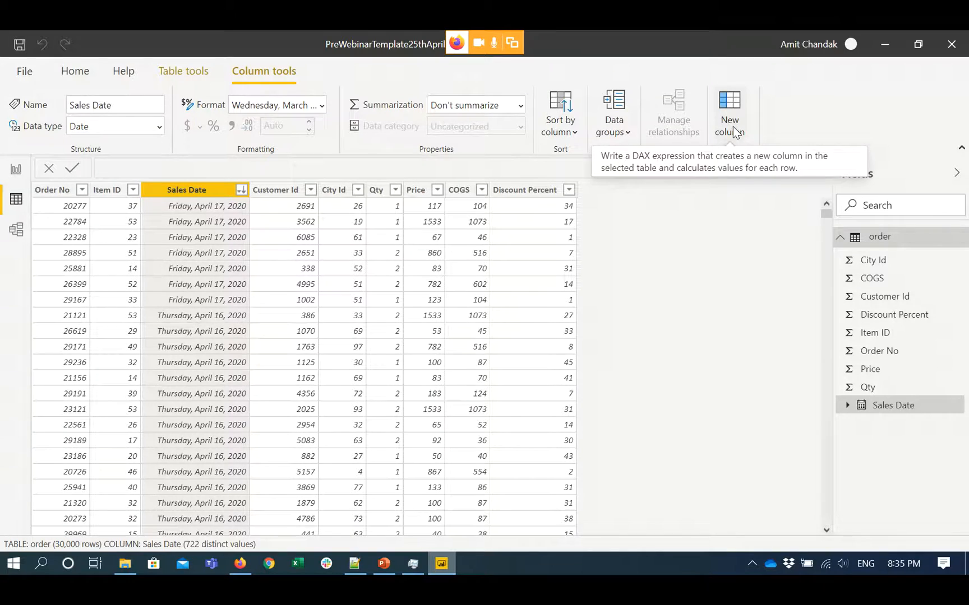
Copy the calendar formula from the Notepad++ notes and create a calculated table in Power BI with Date = CALENDAR(Date(2018,01,01),TODAY()).
{"action": "left_click", "coordinate": [168, 74]}
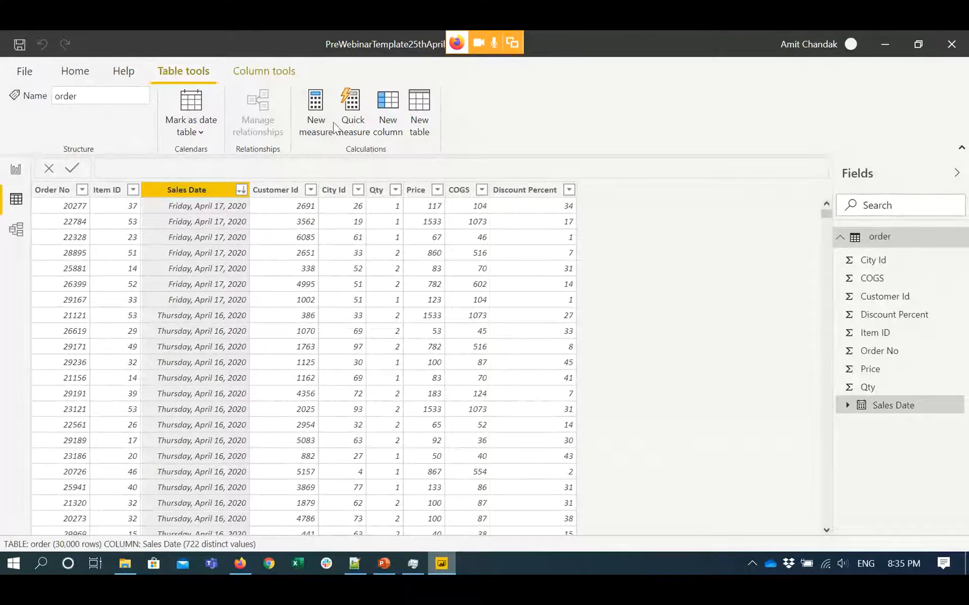
{"action": "left_click", "coordinate": [355, 563]}
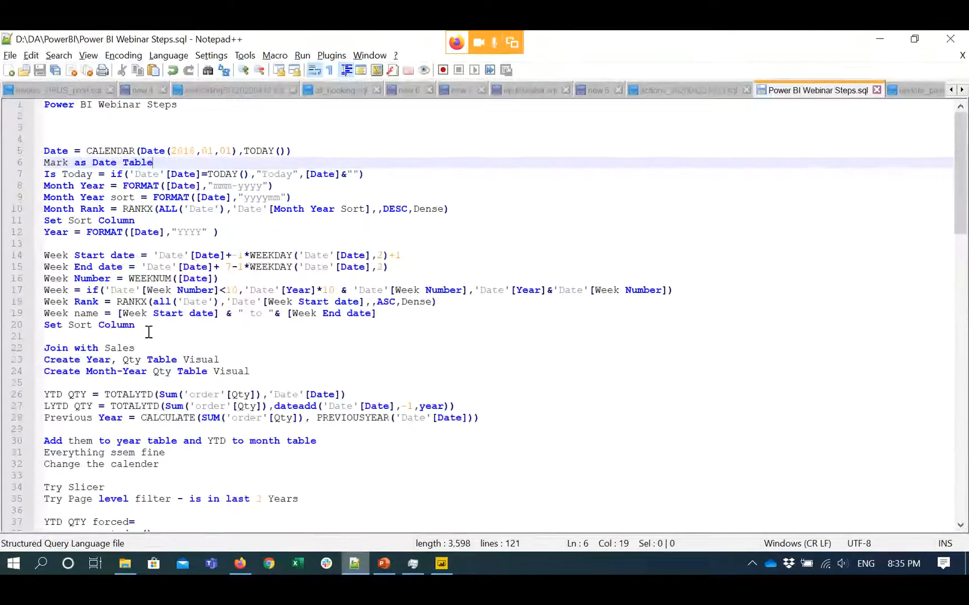
{"action": "left_click", "coordinate": [45, 152]}
{"action": "key", "text": "shift+End"}
{"action": "key", "text": "ctrl+c"}
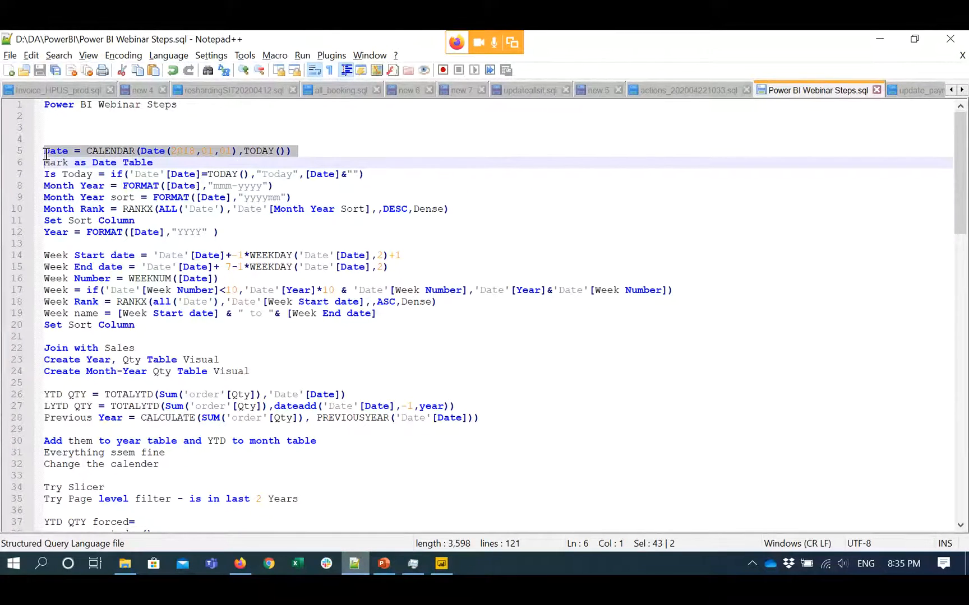
{"action": "key", "text": "alt+Tab"}
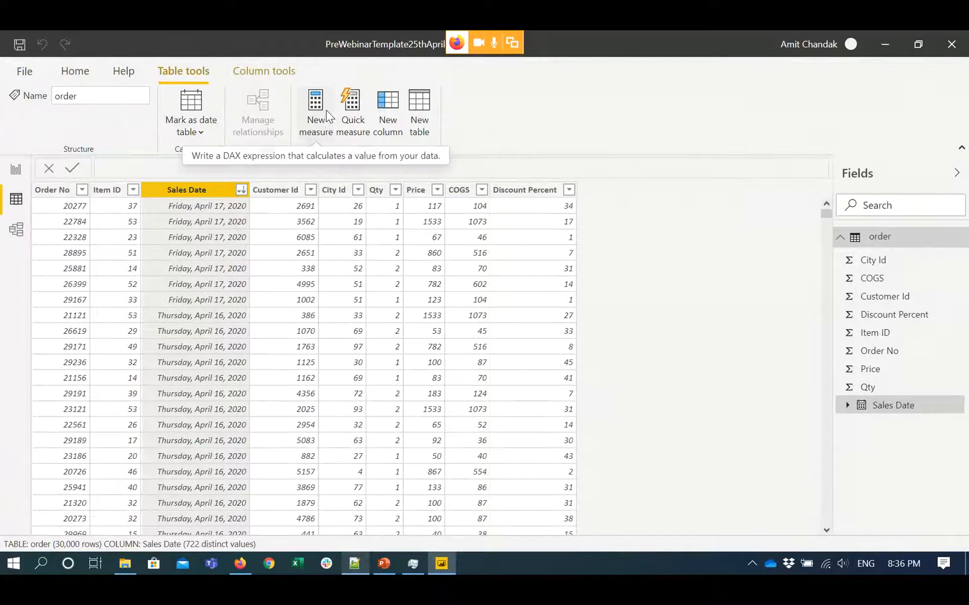
{"action": "left_click", "coordinate": [411, 120]}
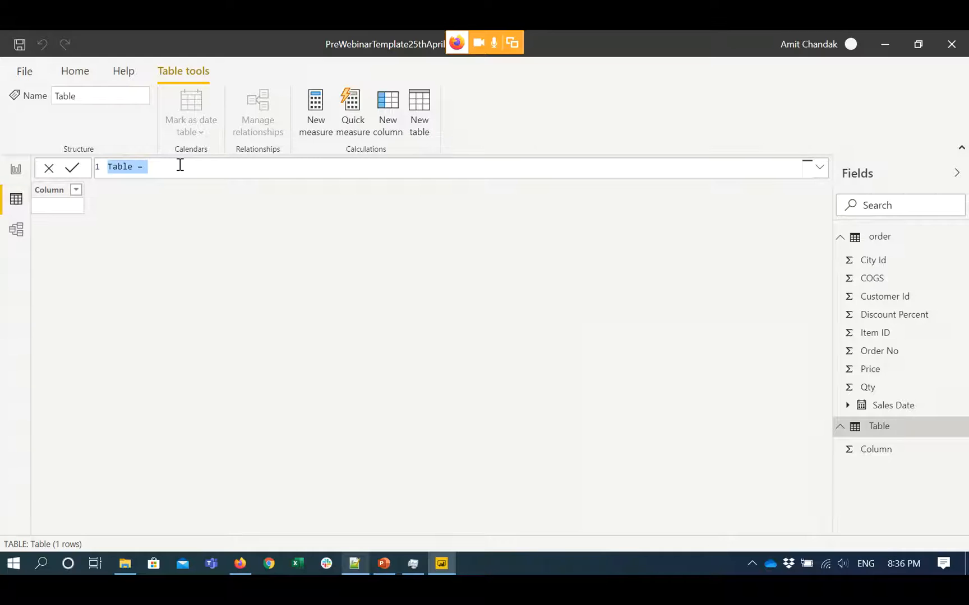
{"action": "key", "text": "ctrl+v"}
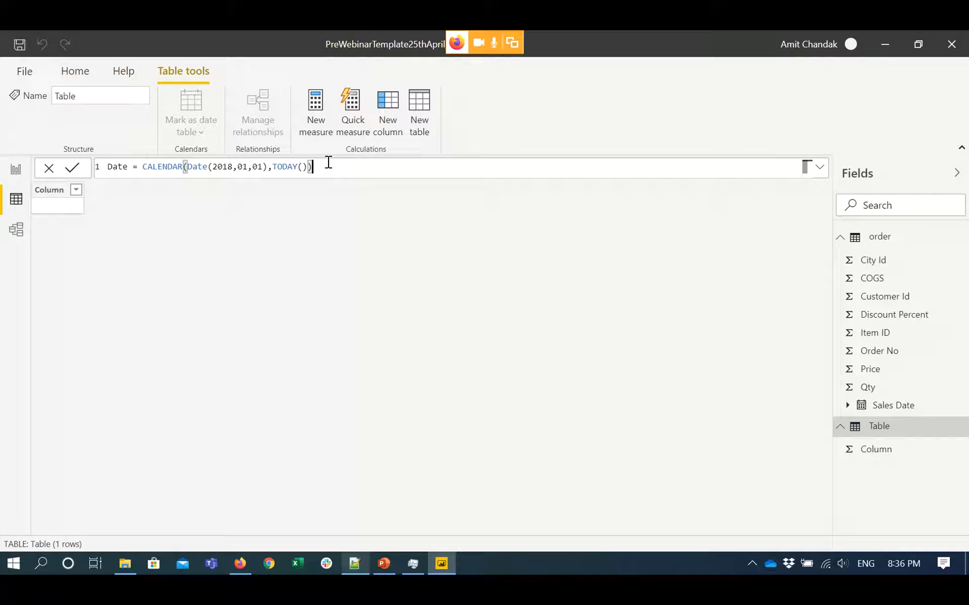
{"action": "key", "text": "Return"}
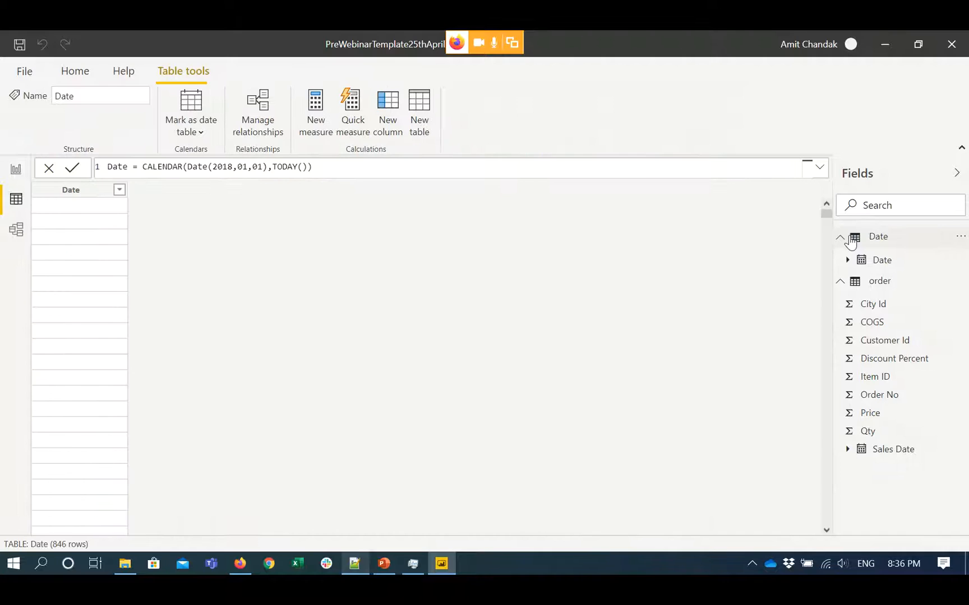
Mark the Date table as a date table, using Date as its date column.
{"action": "left_click", "coordinate": [866, 260]}
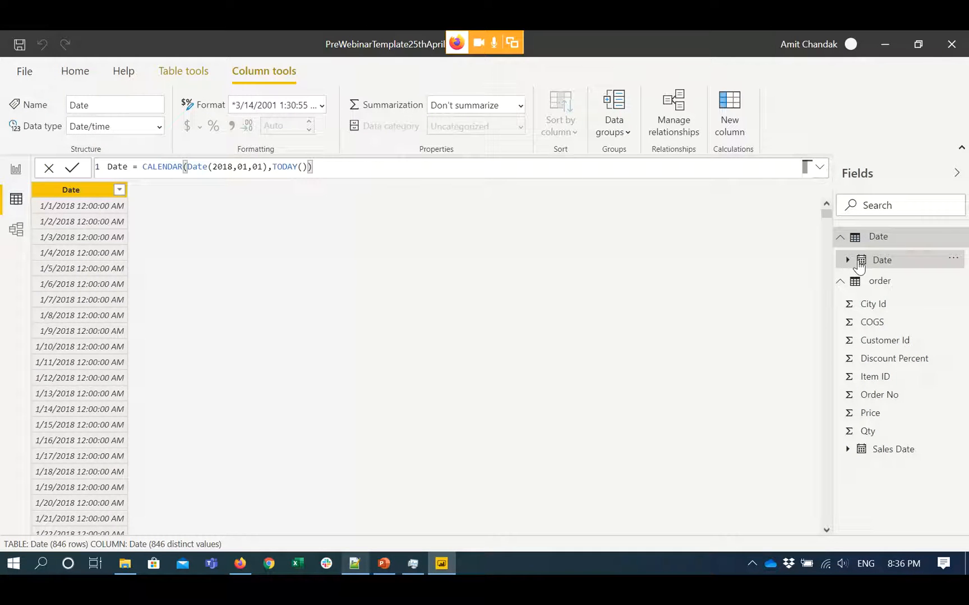
{"action": "left_click", "coordinate": [859, 265]}
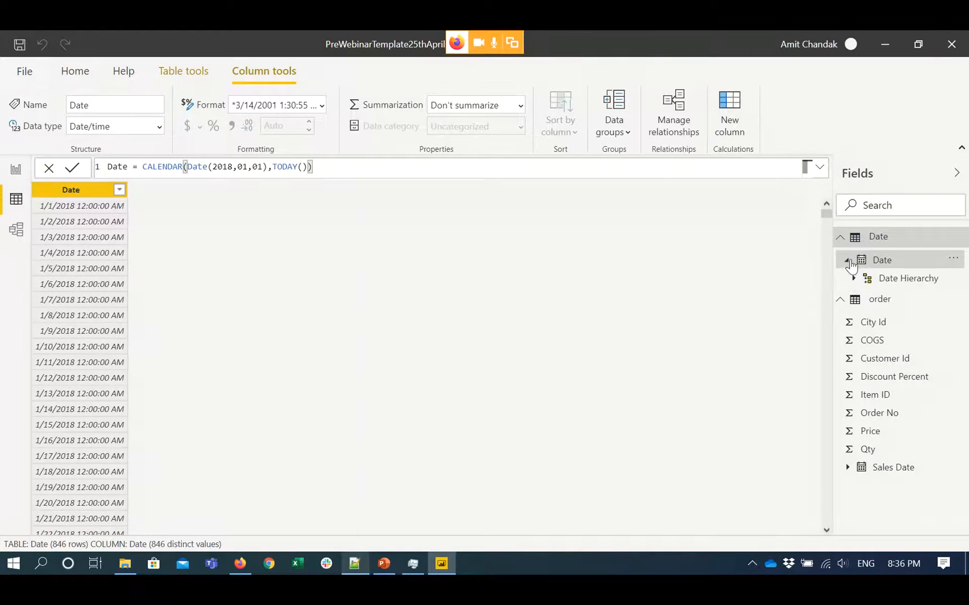
{"action": "right_click", "coordinate": [877, 245]}
{"action": "mouse_move", "coordinate": [878, 387]}
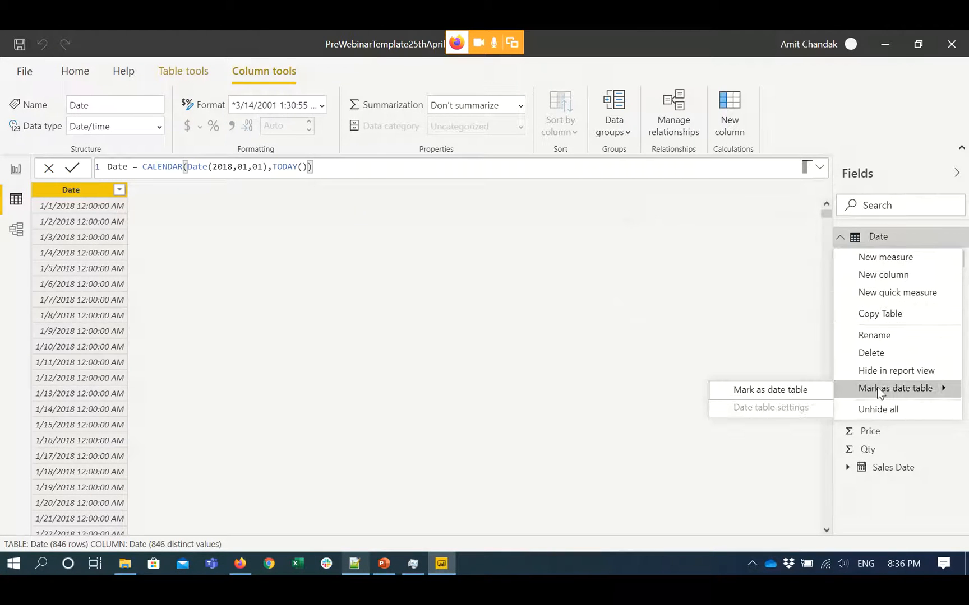
{"action": "left_click", "coordinate": [803, 389]}
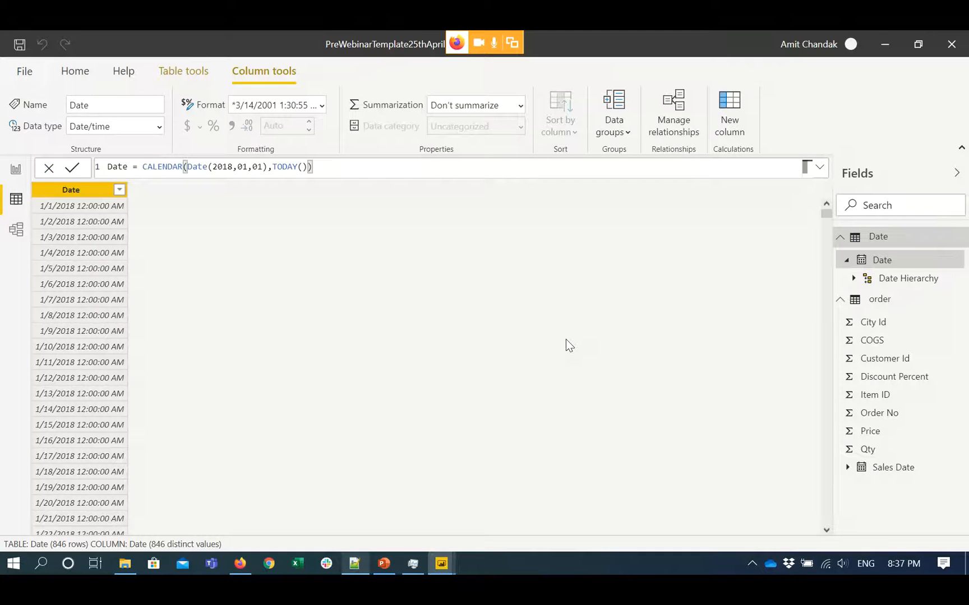
{"action": "left_click", "coordinate": [421, 280]}
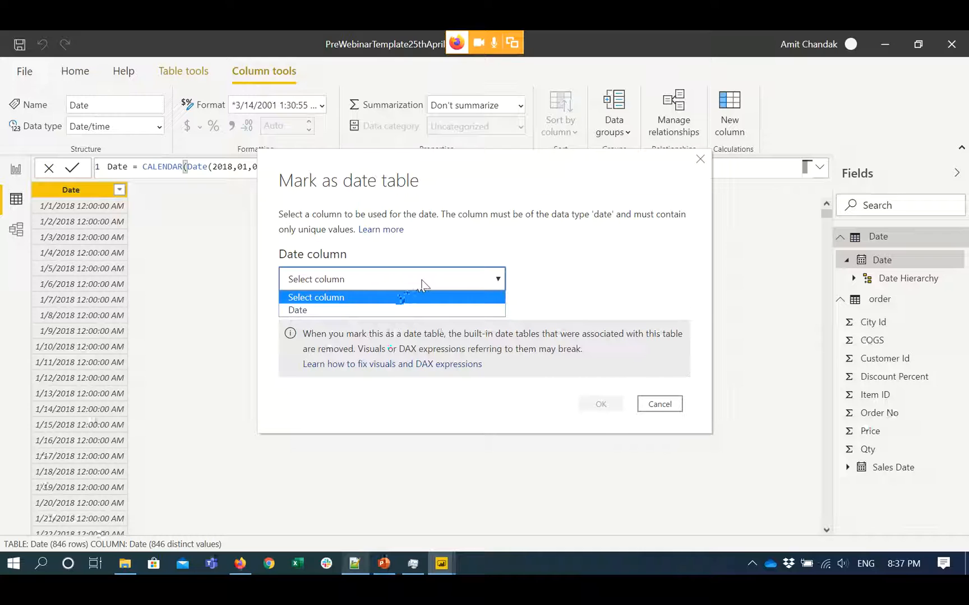
{"action": "left_click", "coordinate": [388, 310]}
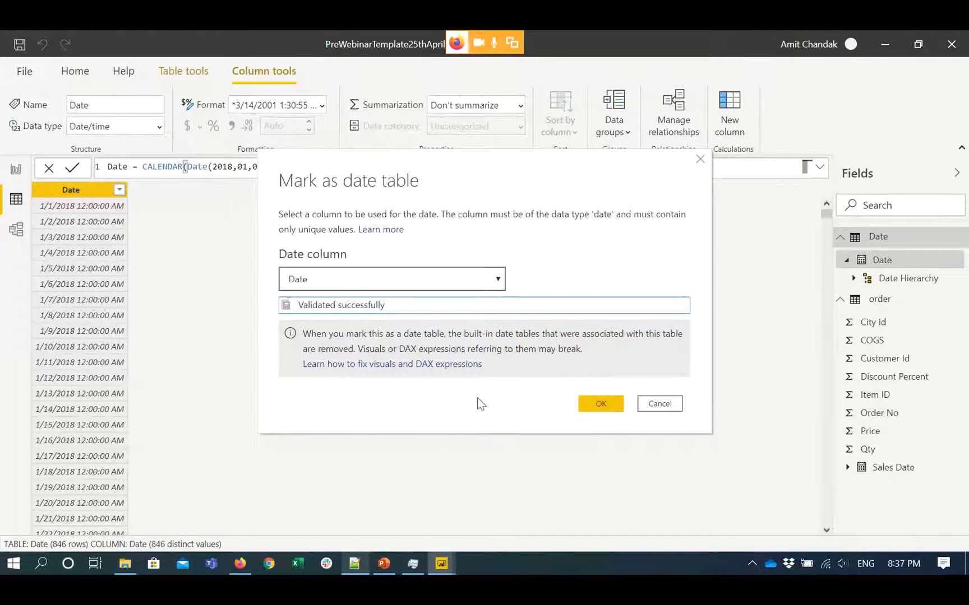
{"action": "left_click", "coordinate": [597, 406]}
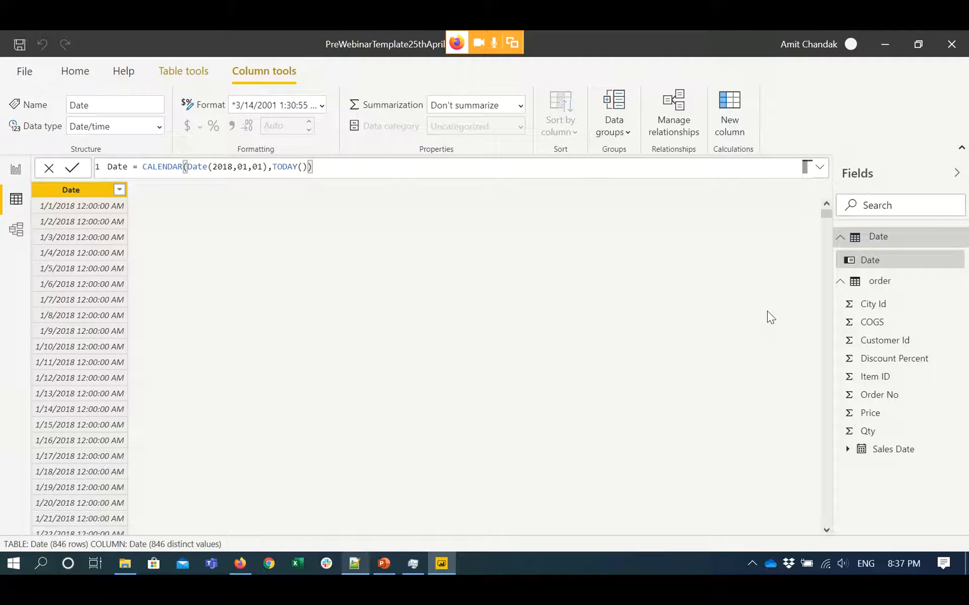
Add a calculated column to the Date table with the Notepad++ formula Is Today = if('Date'[Date]=TODAY(),"Today",[Date]&"").
{"action": "left_click", "coordinate": [353, 563]}
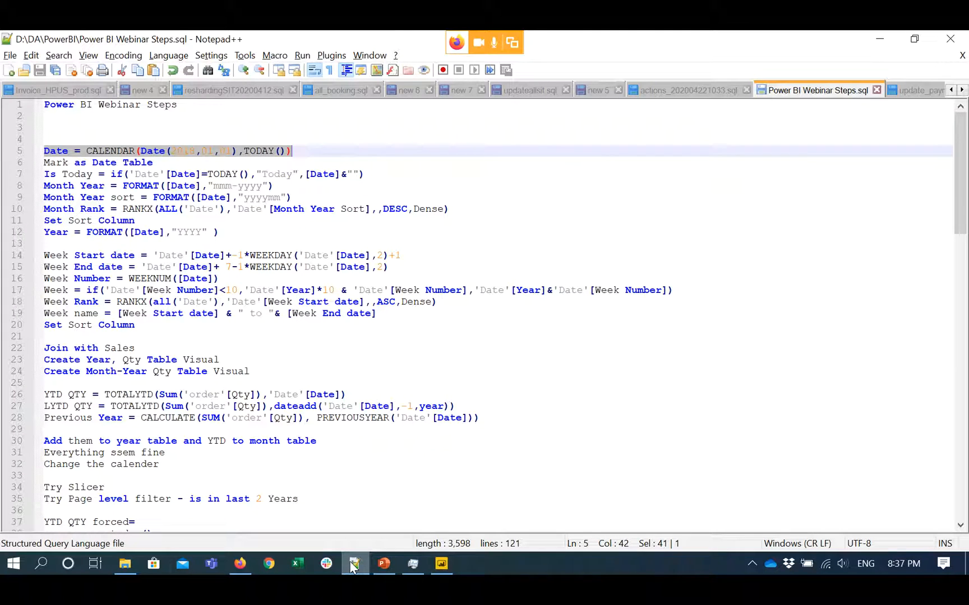
{"action": "triple_click", "coordinate": [47, 175]}
{"action": "key", "text": "ctrl+c"}
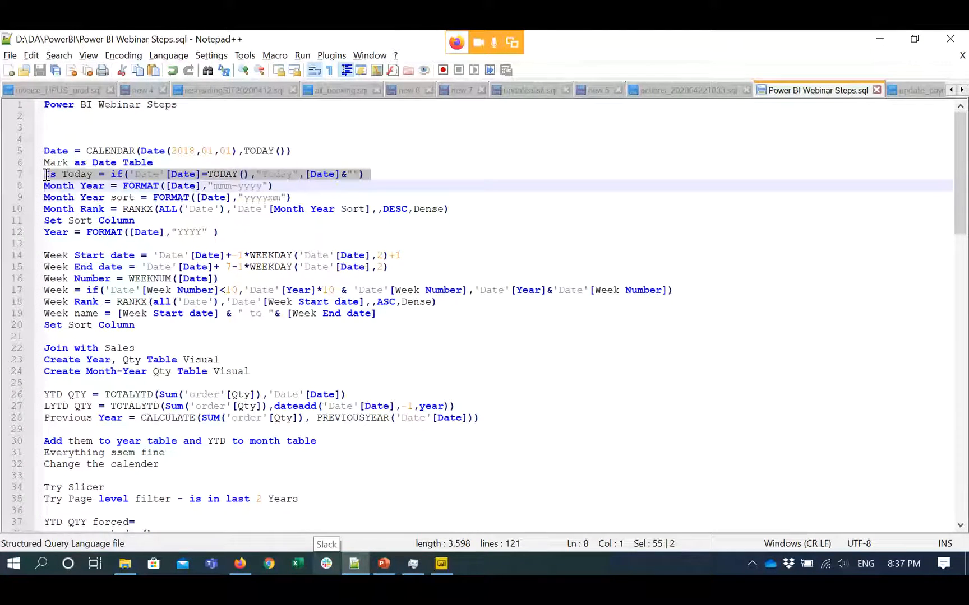
{"action": "key", "text": "alt+Tab"}
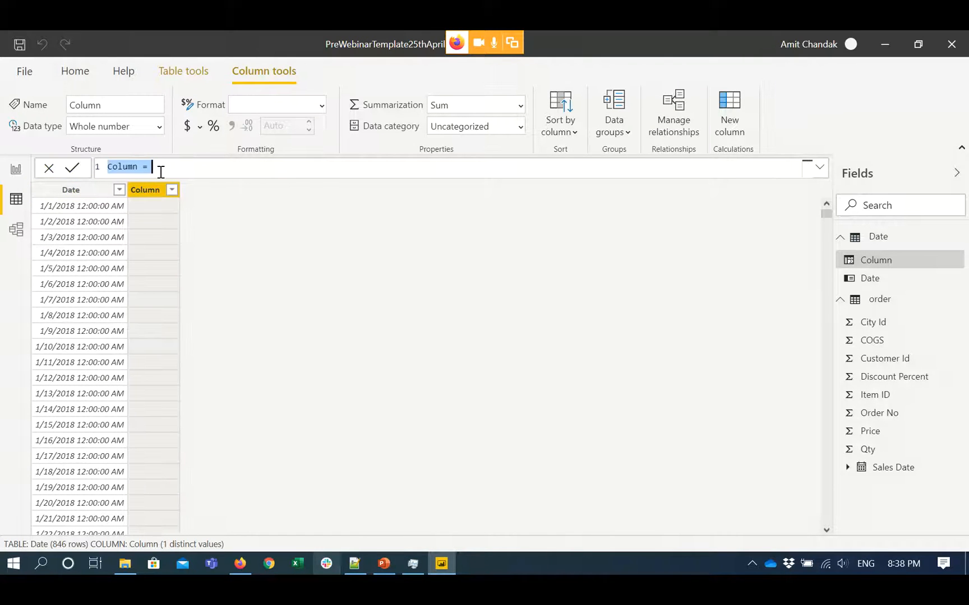
{"action": "key", "text": "ctrl+v"}
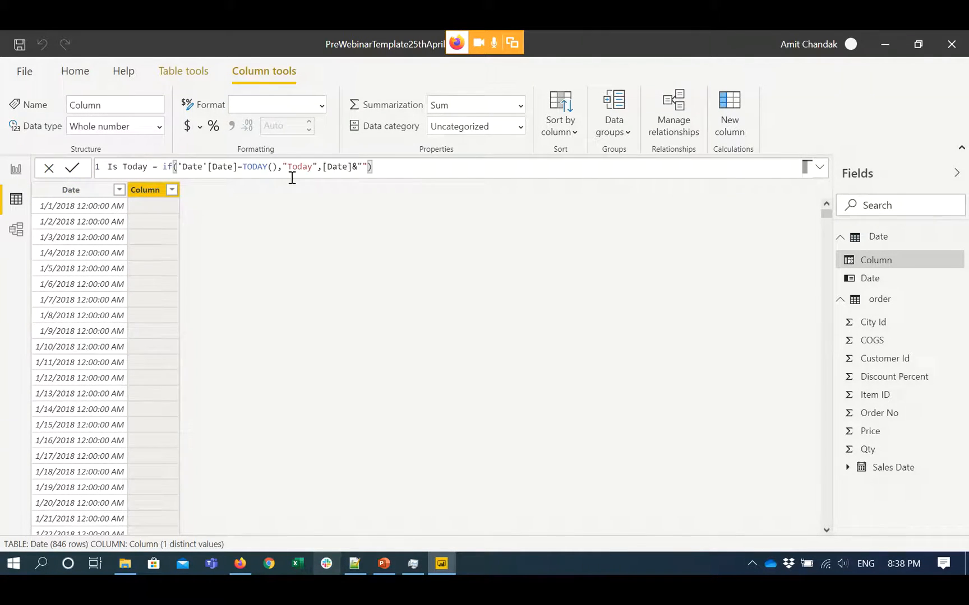
{"action": "key", "text": "Return"}
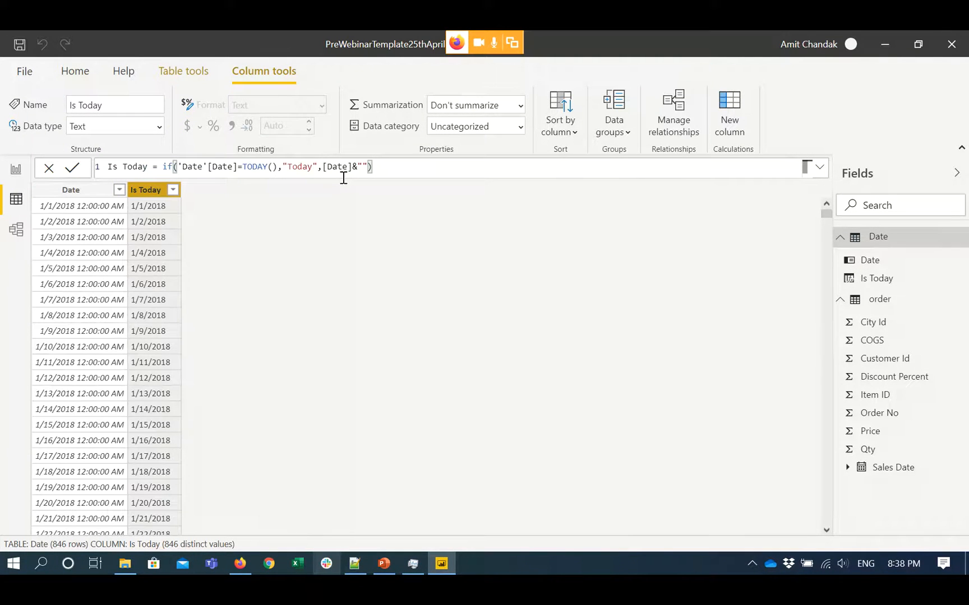
Sort the Date table by its Date column in descending order.
{"action": "left_click", "coordinate": [116, 190]}
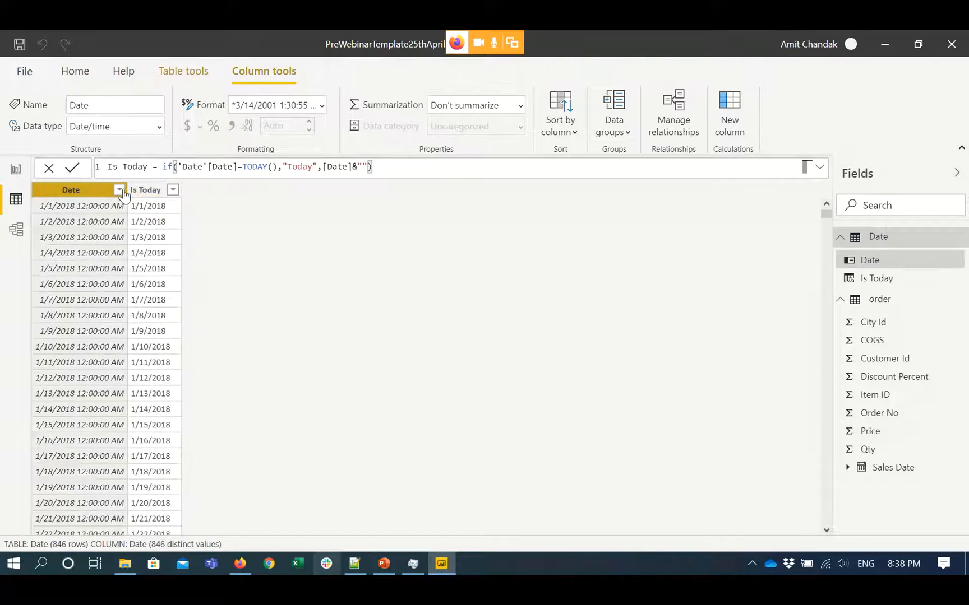
{"action": "left_click", "coordinate": [119, 191]}
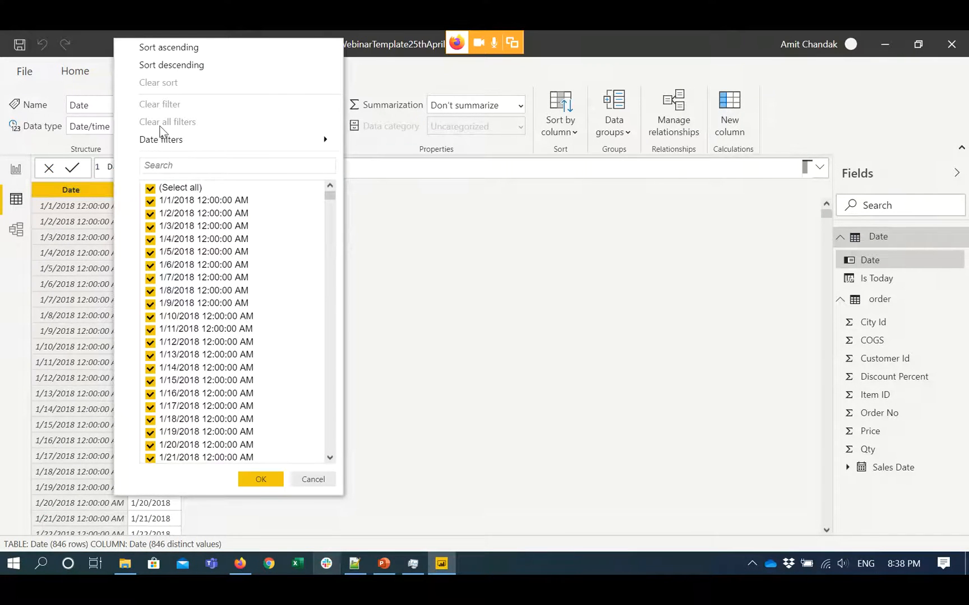
{"action": "left_click", "coordinate": [174, 65]}
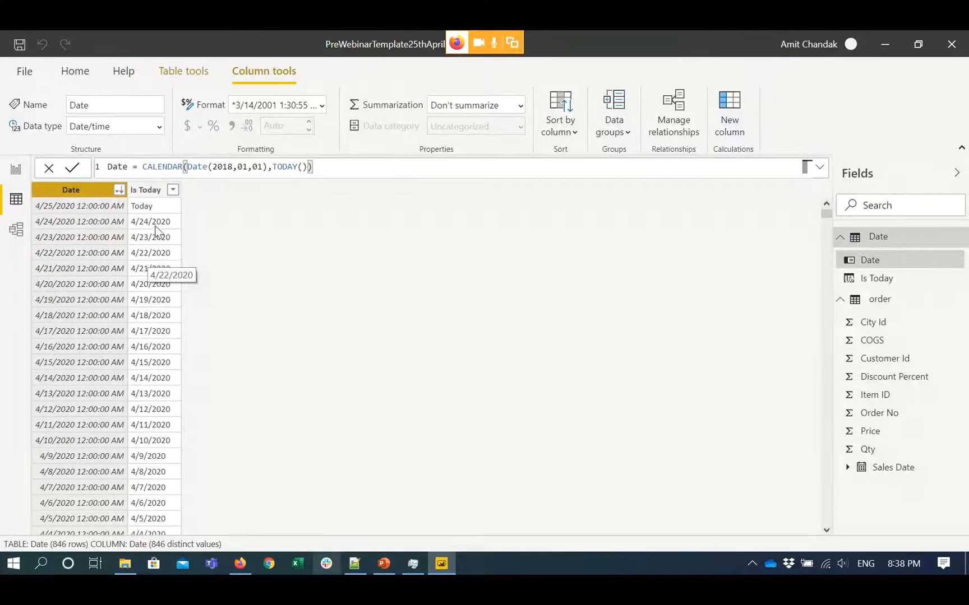
Highlight the &"" part of the Is Today formula and choose a sort-by column for Is Today.
{"action": "left_click", "coordinate": [157, 191]}
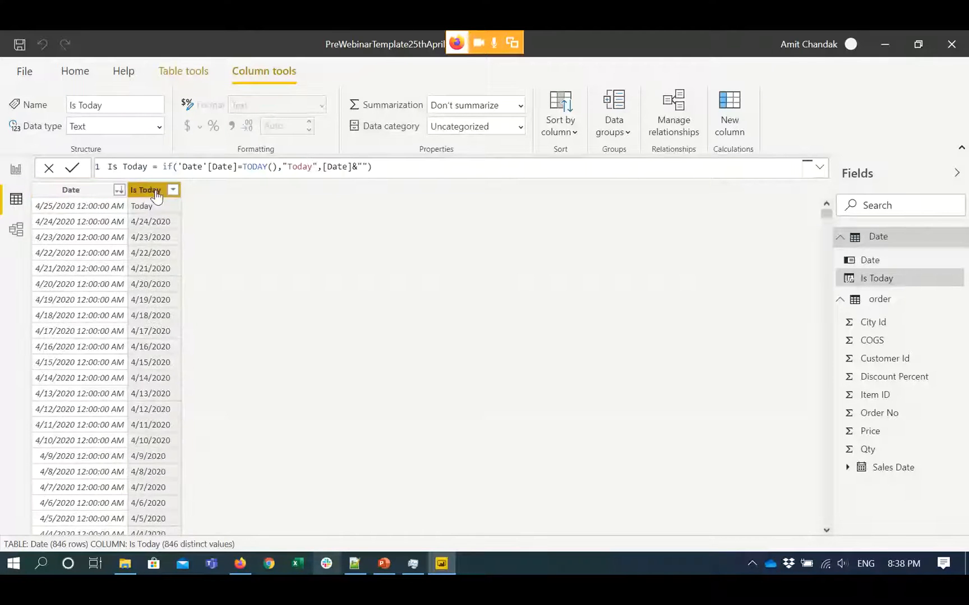
{"action": "left_click", "coordinate": [277, 168]}
{"action": "left_click", "coordinate": [365, 167]}
{"action": "key", "text": "shift+Left"}
{"action": "key", "text": "shift+Left"}
{"action": "key", "text": "shift+Left"}
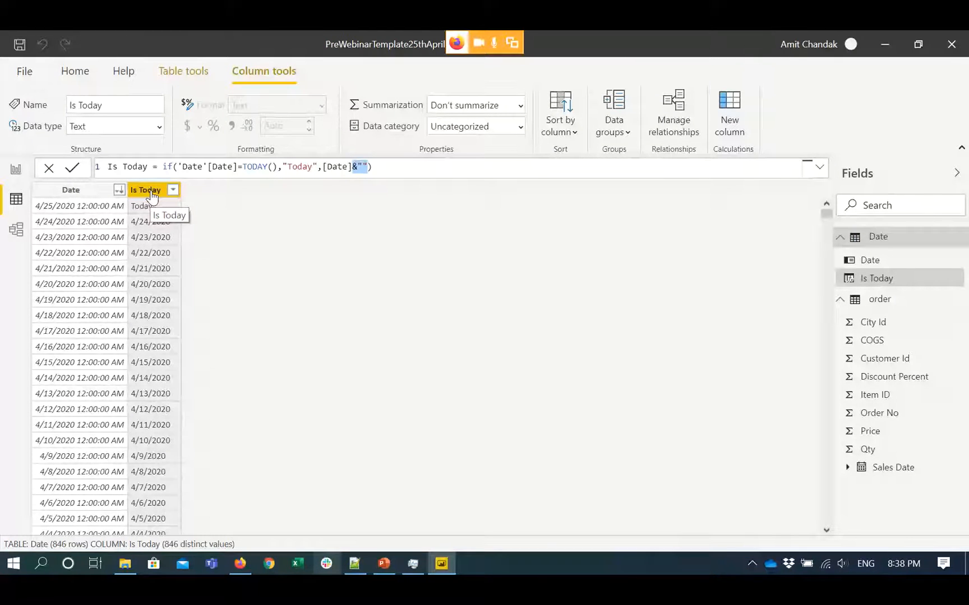
{"action": "left_click", "coordinate": [574, 130]}
{"action": "left_click", "coordinate": [560, 183]}
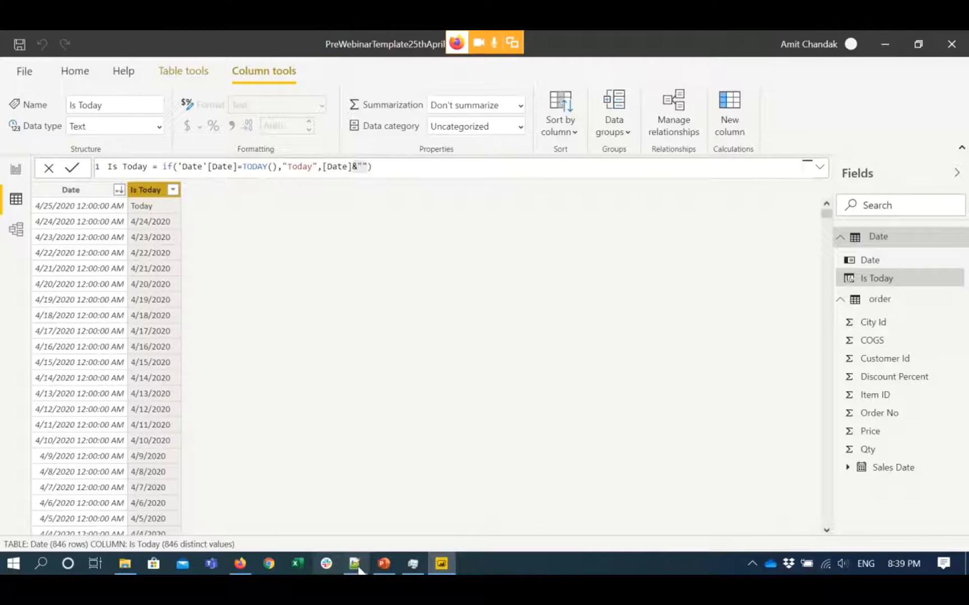
Add a calculated column to the Date table with the Notepad++ formula Month Year = FORMAT([Date],"mmm-yyyy").
{"action": "left_click", "coordinate": [354, 564]}
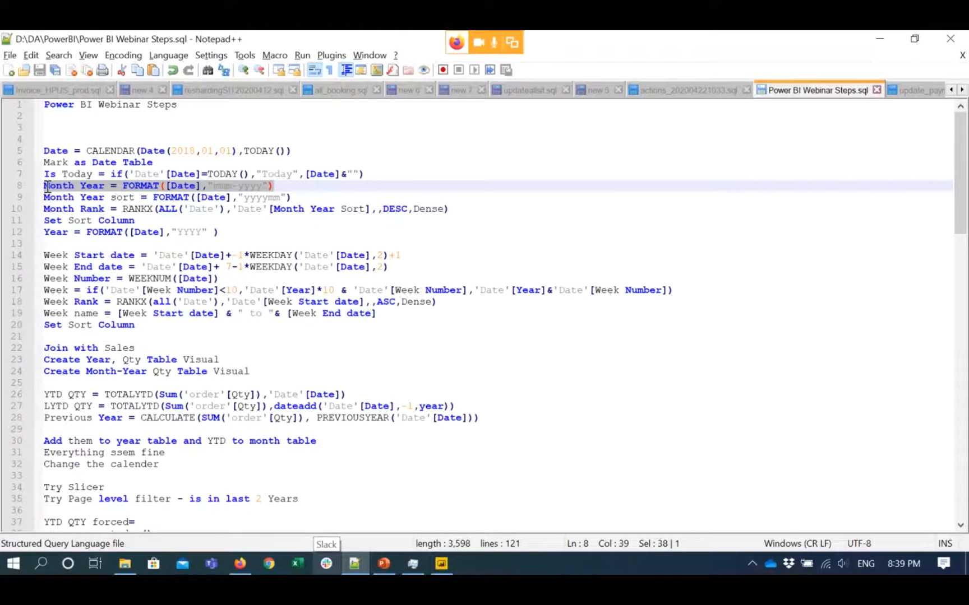
{"action": "key", "text": "alt+Tab"}
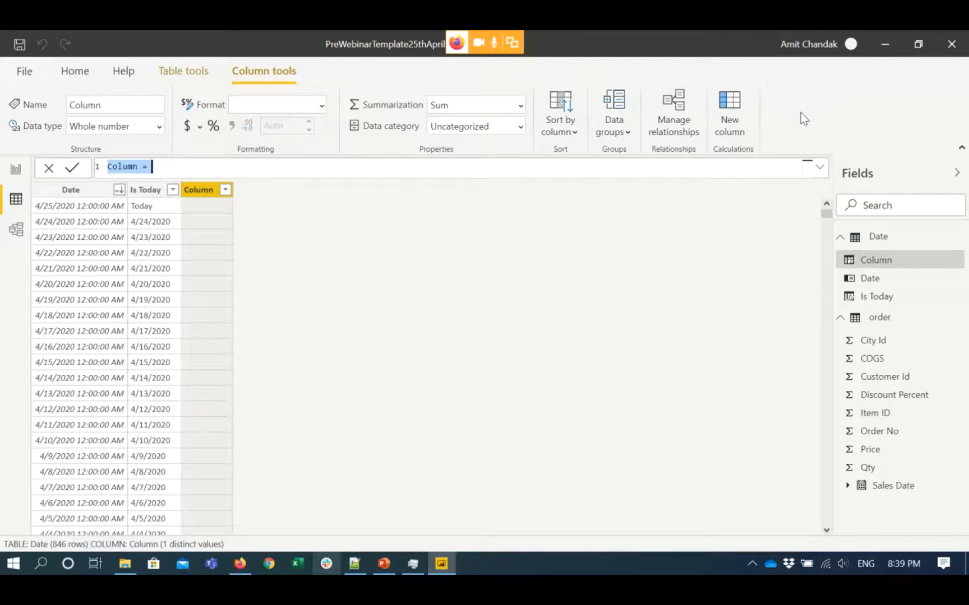
{"action": "type", "text": "Month Year = FORMAT([Date],\"mmm-yyyy\")"}
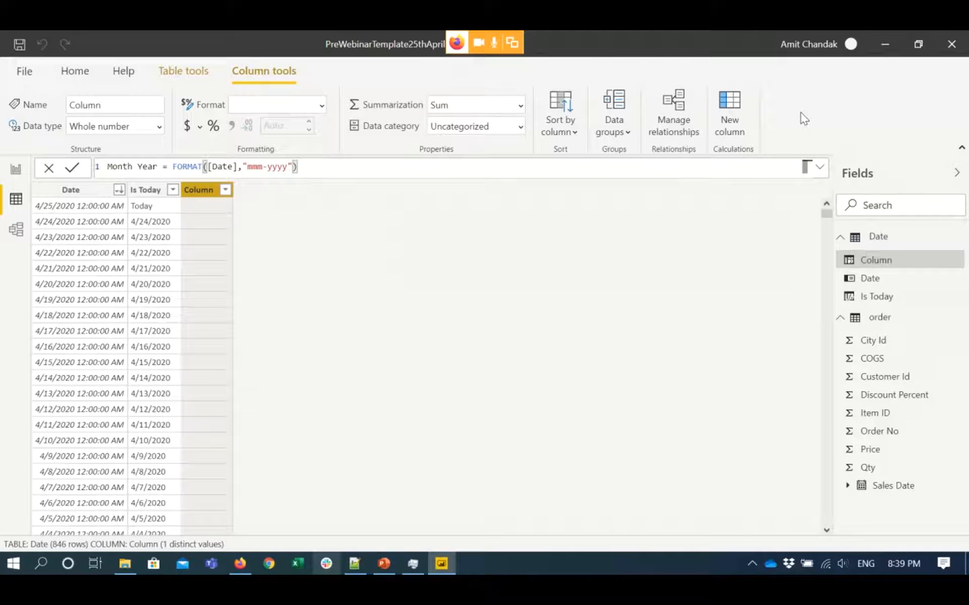
{"action": "key", "text": "Return"}
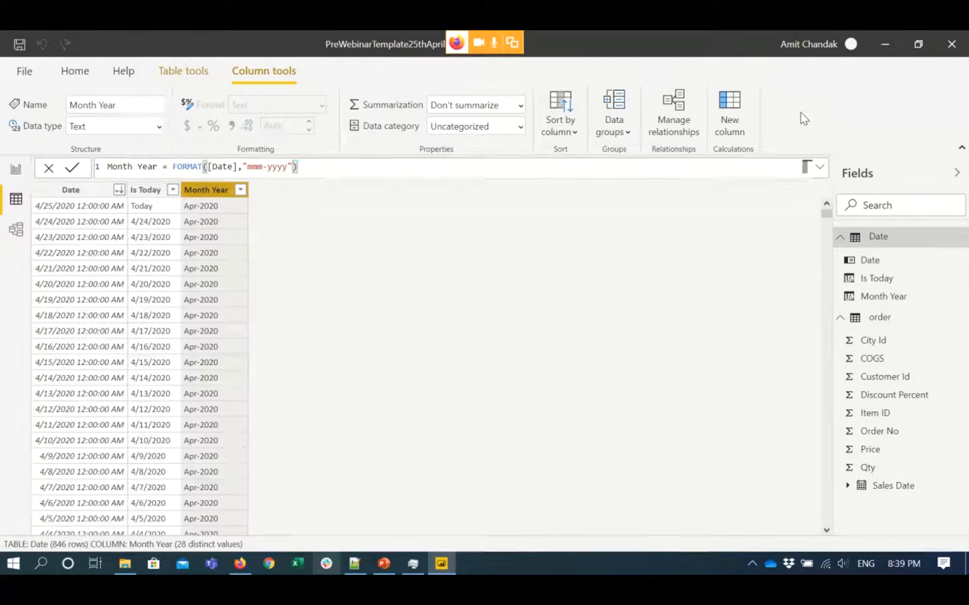
Copy the next formula from Notepad++ and add it to the Date table as the calculated column Month Year sort = FORMAT([Date],"yyyymm").
{"action": "key", "text": "alt+Tab"}
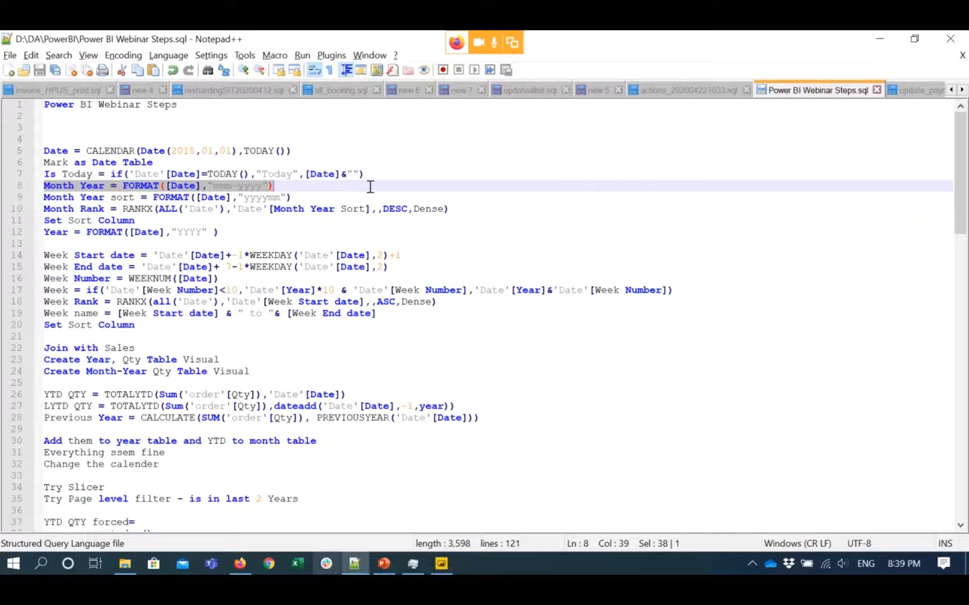
{"action": "left_click", "coordinate": [47, 200]}
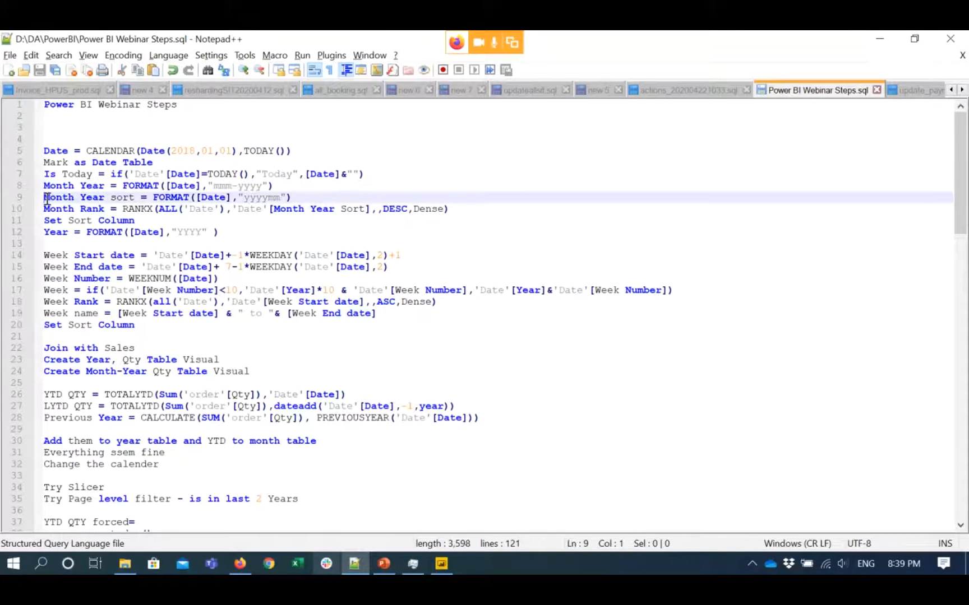
{"action": "key", "text": "shift+Down"}
{"action": "key", "text": "ctrl+c"}
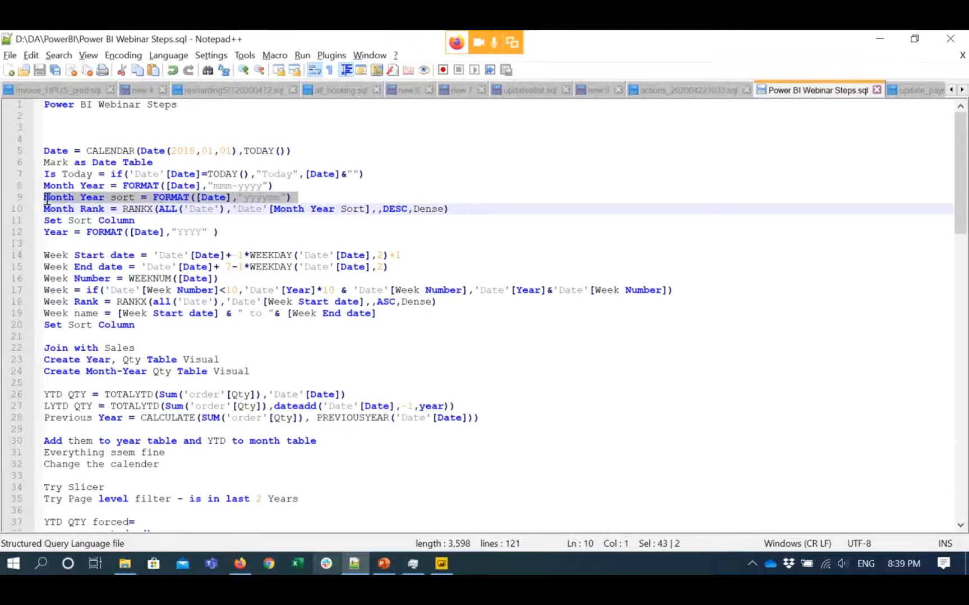
{"action": "key", "text": "alt+Tab"}
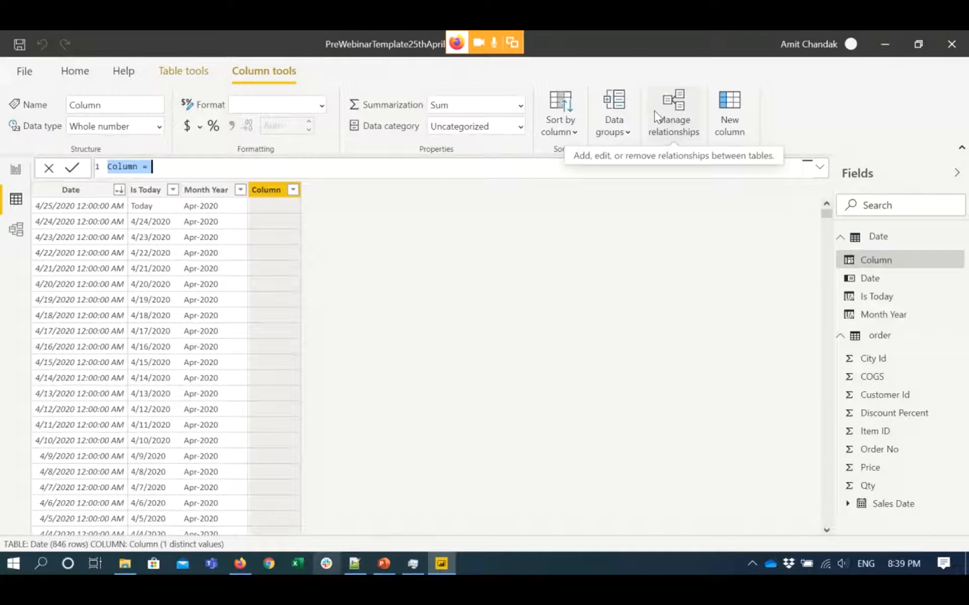
{"action": "key", "text": "ctrl+v"}
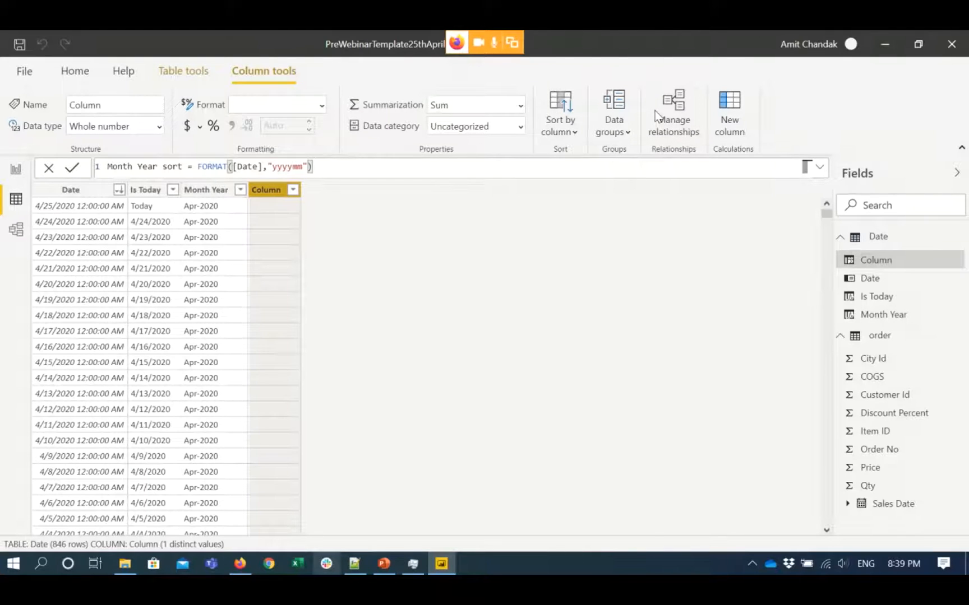
{"action": "key", "text": "Return"}
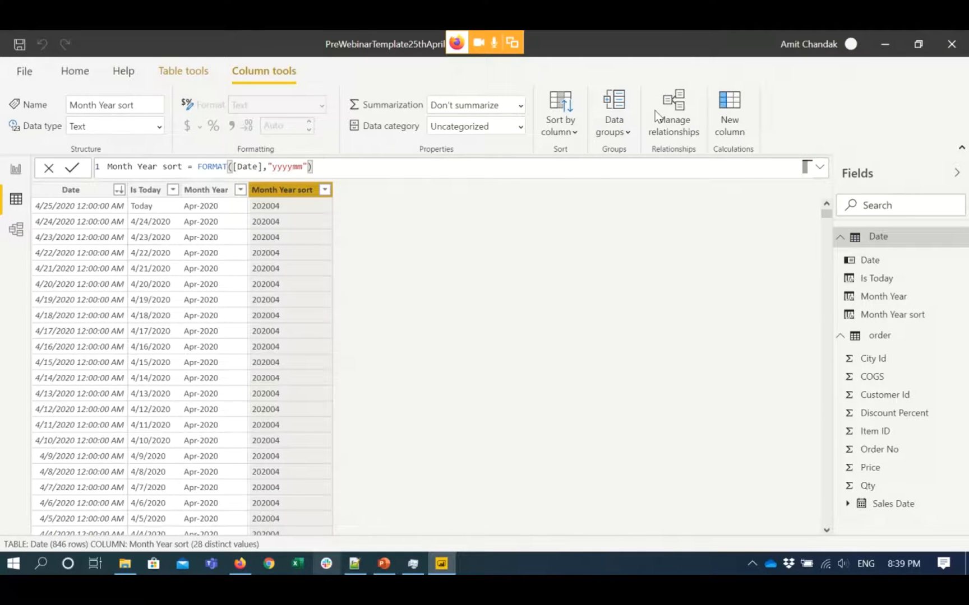
Set the Date table's Month Year column to sort by the Month Year sort column.
{"action": "left_click", "coordinate": [206, 190]}
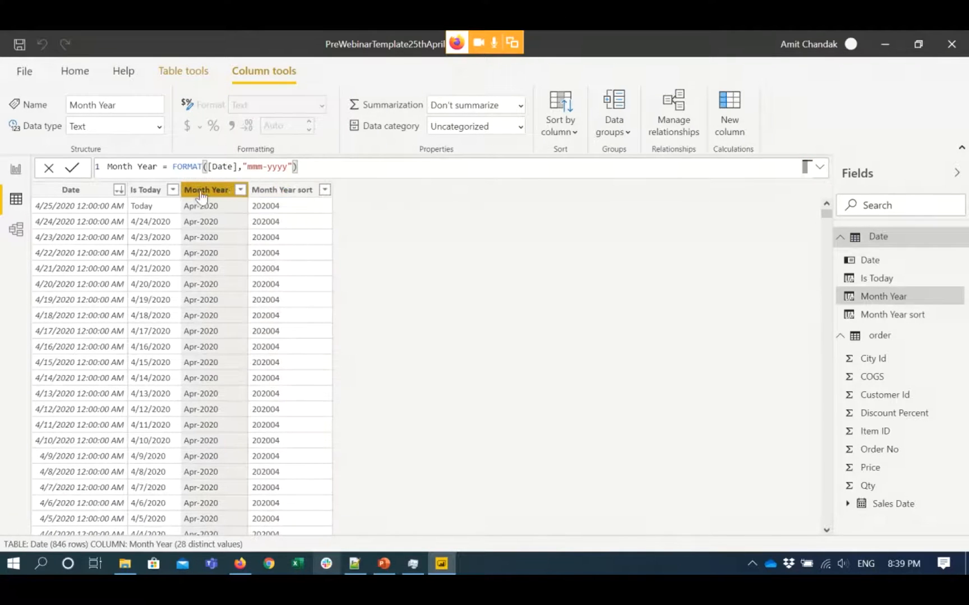
{"action": "left_click", "coordinate": [563, 134]}
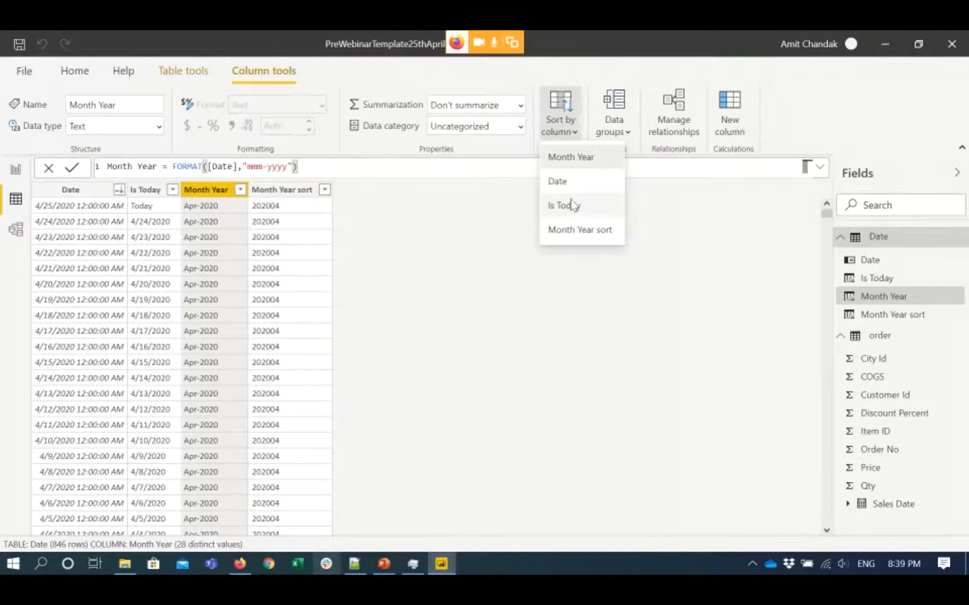
{"action": "left_click", "coordinate": [575, 231]}
Copy the Month Rank formula from Notepad++ and add it to the Date table as Month Rank = RANKX(ALL('Date'),'Date'[Month Year Sort],,DESC,Dense).
{"action": "key", "text": "alt+Tab"}
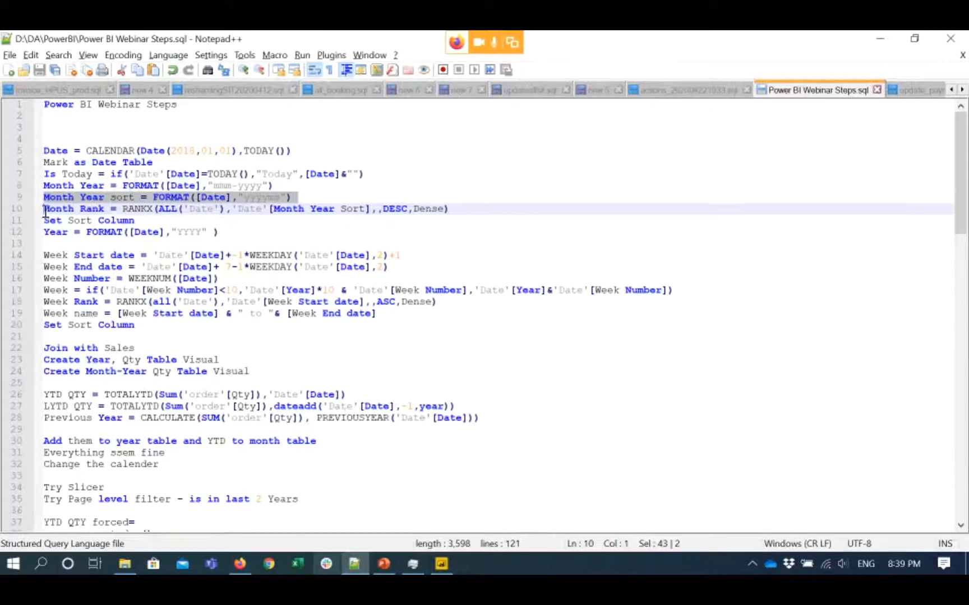
{"action": "key", "text": "alt+Tab"}
{"action": "key", "text": "alt+Tab"}
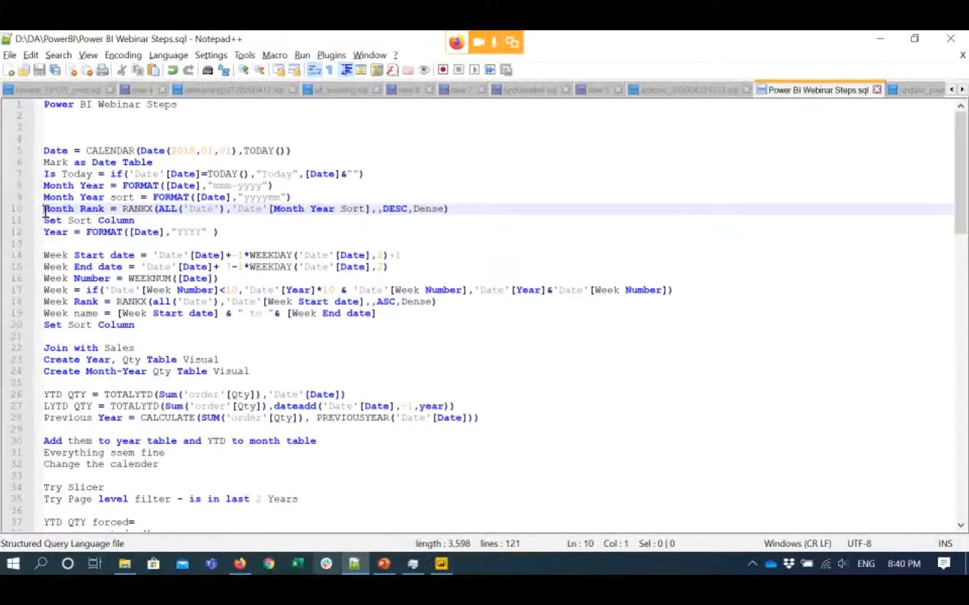
{"action": "key", "text": "shift+End"}
{"action": "key", "text": "ctrl+c"}
{"action": "key", "text": "alt+Tab"}
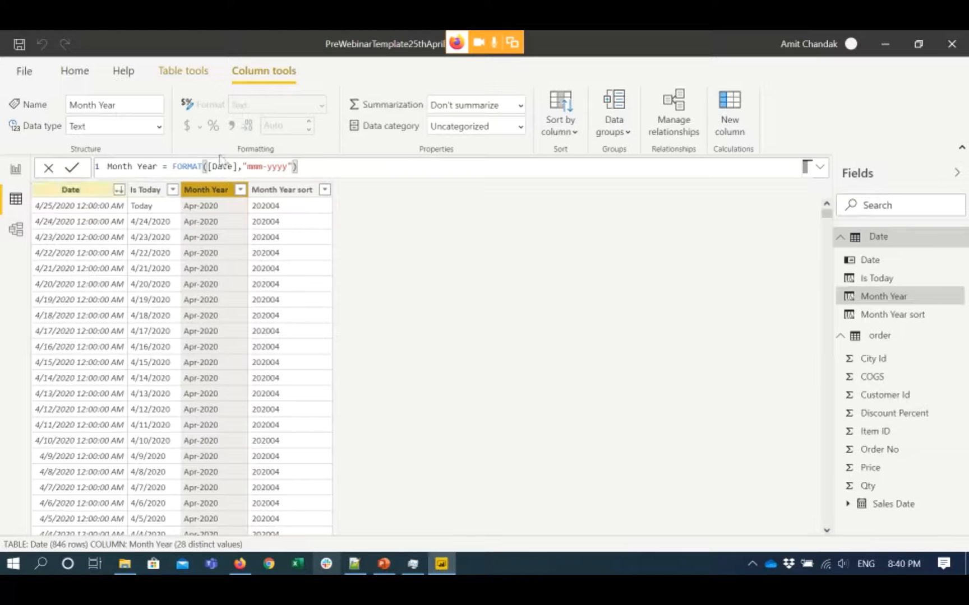
{"action": "left_click", "coordinate": [570, 118]}
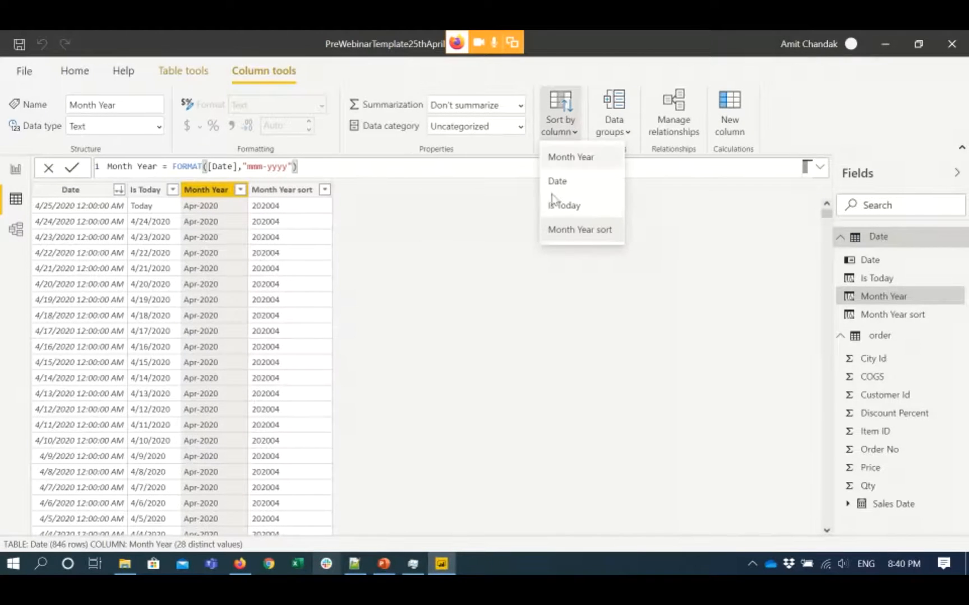
{"action": "left_click", "coordinate": [438, 196]}
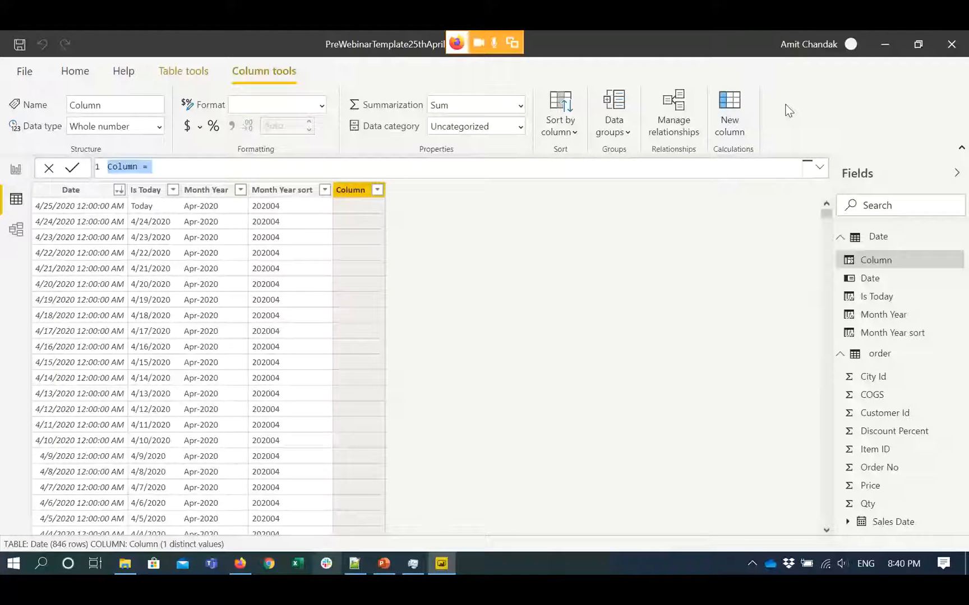
{"action": "key", "text": "ctrl+v"}
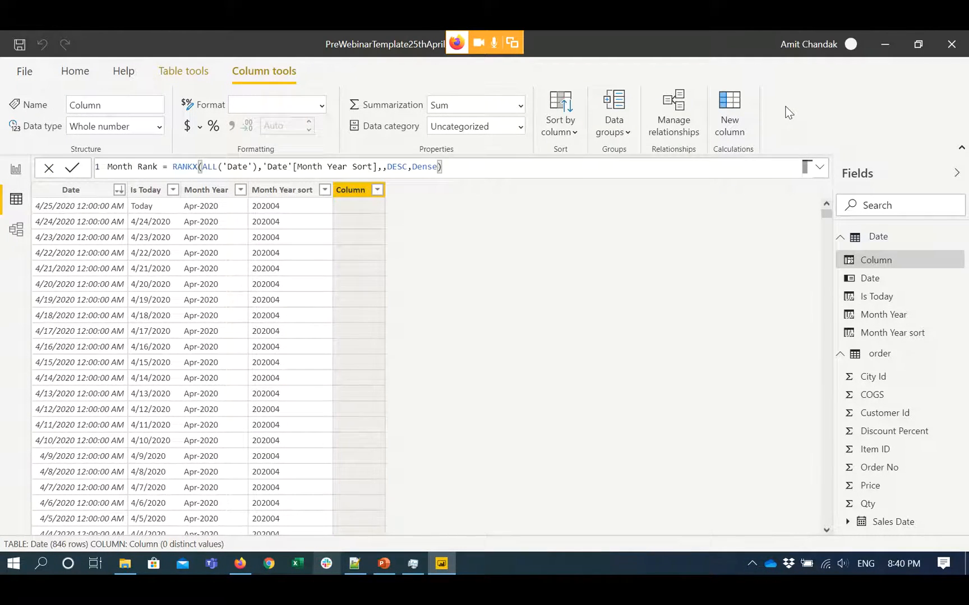
{"action": "key", "text": "Return"}
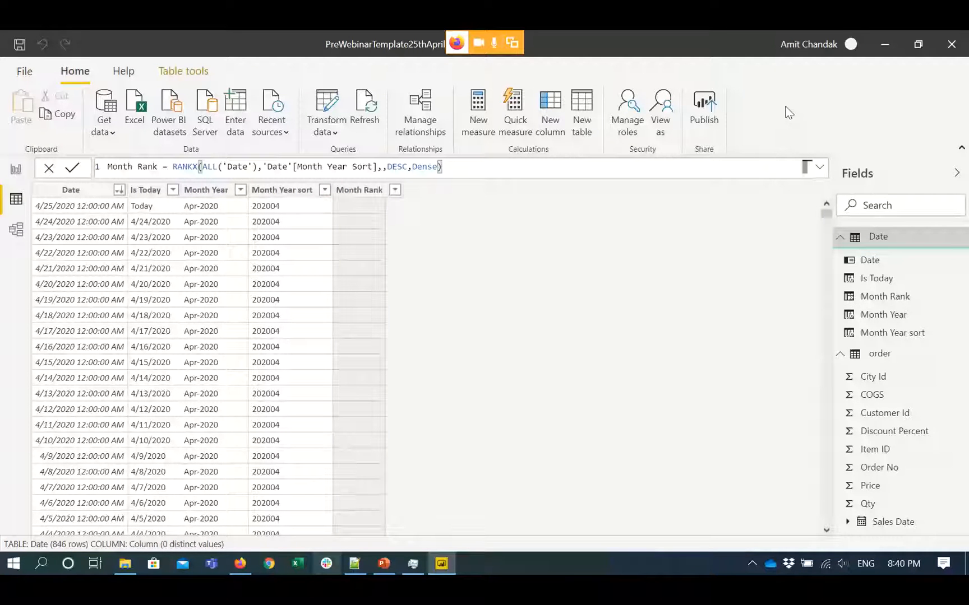
Copy the Year formula from Notepad++ and add it to the Date table as the calculated column Year = FORMAT([Date],"YYYY" ).
{"action": "key", "text": "alt+Tab"}
{"action": "triple_click", "coordinate": [47, 227]}
{"action": "key", "text": "ctrl+c"}
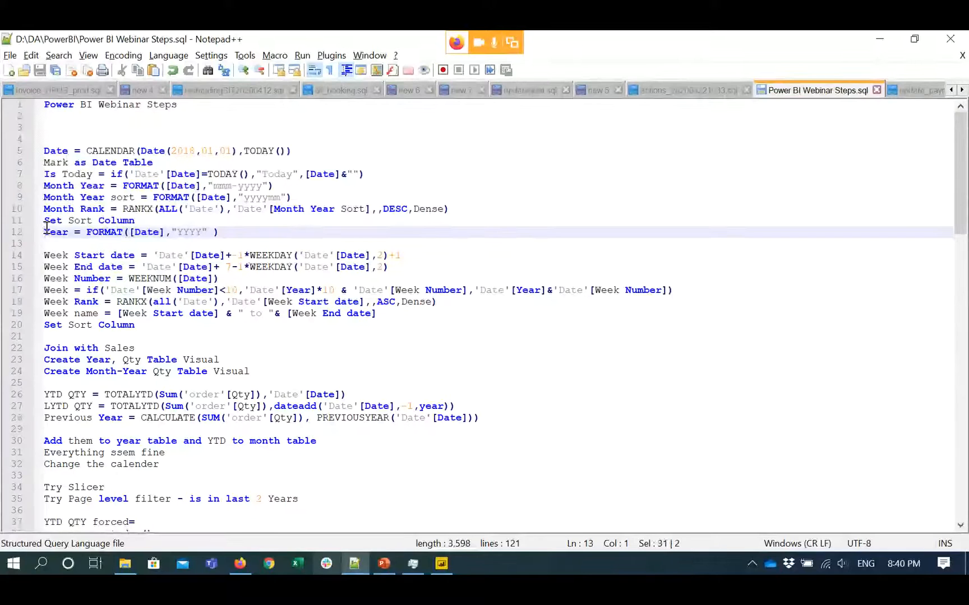
{"action": "key", "text": "alt+Tab"}
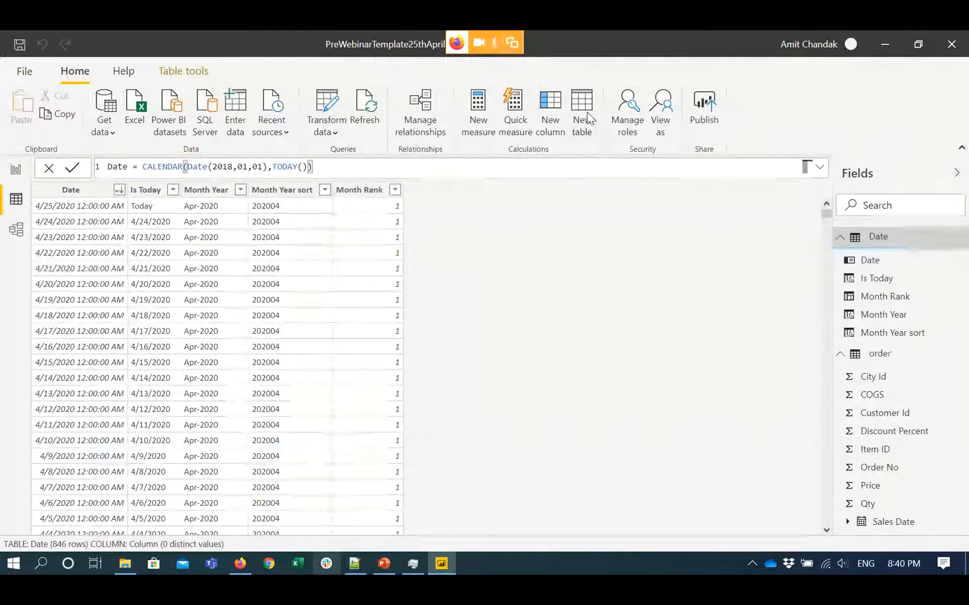
{"action": "left_click", "coordinate": [558, 123]}
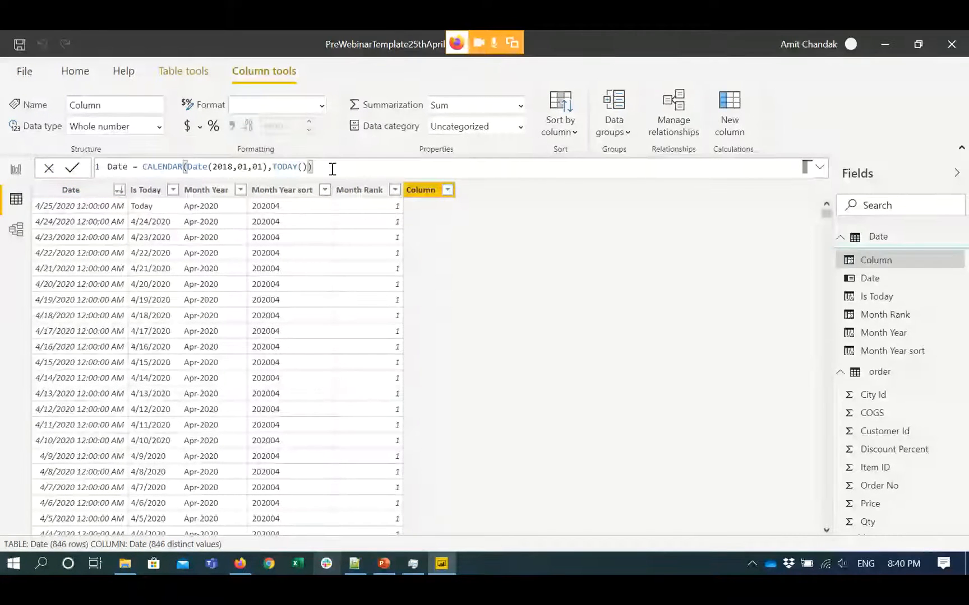
{"action": "key", "text": "ctrl+v"}
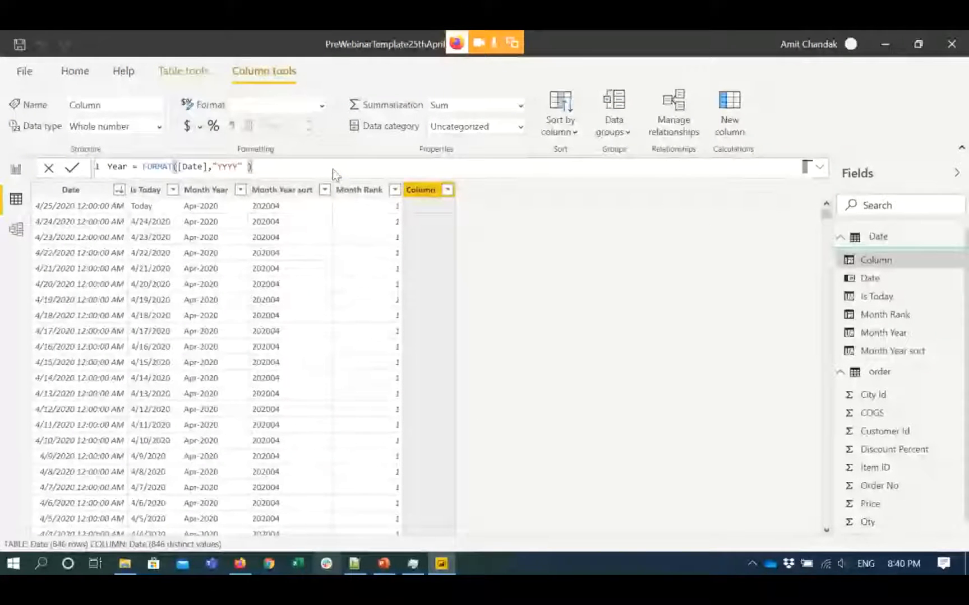
{"action": "key", "text": "Return"}
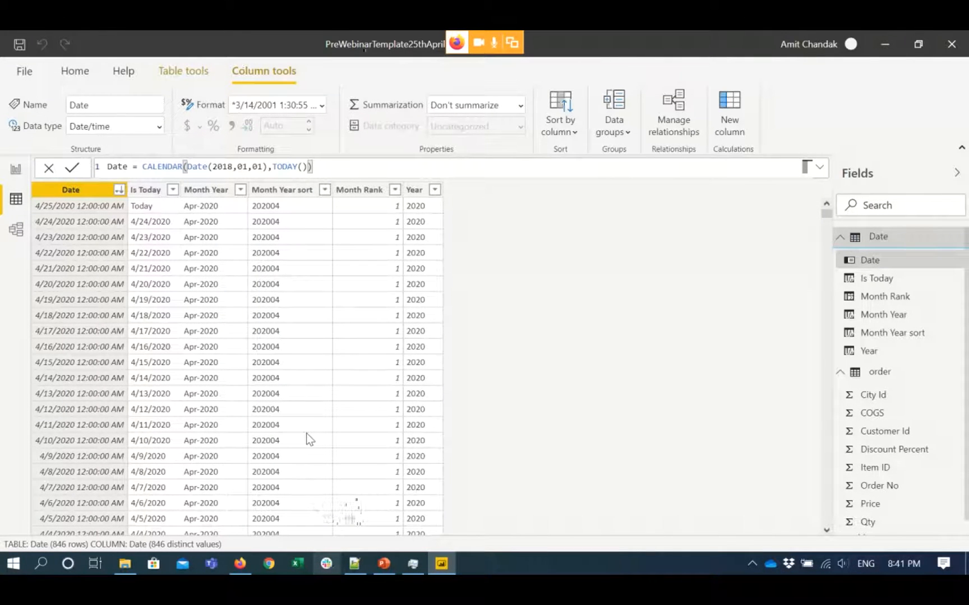
Copy the Week Start date formula from Notepad++ and add it as the Date table column Week Start date = 'Date'[Date]+-1*WEEKDAY('Date'[Date],2)+1.
{"action": "key", "text": "alt+Tab"}
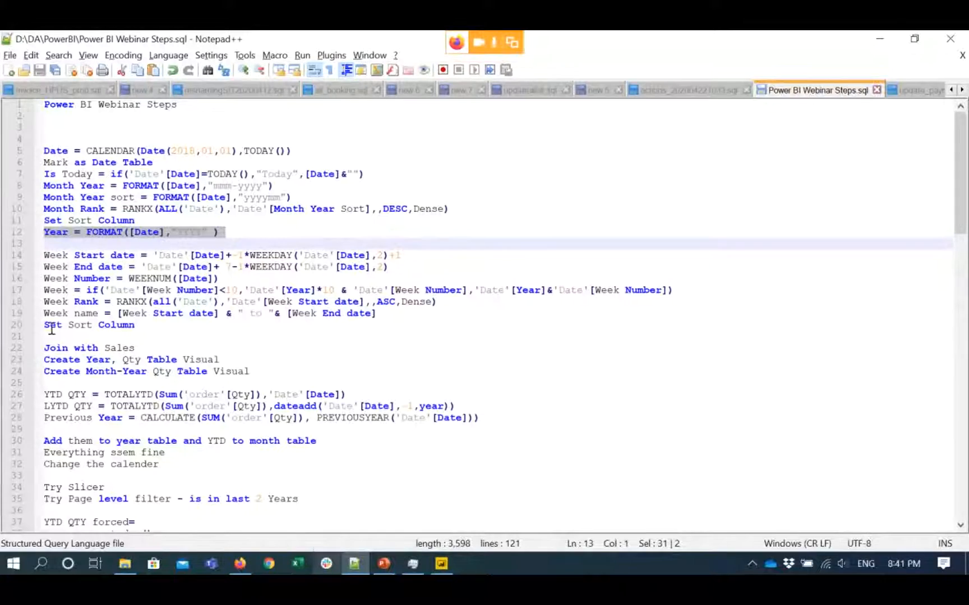
{"action": "left_click", "coordinate": [44, 256]}
{"action": "key", "text": "shift+Down"}
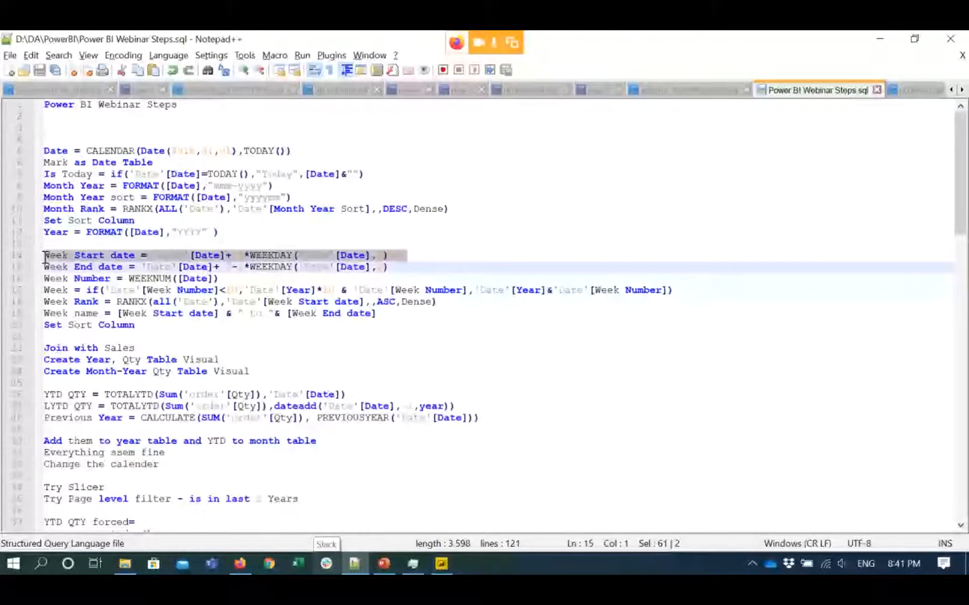
{"action": "key", "text": "ctrl+c"}
{"action": "key", "text": "alt+Tab"}
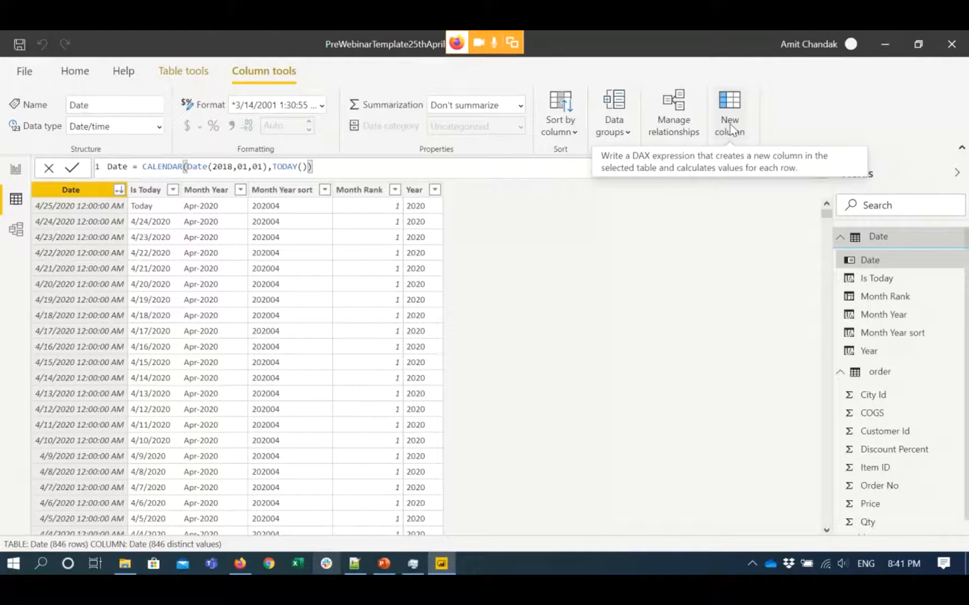
{"action": "left_click", "coordinate": [730, 129]}
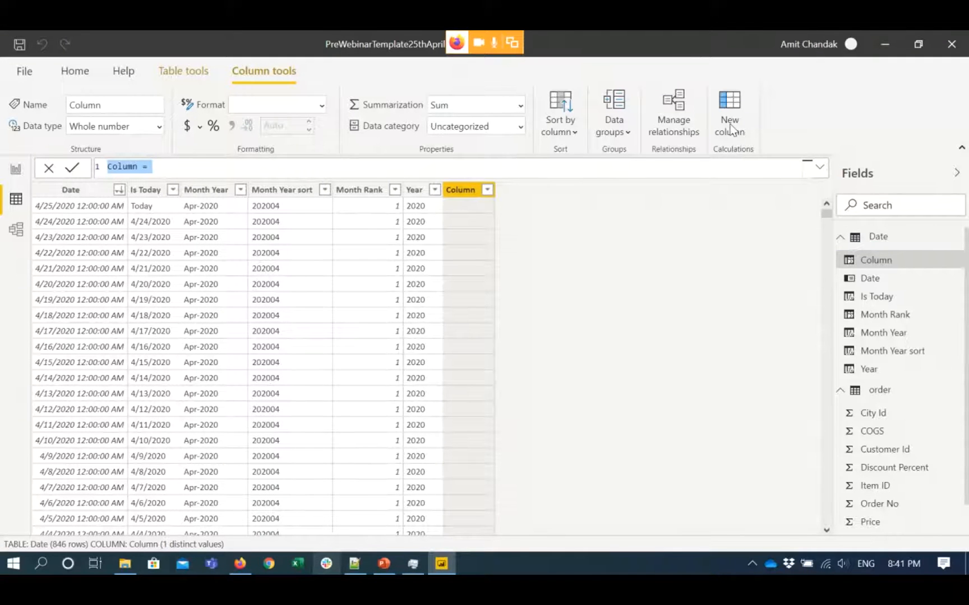
{"action": "key", "text": "ctrl+v"}
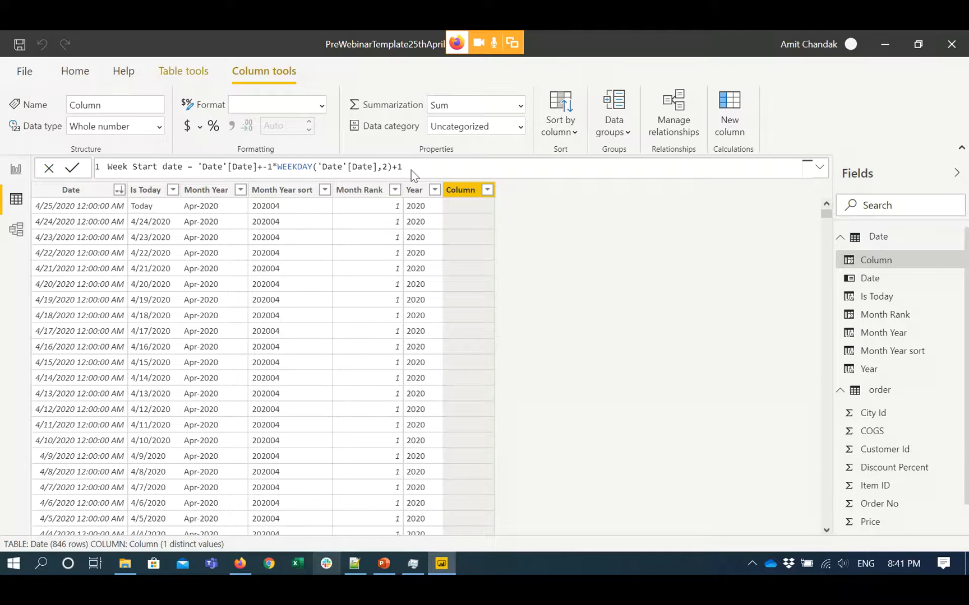
{"action": "key", "text": "Return"}
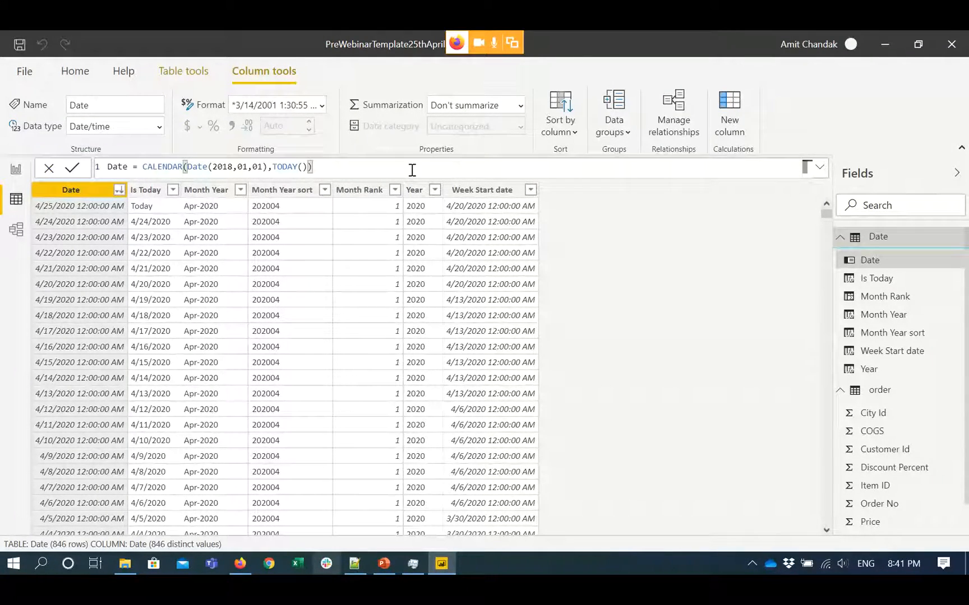
Copy the Week End date formula from Notepad++ and add it as the Date table column Week End date = 'Date'[Date]+ 7-1*WEEKDAY('Date'[Date],2).
{"action": "key", "text": "alt+Tab"}
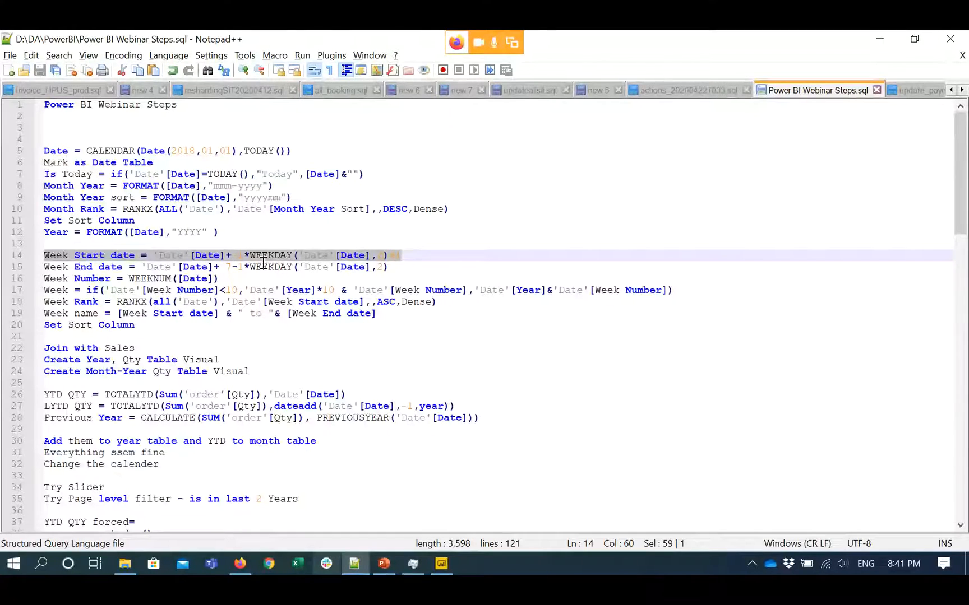
{"action": "left_click", "coordinate": [47, 269]}
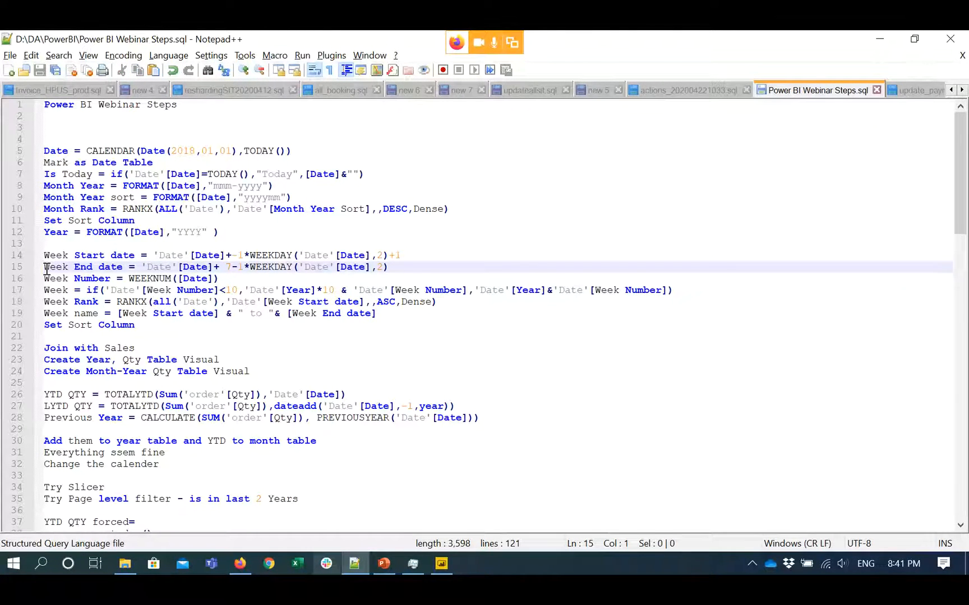
{"action": "key", "text": "shift+End"}
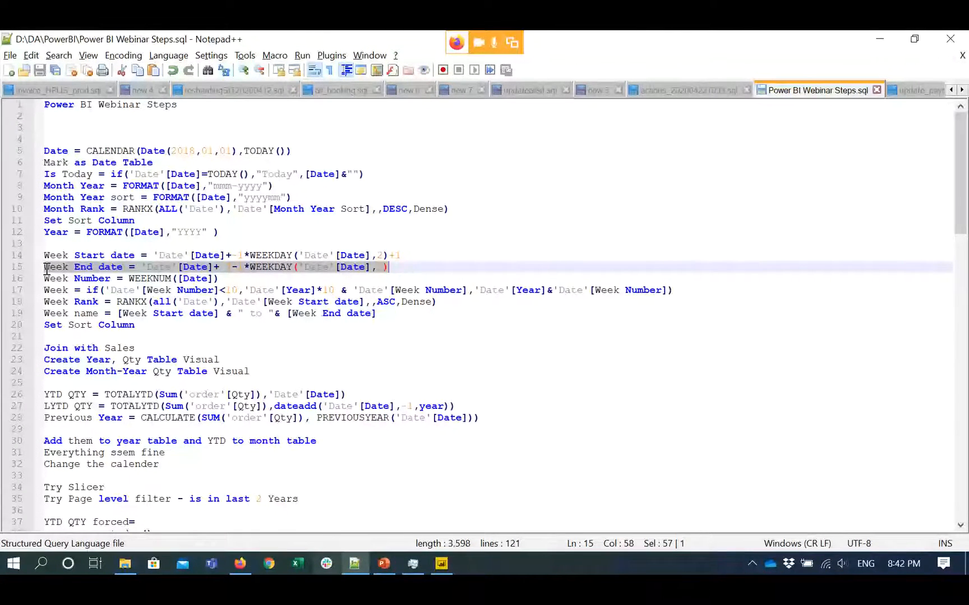
{"action": "key", "text": "alt+Tab"}
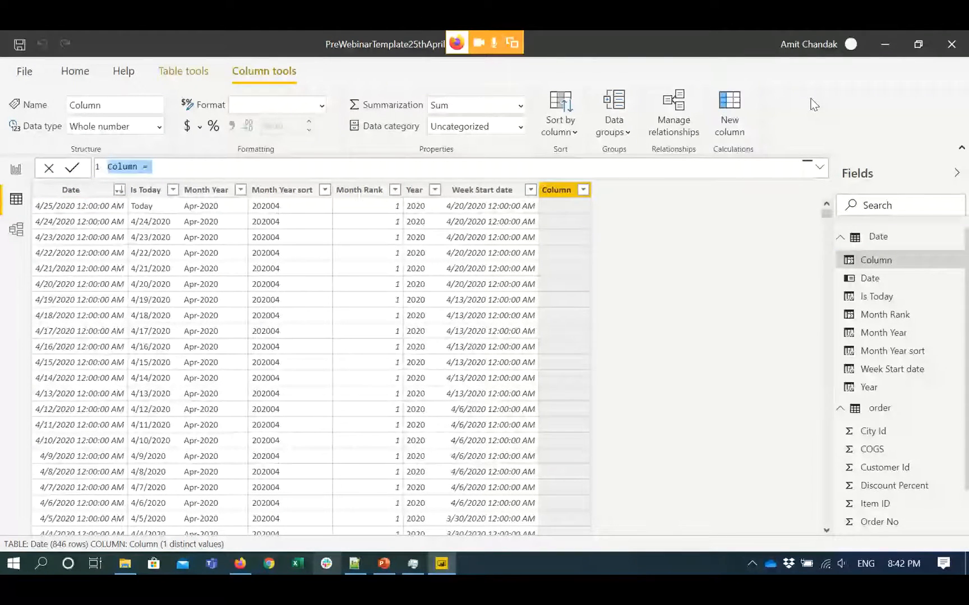
{"action": "key", "text": "ctrl+v"}
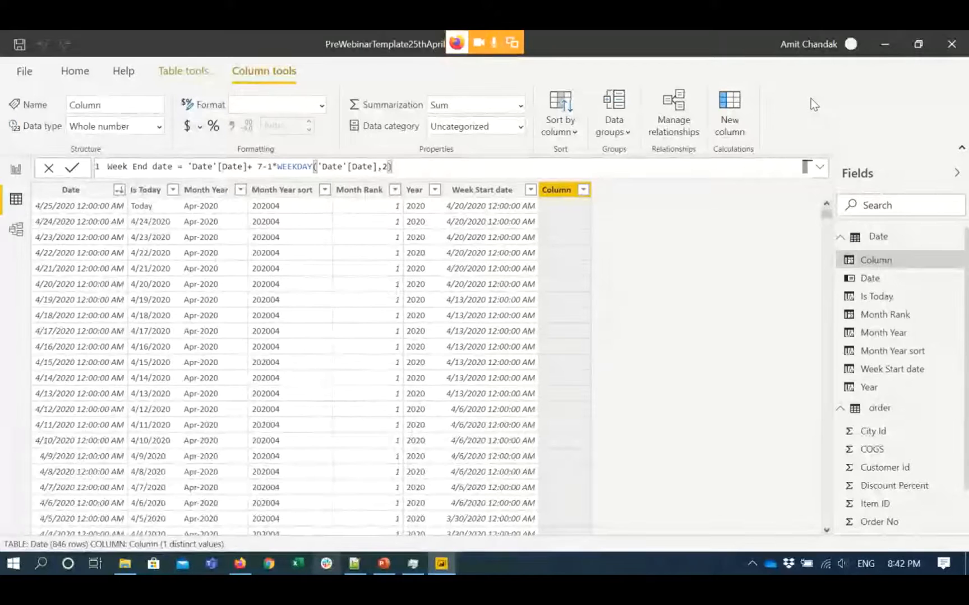
{"action": "key", "text": "Return"}
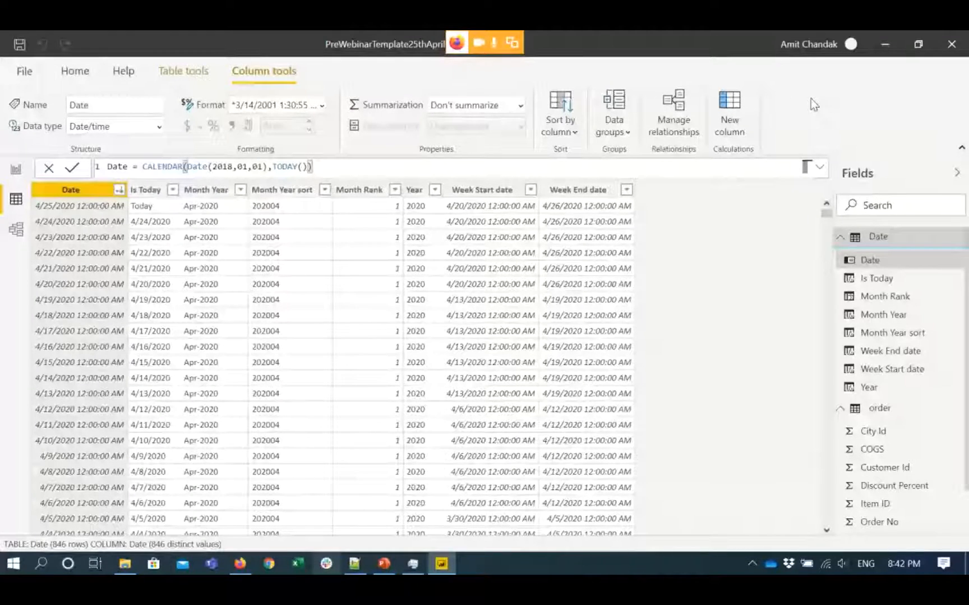
Copy the Week Number formula from Notepad++ and add it as the Date table column Week Number = WEEKNUM([Date]), without the trailing empty line.
{"action": "key", "text": "alt+Tab"}
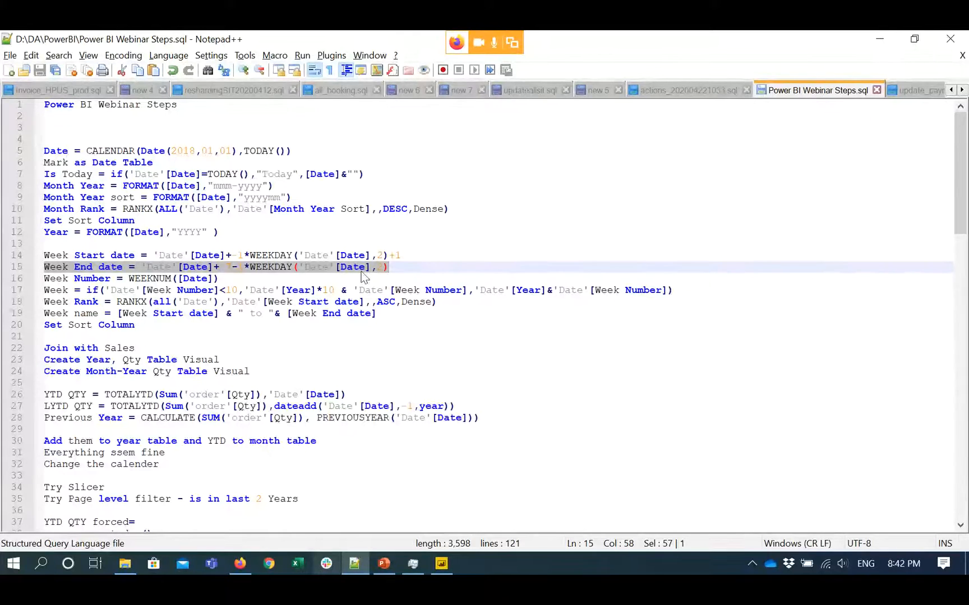
{"action": "left_click", "coordinate": [46, 280]}
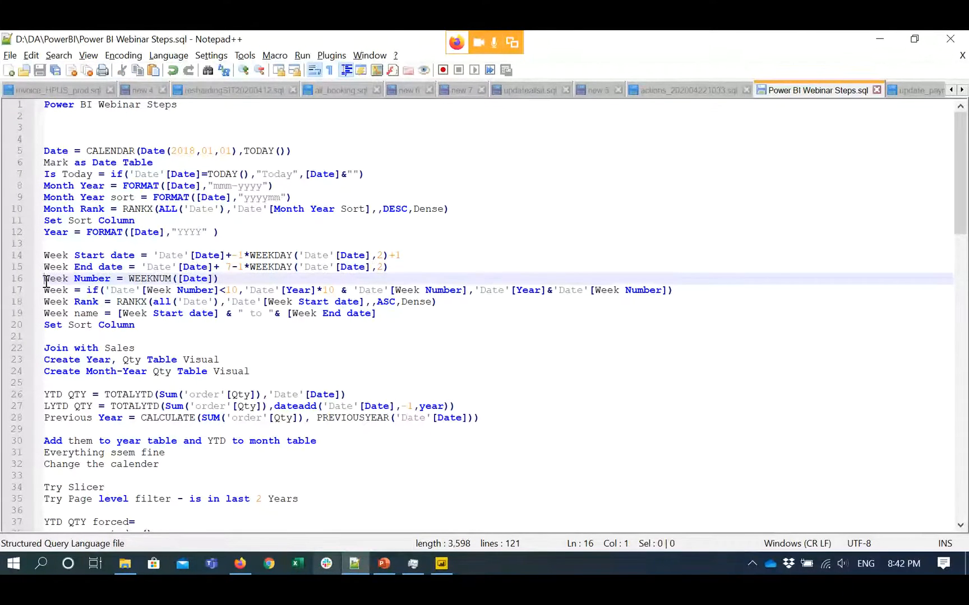
{"action": "key", "text": "shift+Down"}
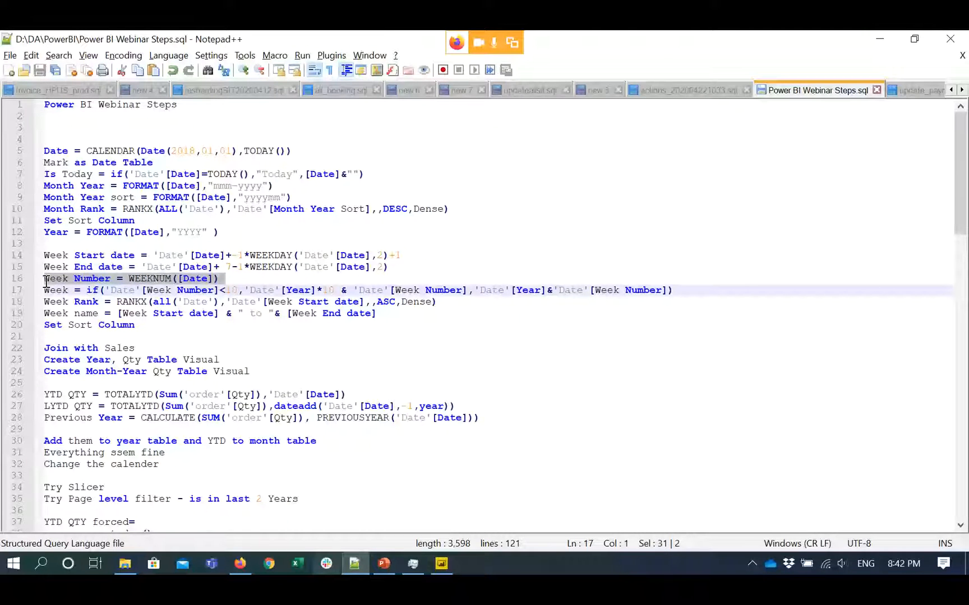
{"action": "key", "text": "alt+Tab"}
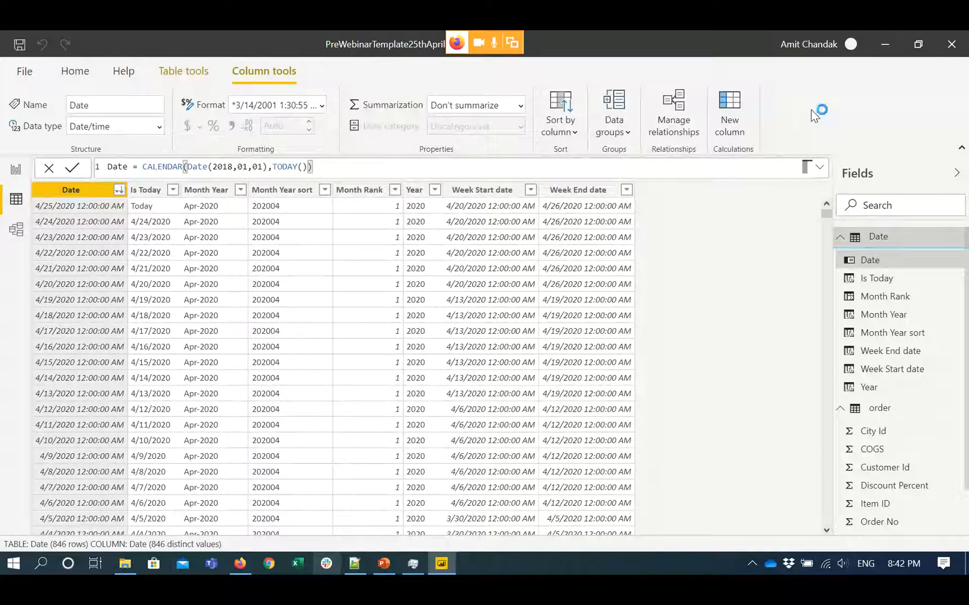
{"action": "key", "text": "ctrl+v"}
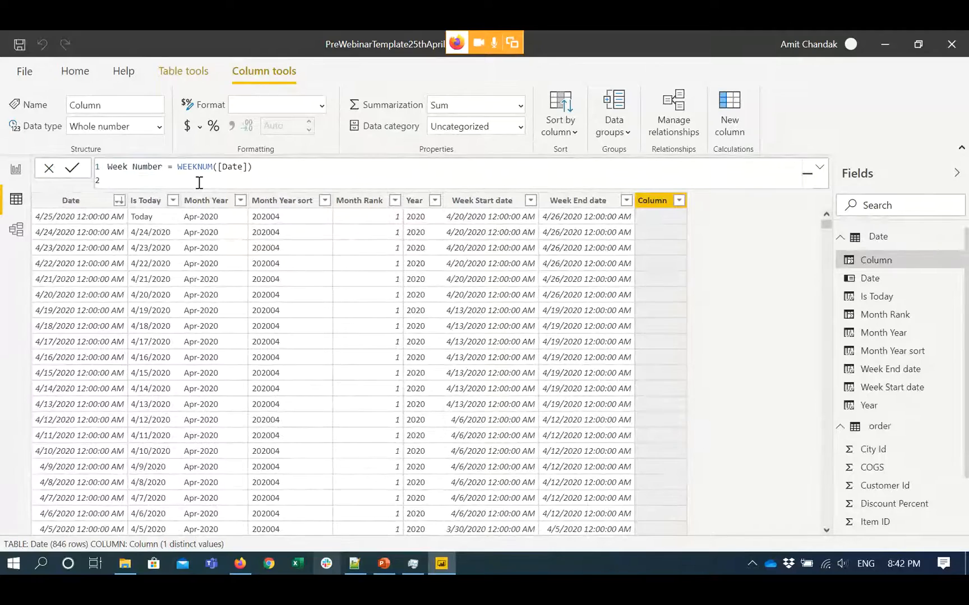
{"action": "key", "text": "BackSpace"}
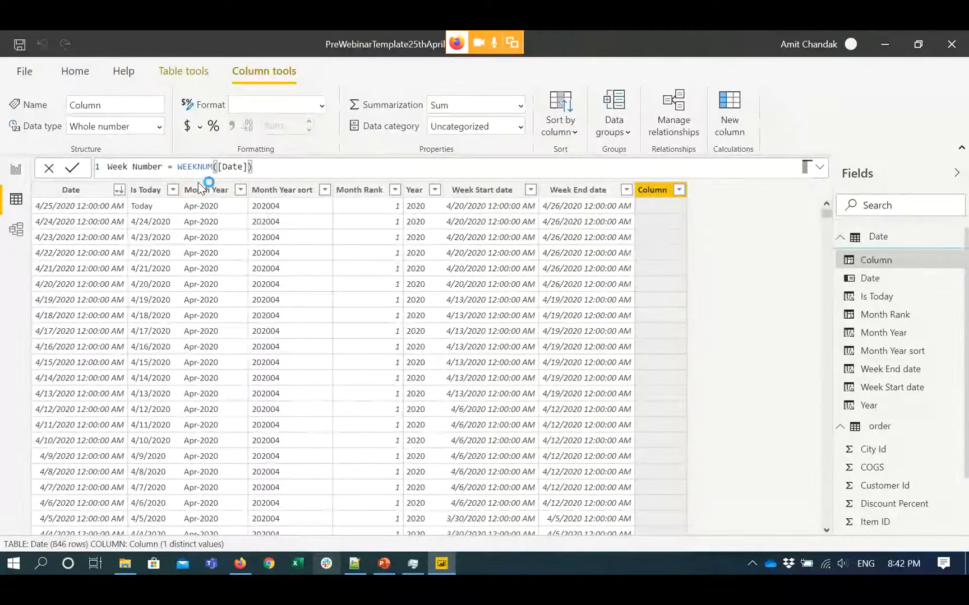
{"action": "key", "text": "Return"}
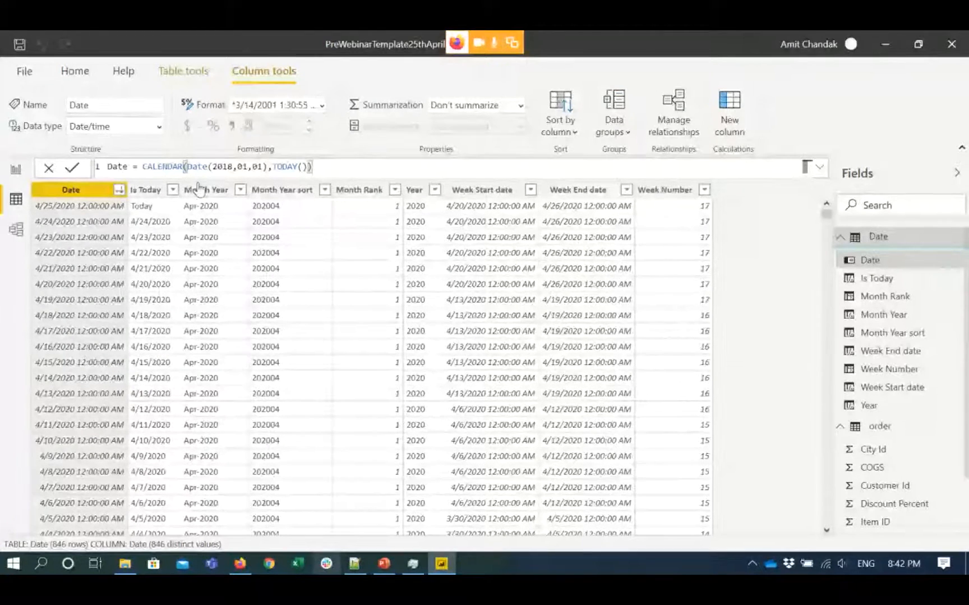
Copy the Week formula from Notepad++ and add it as the Date table column Week = if('Date'[Week Number]<10,'Date'[Year]*10 & 'Date'[Week Number],'Date'[Year]&'Date'[Week Number]).
{"action": "key", "text": "alt+Tab"}
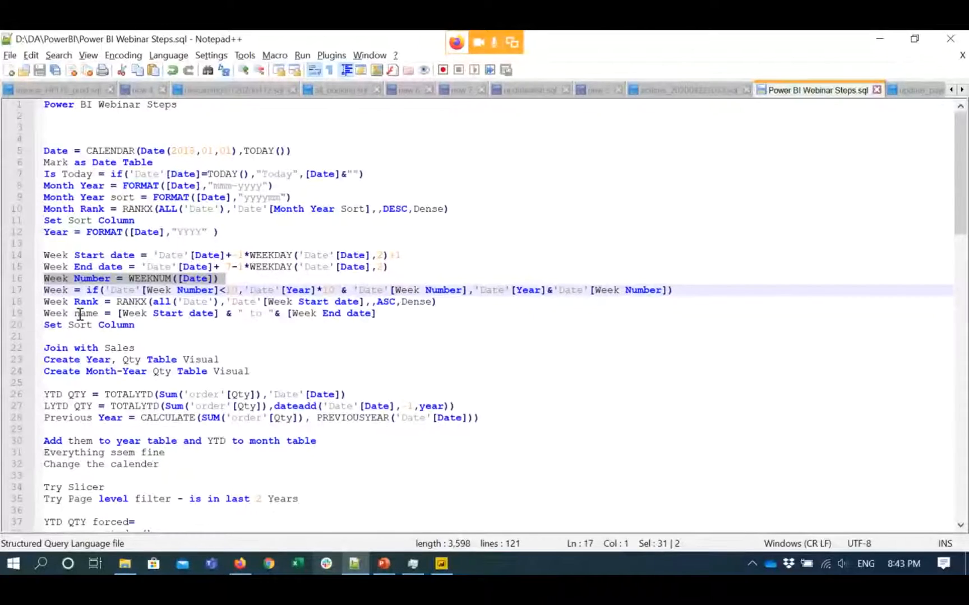
{"action": "left_click", "coordinate": [46, 291]}
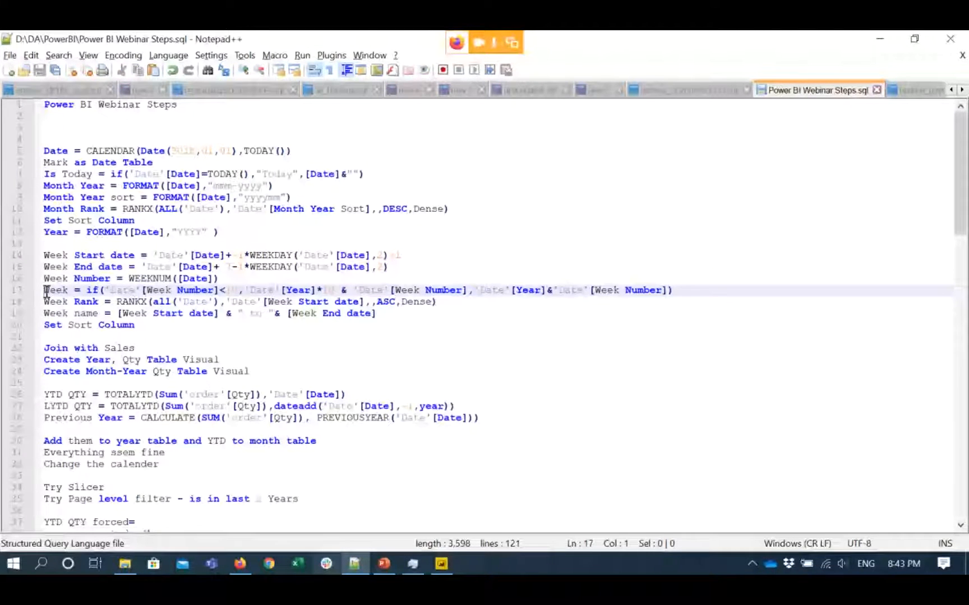
{"action": "key", "text": "shift+End"}
{"action": "key", "text": "ctrl+c"}
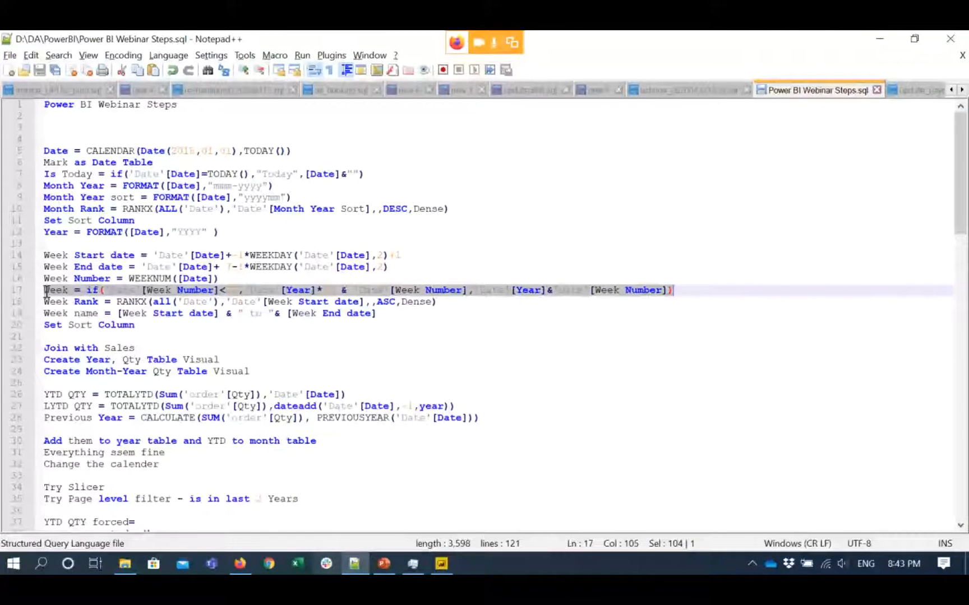
{"action": "key", "text": "alt+Tab"}
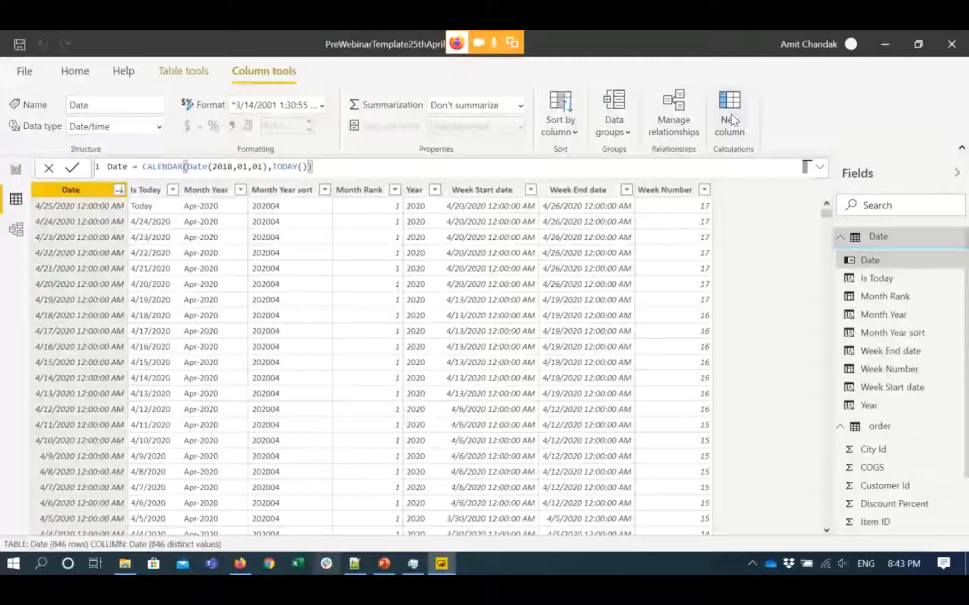
{"action": "left_click", "coordinate": [730, 121]}
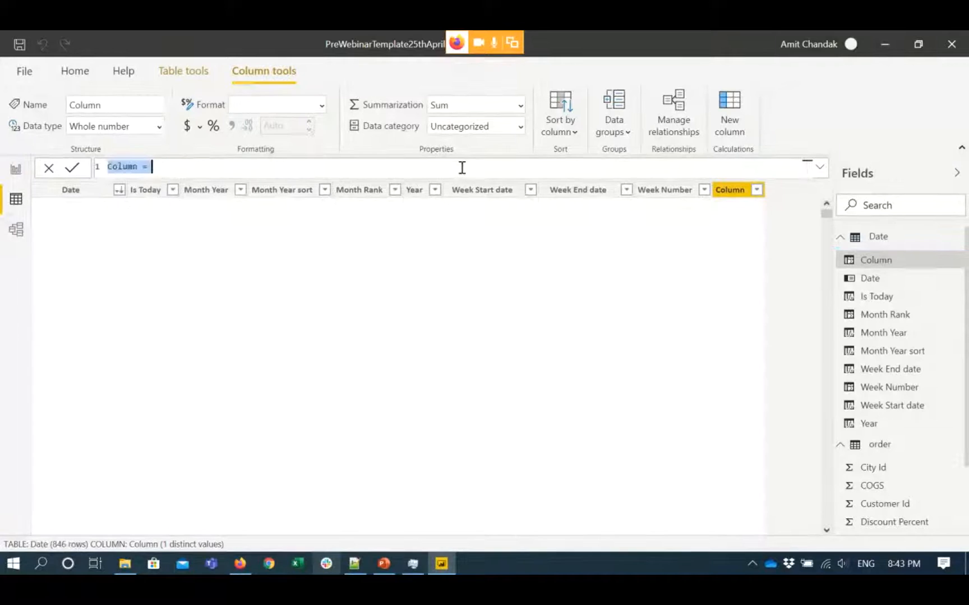
{"action": "key", "text": "ctrl+v"}
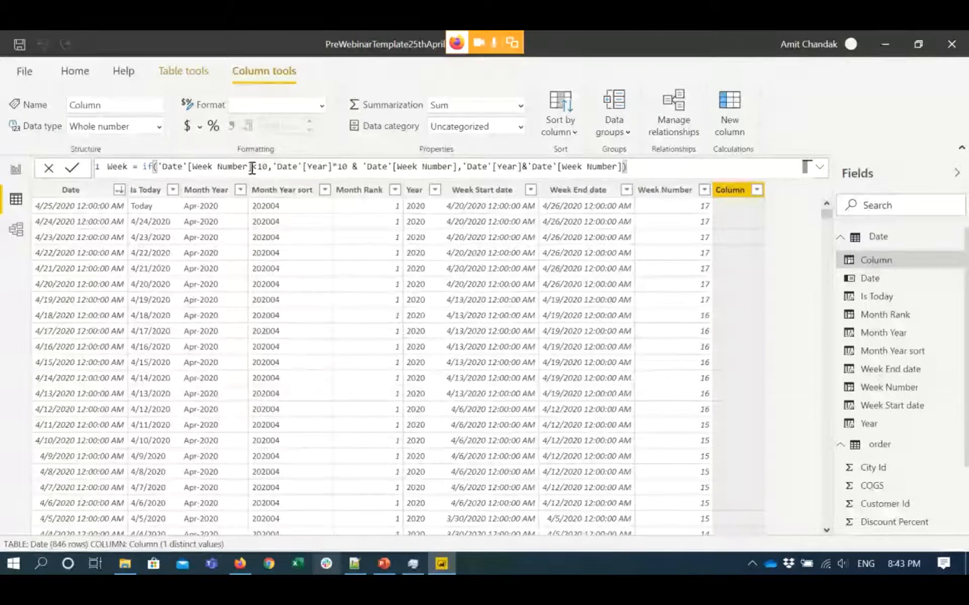
{"action": "left_click_drag", "start_coordinate": [272, 166], "coordinate": [322, 166]}
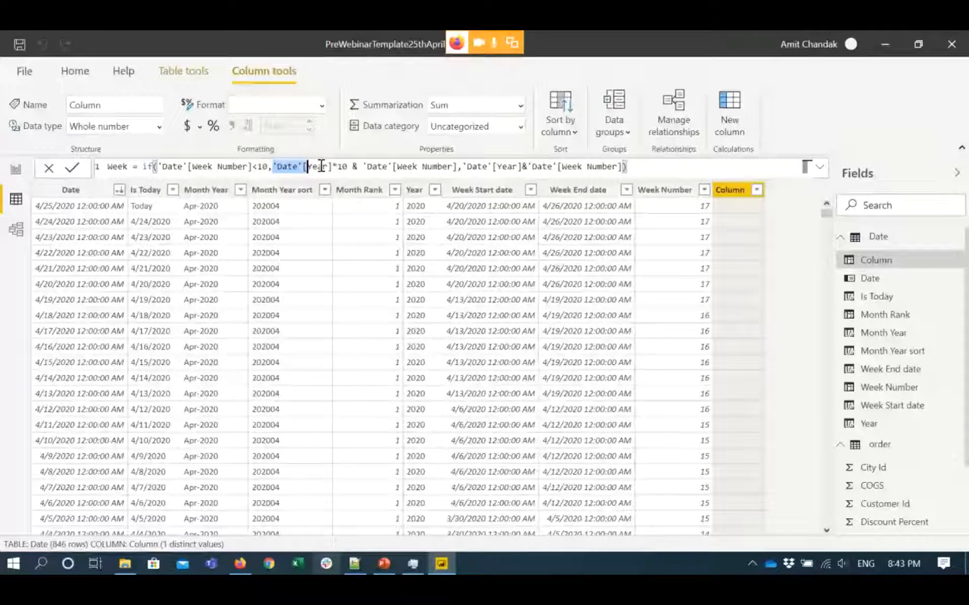
{"action": "left_click_drag", "start_coordinate": [321, 166], "coordinate": [348, 167]}
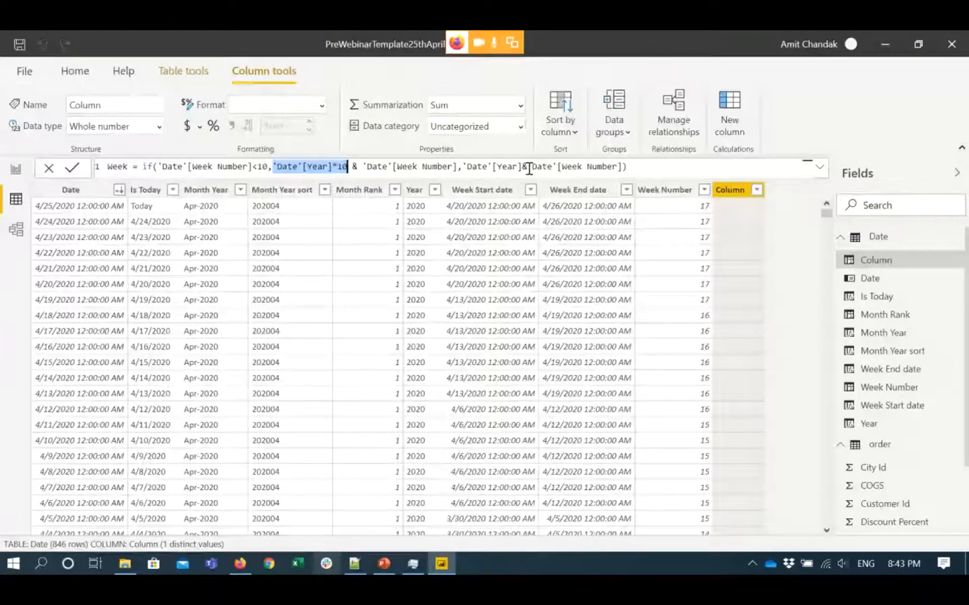
{"action": "left_click", "coordinate": [637, 169]}
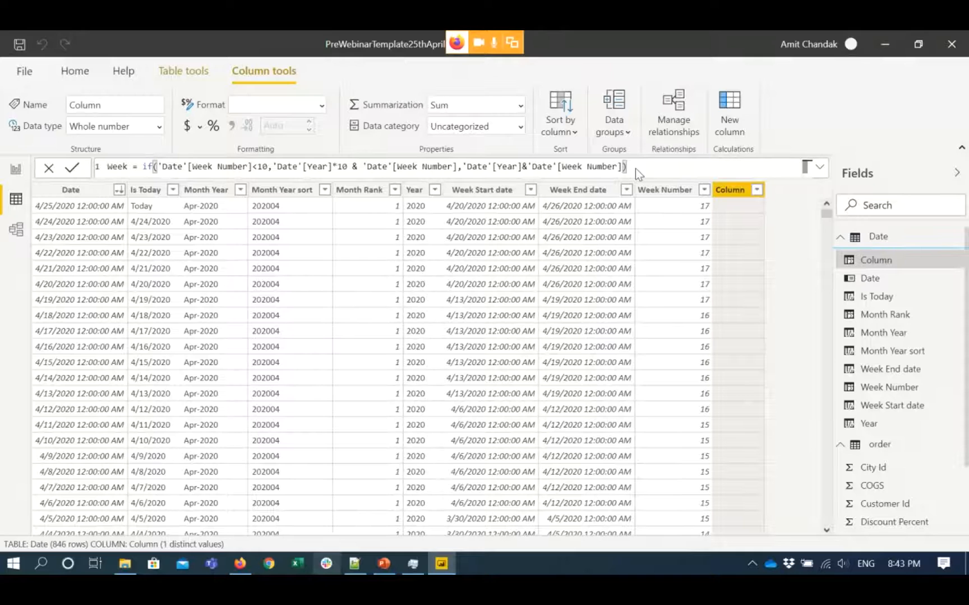
{"action": "key", "text": "Return"}
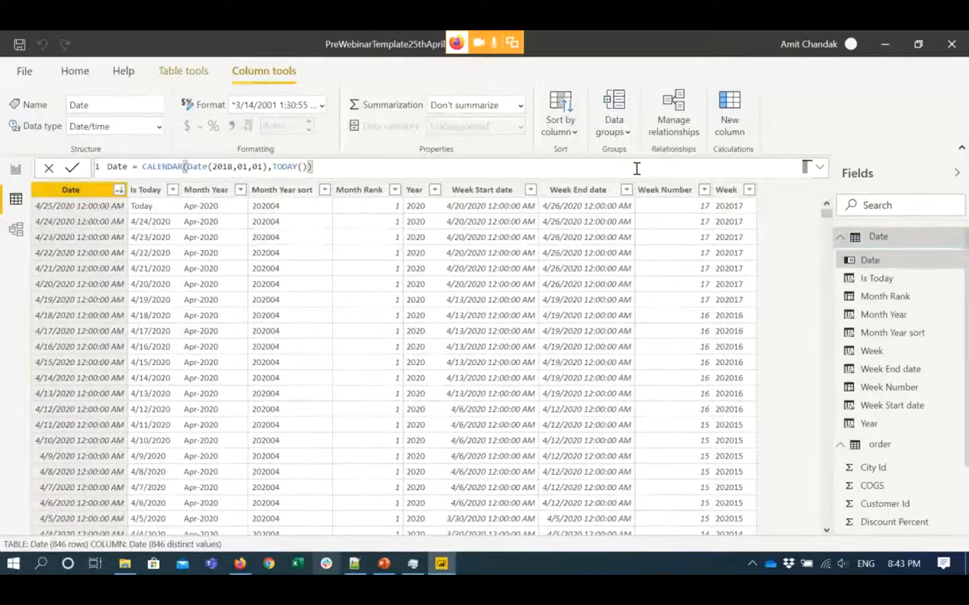
Copy the Week Rank formula from Notepad++, add it as Date table column Week Rank = RANKX(all('Date'),'Date'[Week Start date],,ASC,Dense), and review the new column.
{"action": "key", "text": "alt+Tab"}
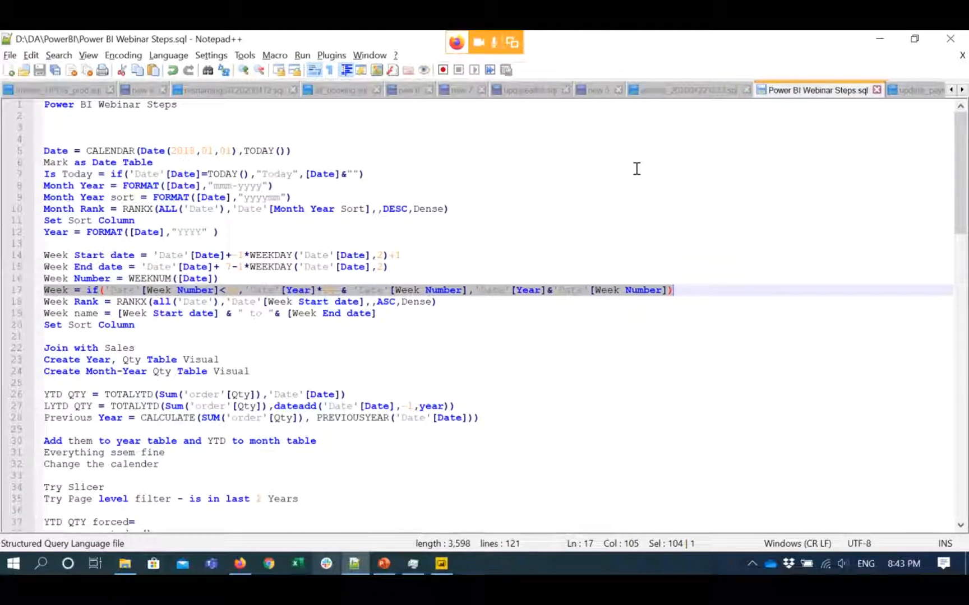
{"action": "left_click", "coordinate": [45, 302]}
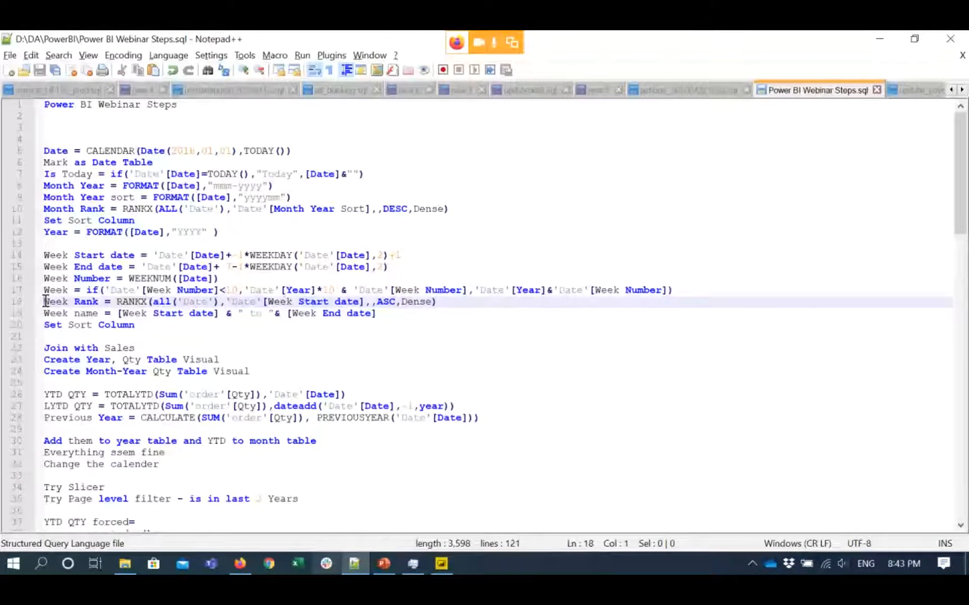
{"action": "key", "text": "shift+End"}
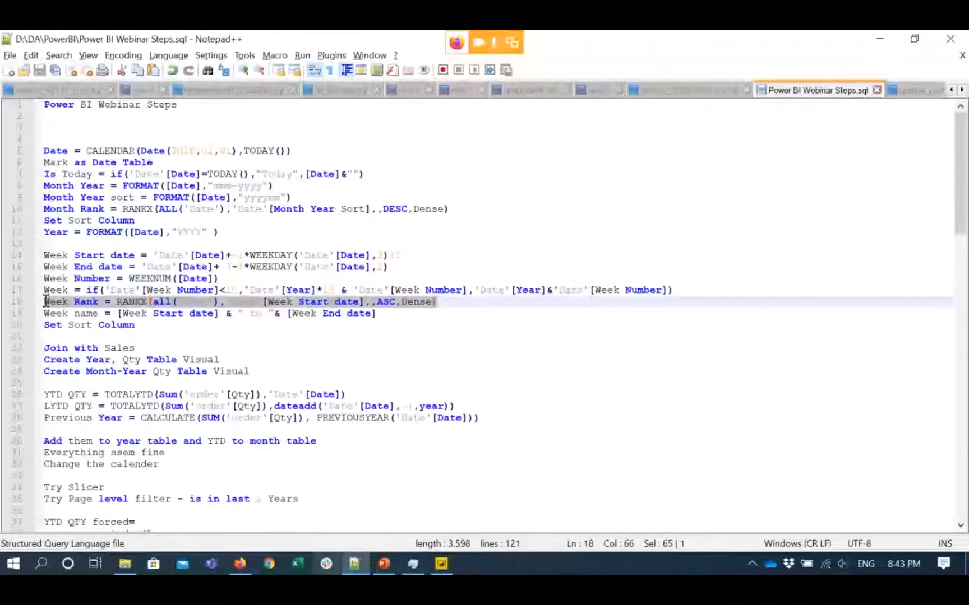
{"action": "key", "text": "alt+Tab"}
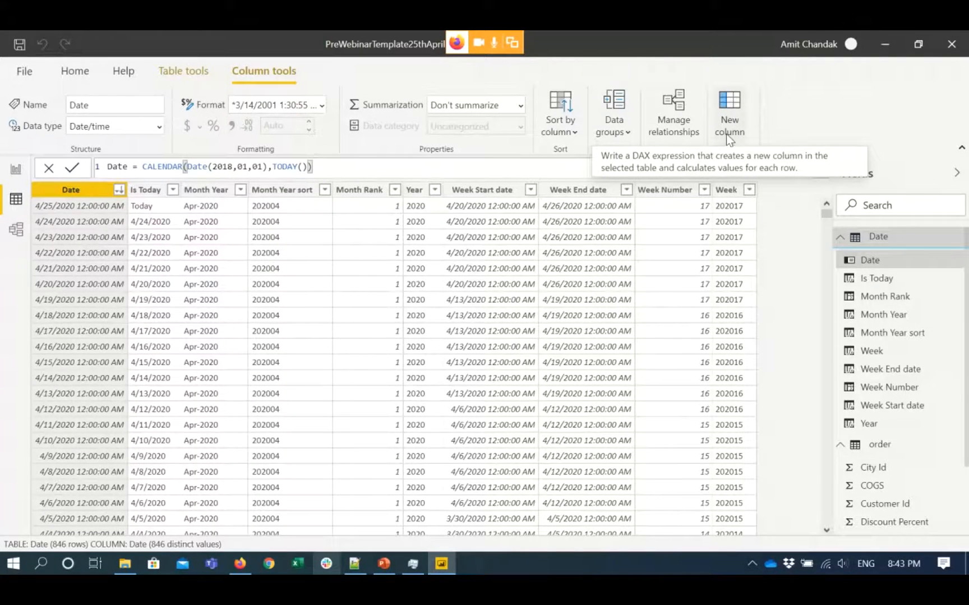
{"action": "left_click", "coordinate": [726, 134]}
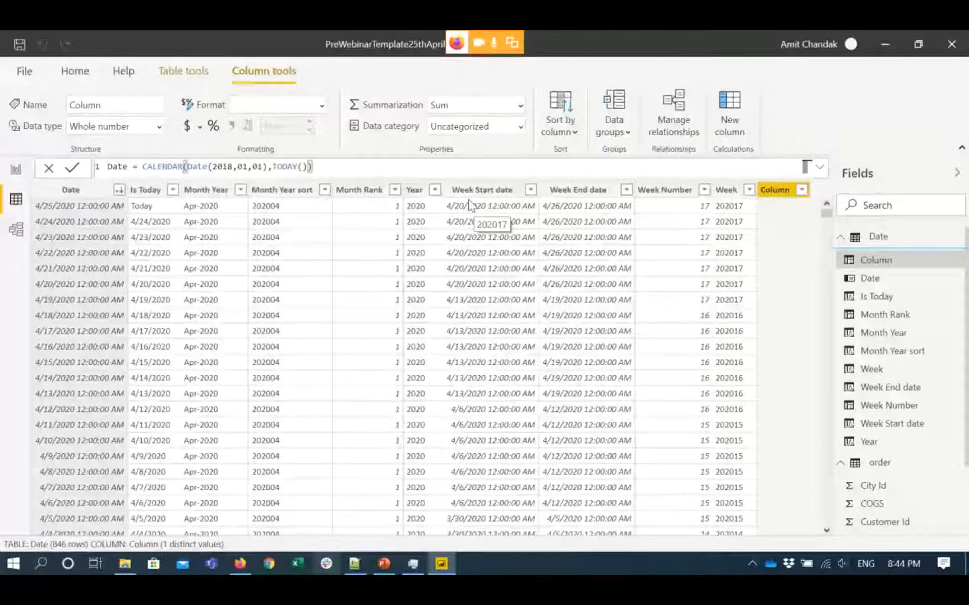
{"action": "left_click", "coordinate": [371, 166]}
{"action": "key", "text": "ctrl+a"}
{"action": "type", "text": "Week Rank = RANKX(all('Date'),'Date'[Week Start date],ASC,Dense)"}
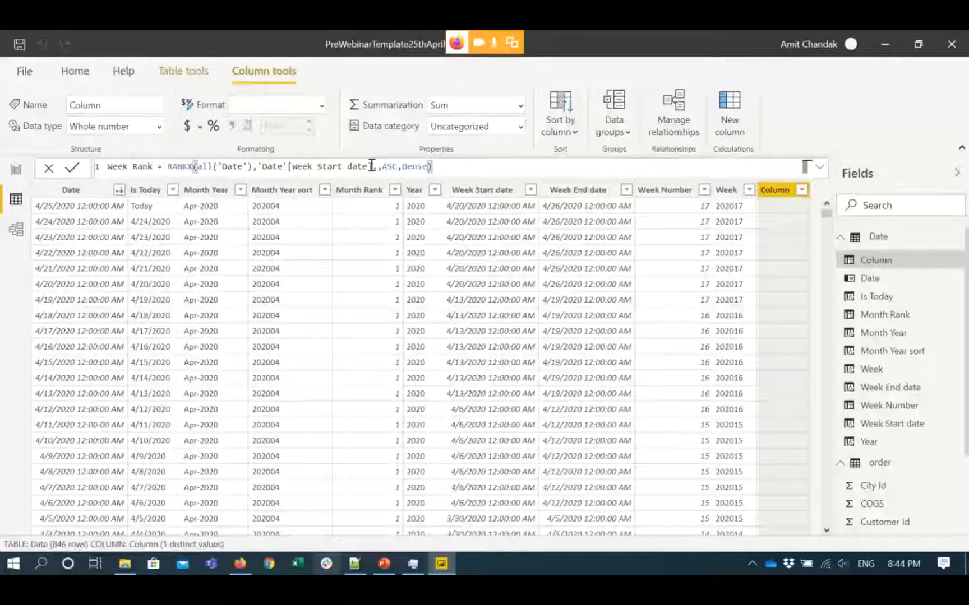
{"action": "key", "text": "Return"}
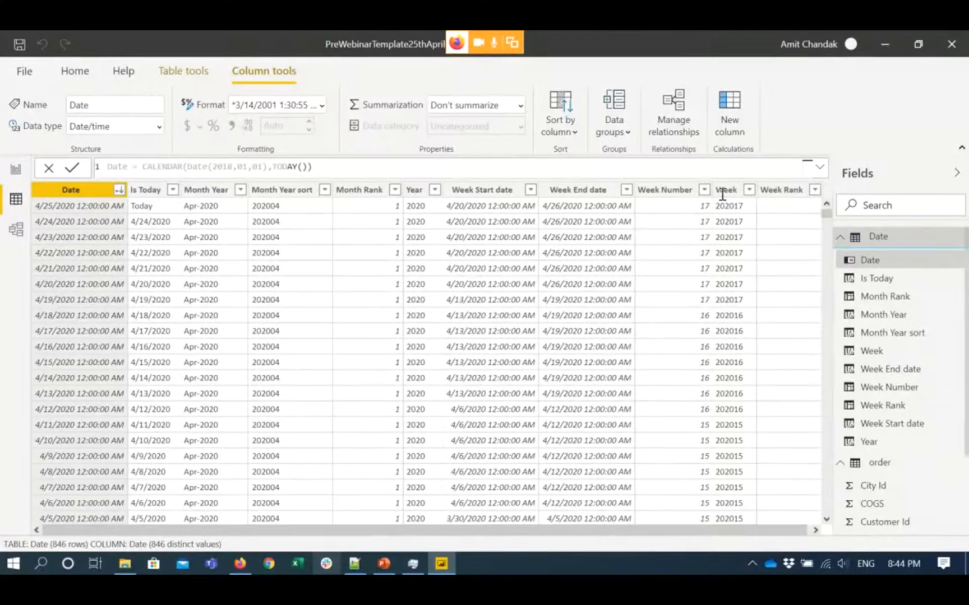
{"action": "left_click", "coordinate": [773, 190]}
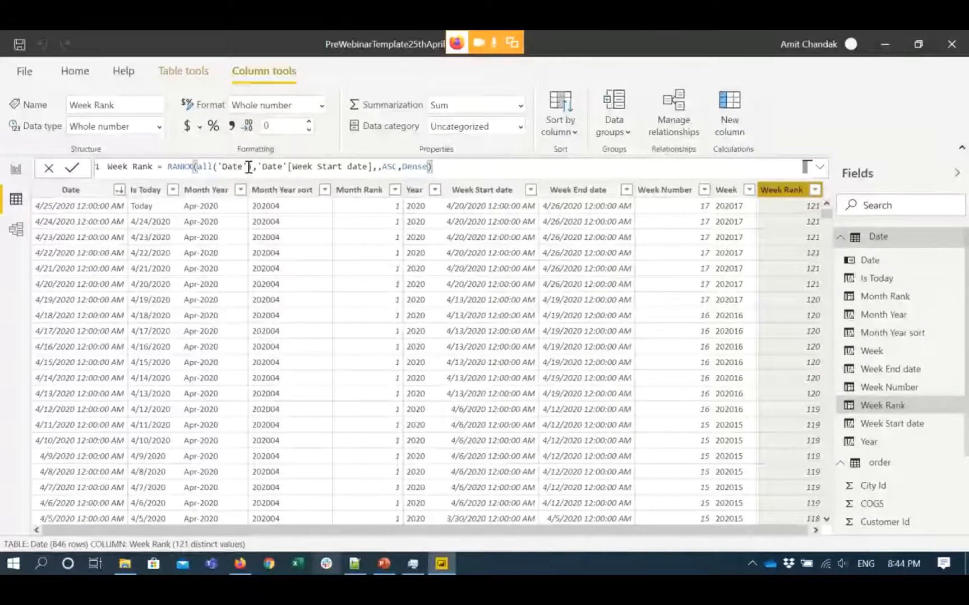
{"action": "left_click_drag", "start_coordinate": [257, 167], "coordinate": [401, 171]}
{"action": "left_click", "coordinate": [441, 167]}
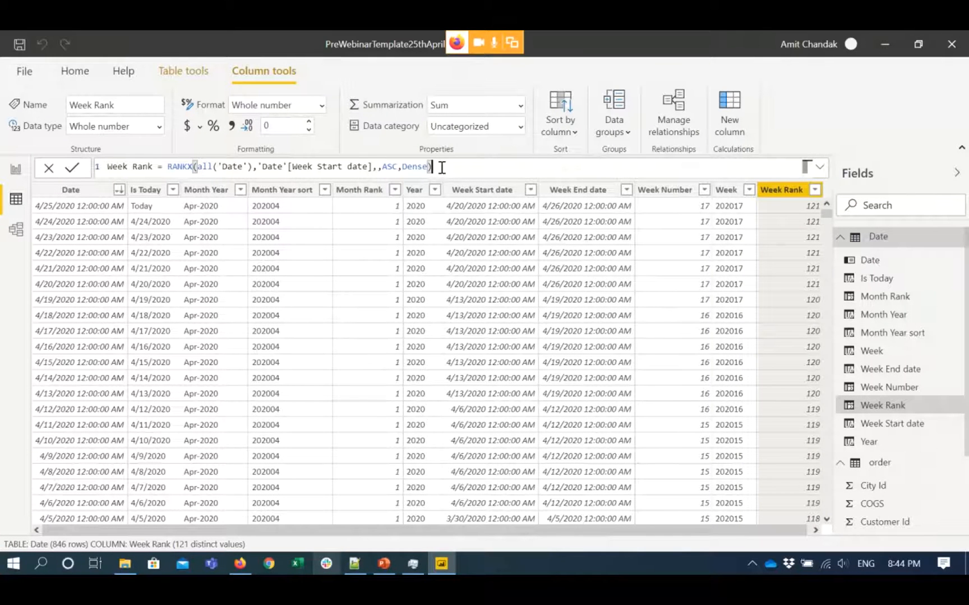
Copy the Week name formula from Notepad++ and add it as the Date table column Week name = [Week Start date] & " to "& [Week End date].
{"action": "key", "text": "alt+Tab"}
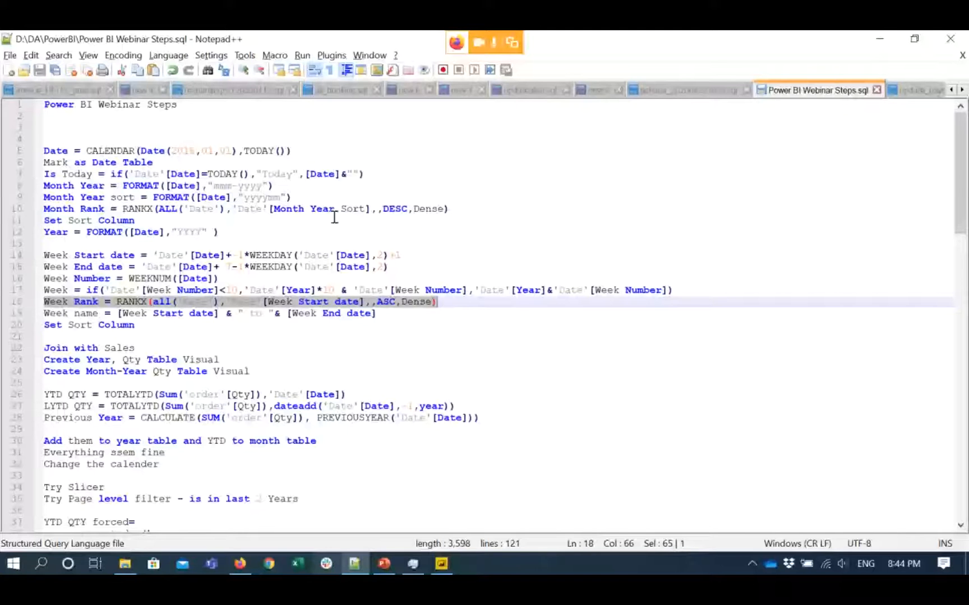
{"action": "triple_click", "coordinate": [44, 312]}
{"action": "key", "text": "ctrl+c"}
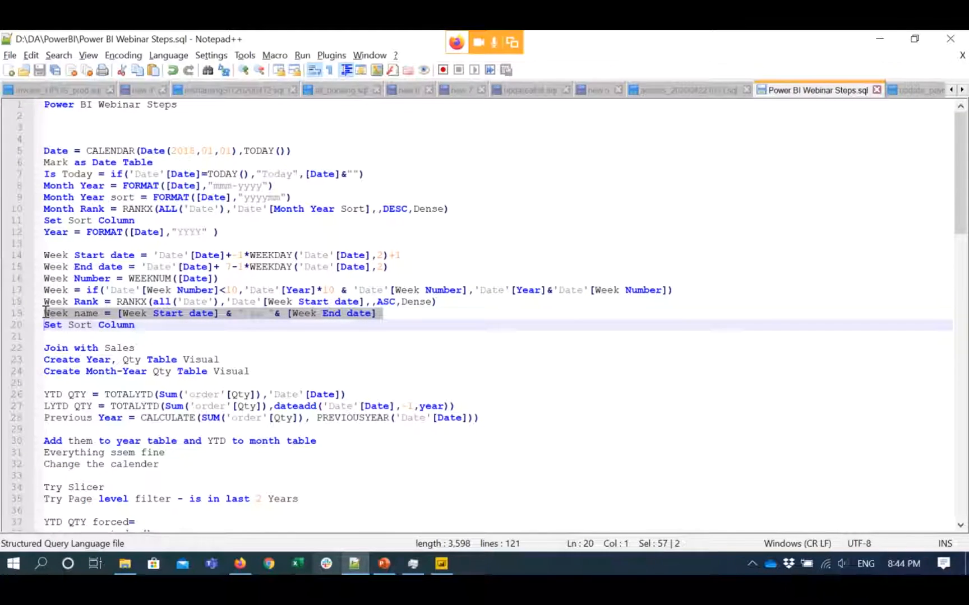
{"action": "key", "text": "alt+Tab"}
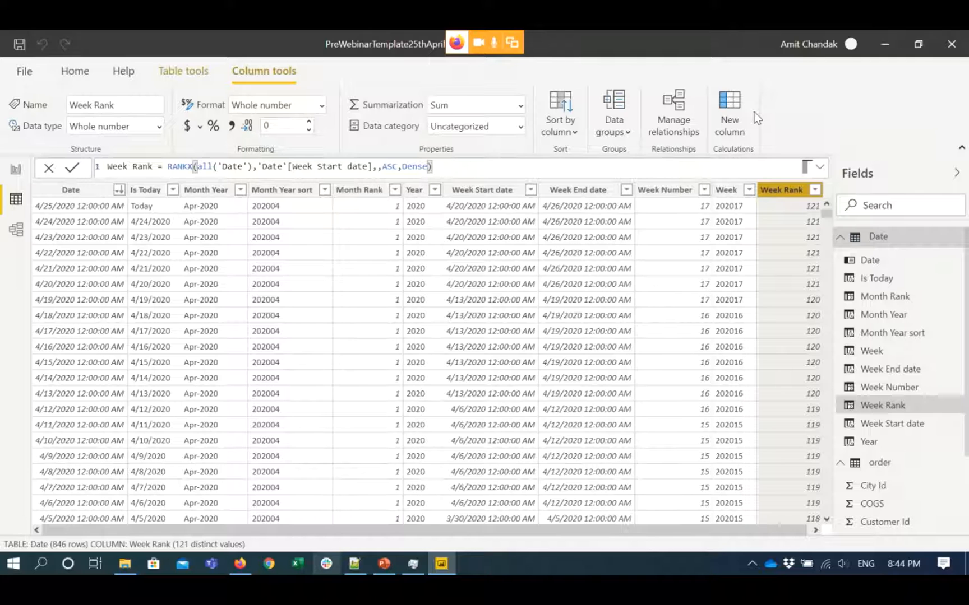
{"action": "left_click", "coordinate": [733, 109]}
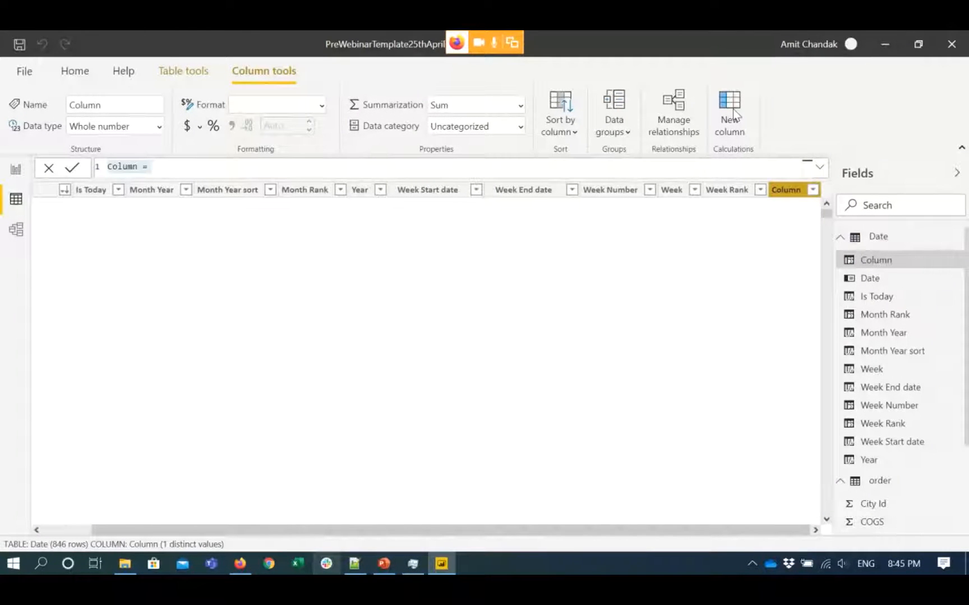
{"action": "key", "text": "ctrl+v"}
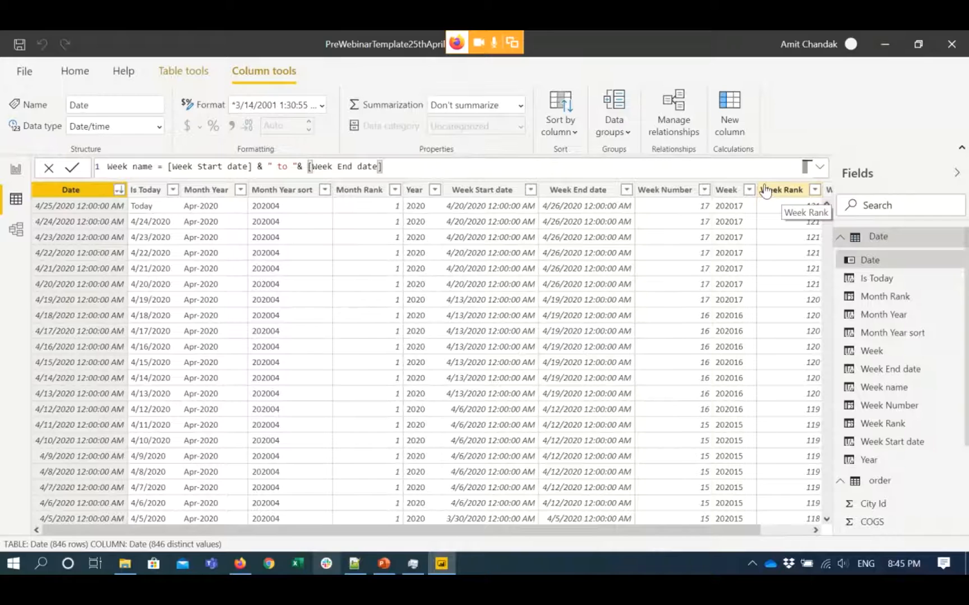
Set the Week name column in the Date table to sort by Week Start date.
{"action": "left_click", "coordinate": [793, 531]}
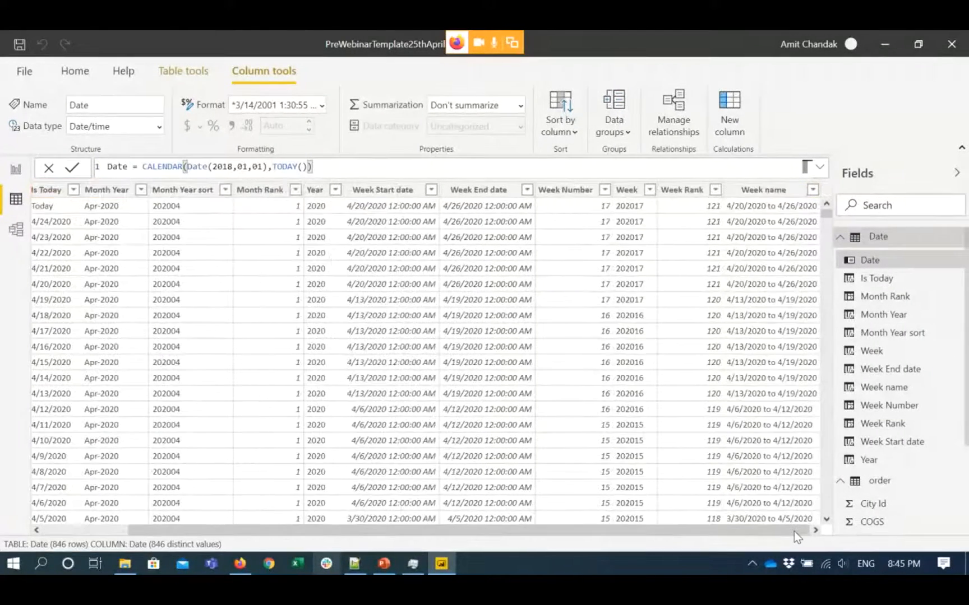
{"action": "left_click", "coordinate": [763, 190]}
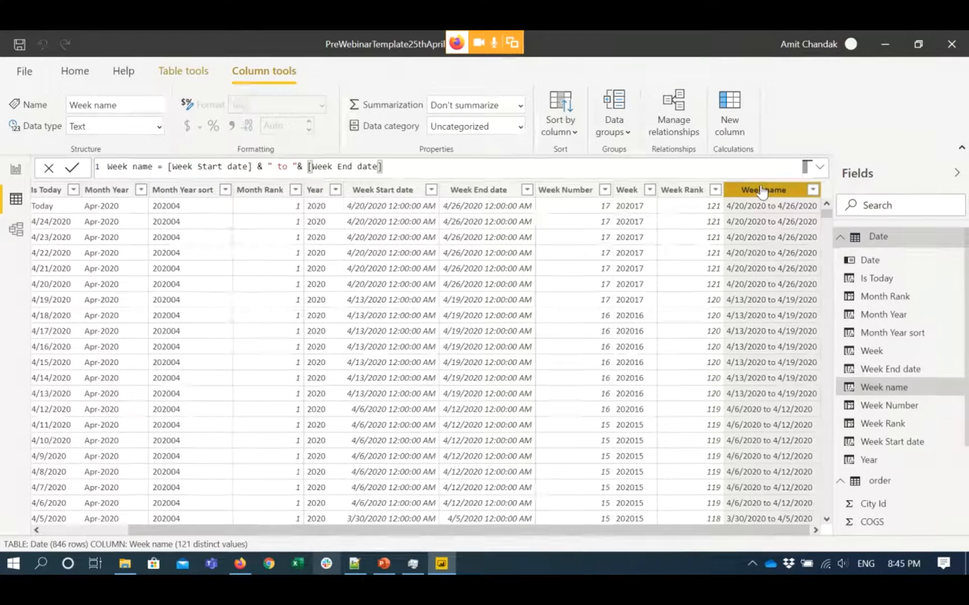
{"action": "left_click", "coordinate": [580, 127]}
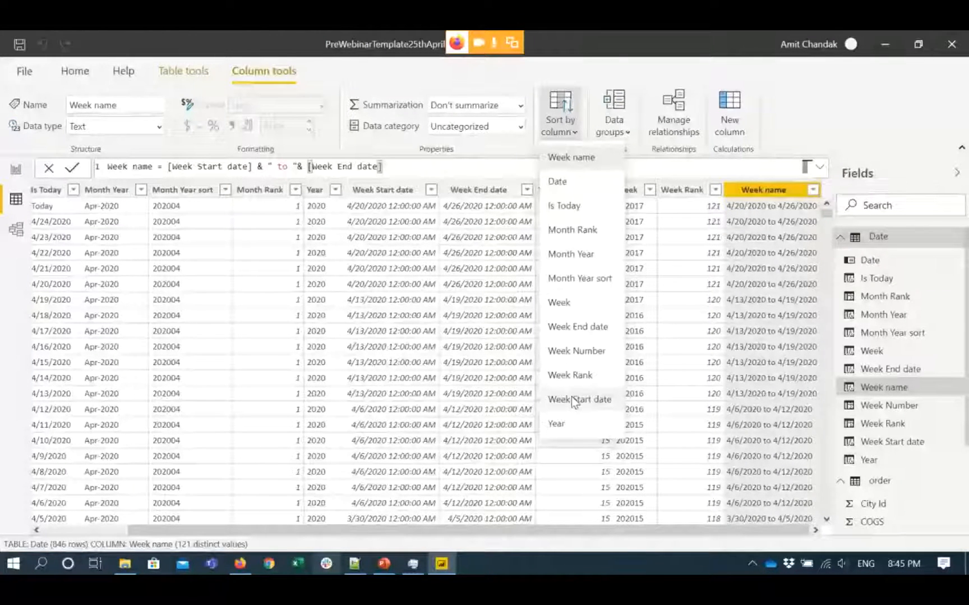
{"action": "left_click", "coordinate": [572, 396]}
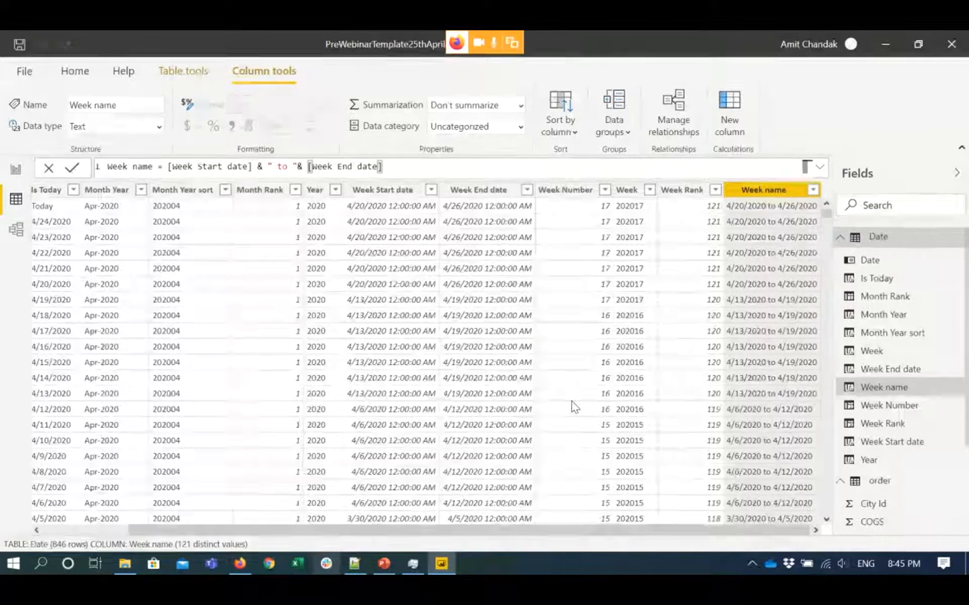
Change the ranking order in the Month Rank column's RANKX formula to Asc and apply it.
{"action": "left_click", "coordinate": [273, 193]}
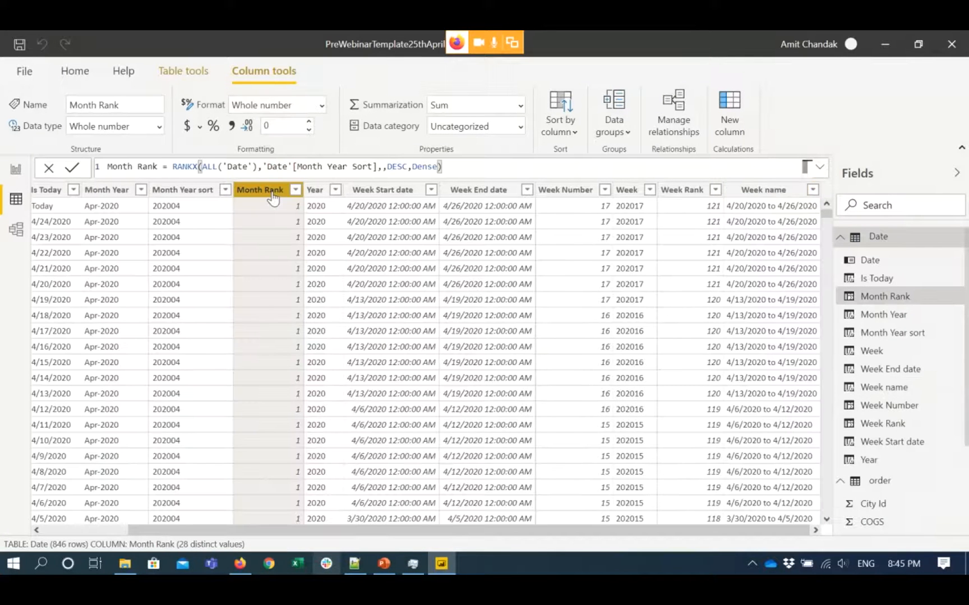
{"action": "left_click", "coordinate": [400, 167]}
{"action": "double_click", "coordinate": [400, 166]}
{"action": "type", "text": "Asc"}
{"action": "left_click", "coordinate": [451, 168]}
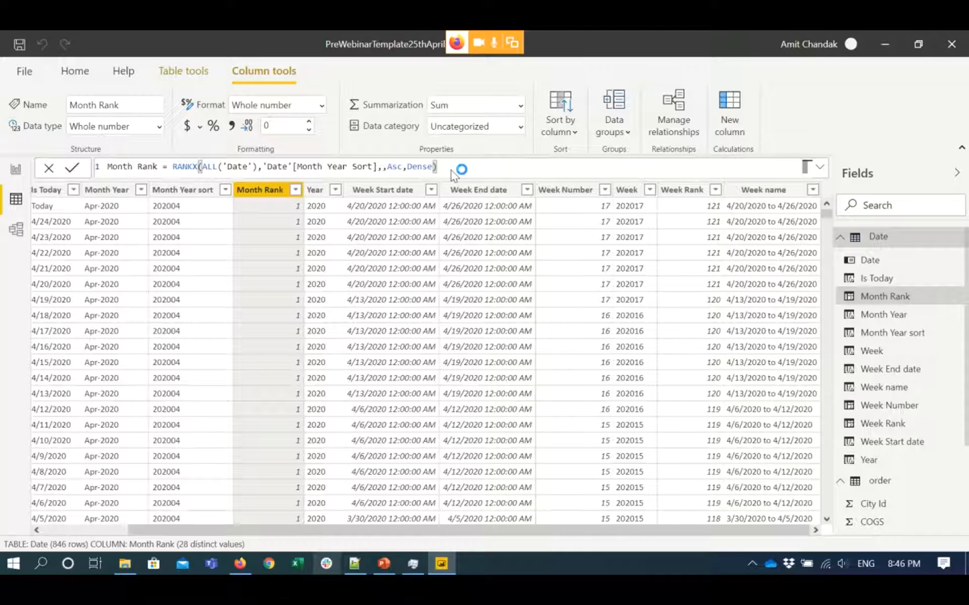
{"action": "key", "text": "Return"}
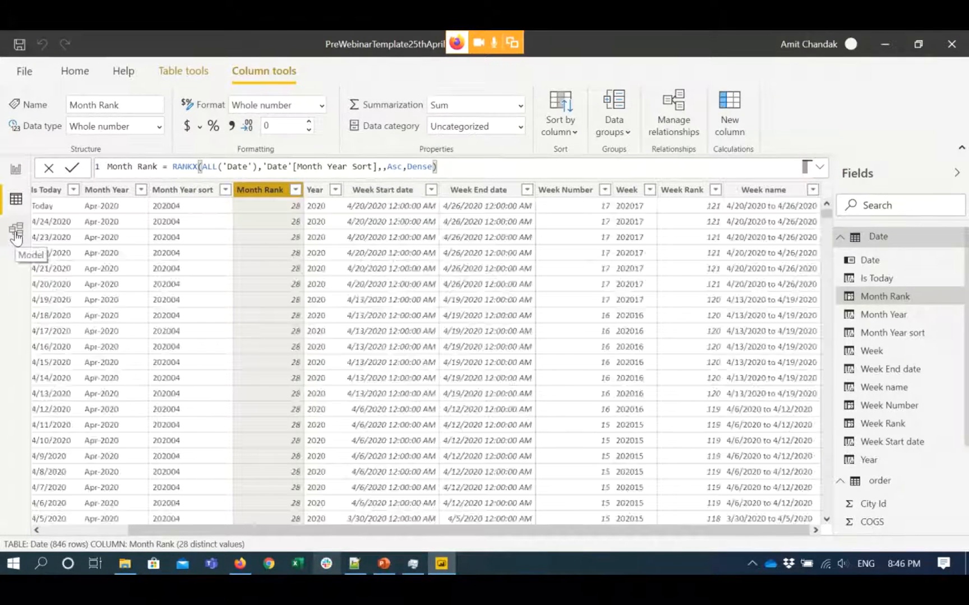
In the model view, relate the order table's Sales Date to the Date table's Date column, and return to the report view.
{"action": "left_click", "coordinate": [15, 231]}
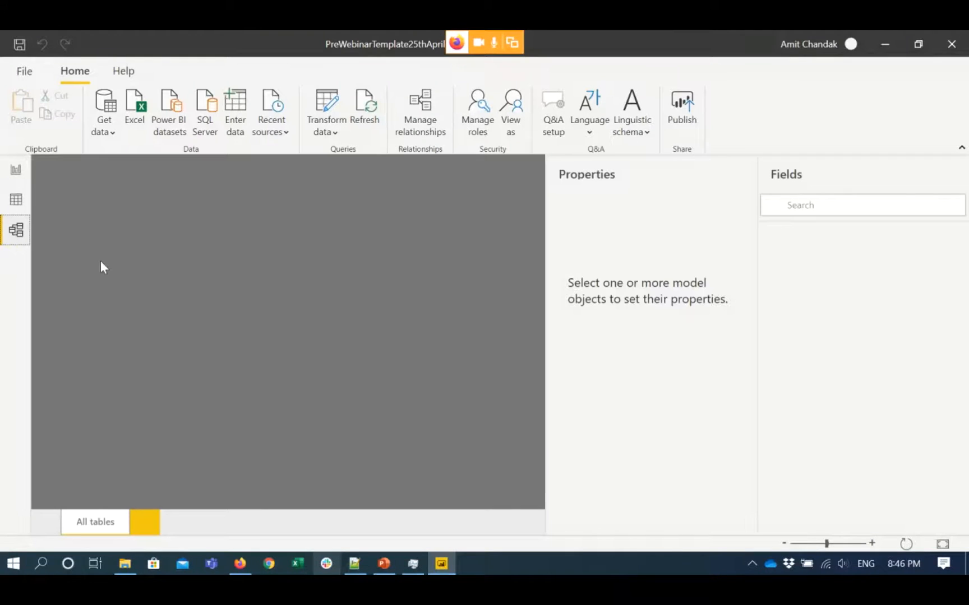
{"action": "left_click", "coordinate": [741, 175]}
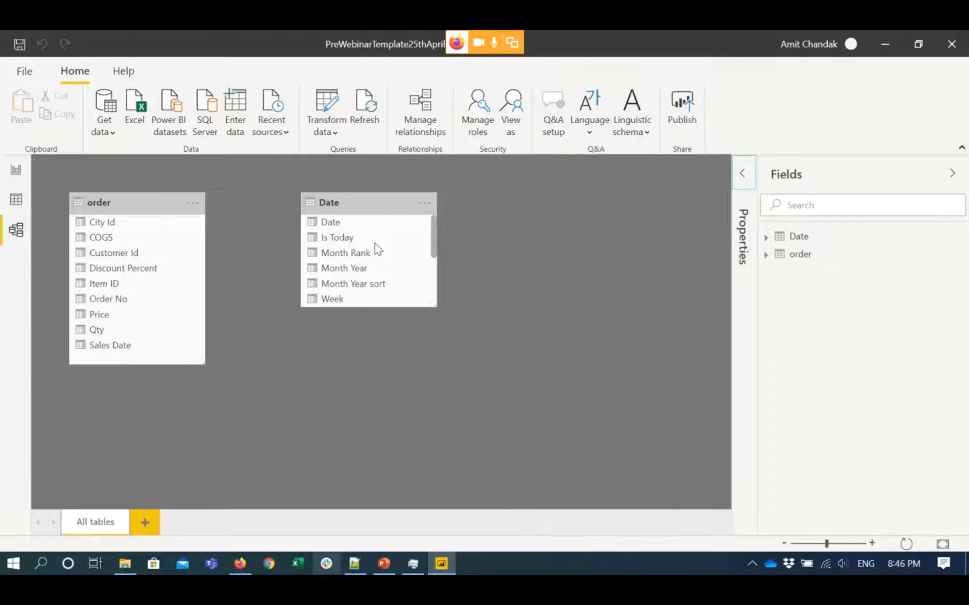
{"action": "left_click_drag", "start_coordinate": [123, 346], "coordinate": [342, 223]}
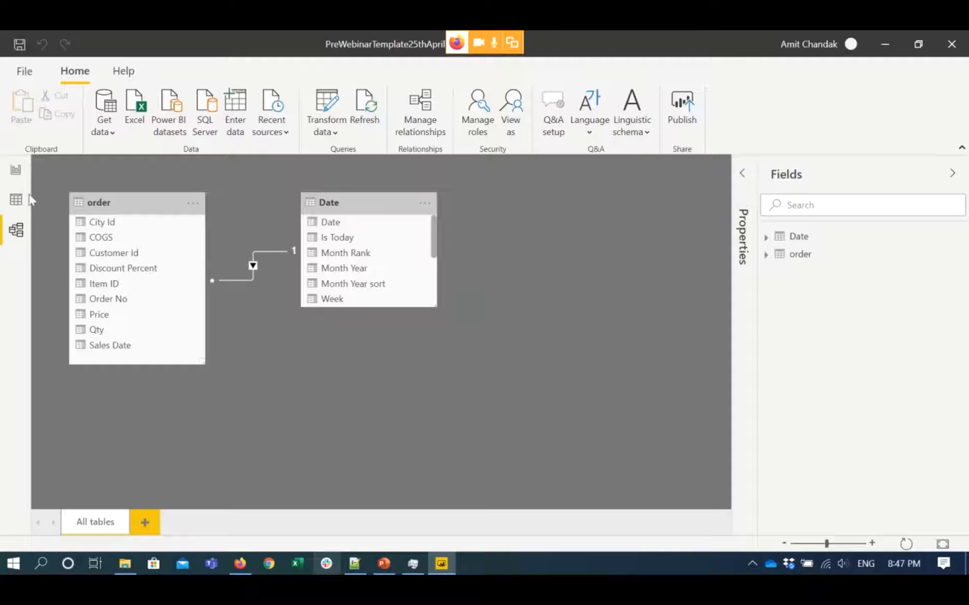
{"action": "left_click", "coordinate": [16, 169]}
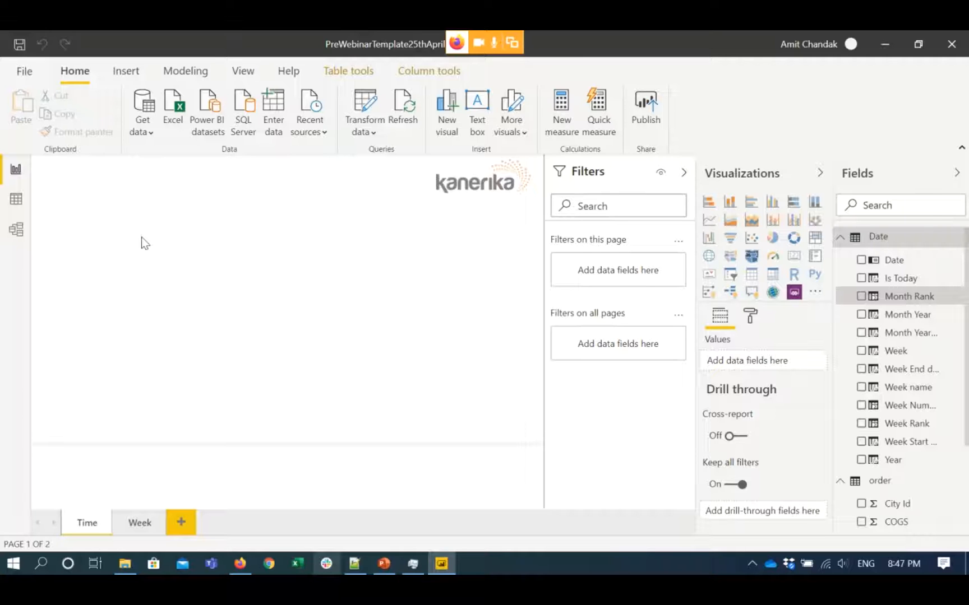
Insert a table visual on the Time page, move it below the page's upper edge, and enlarge it.
{"action": "left_click", "coordinate": [284, 262]}
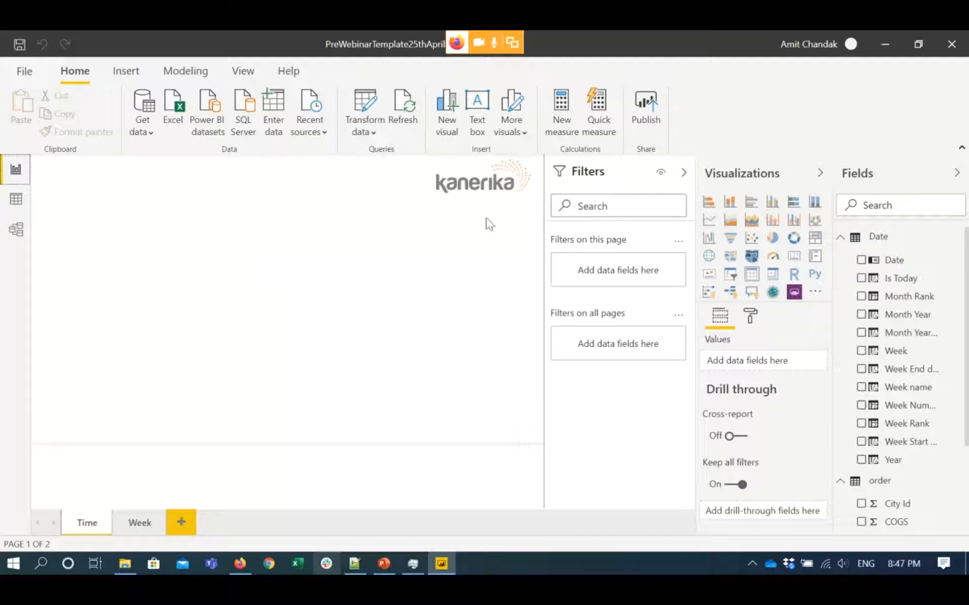
{"action": "left_click", "coordinate": [751, 274]}
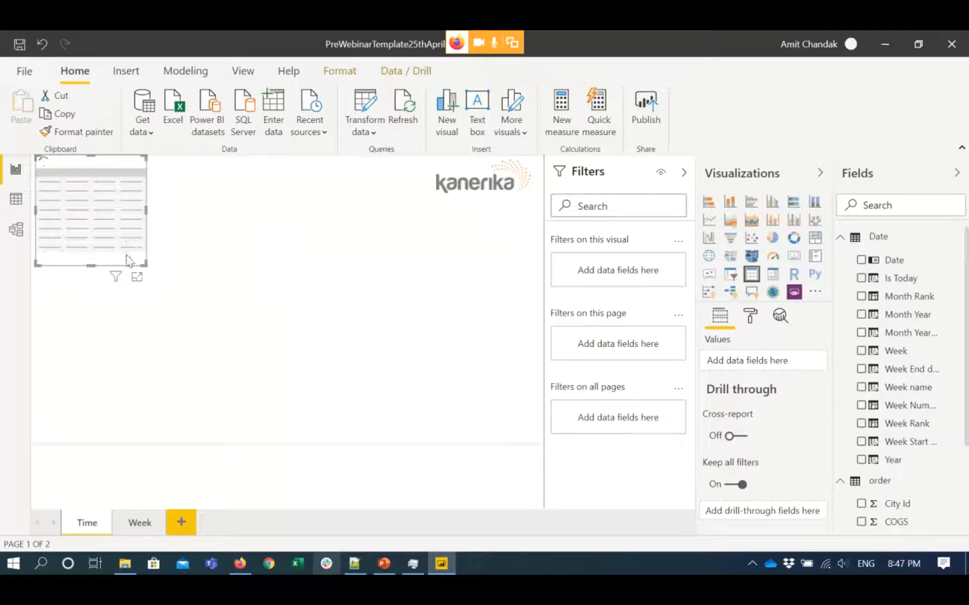
{"action": "left_click_drag", "start_coordinate": [127, 259], "coordinate": [129, 261]}
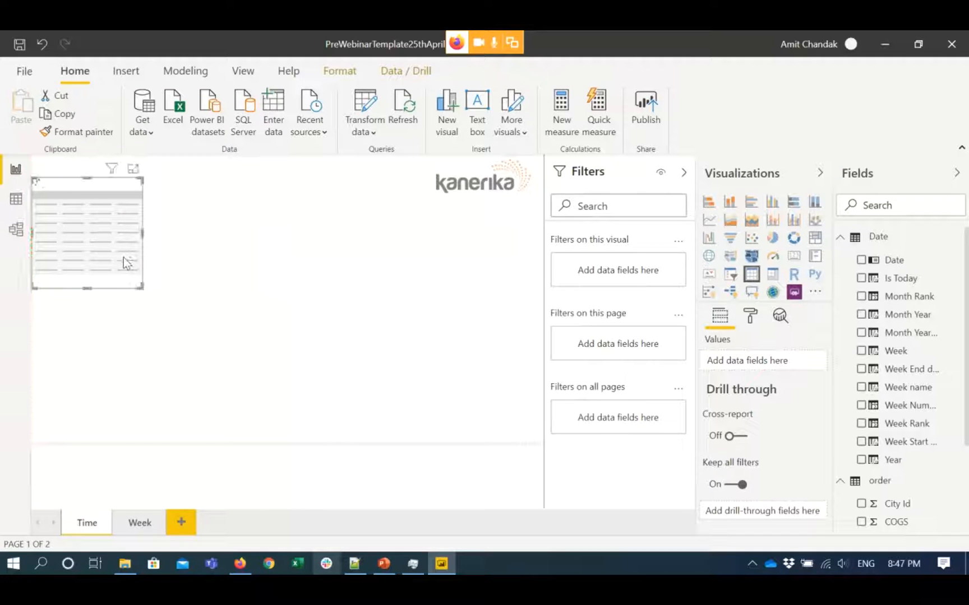
{"action": "left_click_drag", "start_coordinate": [142, 288], "coordinate": [141, 288]}
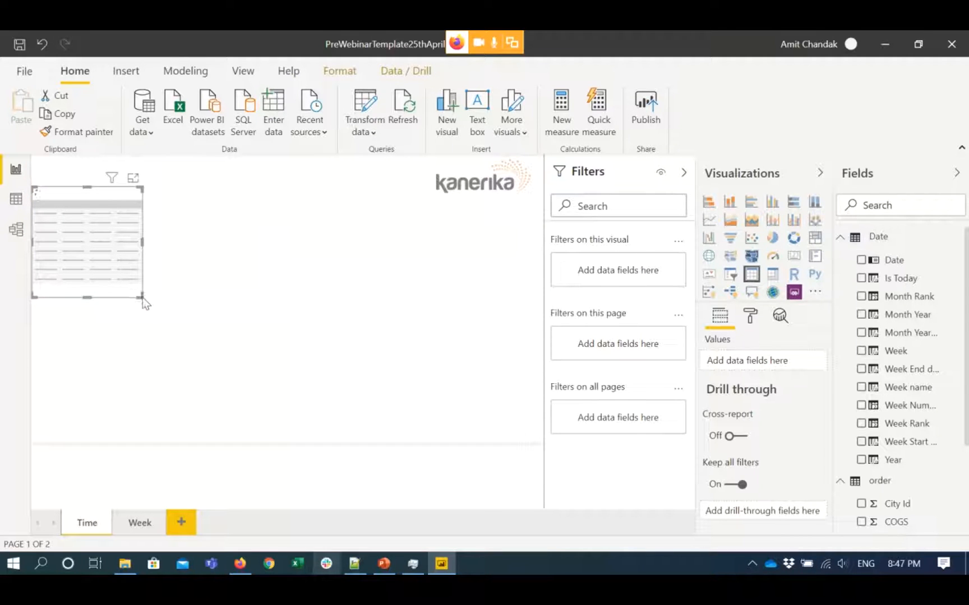
{"action": "left_click_drag", "start_coordinate": [142, 297], "coordinate": [310, 325]}
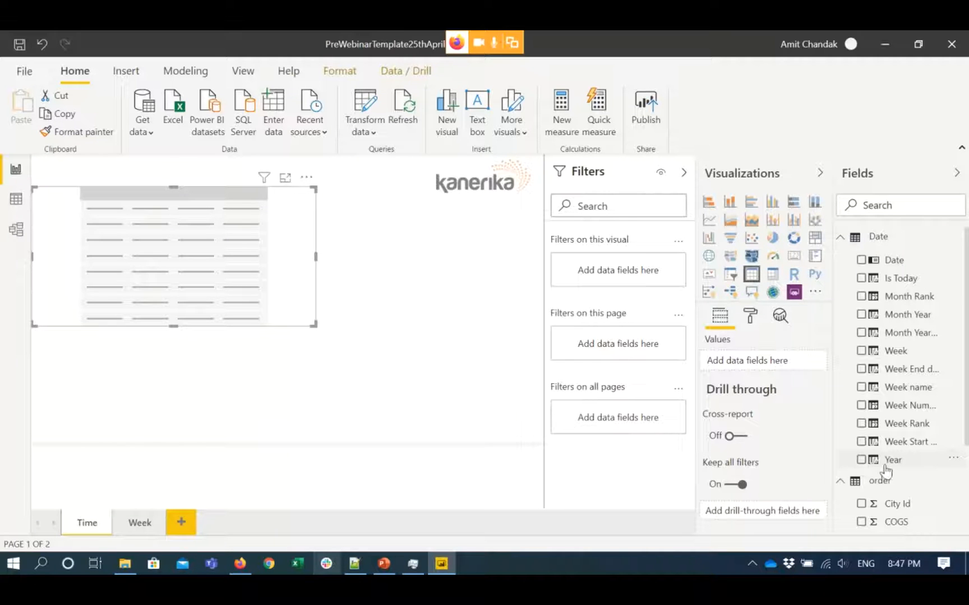
Add the Date table's Year and the order table's Qty to the table visual.
{"action": "left_click", "coordinate": [882, 468]}
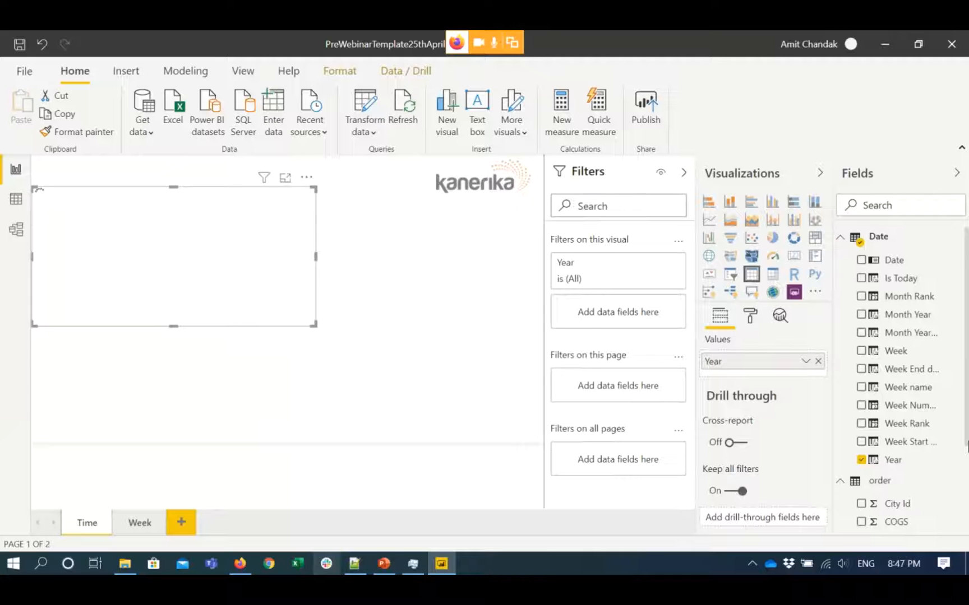
{"action": "scroll", "coordinate": [953, 449], "scroll_direction": "down", "scroll_amount": 5}
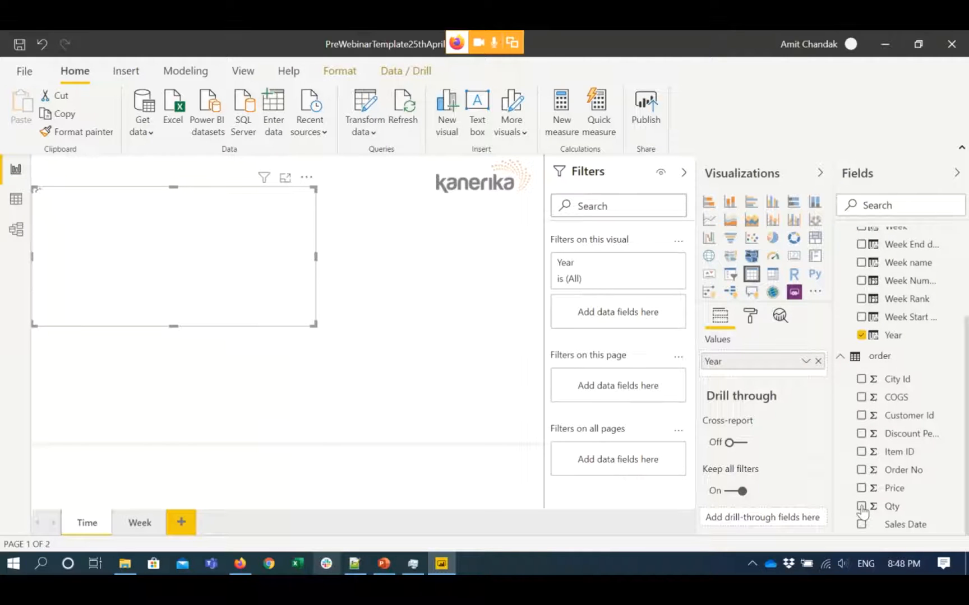
{"action": "left_click", "coordinate": [861, 506]}
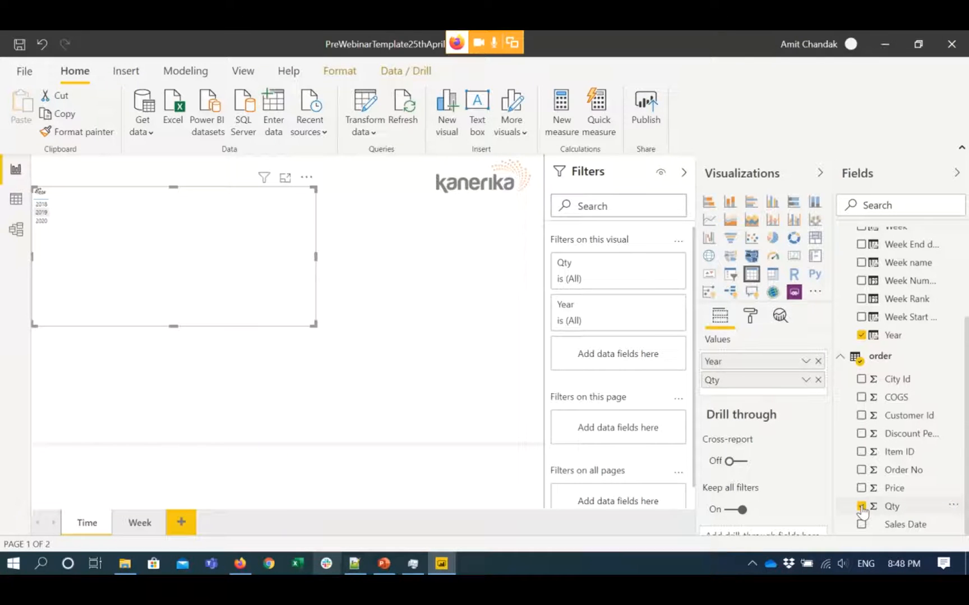
{"action": "key", "text": "XF86AudioRaiseVolume"}
{"action": "key", "text": "XF86AudioRaiseVolume"}
{"action": "key", "text": "XF86AudioRaiseVolume"}
{"action": "key", "text": "XF86AudioRaiseVolume"}
{"action": "key", "text": "XF86AudioRaiseVolume"}
{"action": "key", "text": "XF86AudioRaiseVolume"}
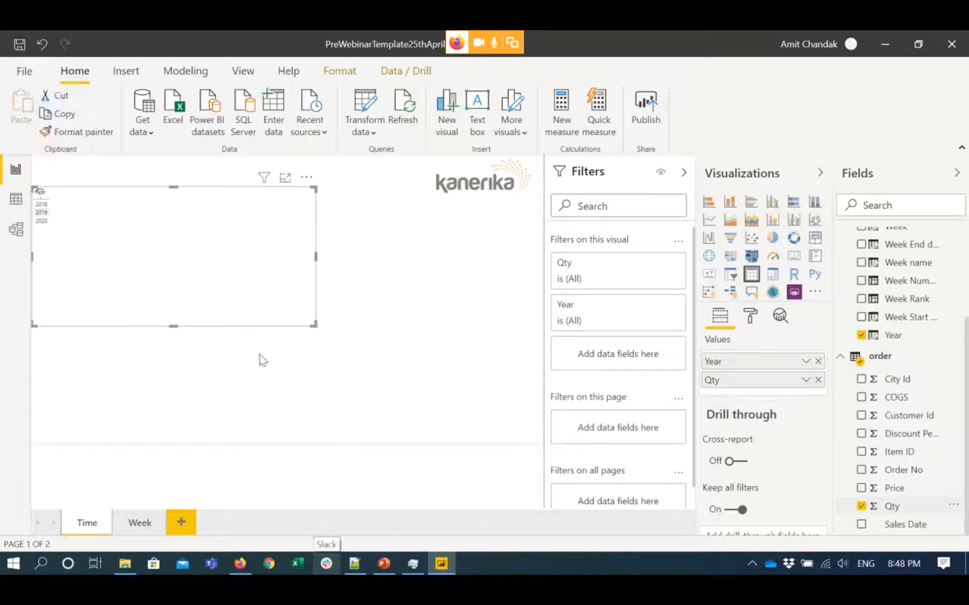
Deselect the table visual and save the report.
{"action": "left_click", "coordinate": [233, 307]}
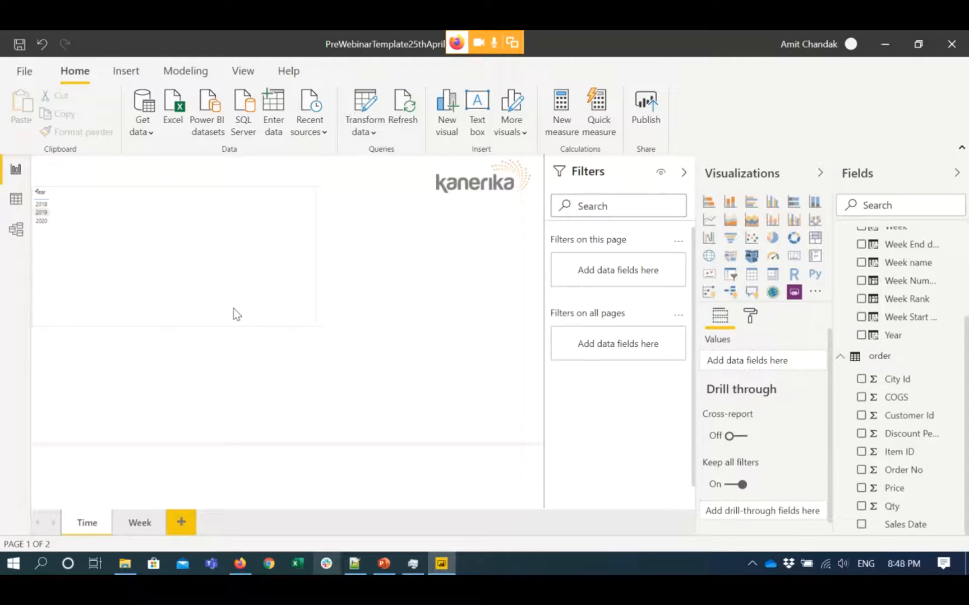
{"action": "left_click_drag", "start_coordinate": [967, 367], "coordinate": [964, 328]}
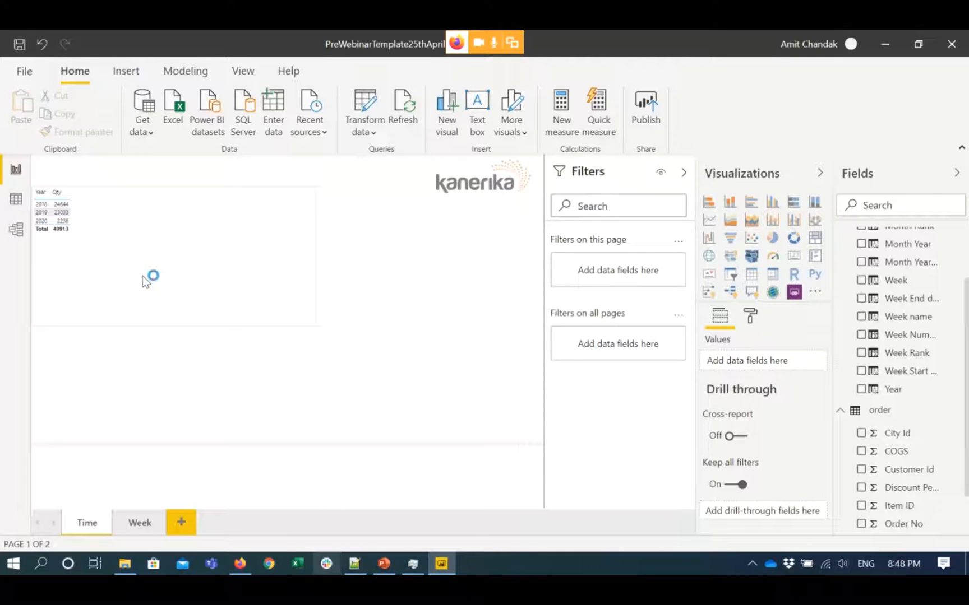
{"action": "key", "text": "ctrl+s"}
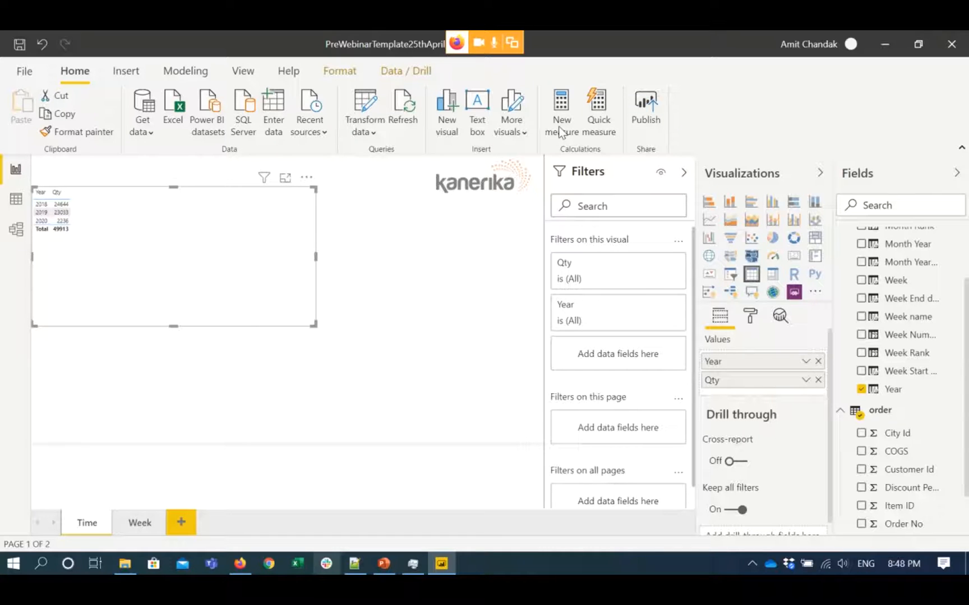
Try to add the measure YTD QTY = TOTALYTD(Sum('order'[Qty]),'Date'[Date]), and look up the LYTD QTY formula in Notepad++.
{"action": "left_click", "coordinate": [561, 133]}
{"action": "left_click", "coordinate": [559, 131]}
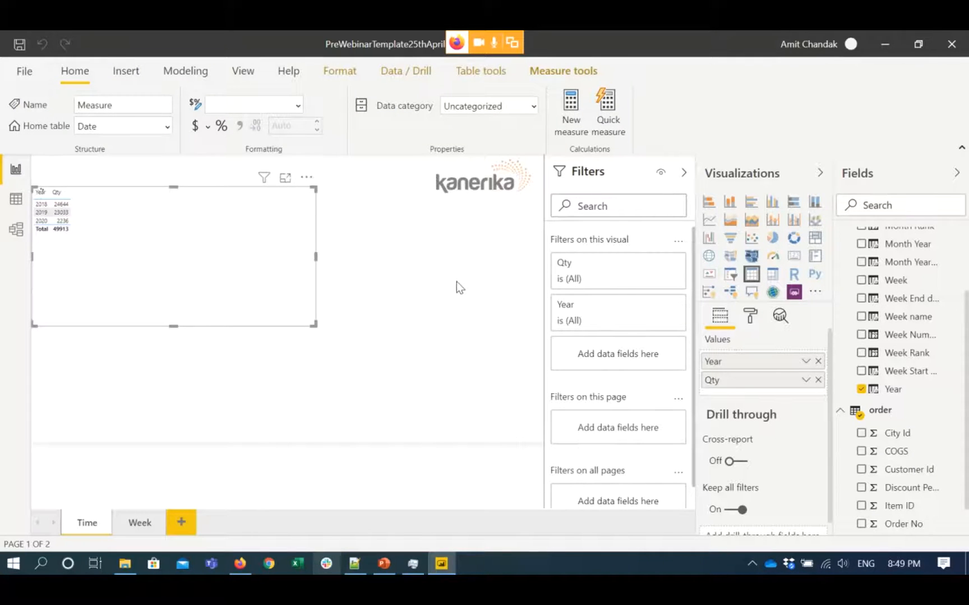
{"action": "mouse_move", "coordinate": [389, 571]}
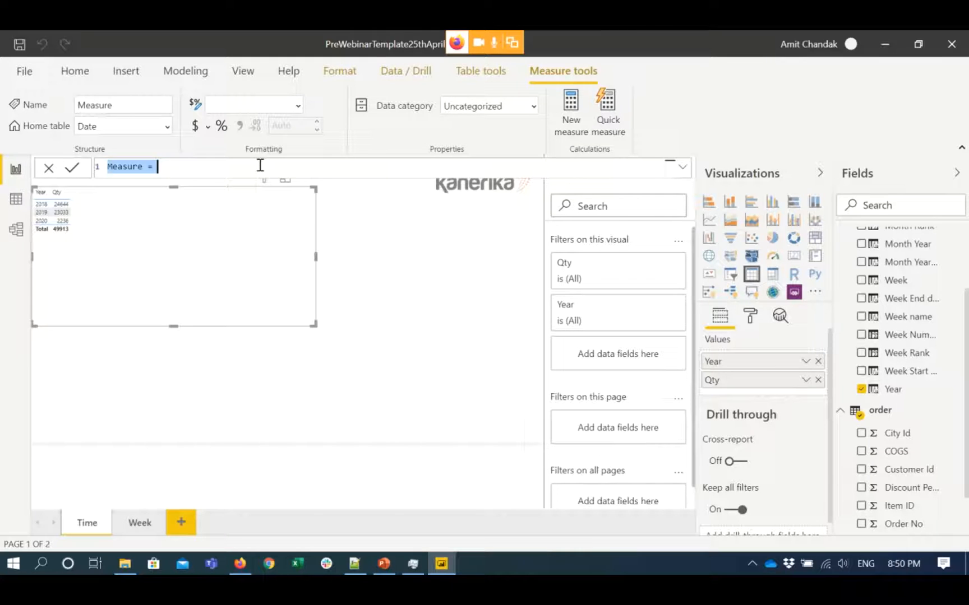
{"action": "type", "text": "YTD QTY = TOTALYTD(Sum('order'[Qty]),'Date'[Date])"}
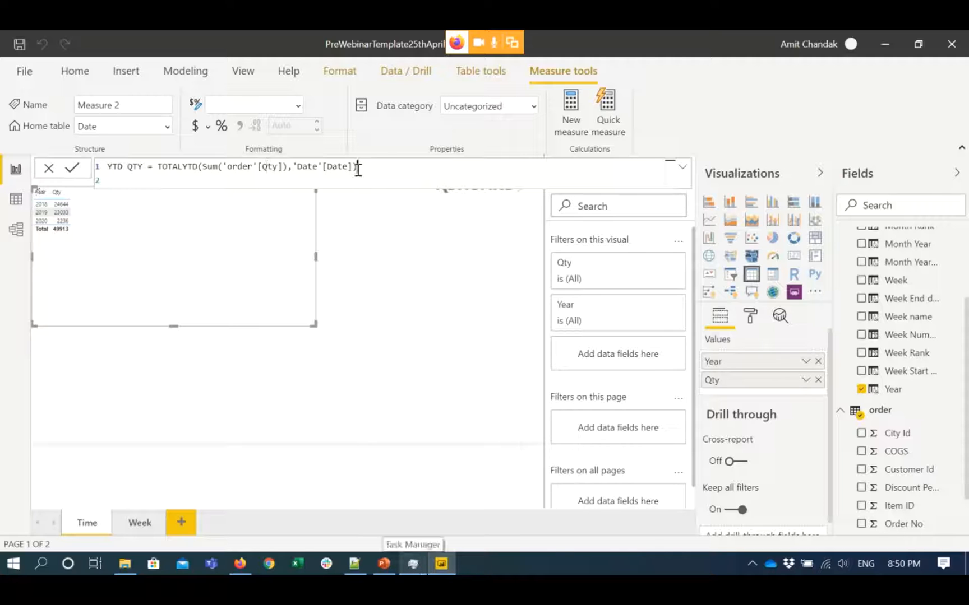
{"action": "key", "text": "Return"}
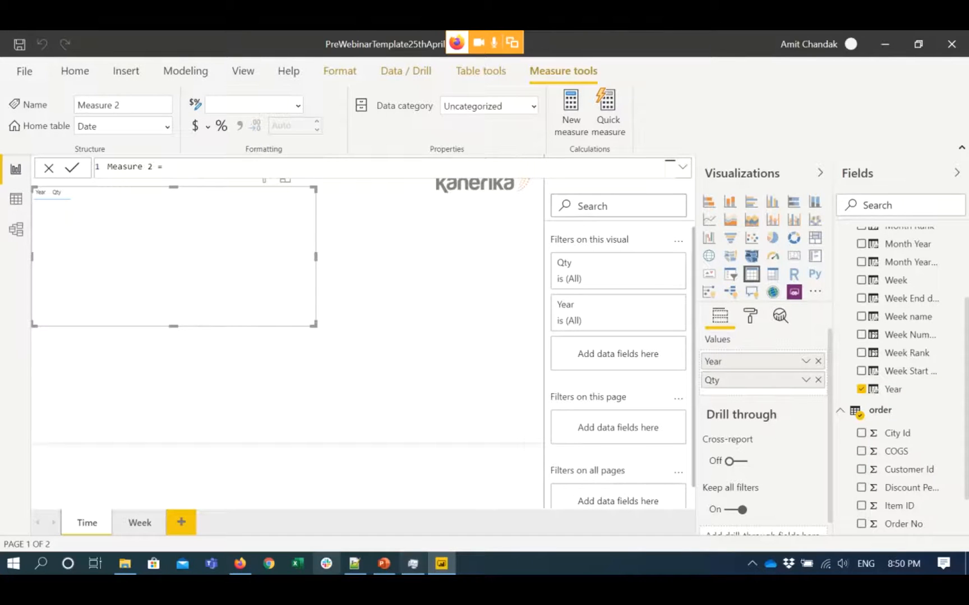
{"action": "left_click", "coordinate": [355, 564]}
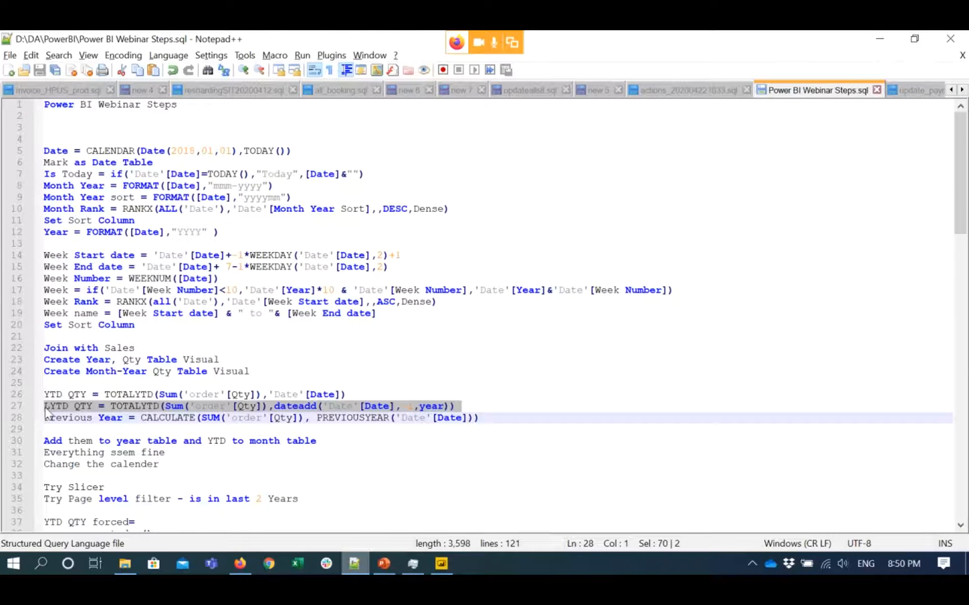
{"action": "key", "text": "alt+Tab"}
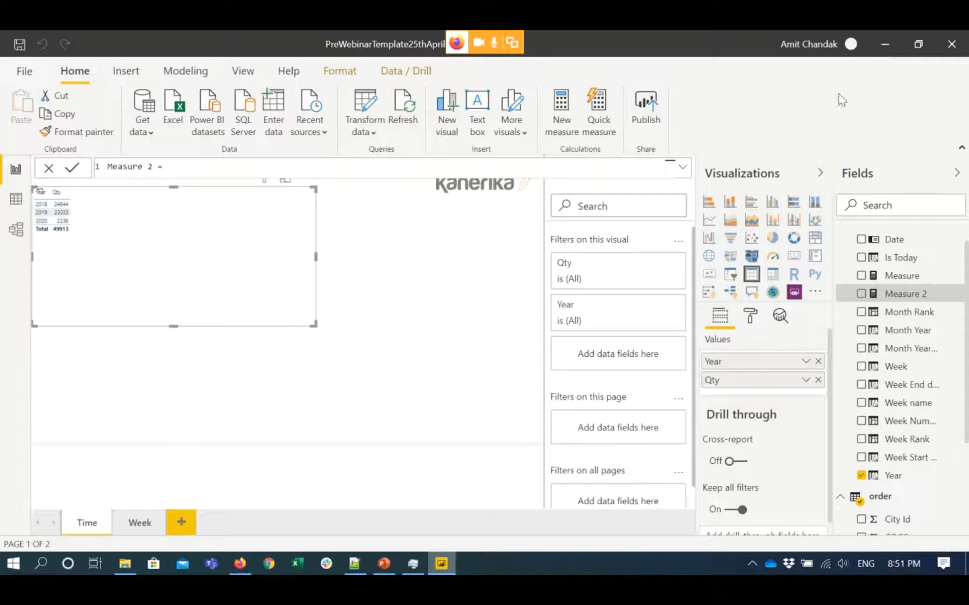
End the Microsoft PowerPoint task in Task Manager and minimize Task Manager to return to Power BI.
{"action": "left_click", "coordinate": [423, 568]}
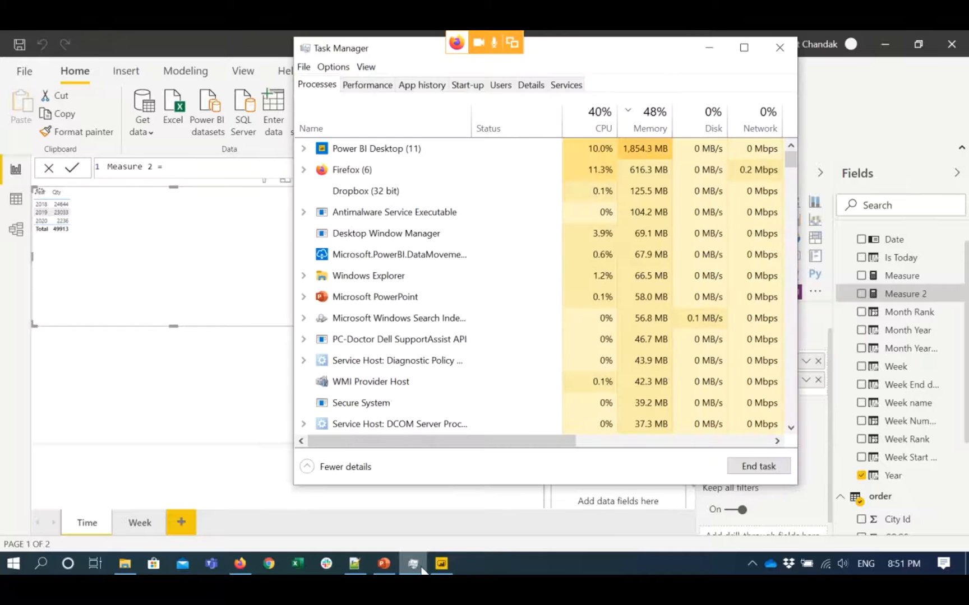
{"action": "left_click", "coordinate": [356, 197]}
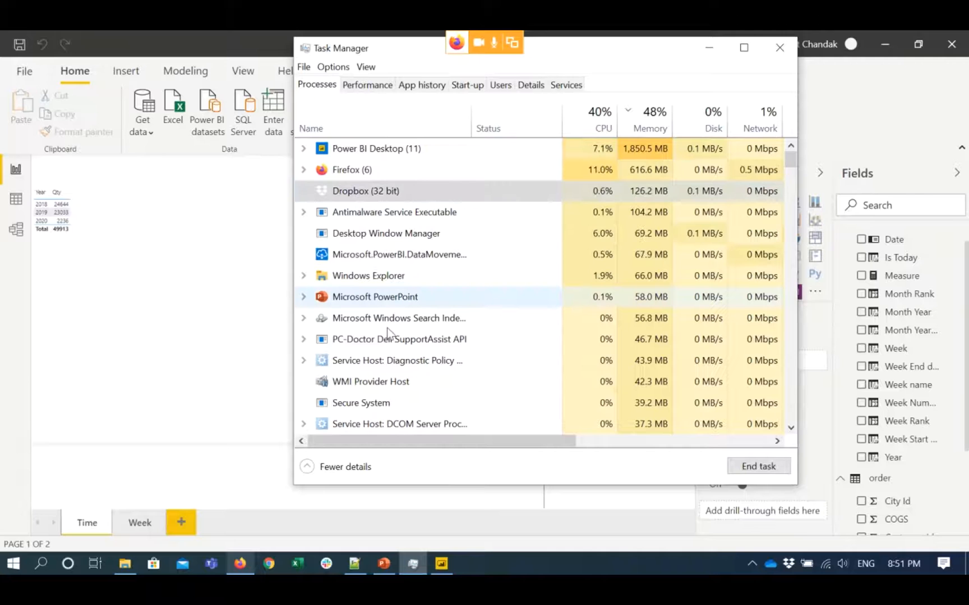
{"action": "right_click", "coordinate": [357, 303]}
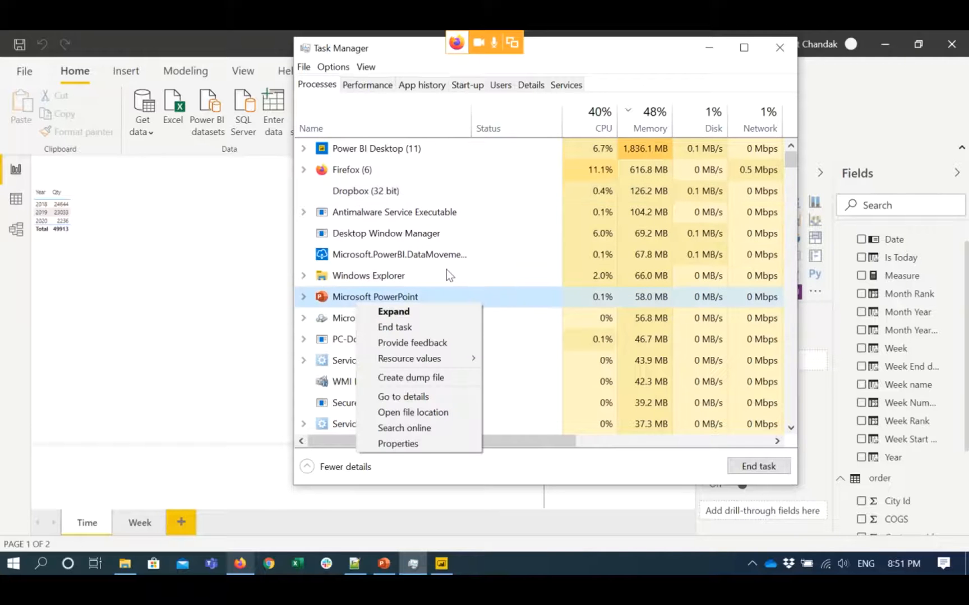
{"action": "left_click", "coordinate": [406, 329]}
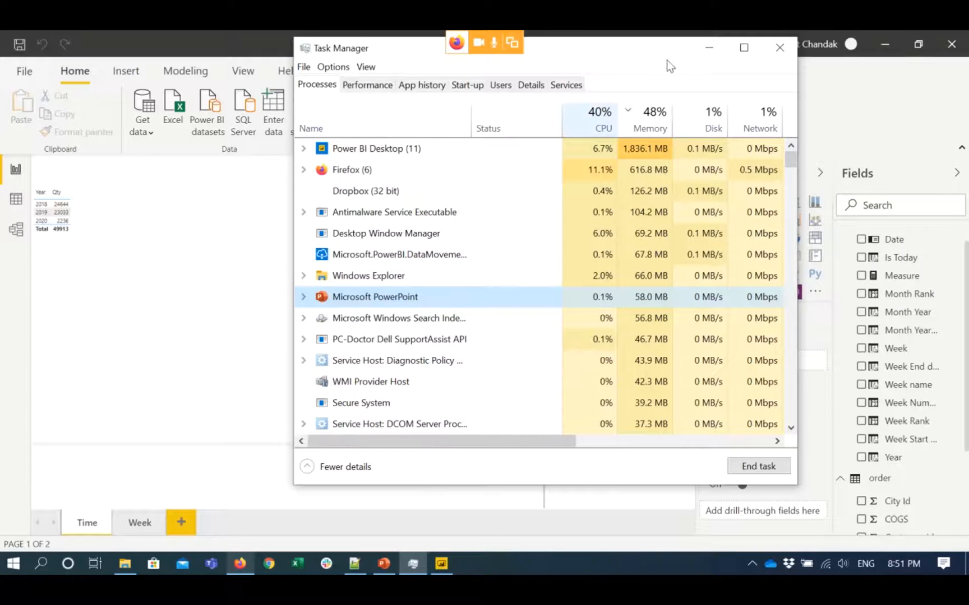
{"action": "left_click", "coordinate": [709, 47]}
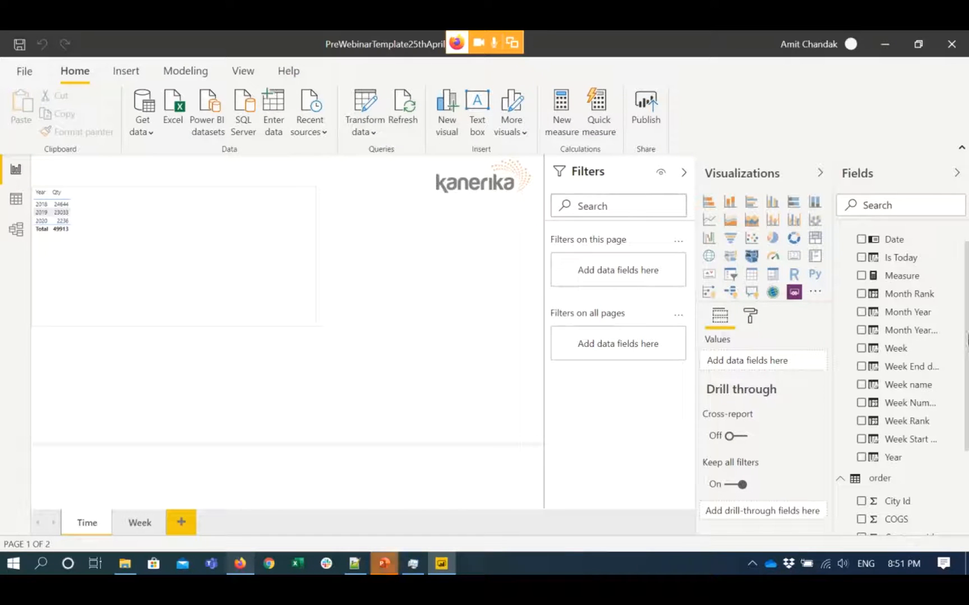
{"action": "left_click", "coordinate": [289, 273]}
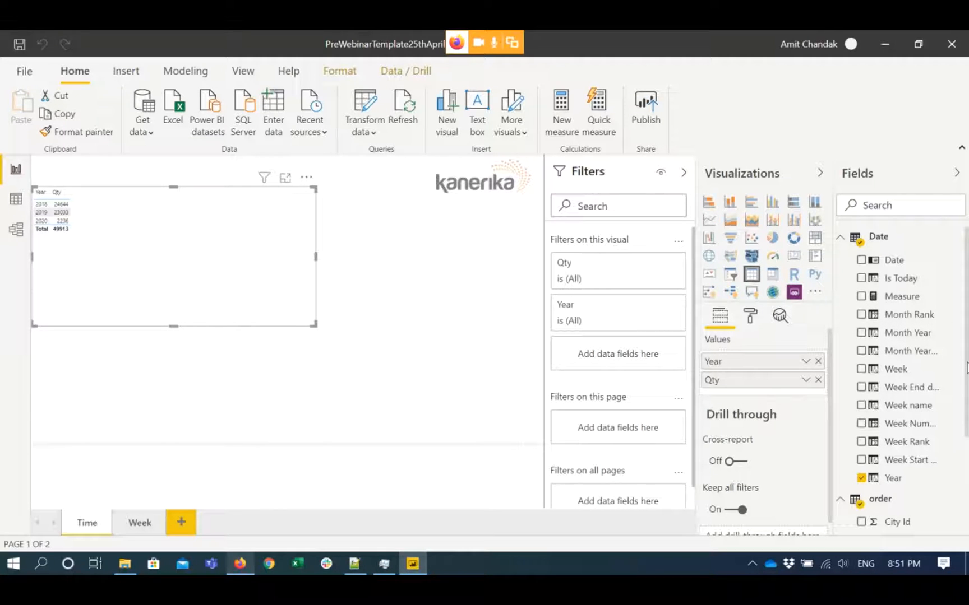
{"action": "left_click_drag", "start_coordinate": [966, 371], "coordinate": [967, 261]}
{"action": "scroll", "coordinate": [966, 424], "scroll_direction": "down", "scroll_amount": 5}
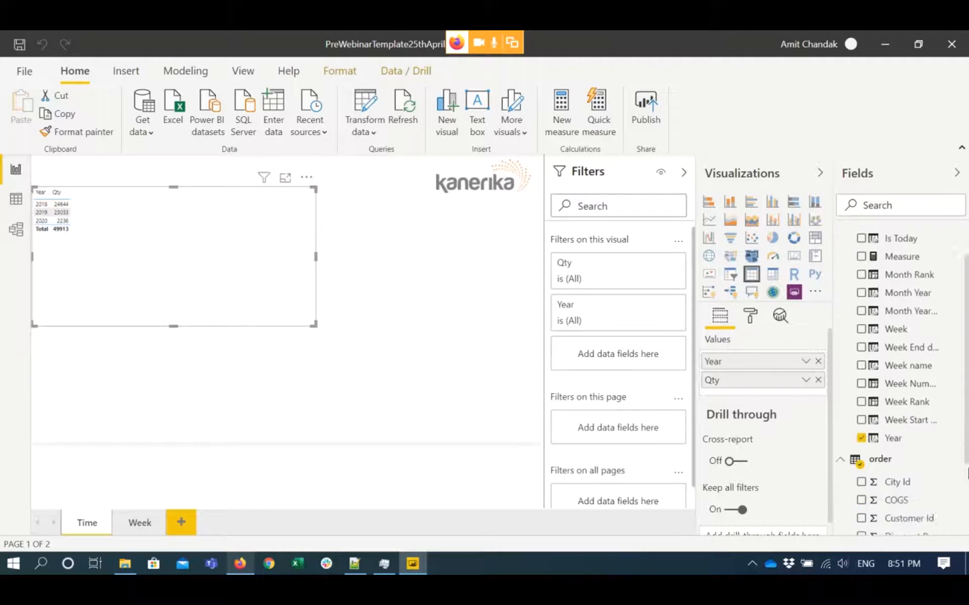
{"action": "scroll", "coordinate": [925, 381], "scroll_direction": "up", "scroll_amount": 5}
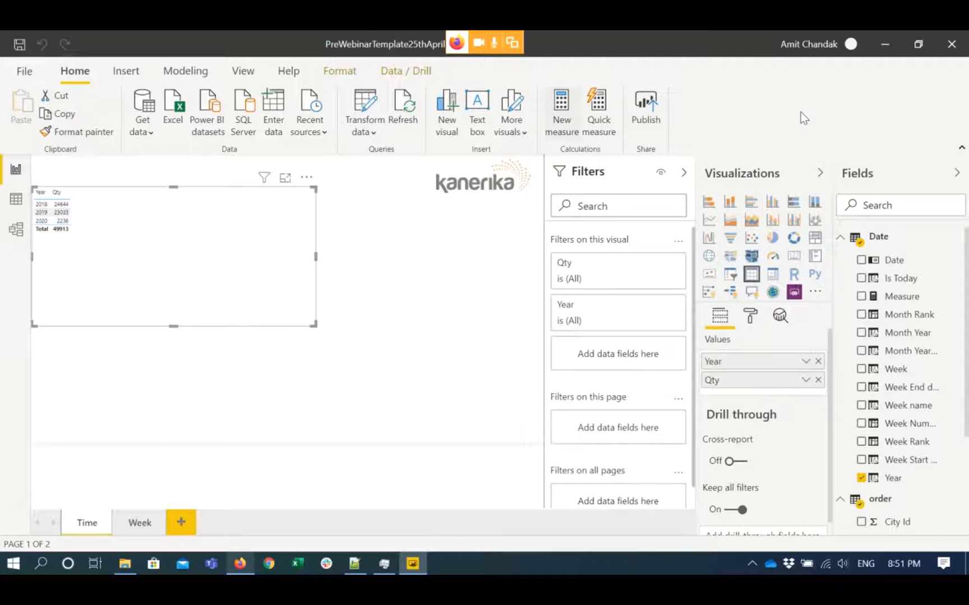
Copy the YTD QTY formula from Notepad++ and enter it in the Date table's Measure as YTD QTY = TOTALYTD(Sum('order'[Qty]),'Date'[Date]).
{"action": "left_click", "coordinate": [350, 564]}
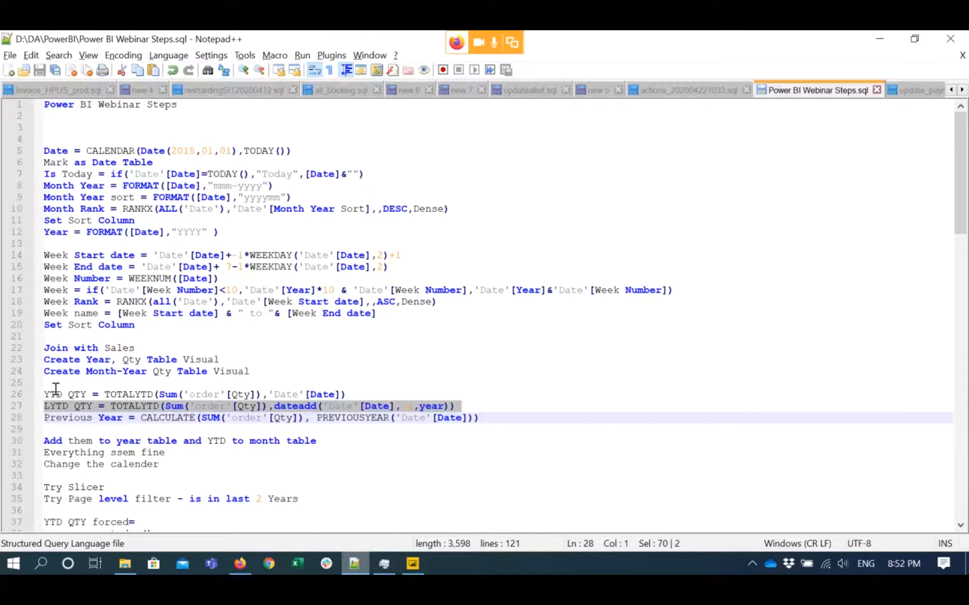
{"action": "triple_click", "coordinate": [56, 389]}
{"action": "key", "text": "ctrl+c"}
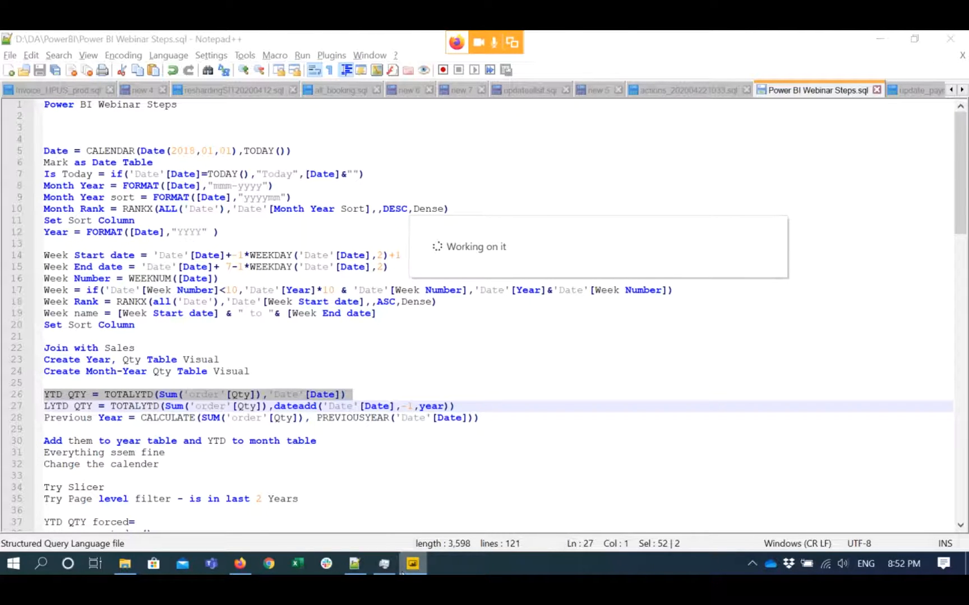
{"action": "left_click", "coordinate": [402, 569]}
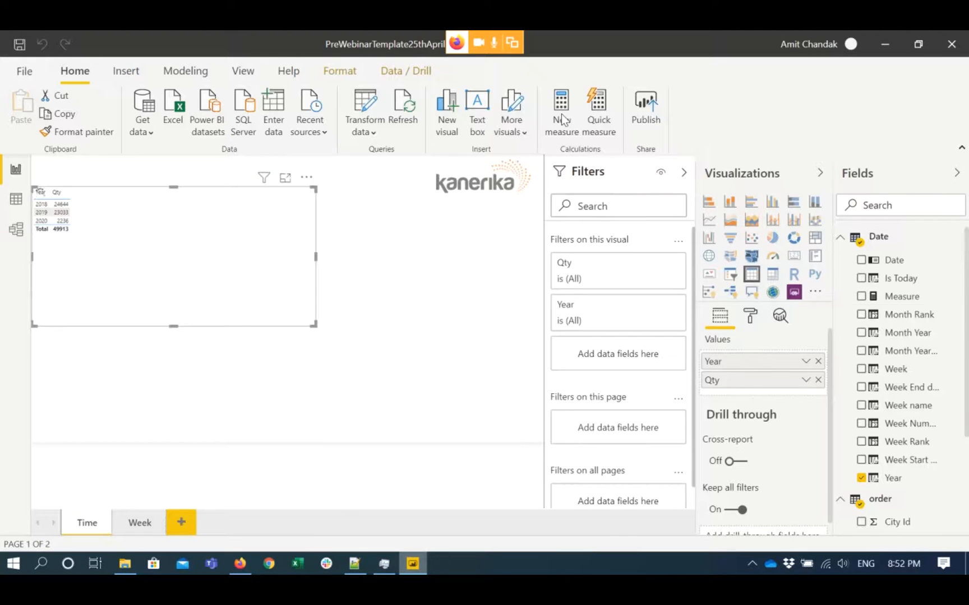
{"action": "left_click", "coordinate": [563, 120]}
{"action": "left_click", "coordinate": [903, 298]}
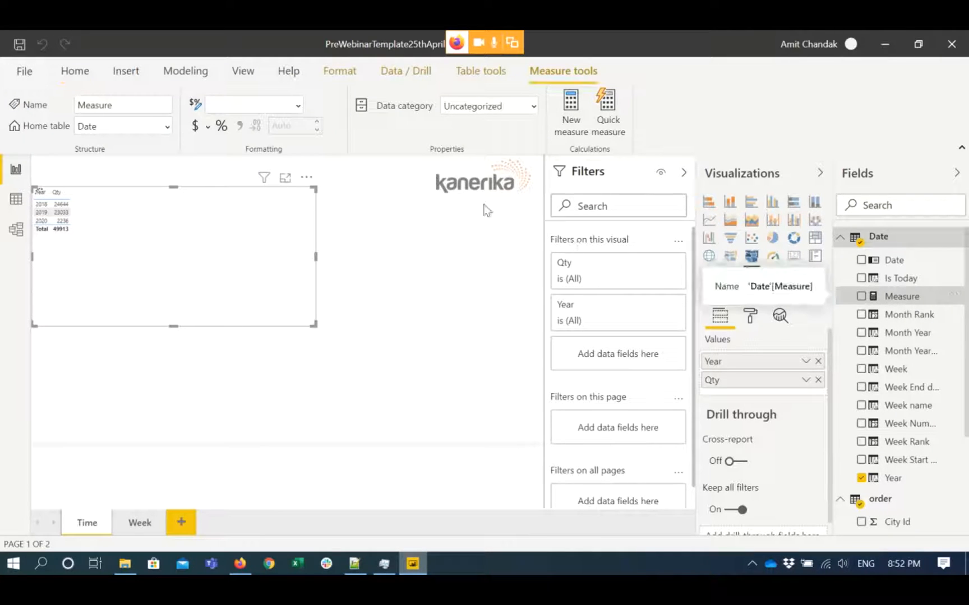
{"action": "left_click", "coordinate": [214, 164]}
{"action": "left_click", "coordinate": [213, 164]}
{"action": "key", "text": "ctrl+a"}
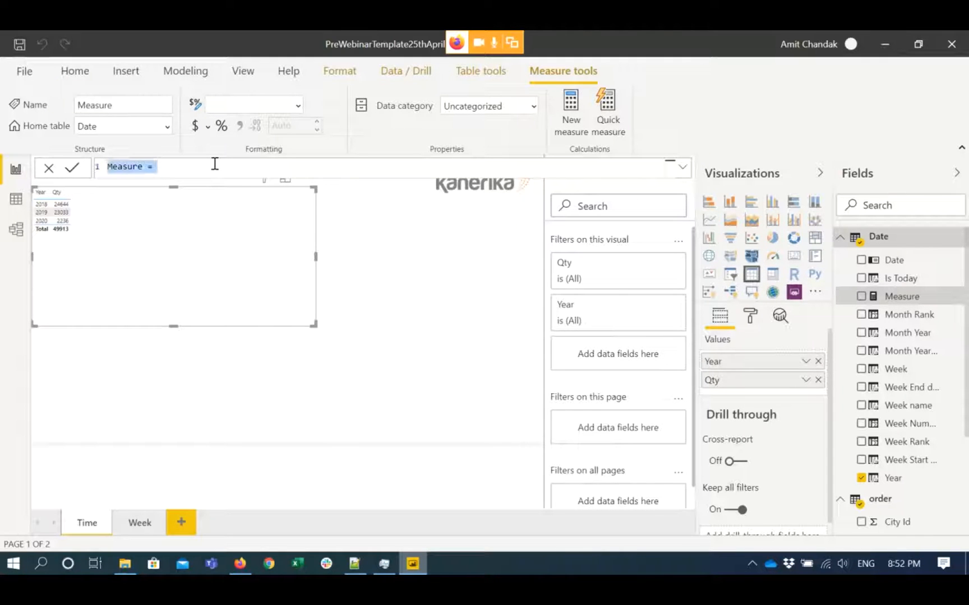
{"action": "key", "text": "ctrl+v"}
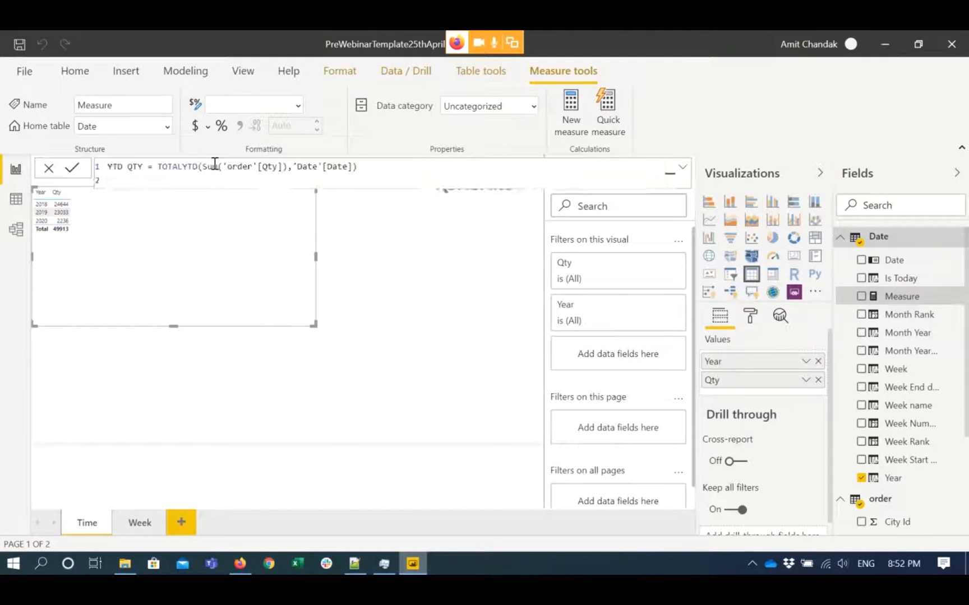
Try a "12/31" year-end argument in the YTD QTY formula's TOTALYTD function and remove it again.
{"action": "left_click", "coordinate": [356, 166]}
{"action": "type", "text": "),"}
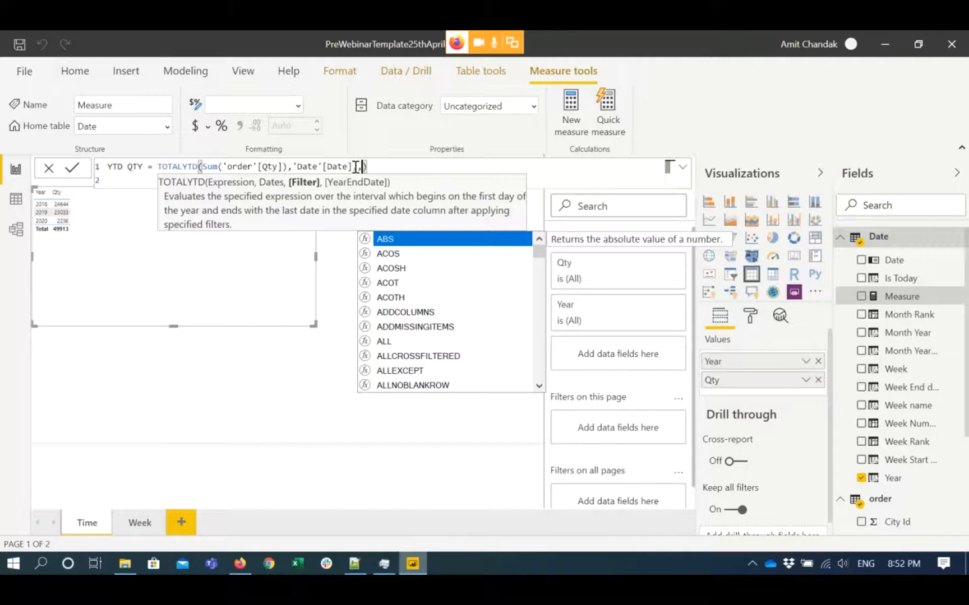
{"action": "type", "text": "\""}
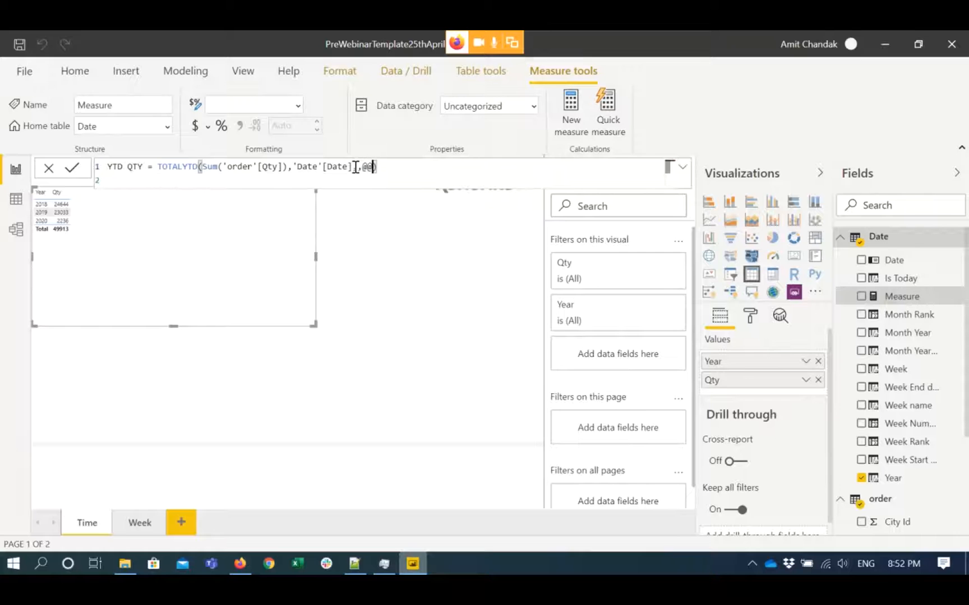
{"action": "key", "text": "BackSpace"}
{"action": "type", "text": "\"12/31"}
{"action": "key", "text": "Right"}
{"action": "key", "text": "BackSpace"}
{"action": "key", "text": "BackSpace"}
{"action": "key", "text": "BackSpace"}
{"action": "key", "text": "BackSpace"}
{"action": "key", "text": "BackSpace"}
{"action": "key", "text": "BackSpace"}
{"action": "key", "text": "BackSpace"}
{"action": "key", "text": "BackSpace"}
{"action": "key", "text": "Left"}
{"action": "left_click", "coordinate": [243, 167]}
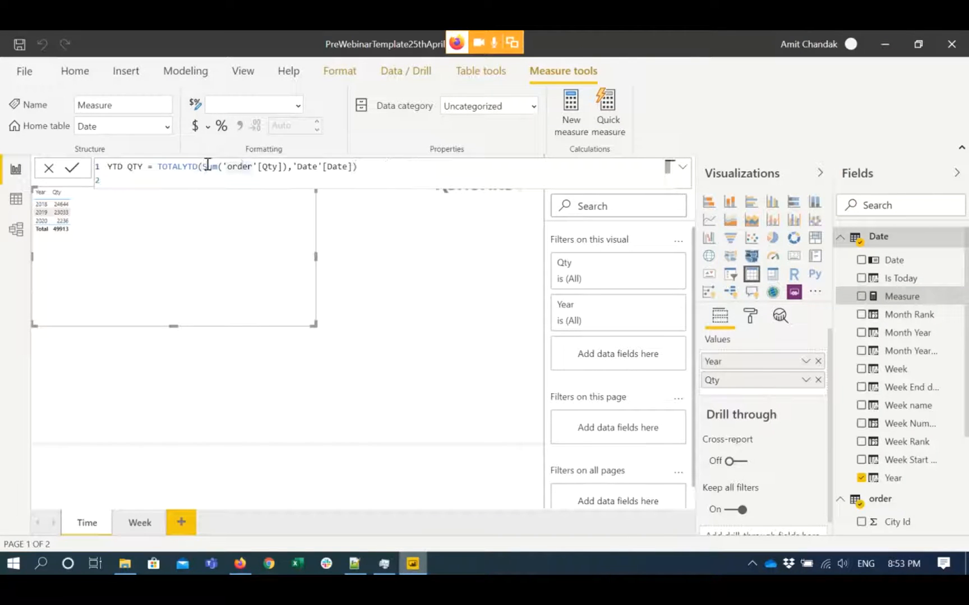
Commit the YTD QTY formula to the new measure in the Date table.
{"action": "left_click", "coordinate": [288, 167]}
{"action": "left_click", "coordinate": [363, 167]}
{"action": "key", "text": "Return"}
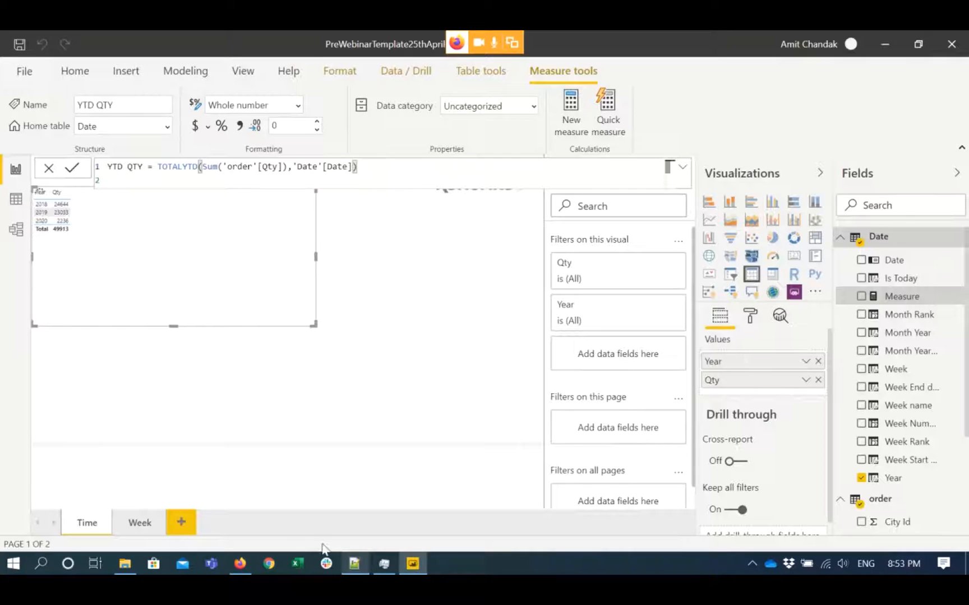
Copy the LYTD QTY formula from Notepad++ and create the Date table measure LYTD QTY = TOTALYTD(Sum('order'[Qty]),dateadd('Date'[Date],-1,year)) in Power BI.
{"action": "left_click", "coordinate": [354, 564]}
{"action": "left_click_drag", "start_coordinate": [45, 406], "coordinate": [45, 410]}
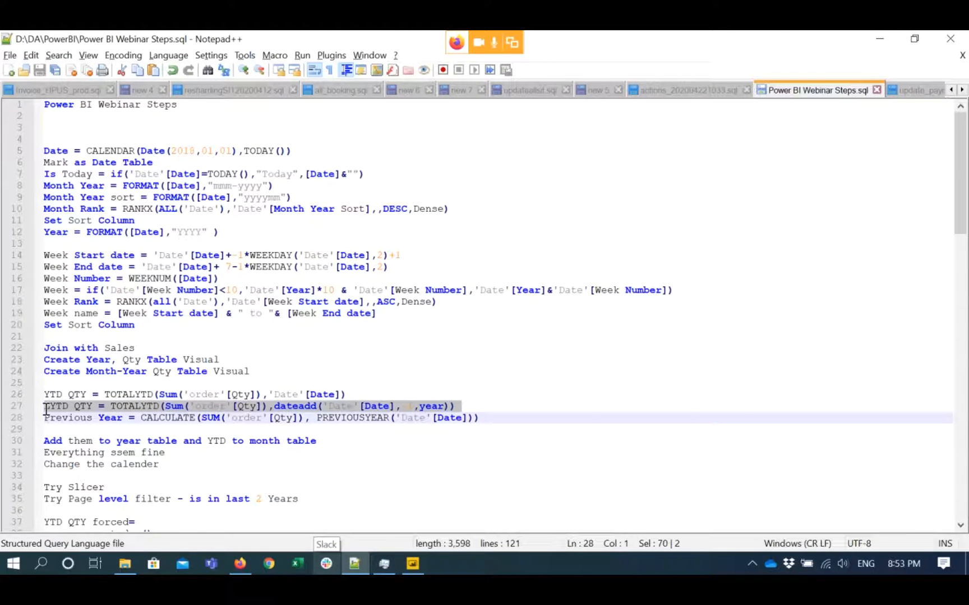
{"action": "key", "text": "alt+Tab"}
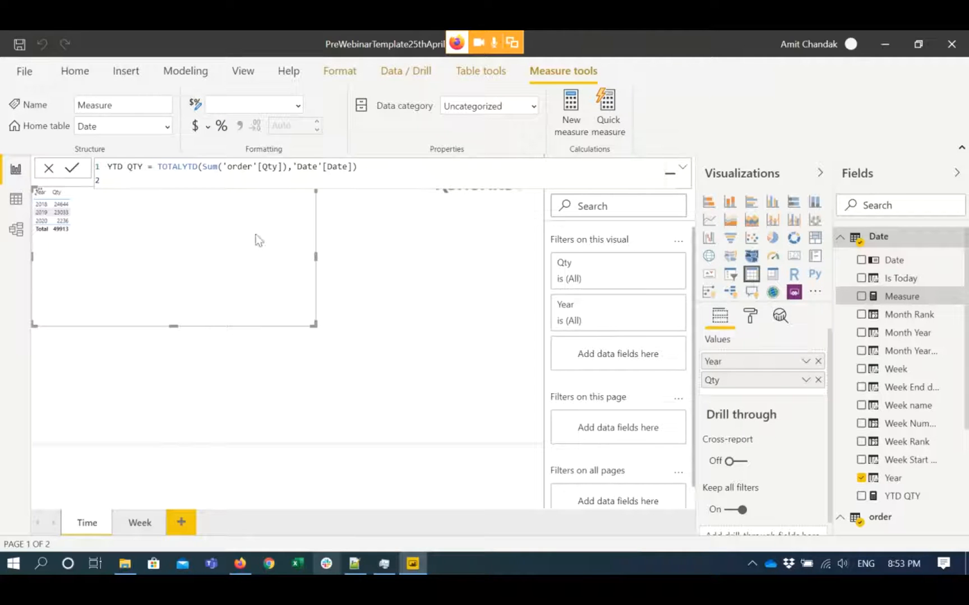
{"action": "left_click", "coordinate": [575, 131]}
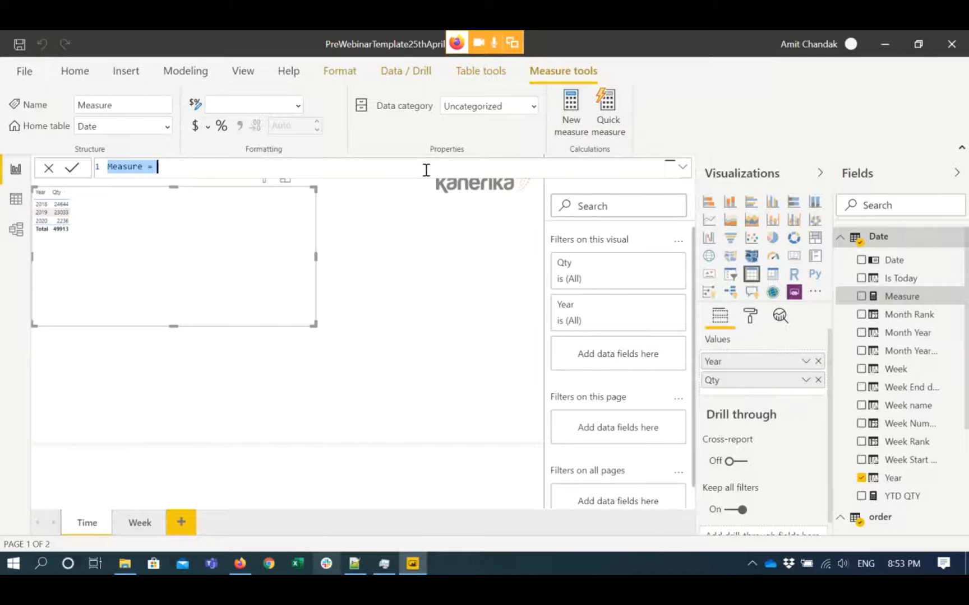
{"action": "type", "text": "LYTD QTY = TOTALYTD(Sum('order'[Qty]),dateadd('Date'[Date],-1,year))"}
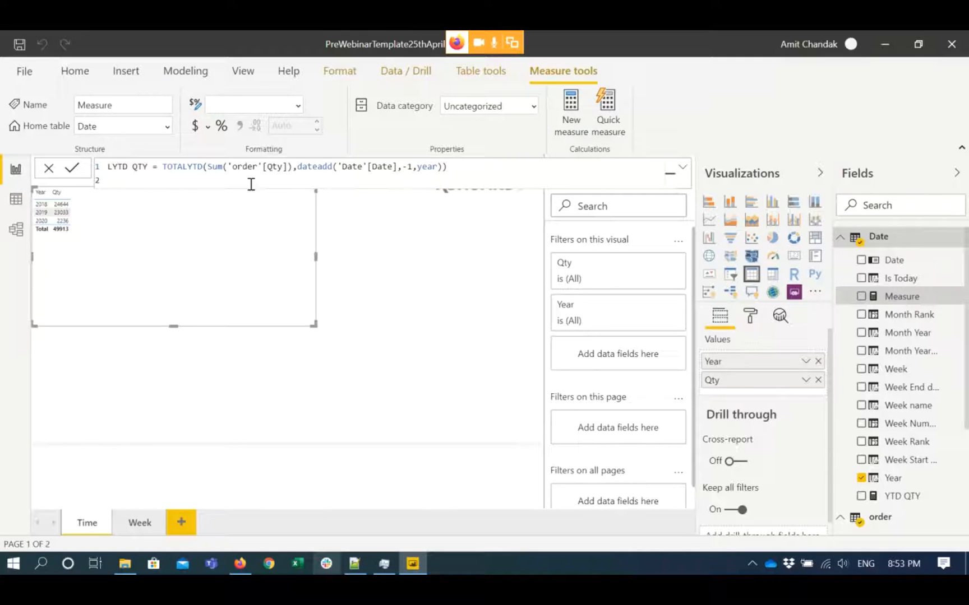
{"action": "double_click", "coordinate": [193, 167]}
{"action": "double_click", "coordinate": [308, 167]}
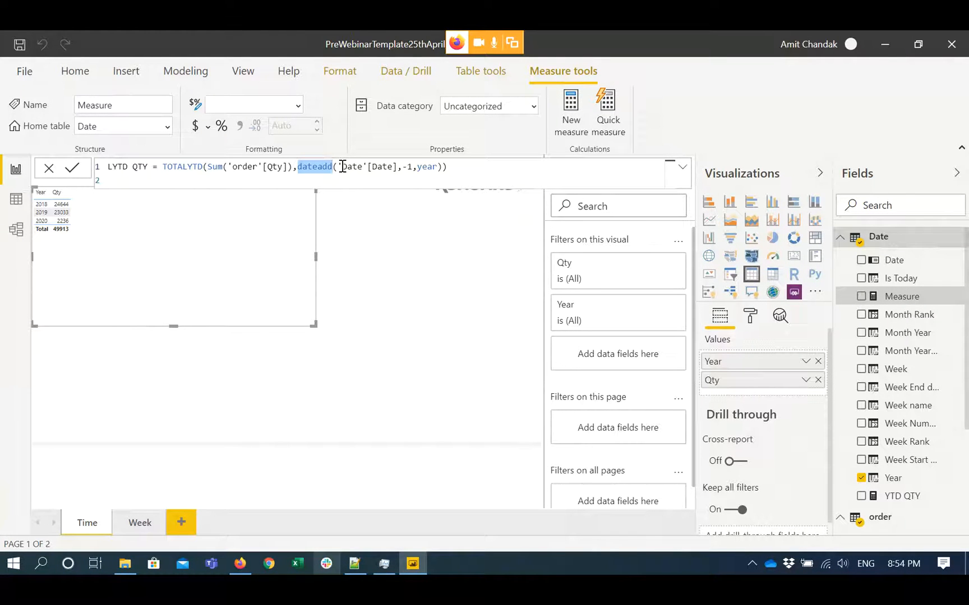
{"action": "left_click", "coordinate": [484, 168]}
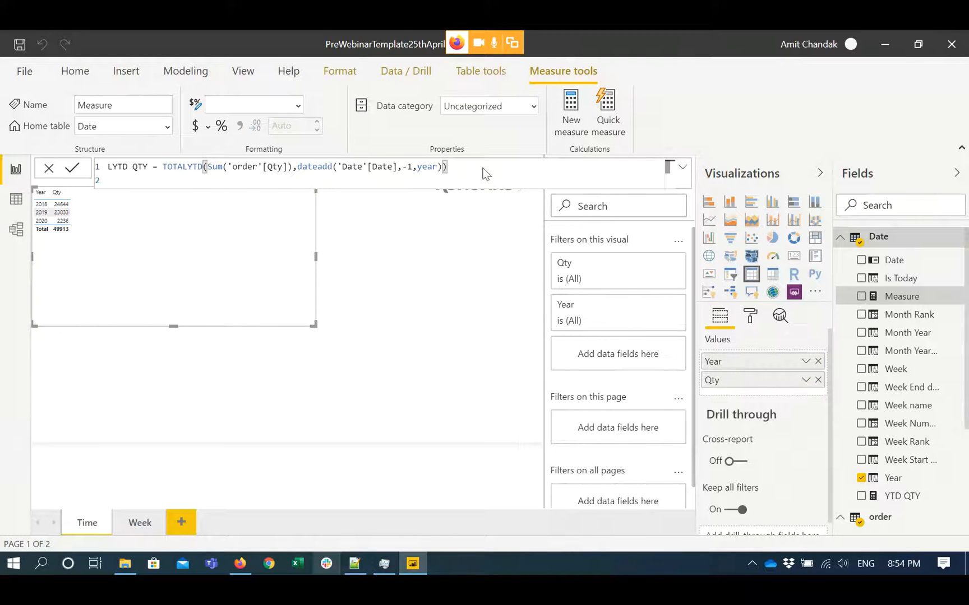
{"action": "key", "text": "Return"}
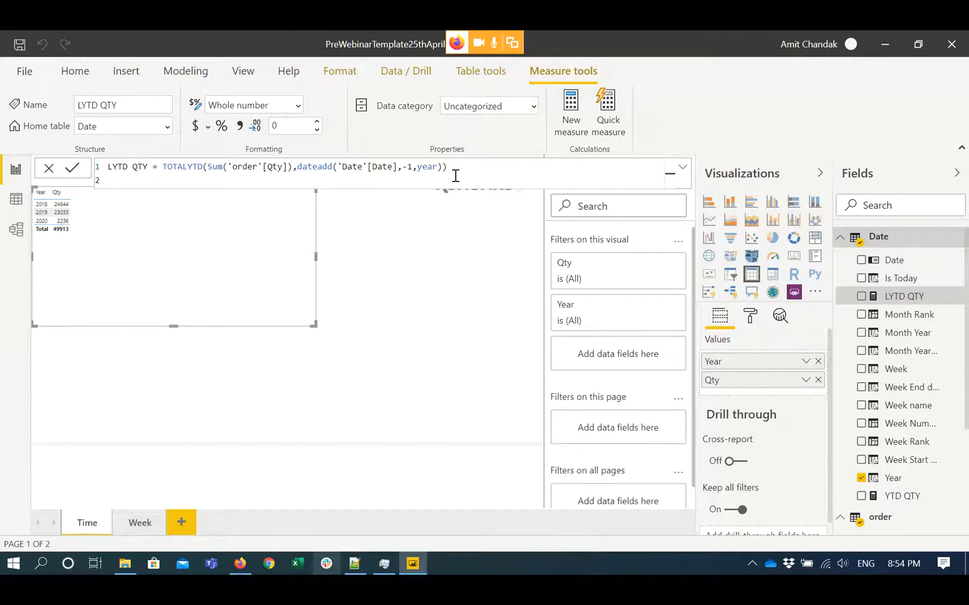
Copy the Previous Year formula from Notepad++ and create the Date table measure Previous Year = CALCULATE(SUM('order'[Qty]), PREVIOUSYEAR('Date'[Date])) in Power BI.
{"action": "left_click", "coordinate": [355, 570]}
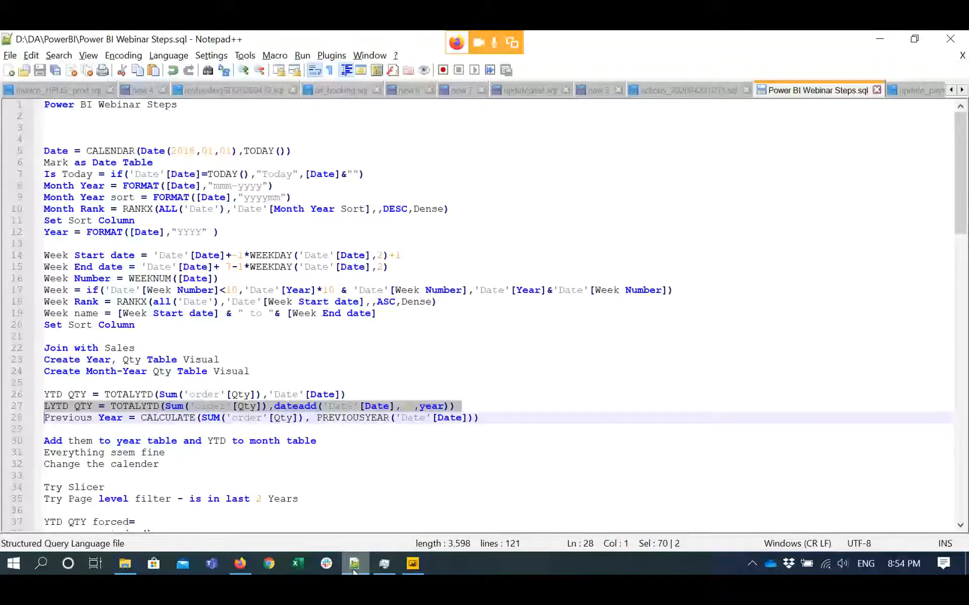
{"action": "left_click", "coordinate": [46, 419]}
{"action": "key", "text": "shift+End"}
{"action": "key", "text": "ctrl+c"}
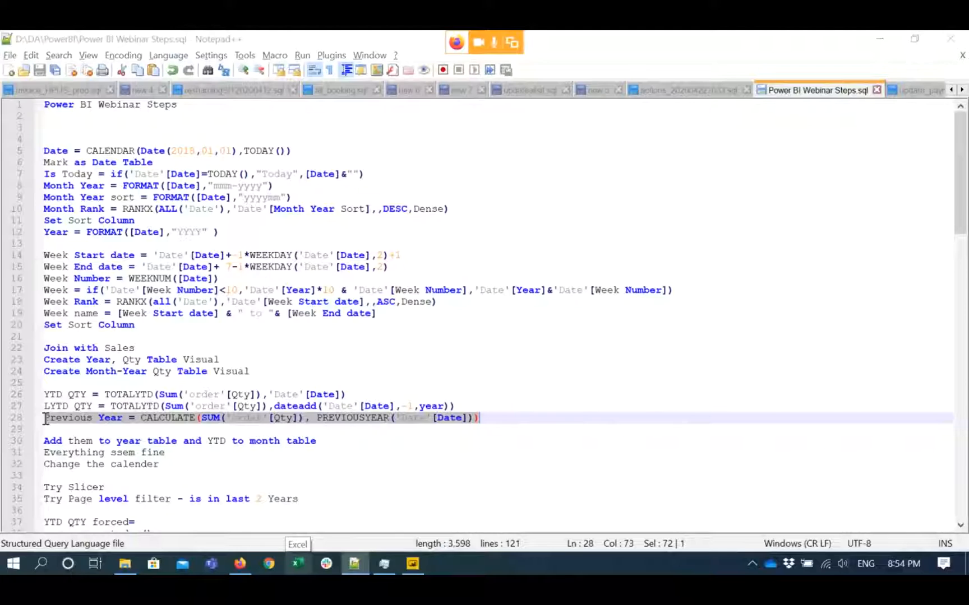
{"action": "key", "text": "alt+Tab"}
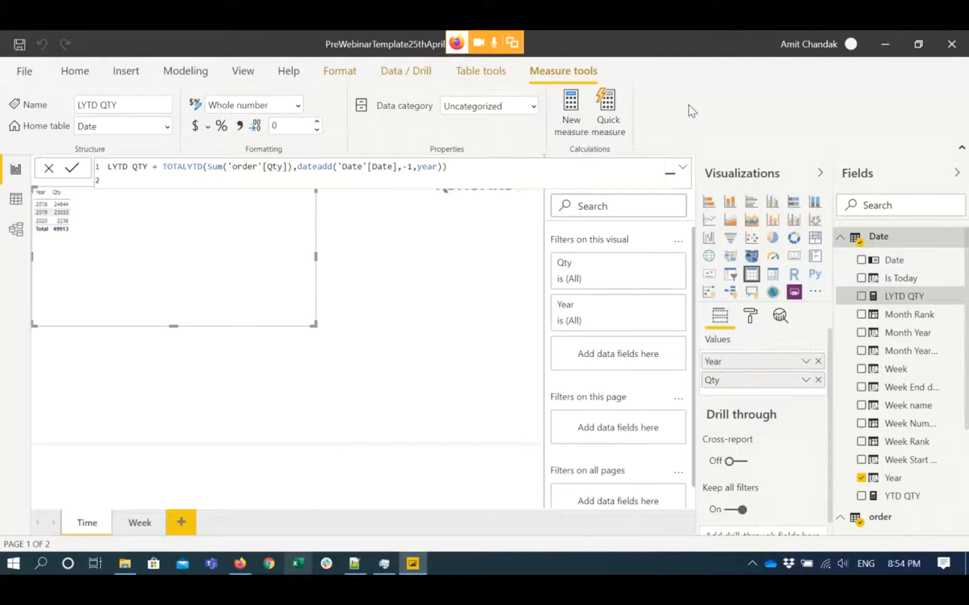
{"action": "key", "text": "Return"}
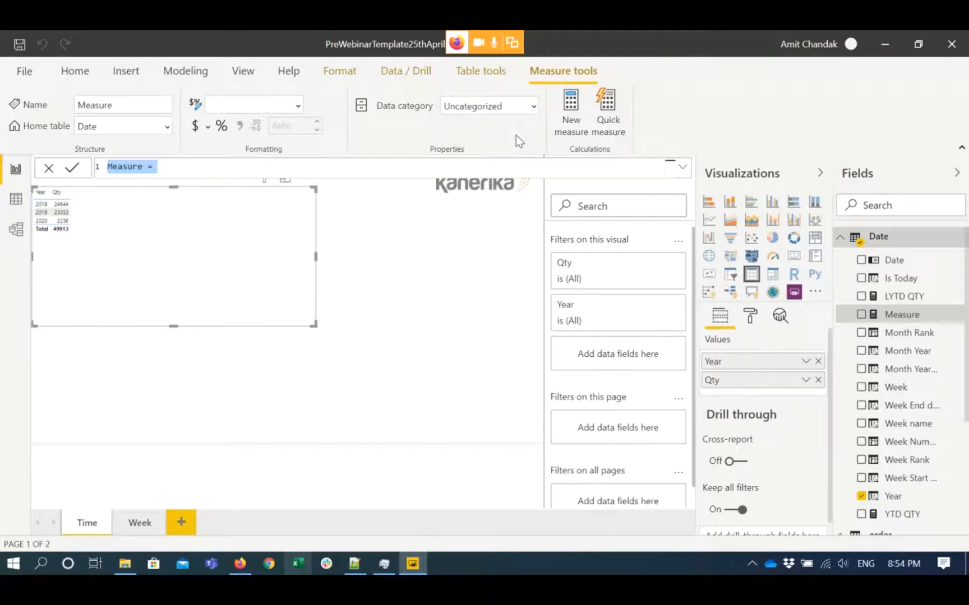
{"action": "key", "text": "ctrl+v"}
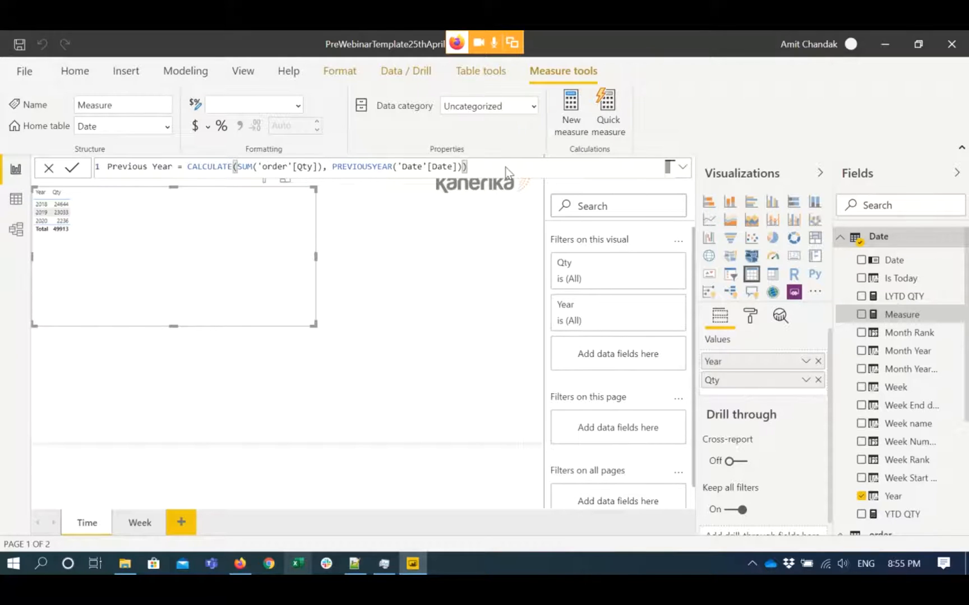
{"action": "key", "text": "Return"}
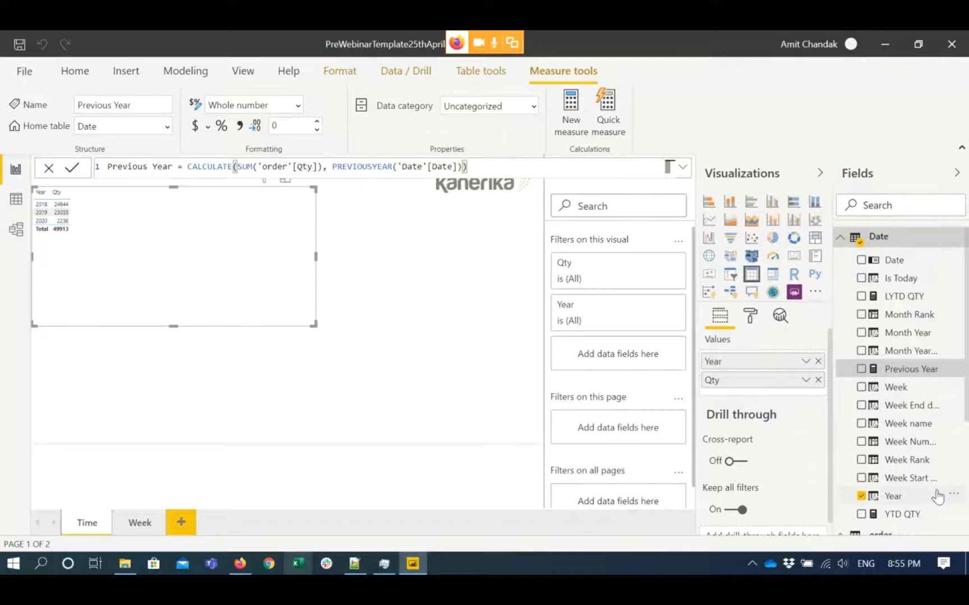
Add YTD QTY, LYTD QTY and Previous Year to the yearly Qty table visual, compare its yearly values, and save the report.
{"action": "left_click", "coordinate": [862, 515]}
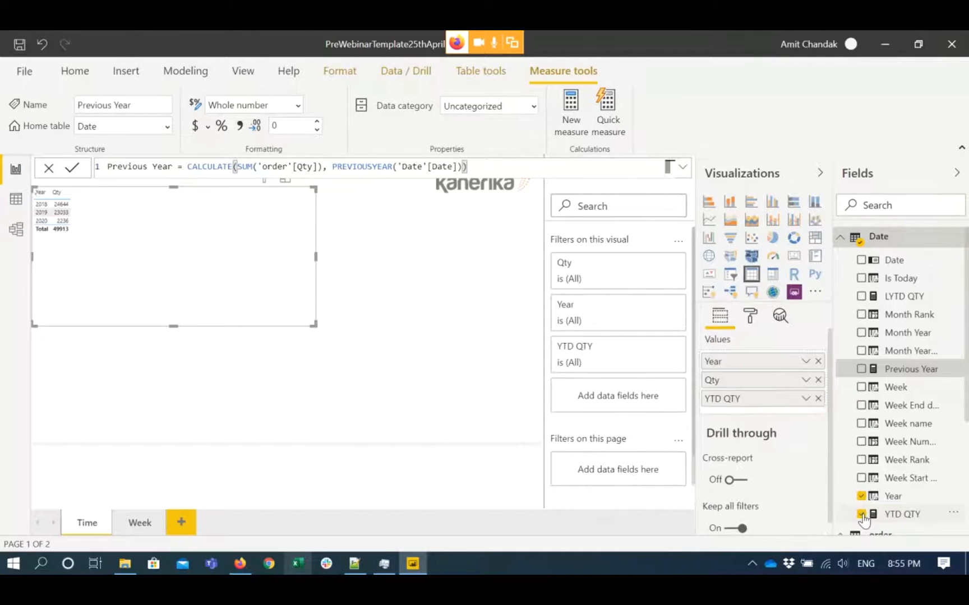
{"action": "left_click", "coordinate": [862, 299]}
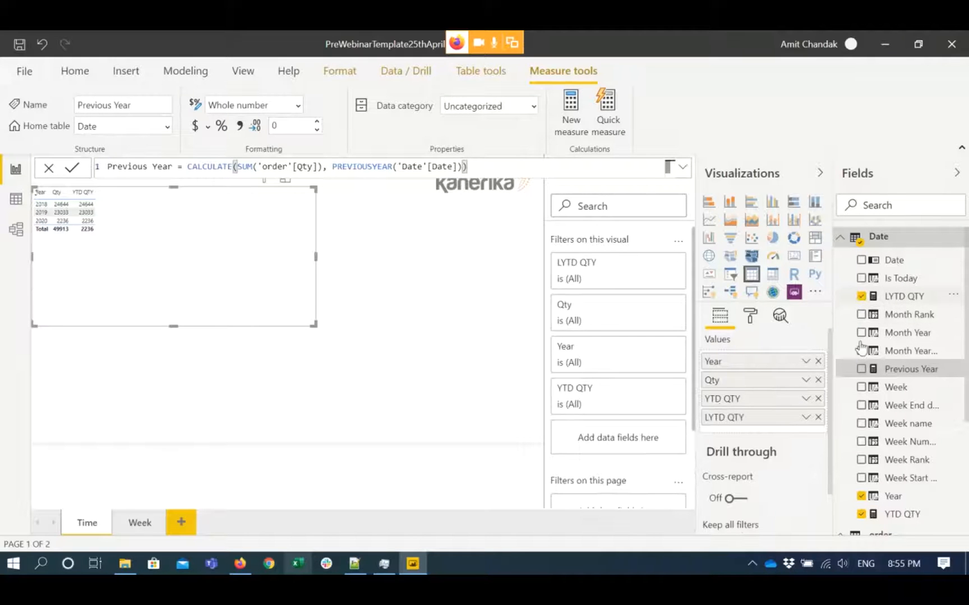
{"action": "left_click", "coordinate": [862, 369]}
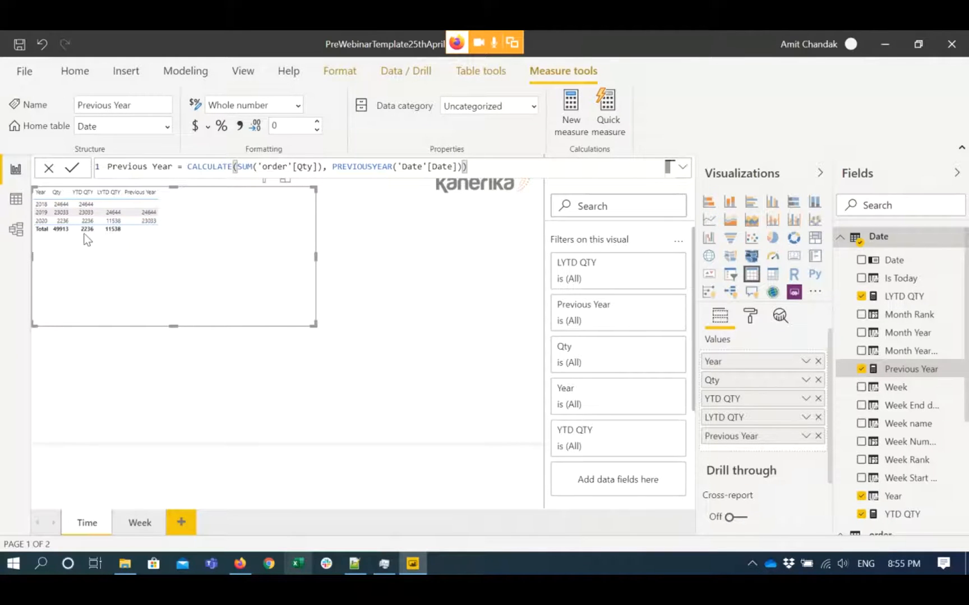
{"action": "left_click", "coordinate": [111, 222]}
{"action": "left_click", "coordinate": [85, 220]}
{"action": "left_click", "coordinate": [88, 214]}
{"action": "left_click", "coordinate": [388, 263]}
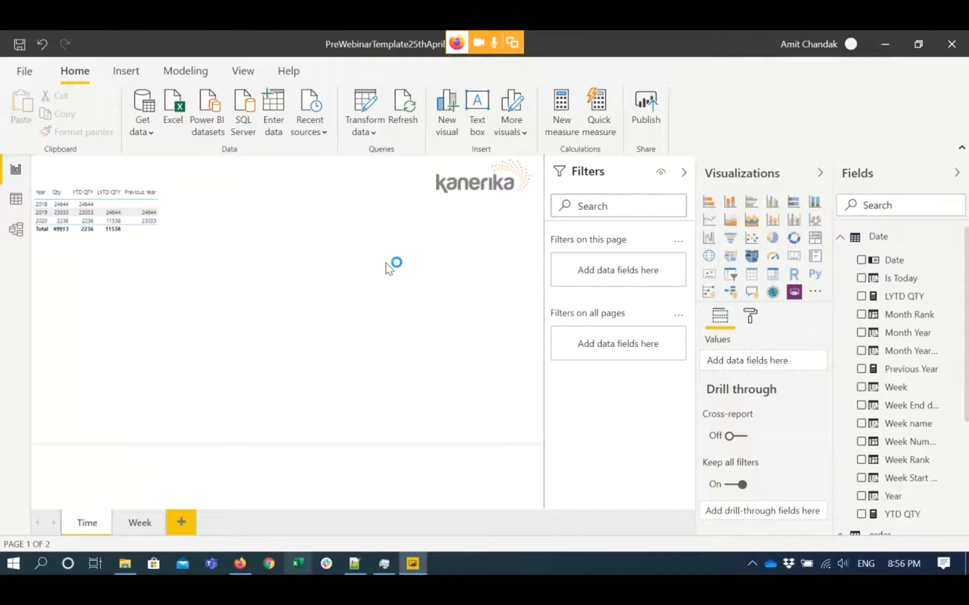
{"action": "key", "text": "ctrl+s"}
Create a Month Year table visual, place it beside the yearly table below the logo, and make it taller and narrower.
{"action": "left_click", "coordinate": [862, 335]}
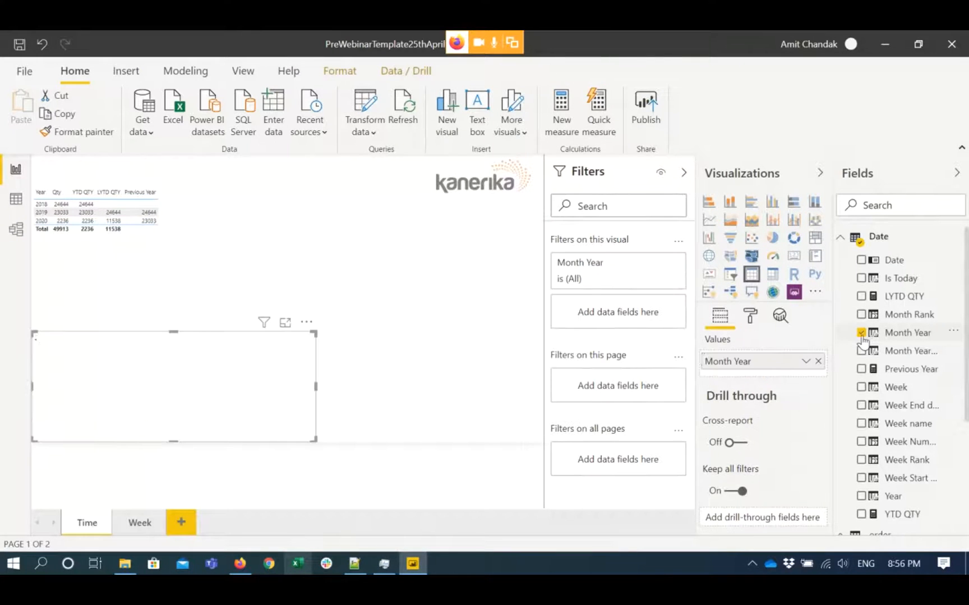
{"action": "left_click_drag", "start_coordinate": [260, 352], "coordinate": [475, 258]}
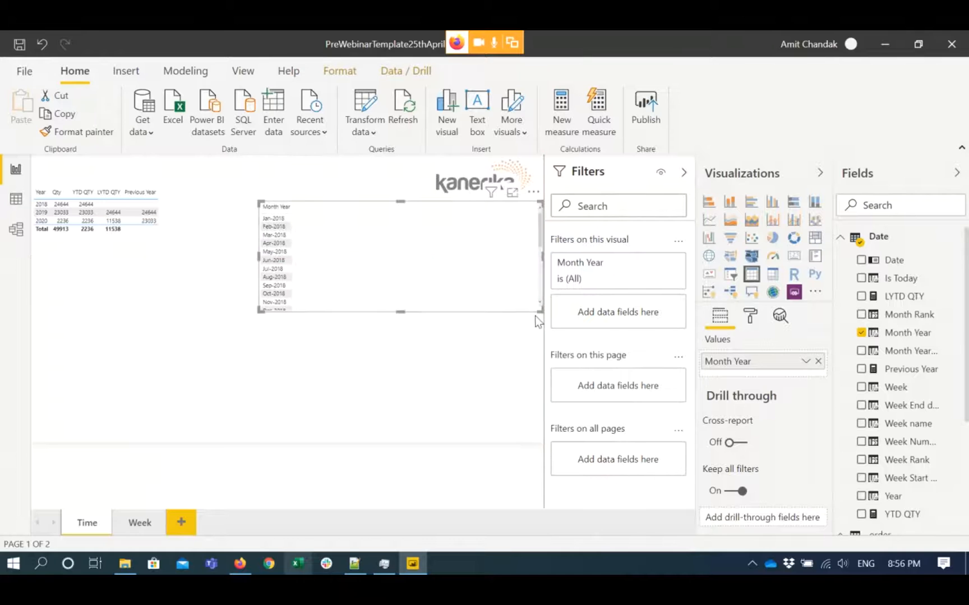
{"action": "left_click_drag", "start_coordinate": [540, 312], "coordinate": [518, 431]}
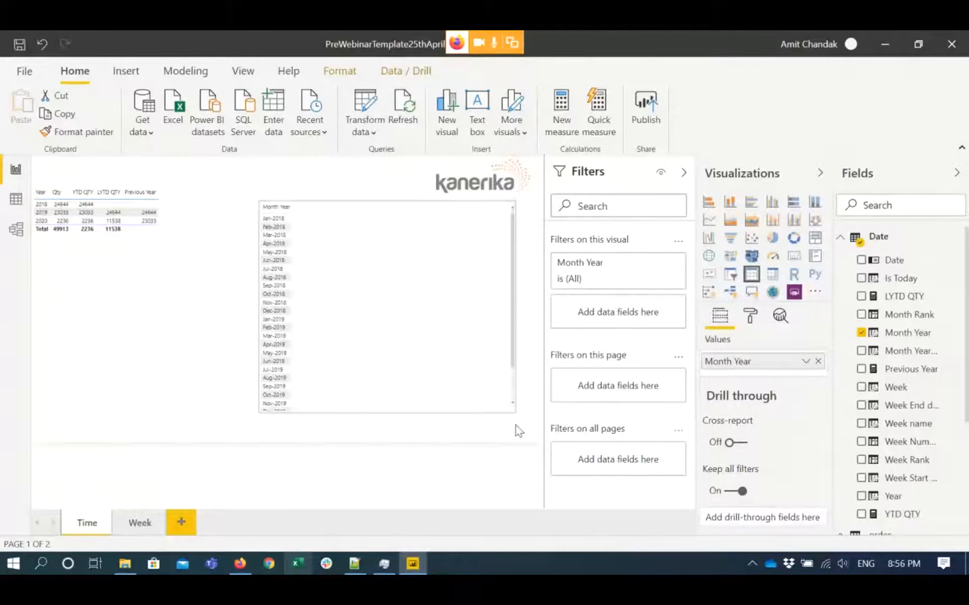
{"action": "left_click_drag", "start_coordinate": [515, 430], "coordinate": [541, 429]}
{"action": "left_click_drag", "start_coordinate": [258, 429], "coordinate": [324, 439]}
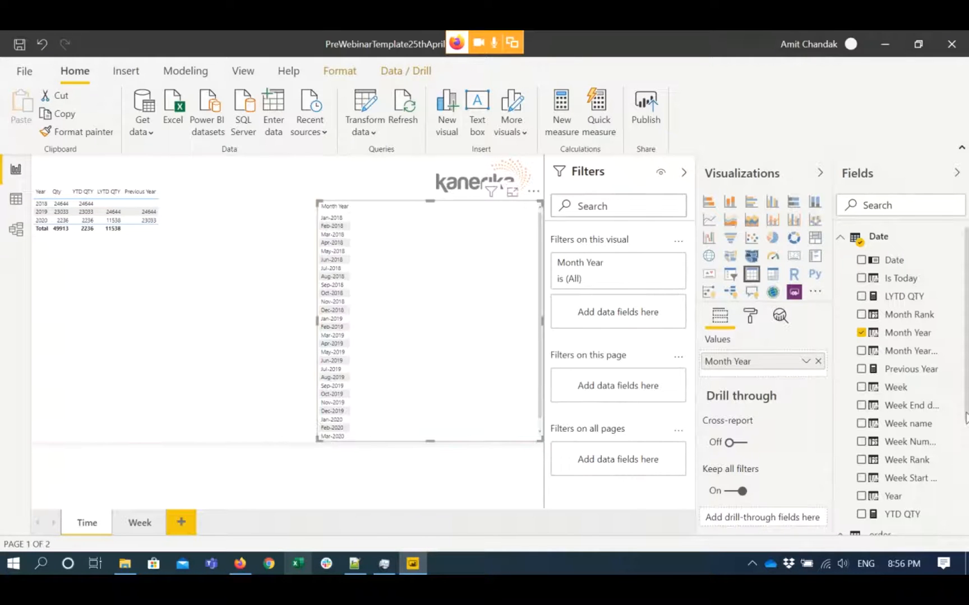
Add Qty from the order table plus the YTD QTY and LYTD QTY measures to the Month Year table visual.
{"action": "left_click_drag", "start_coordinate": [965, 419], "coordinate": [966, 536]}
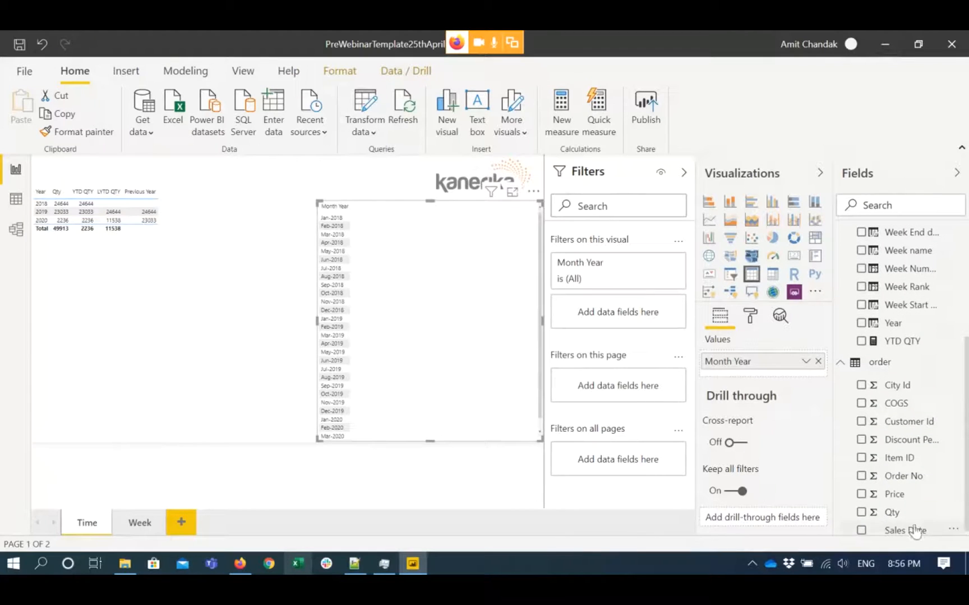
{"action": "left_click", "coordinate": [861, 512]}
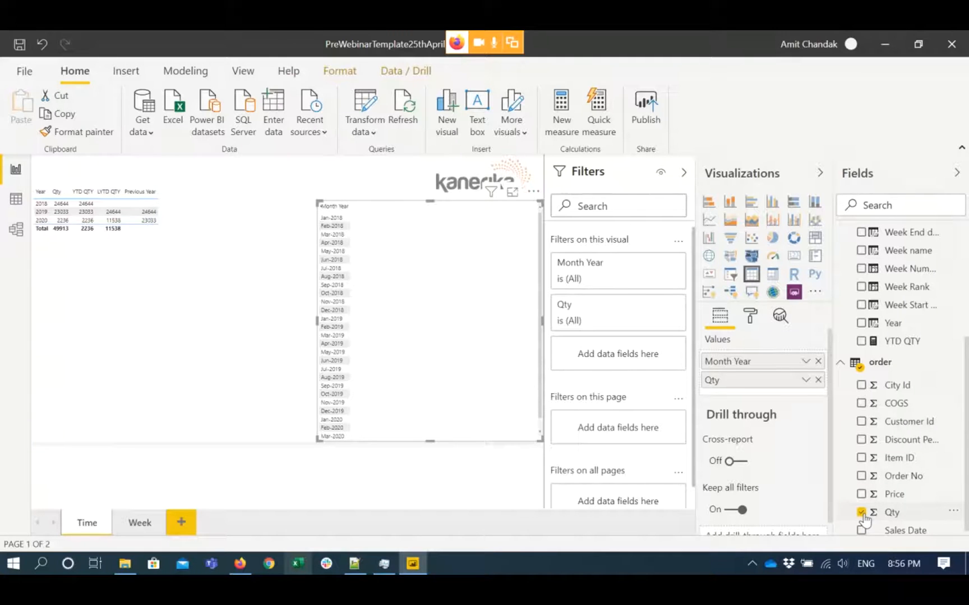
{"action": "left_click", "coordinate": [861, 342]}
{"action": "left_click", "coordinate": [967, 297]}
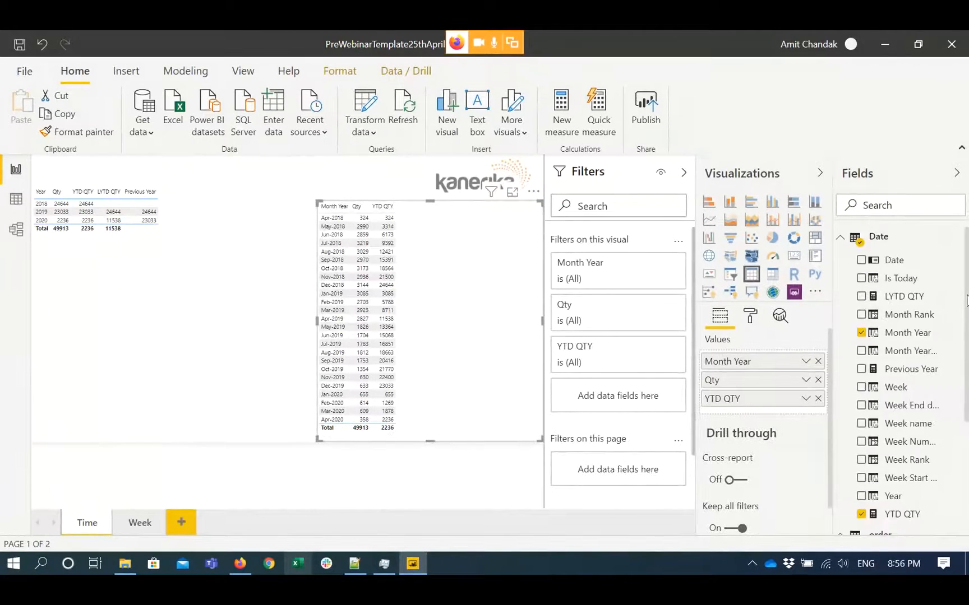
{"action": "left_click", "coordinate": [861, 297]}
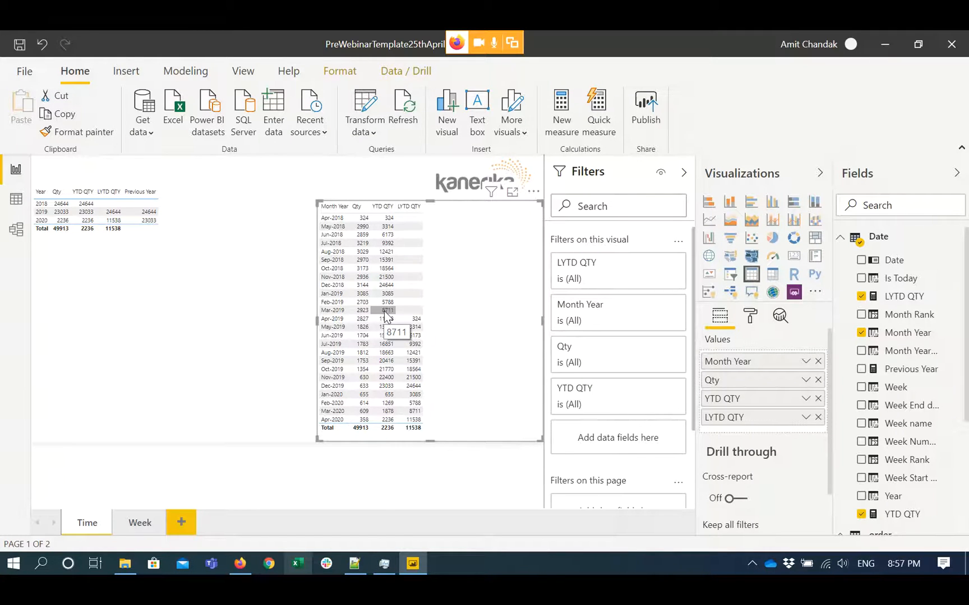
Check the notes below the measure formulas in Notepad++ for the next webinar task and return to Power BI.
{"action": "key", "text": "alt+Tab"}
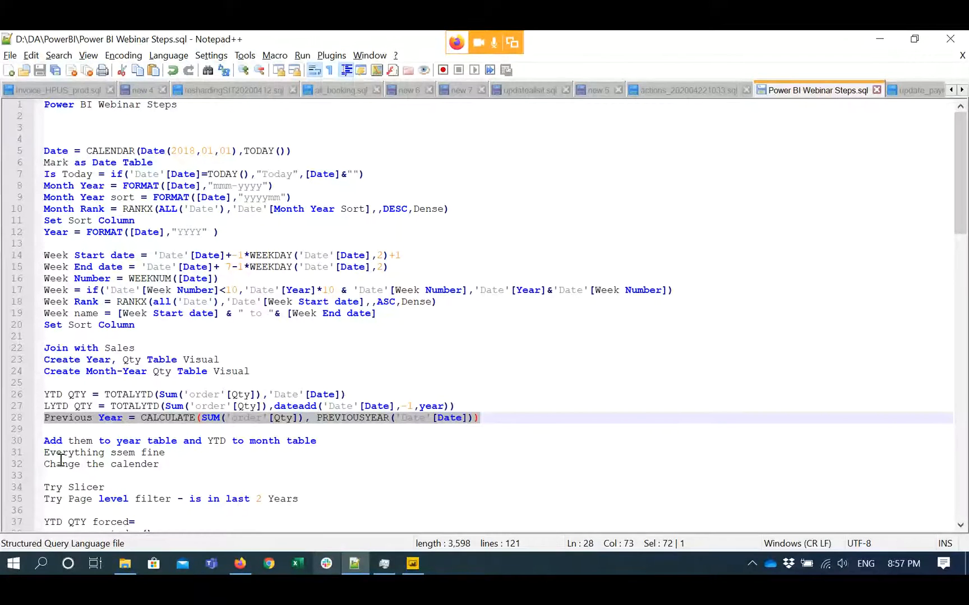
{"action": "left_click", "coordinate": [57, 474]}
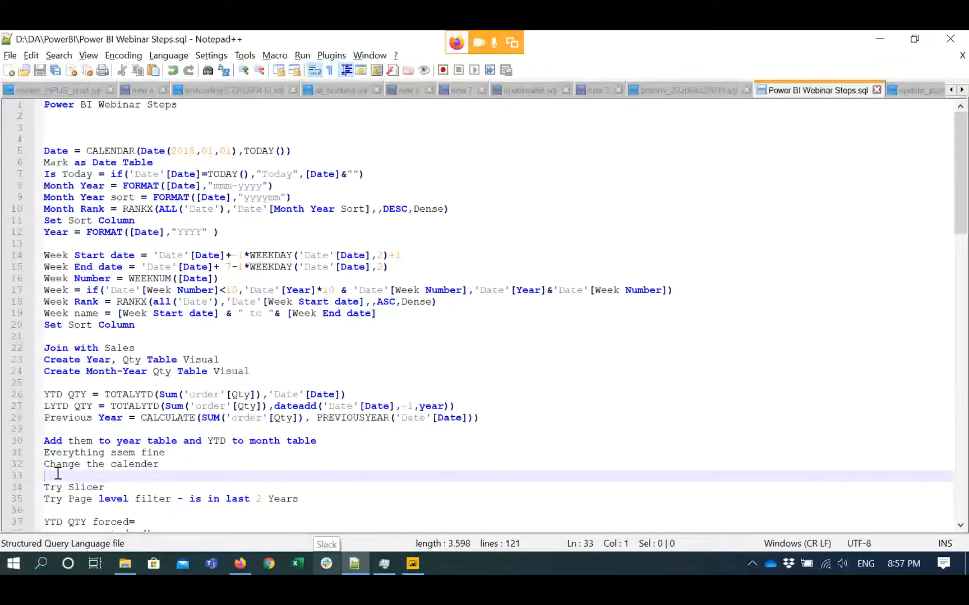
{"action": "key", "text": "alt+Tab"}
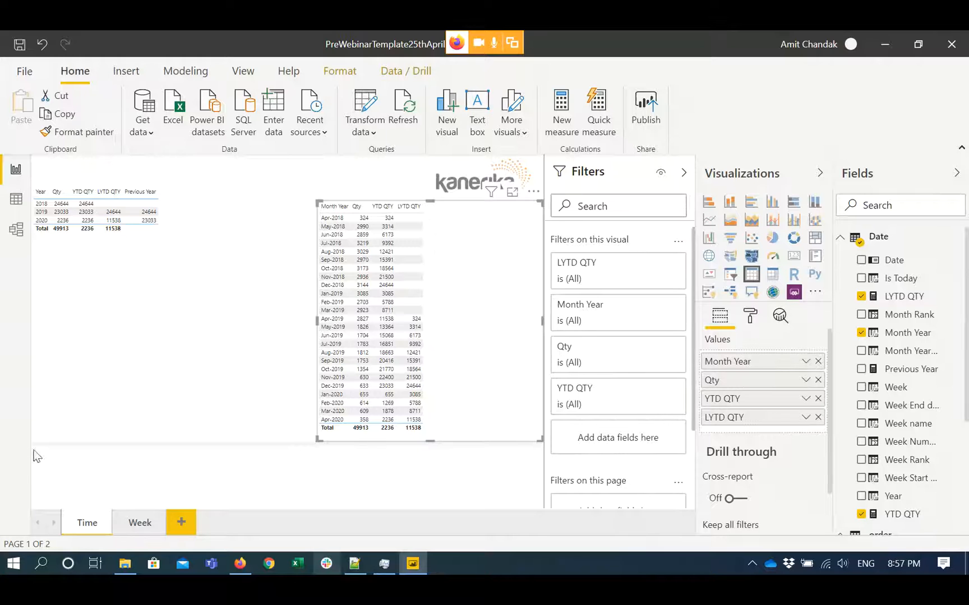
Change the Date table's calendar end date from TODAY() to Date(2020,12,31) and return to the report page.
{"action": "left_click", "coordinate": [17, 200]}
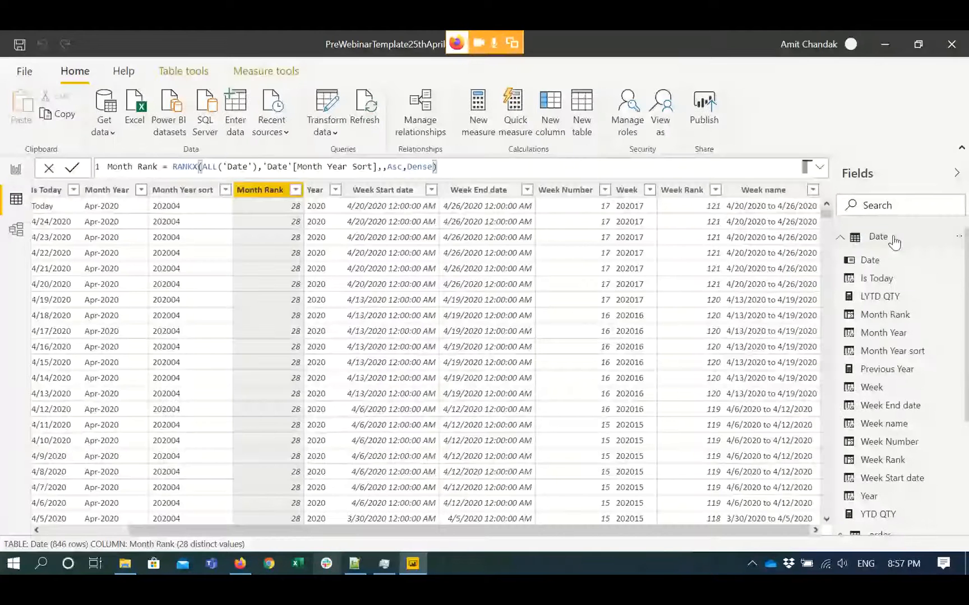
{"action": "left_click", "coordinate": [878, 237]}
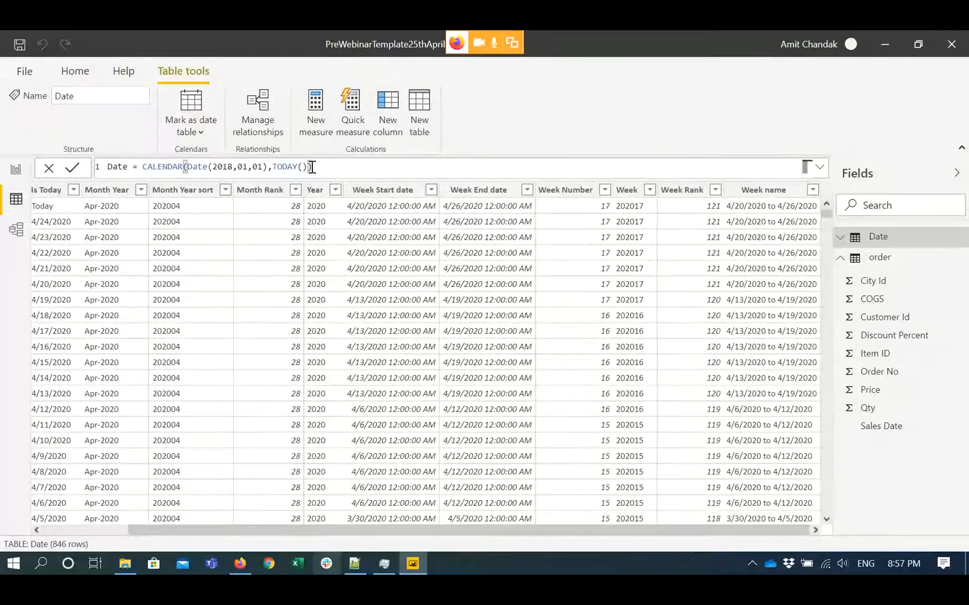
{"action": "left_click", "coordinate": [306, 166]}
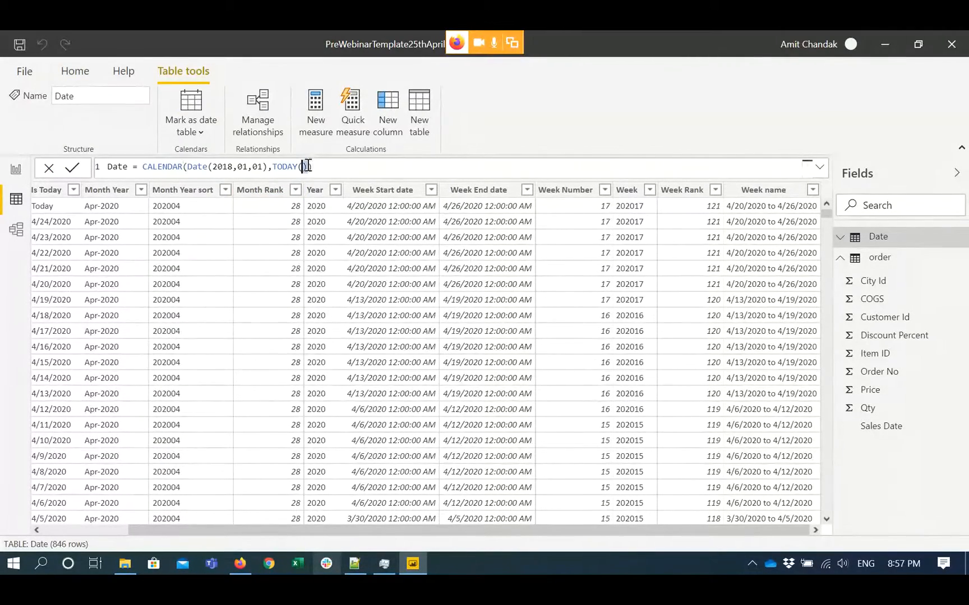
{"action": "double_click", "coordinate": [307, 166]}
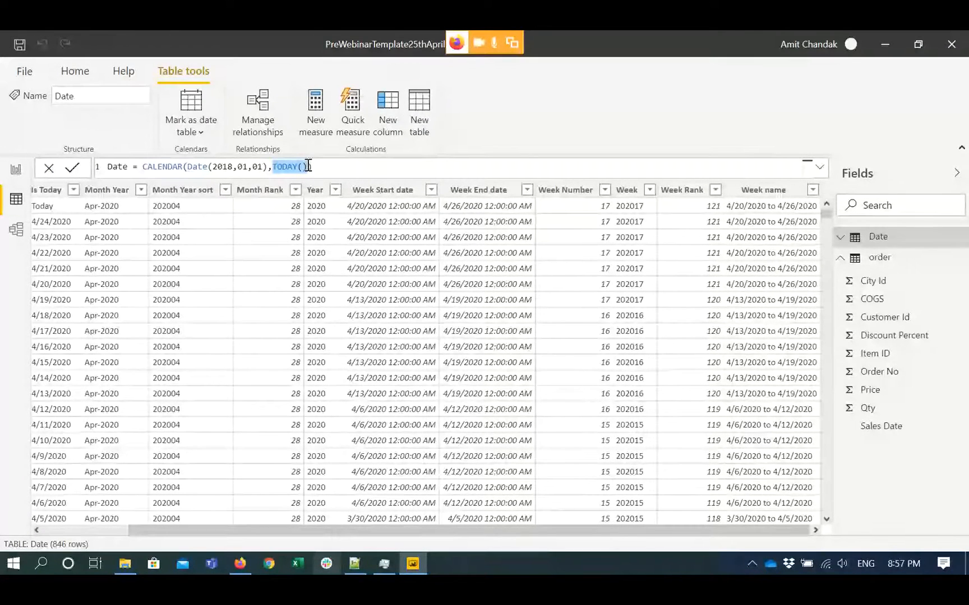
{"action": "type", "text": "Dat"}
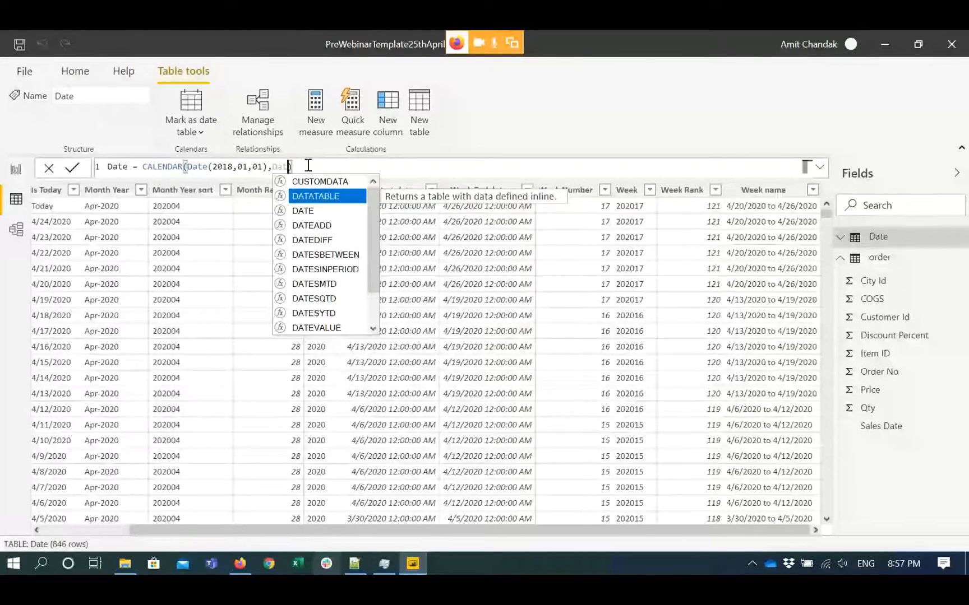
{"action": "type", "text": "e("}
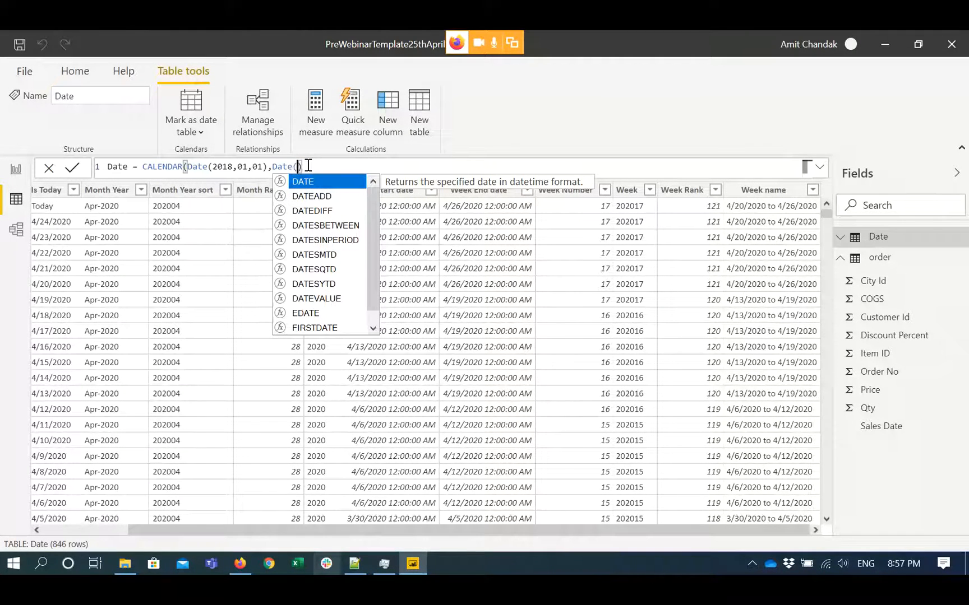
{"action": "type", "text": "2020,12"}
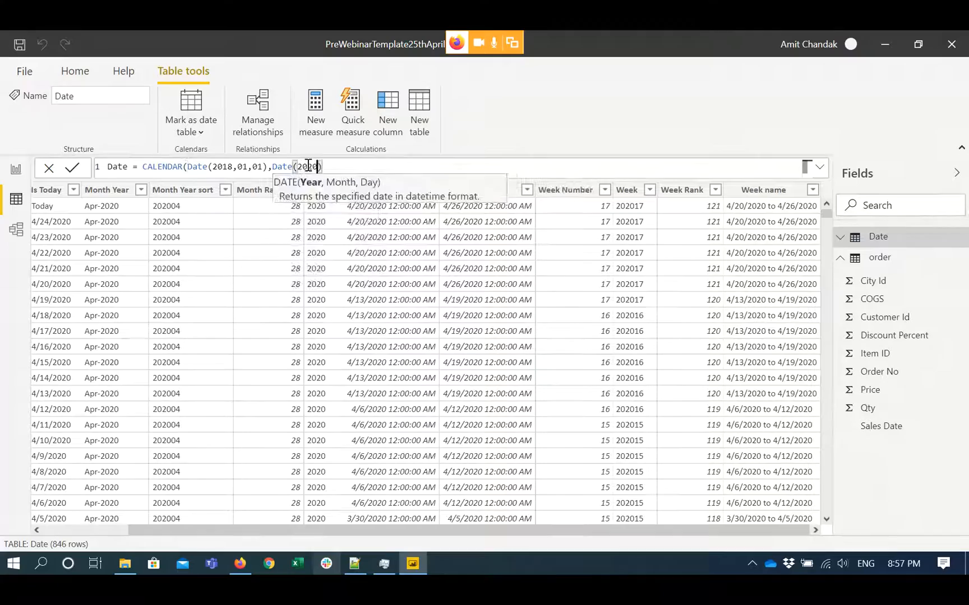
{"action": "type", "text": ",31"}
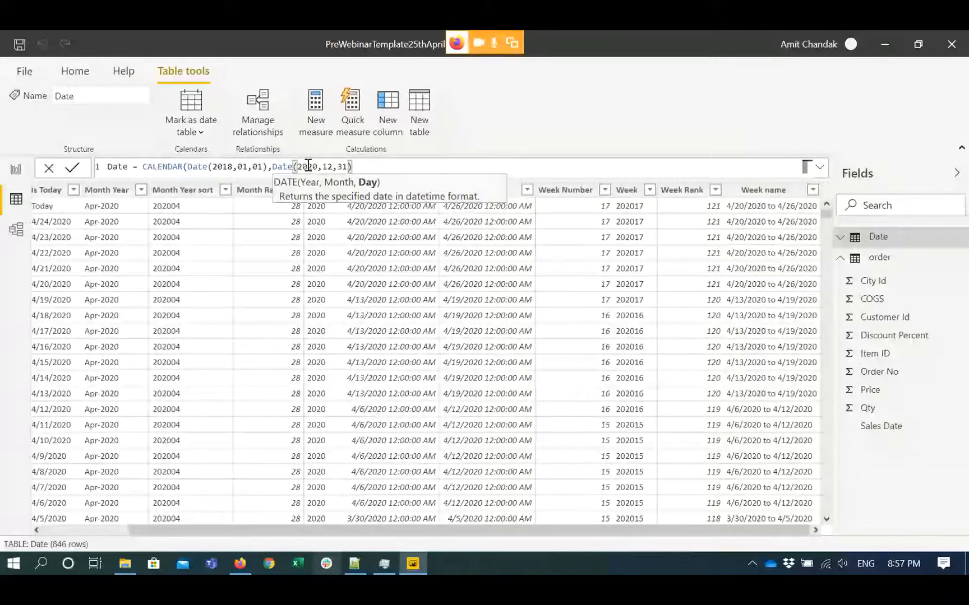
{"action": "type", "text": ")"}
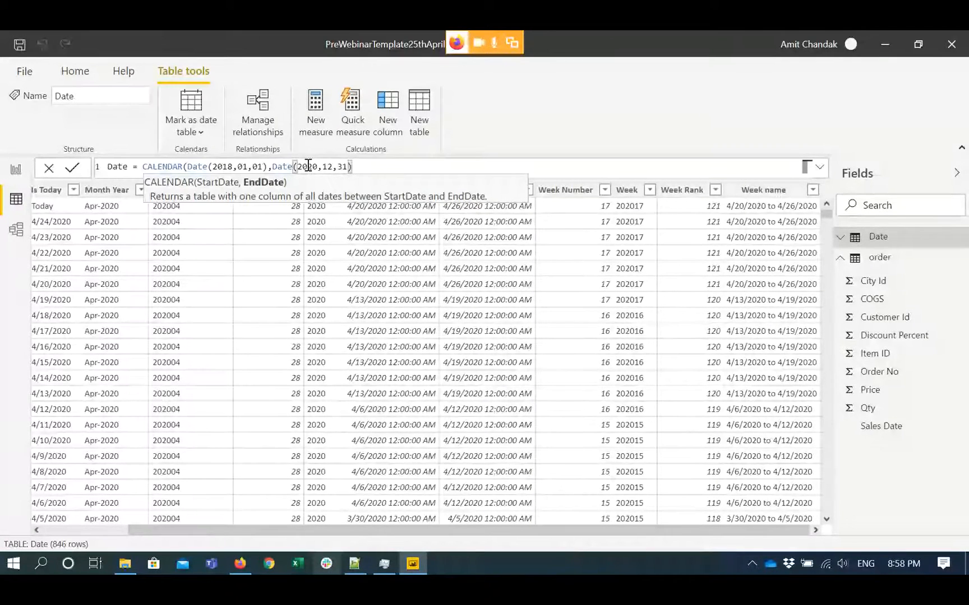
{"action": "type", "text": ")"}
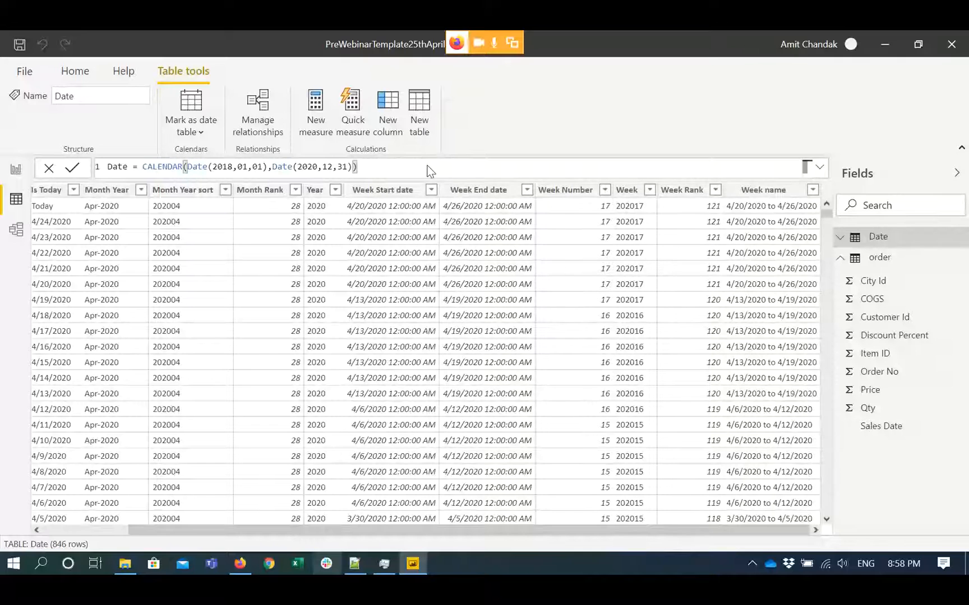
{"action": "key", "text": "Return"}
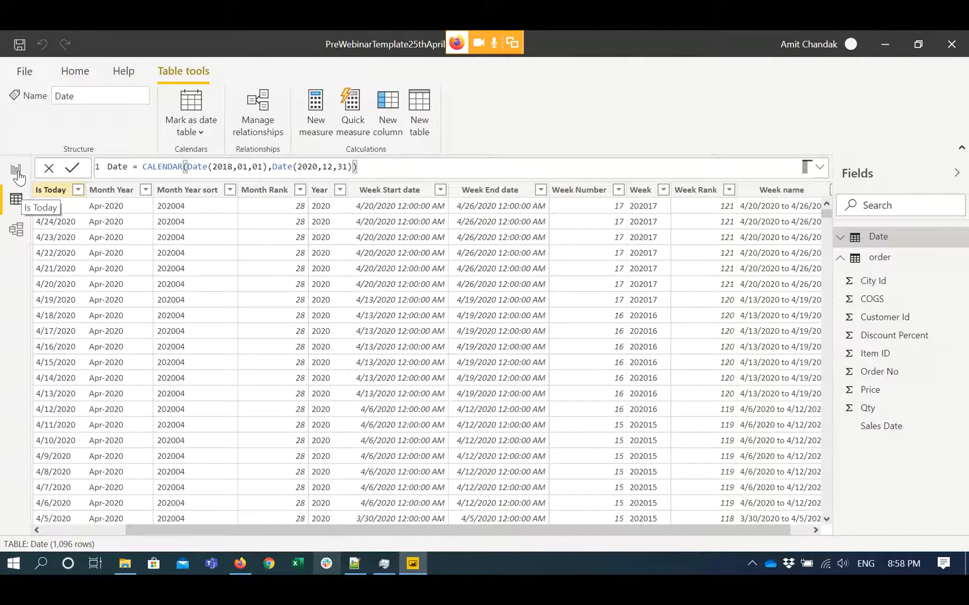
{"action": "left_click", "coordinate": [16, 171]}
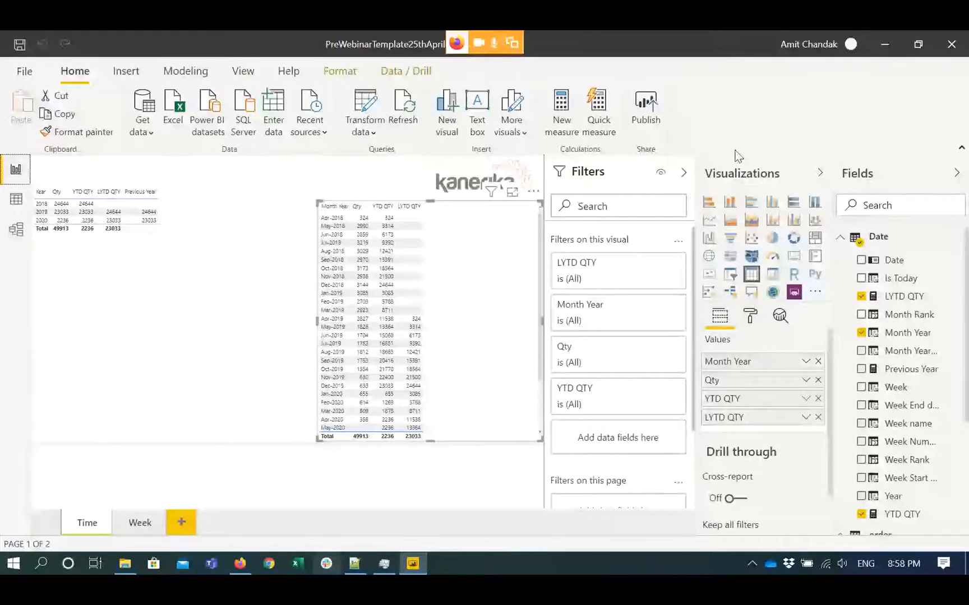
Add the Date field as a page-level filter and set its filter type to Relative date.
{"action": "scroll", "coordinate": [968, 379], "scroll_direction": "down", "scroll_amount": 3}
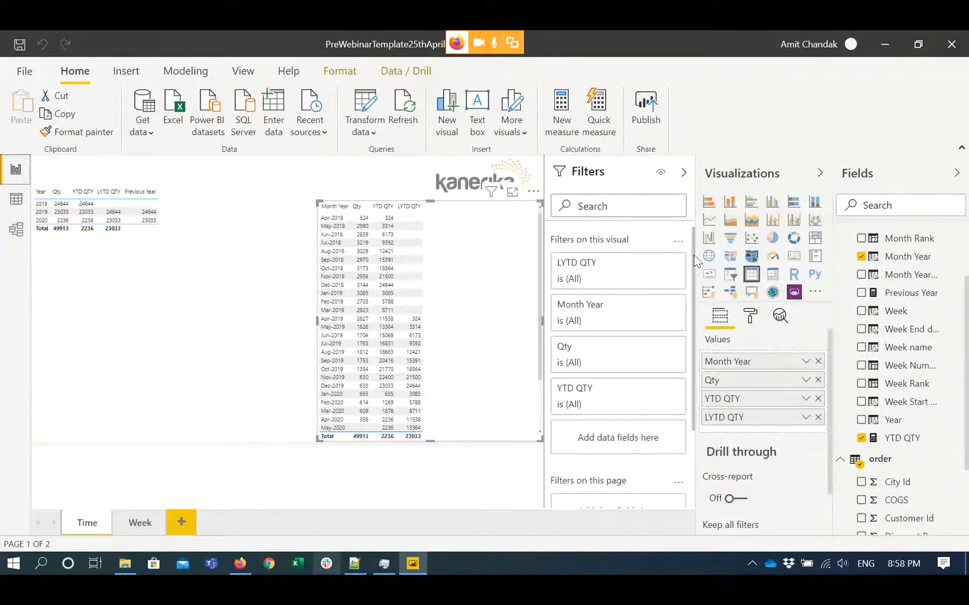
{"action": "left_click_drag", "start_coordinate": [695, 261], "coordinate": [695, 361]}
{"action": "scroll", "coordinate": [900, 272], "scroll_direction": "up", "scroll_amount": 3}
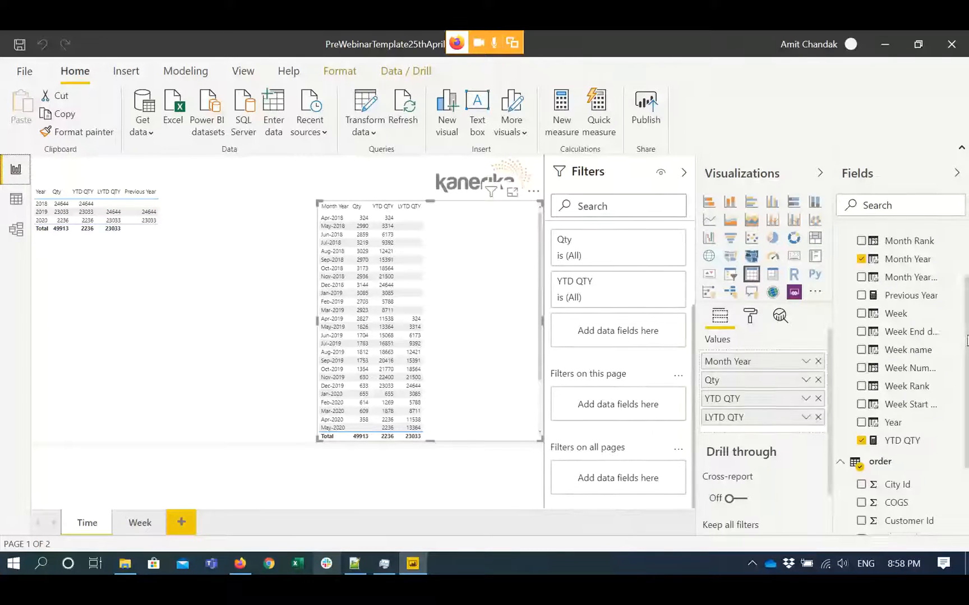
{"action": "left_click_drag", "start_coordinate": [898, 268], "coordinate": [584, 403]}
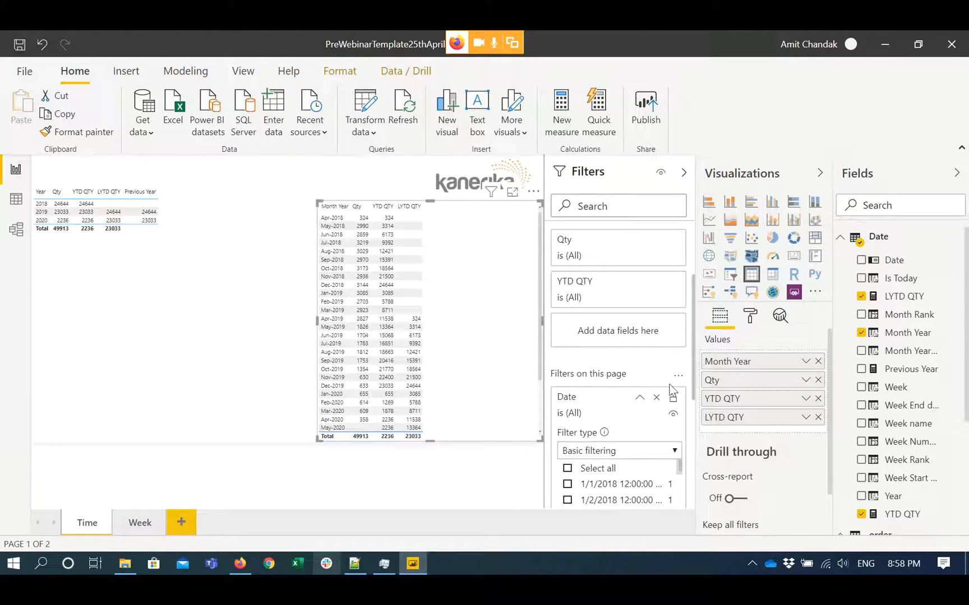
{"action": "scroll", "coordinate": [690, 411], "scroll_direction": "down", "scroll_amount": 4}
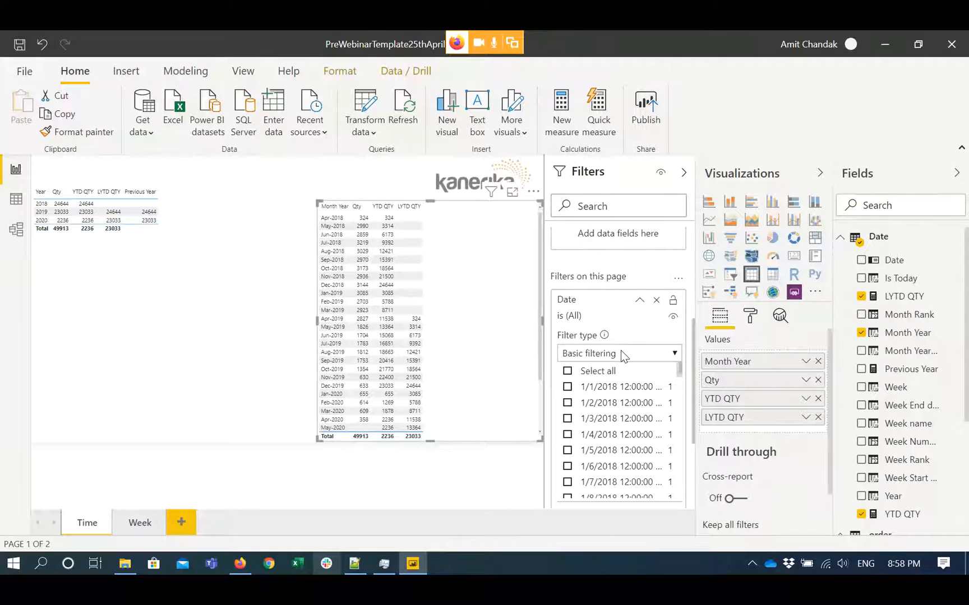
{"action": "left_click", "coordinate": [621, 350]}
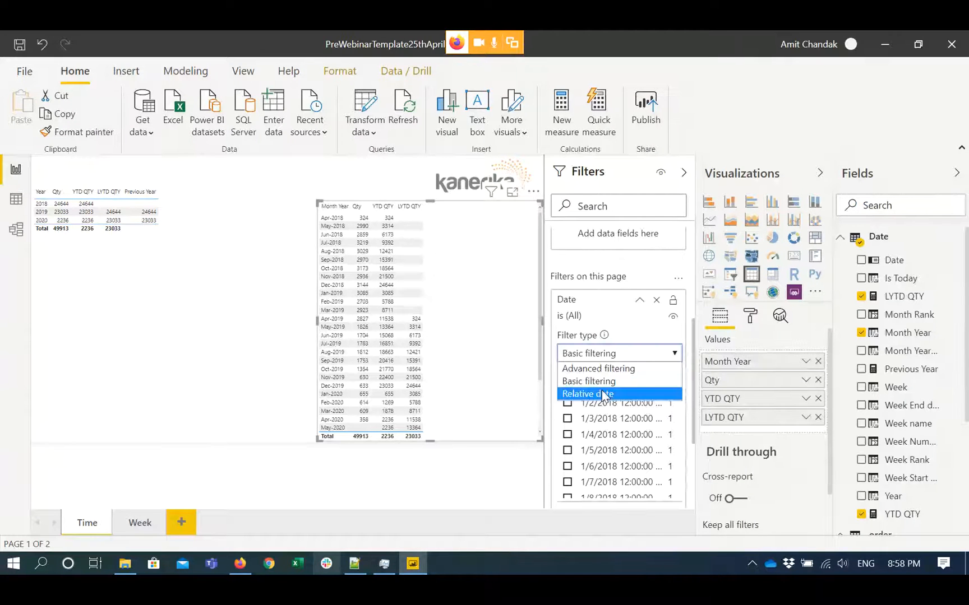
{"action": "left_click", "coordinate": [601, 393]}
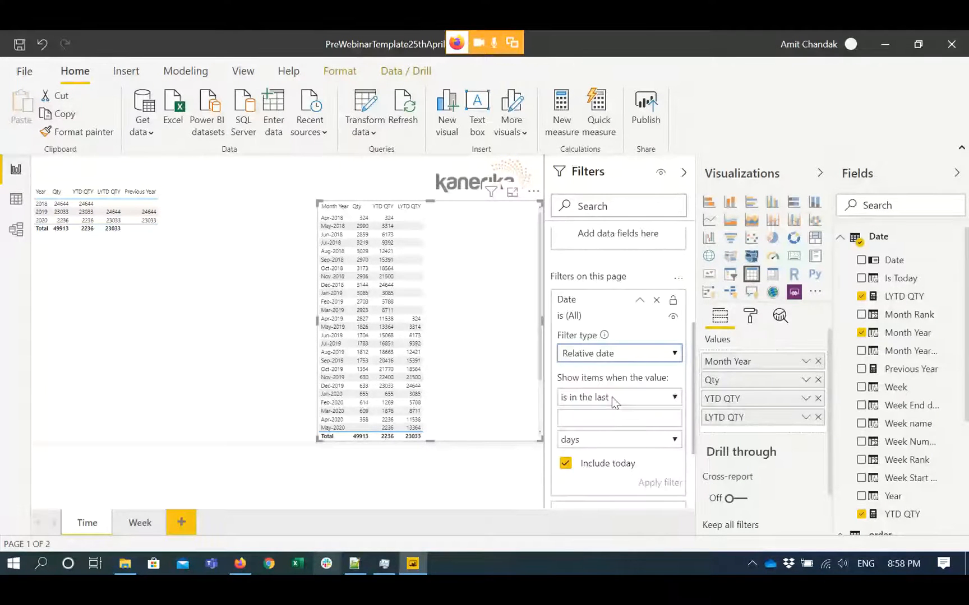
Apply the page-level Date filter to show values in the last 3 years, including today.
{"action": "left_click", "coordinate": [588, 424]}
{"action": "type", "text": "3"}
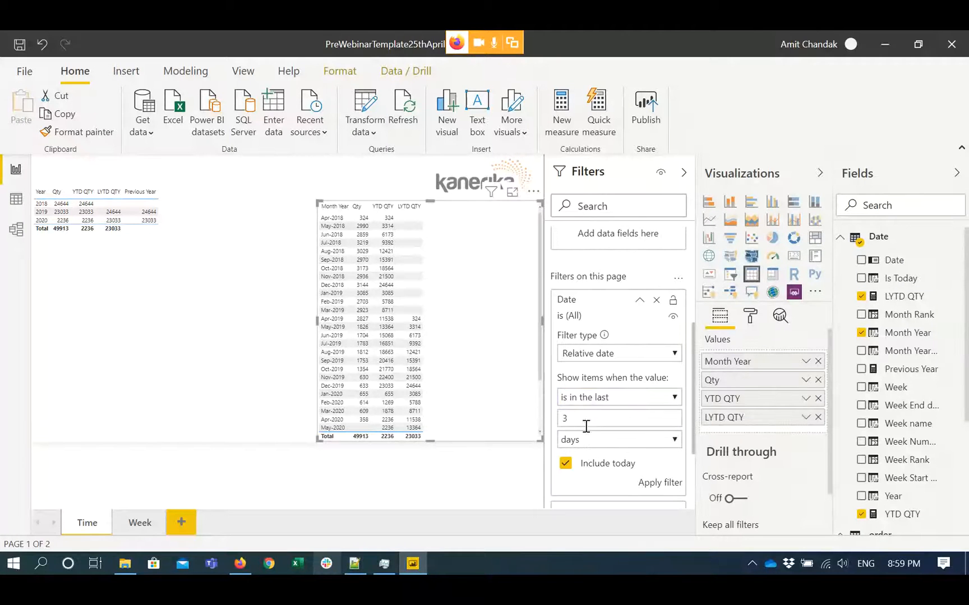
{"action": "left_click", "coordinate": [621, 440]}
{"action": "left_click", "coordinate": [649, 481]}
{"action": "left_click", "coordinate": [650, 483]}
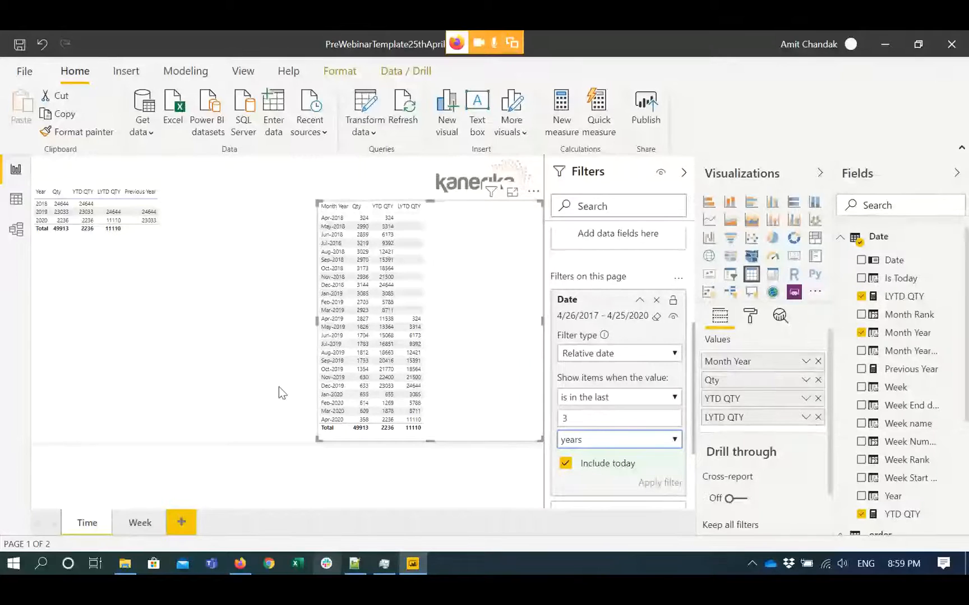
Create a compact Date slicer below the yearly table and clear the page-level Date filter's condition.
{"action": "left_click", "coordinate": [233, 368]}
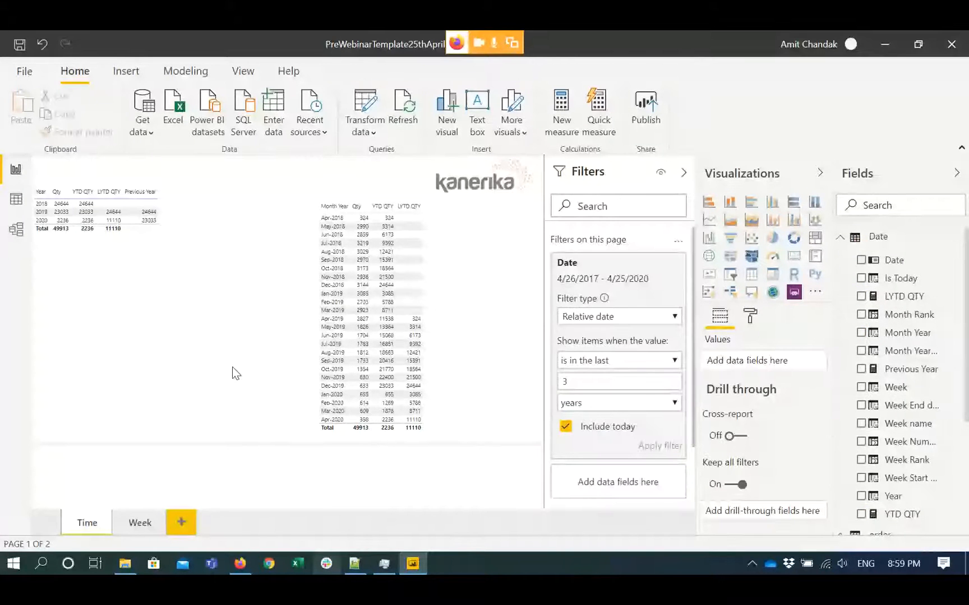
{"action": "left_click", "coordinate": [730, 274]}
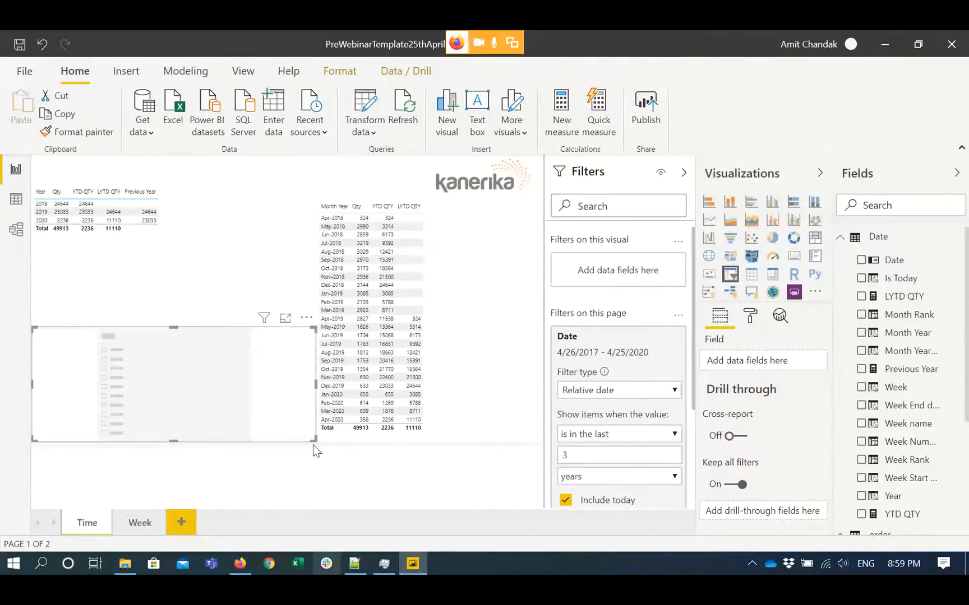
{"action": "left_click_drag", "start_coordinate": [313, 444], "coordinate": [236, 400]}
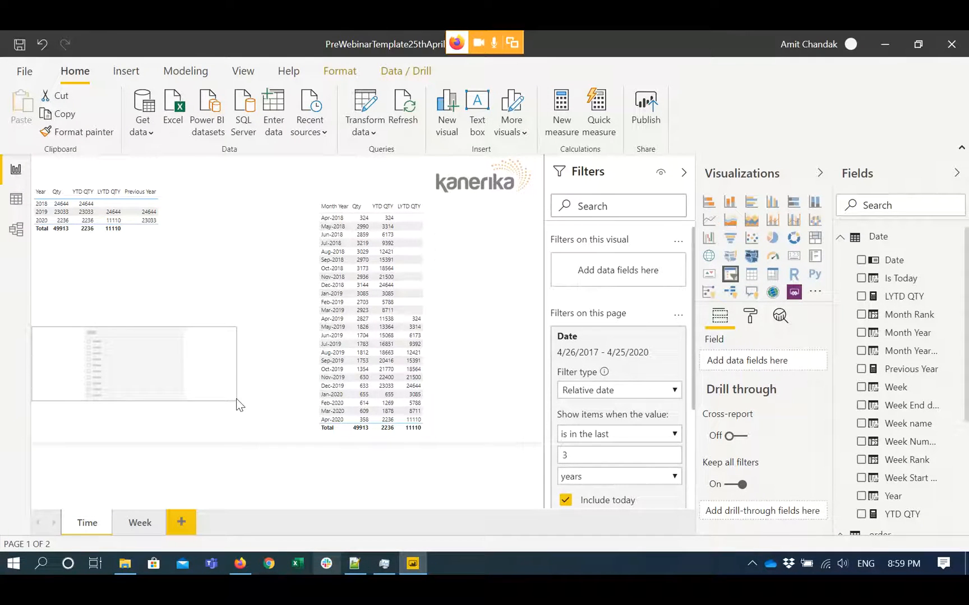
{"action": "left_click_drag", "start_coordinate": [894, 260], "coordinate": [134, 363]}
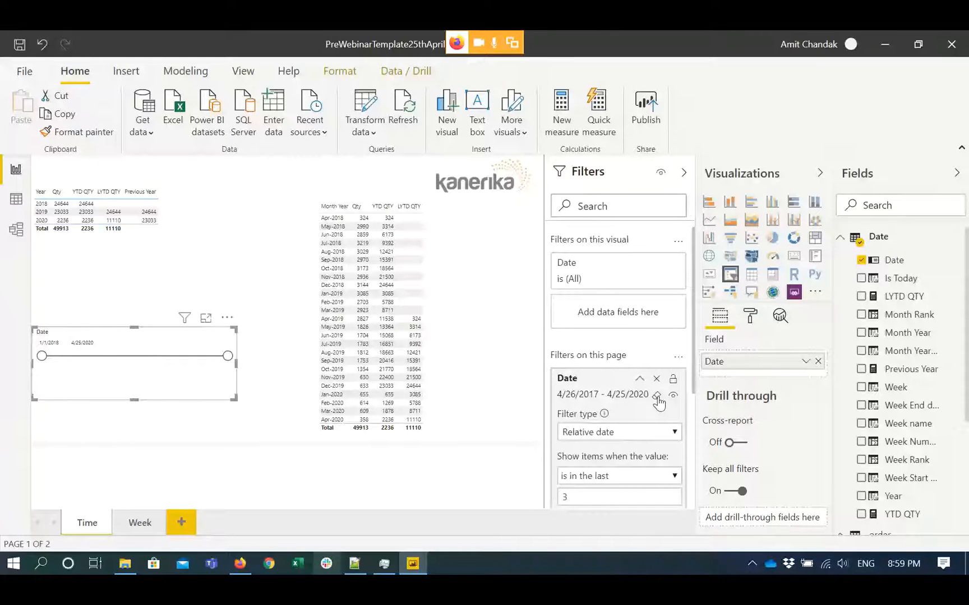
{"action": "left_click", "coordinate": [657, 395]}
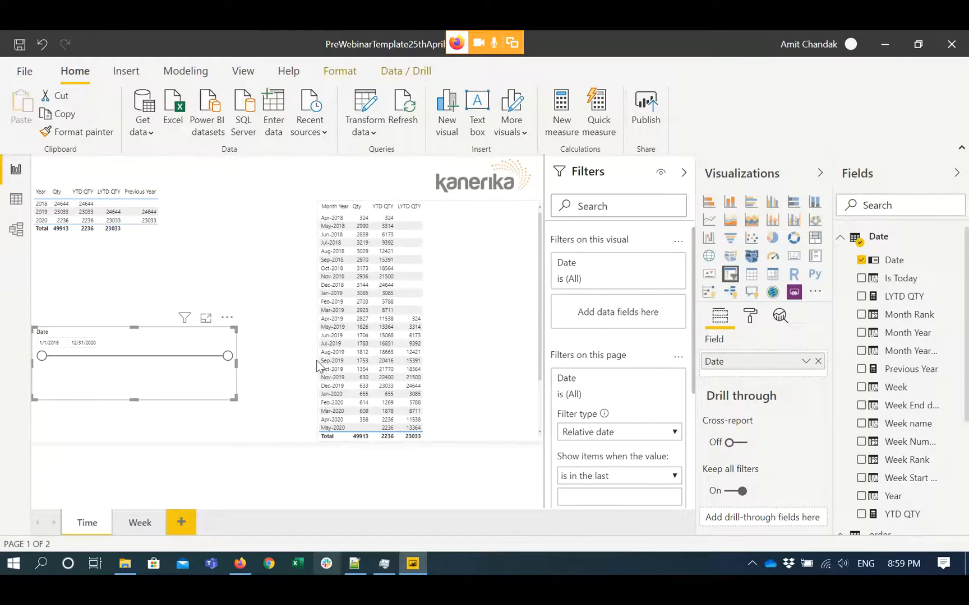
Set the Date slicer's end date to 4/25/2020, compare the tables, and delete the slicer.
{"action": "left_click", "coordinate": [82, 343]}
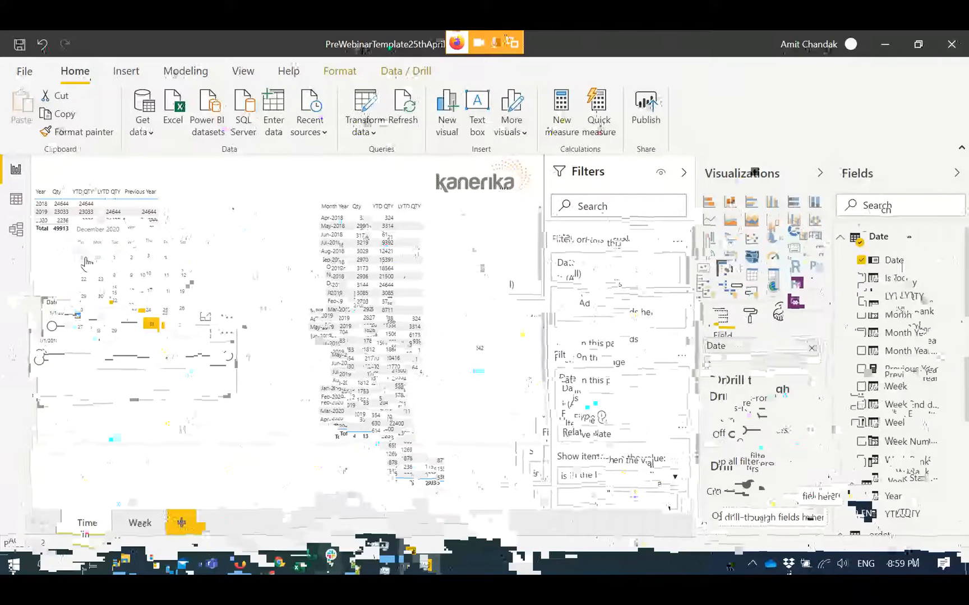
{"action": "left_click", "coordinate": [91, 230]}
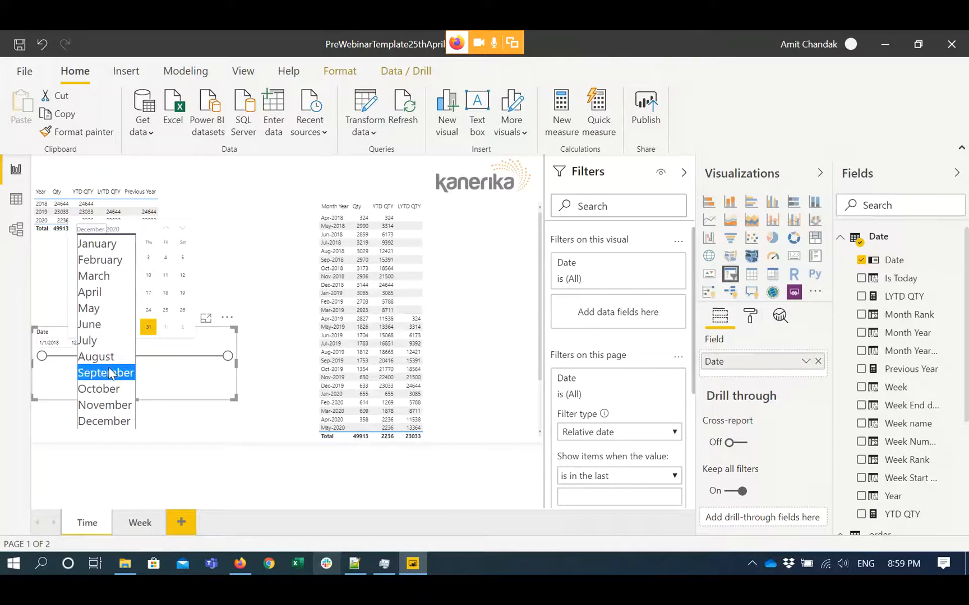
{"action": "left_click", "coordinate": [93, 297]}
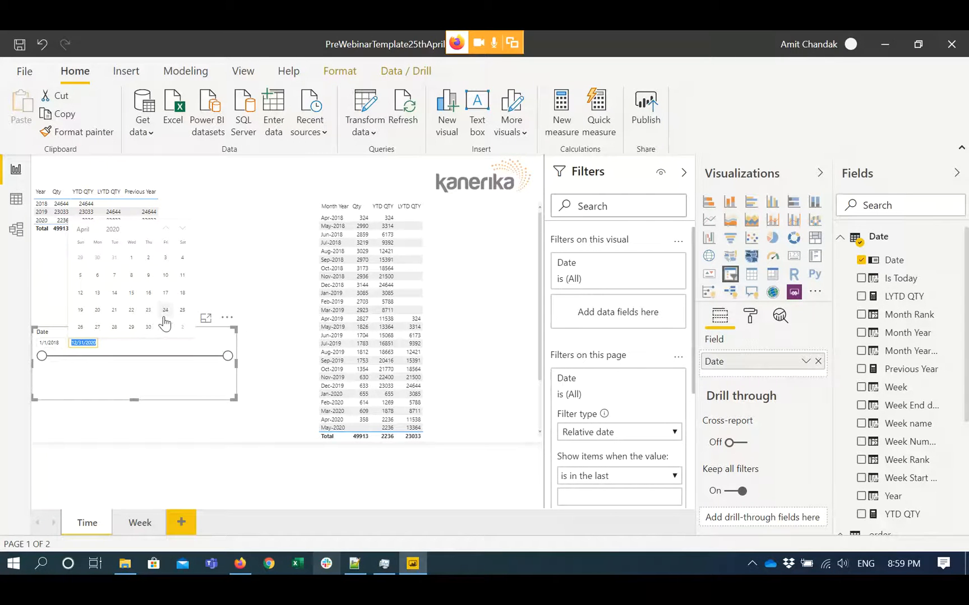
{"action": "left_click", "coordinate": [182, 311]}
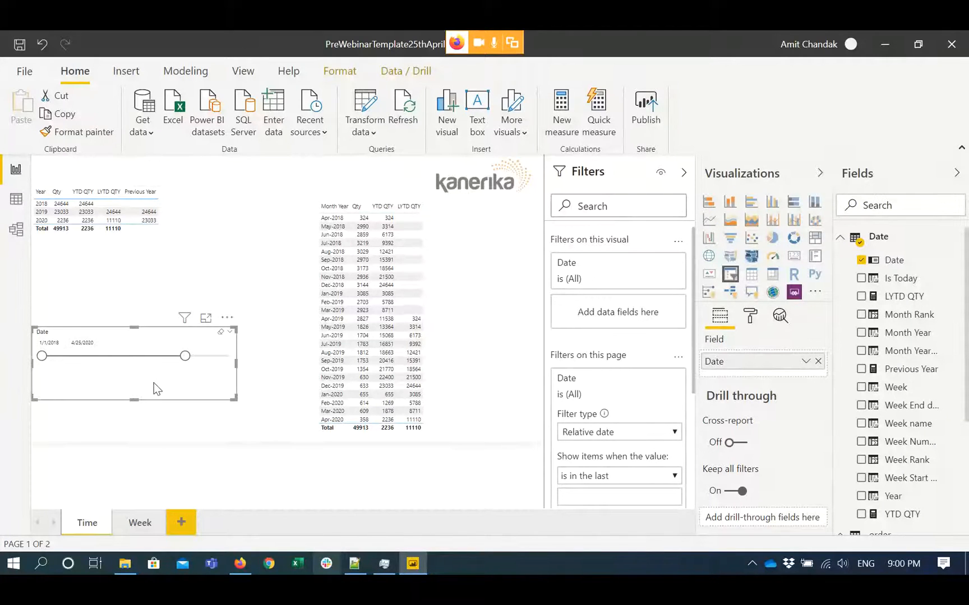
{"action": "key", "text": "Delete"}
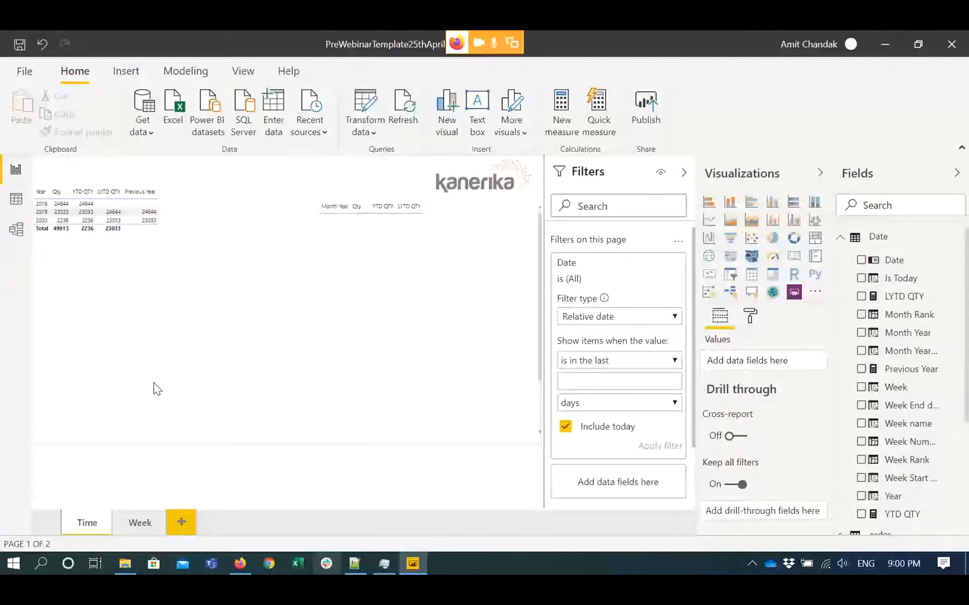
Copy the YTD QTY forced formula from the Notepad++ notes into a new Power BI measure in the Date table, without the empty first line.
{"action": "left_click", "coordinate": [354, 564]}
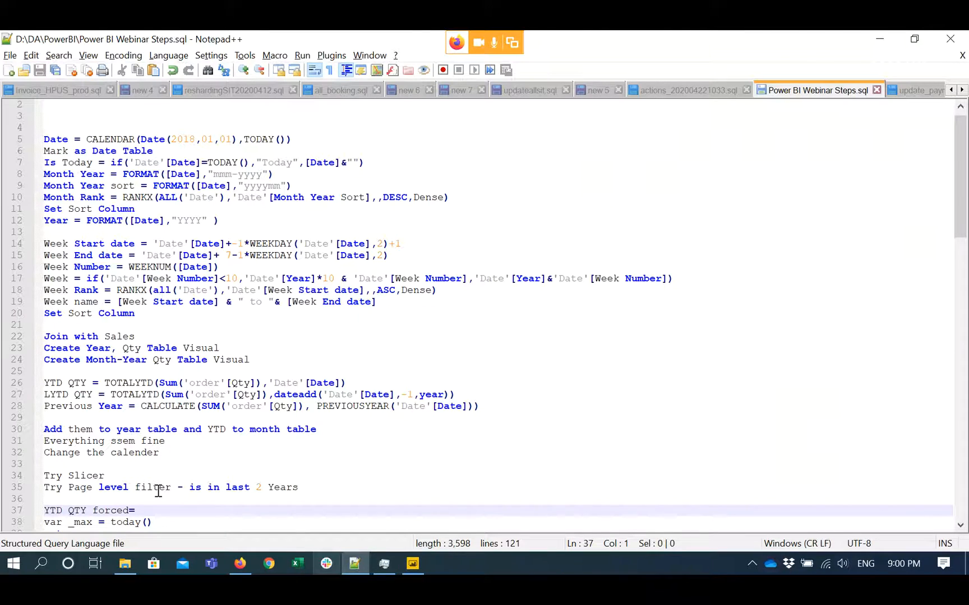
{"action": "scroll", "coordinate": [158, 491], "scroll_direction": "down", "scroll_amount": 2}
{"action": "left_click_drag", "start_coordinate": [159, 510], "coordinate": [160, 453]}
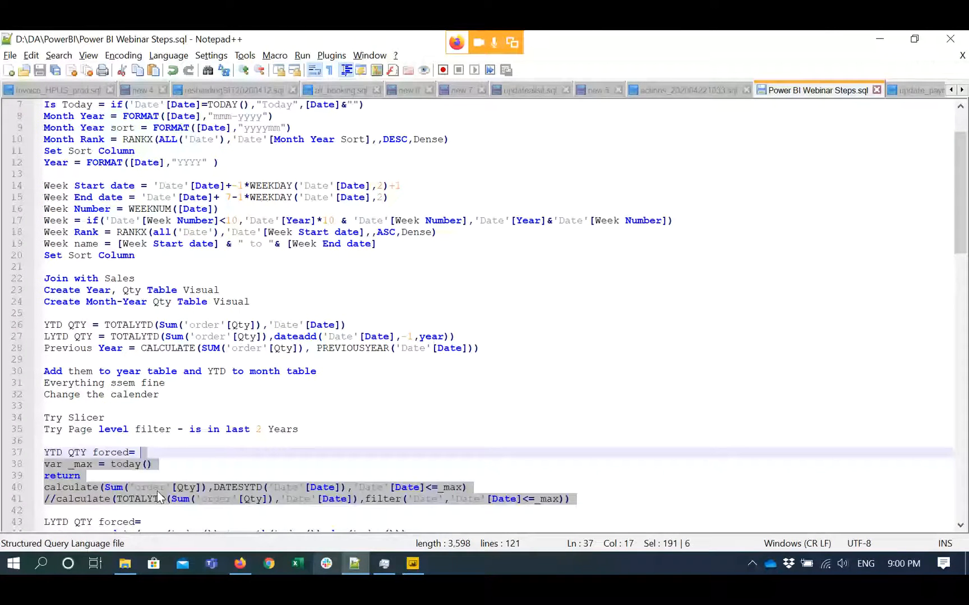
{"action": "key", "text": "alt+Tab"}
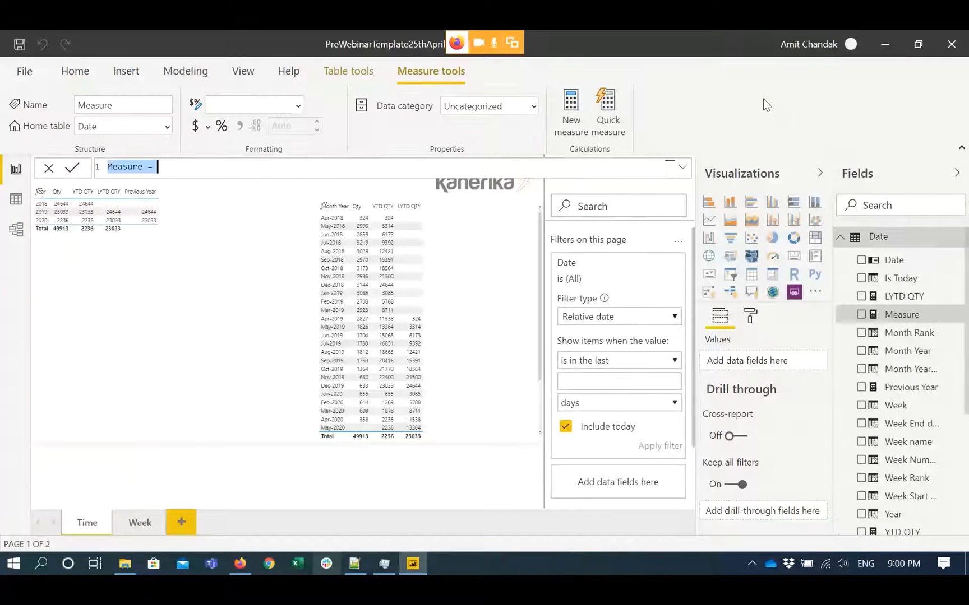
{"action": "type", "text": "YTD QTY forced= var _max = today() return calculate(Sum('order'[Qty]),DATESYTD('Date'[Date]),'Date'[Date]<=_max) //calculate(TOTALYTD(Sum('order'[Qty]),'Date'[Date]),filter('Date','Date'[Date]<=_max))"}
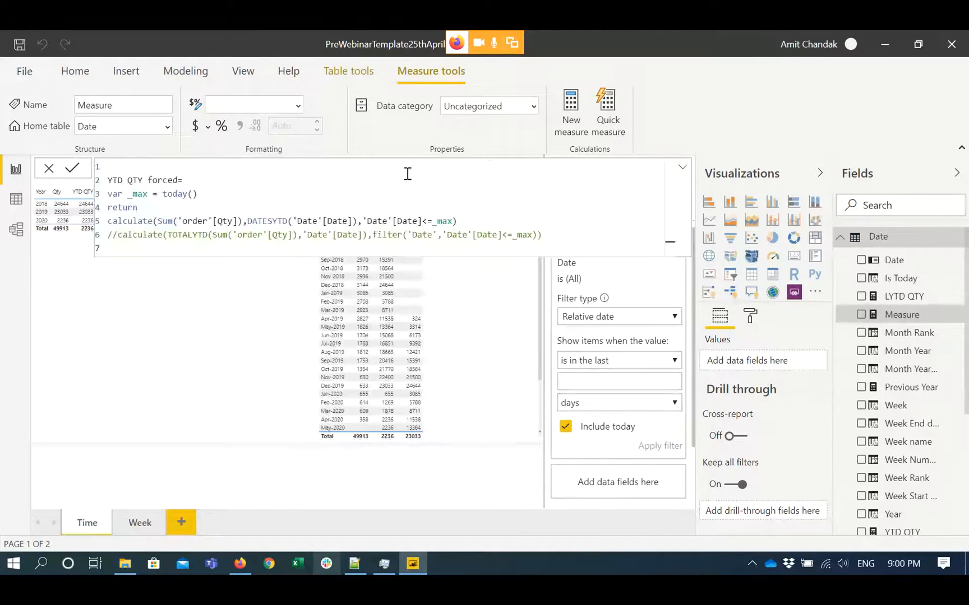
{"action": "left_click", "coordinate": [129, 166]}
{"action": "key", "text": "Delete"}
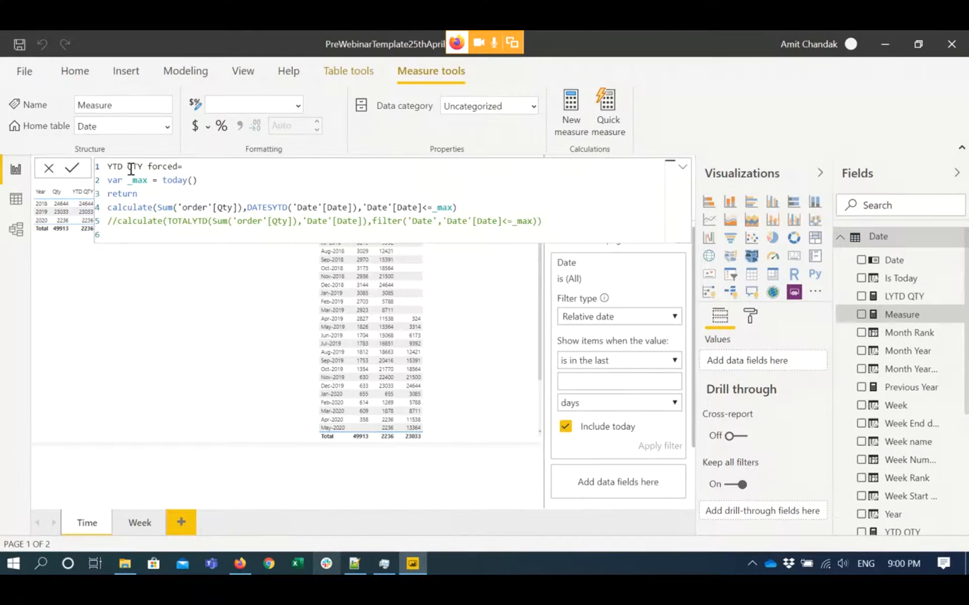
Replace today() in the YTD QTY forced measure's _max variable with a MAXX expression over the order table.
{"action": "left_click", "coordinate": [202, 180]}
{"action": "left_click_drag", "start_coordinate": [197, 180], "coordinate": [164, 181]}
{"action": "type", "text": "maxx("}
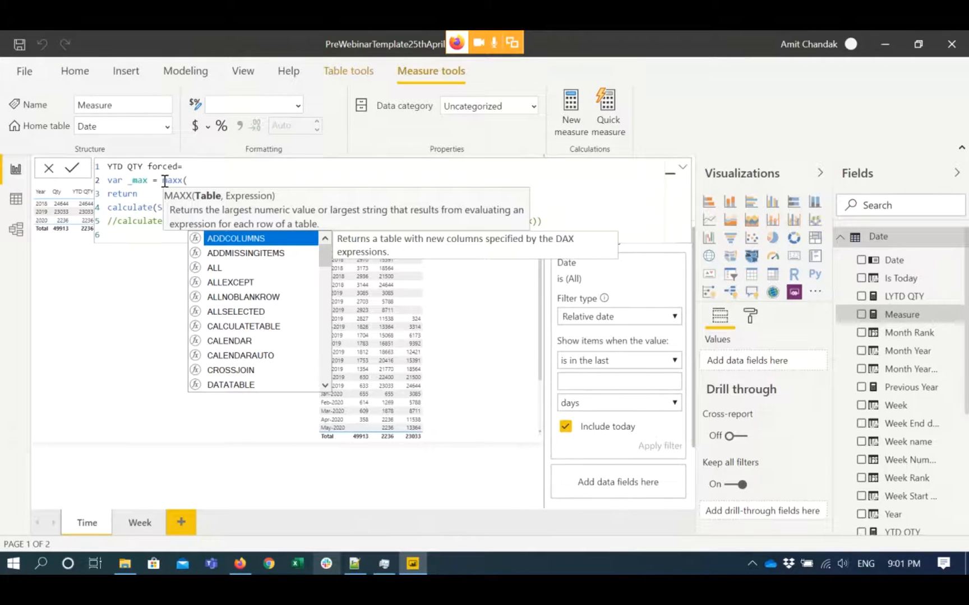
{"action": "type", "text": "'order', or"}
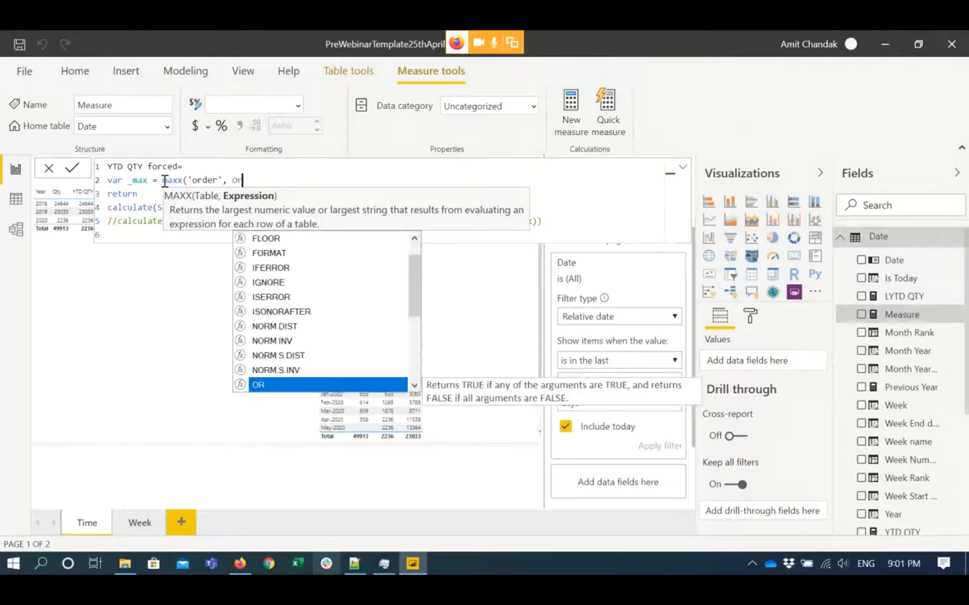
Complete the _max variable of YTD QTY forced as maxx('order', 'order'[Sales Date]).
{"action": "key", "text": "BackSpace"}
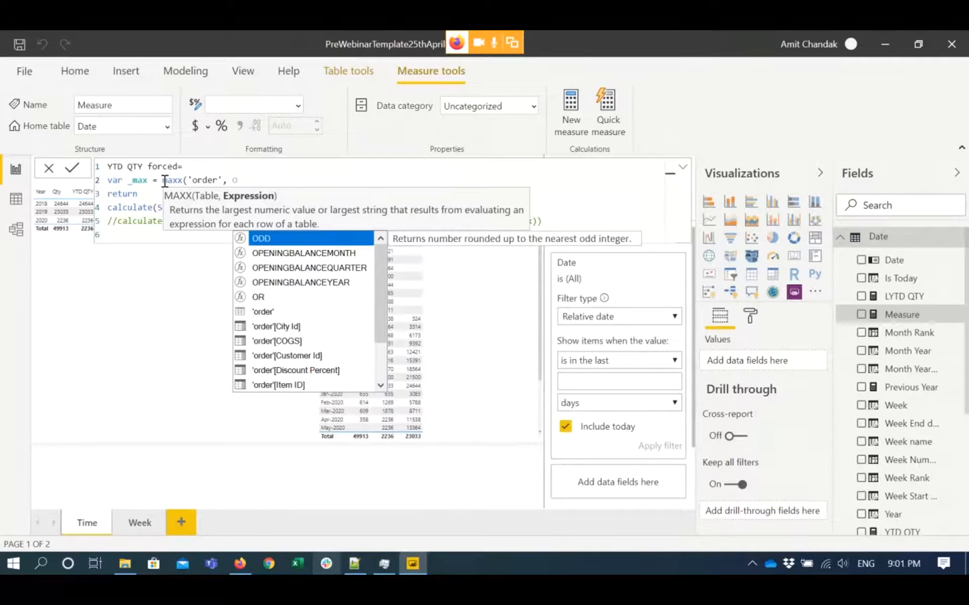
{"action": "key", "text": "Escape"}
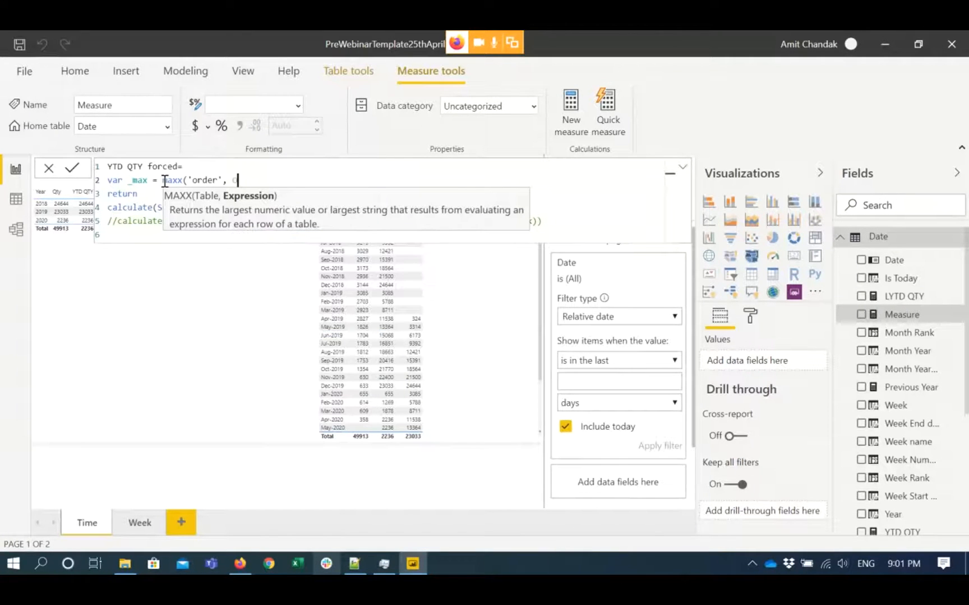
{"action": "key", "text": "BackSpace"}
{"action": "type", "text": "'order'[Sales Date]"}
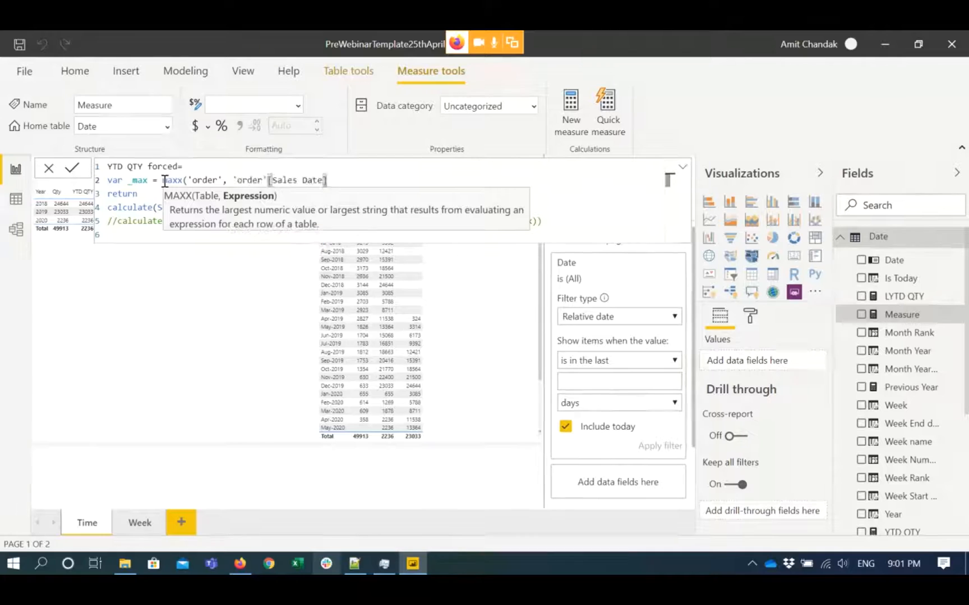
{"action": "type", "text": ")"}
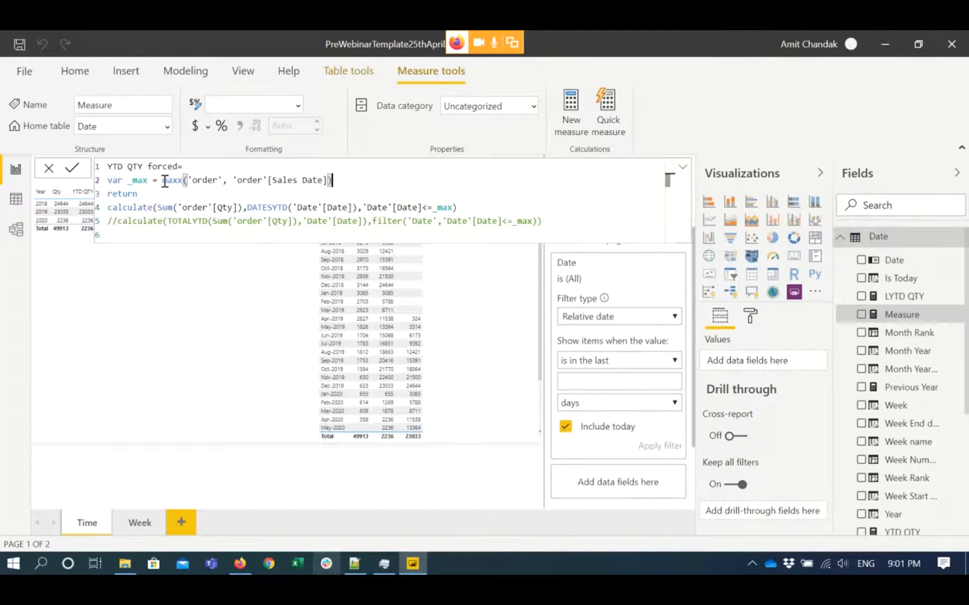
Replace the maxx expression in the YTD QTY forced formula's _max variable with TODAY().
{"action": "key", "text": "shift+Left"}
{"action": "key", "text": "shift+Left"}
{"action": "key", "text": "shift+Left"}
{"action": "key", "text": "shift+Left"}
{"action": "key", "text": "shift+Left"}
{"action": "key", "text": "shift+Left"}
{"action": "key", "text": "shift+Left"}
{"action": "key", "text": "shift+Left"}
{"action": "key", "text": "shift+Left"}
{"action": "key", "text": "shift+Left"}
{"action": "key", "text": "shift+Left"}
{"action": "key", "text": "shift+Left"}
{"action": "key", "text": "shift+Left"}
{"action": "key", "text": "shift+Left"}
{"action": "key", "text": "shift+Left"}
{"action": "key", "text": "shift+Left"}
{"action": "key", "text": "shift+Left"}
{"action": "key", "text": "shift+Left"}
{"action": "key", "text": "shift+Left"}
{"action": "key", "text": "shift+Left"}
{"action": "key", "text": "shift+Left"}
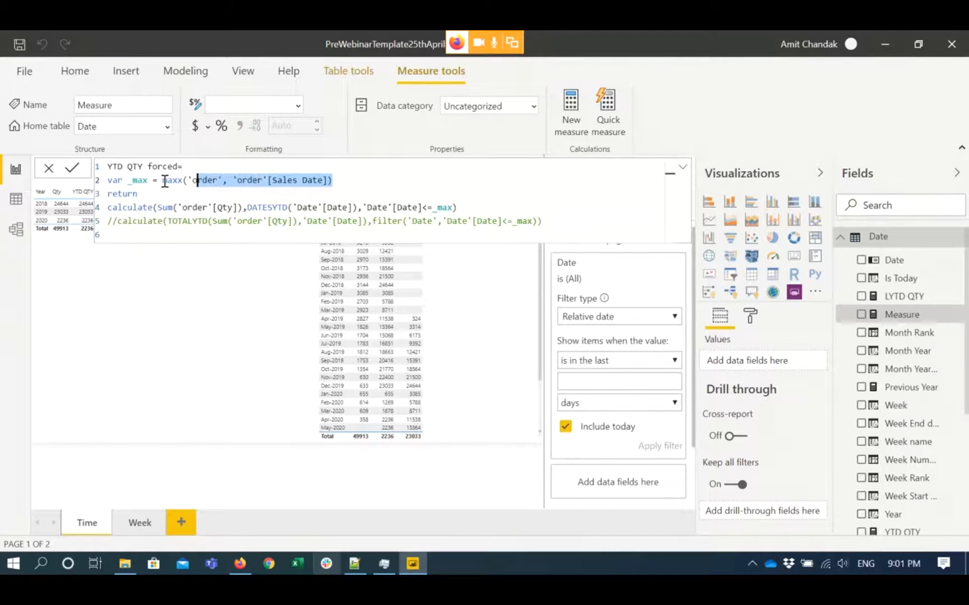
{"action": "key", "text": "shift+Left"}
{"action": "key", "text": "shift+Left"}
{"action": "key", "text": "shift+Left"}
{"action": "key", "text": "shift+Left"}
{"action": "key", "text": "shift+Left"}
{"action": "key", "text": "BackSpace"}
{"action": "type", "text": "toda"}
{"action": "key", "text": "Tab"}
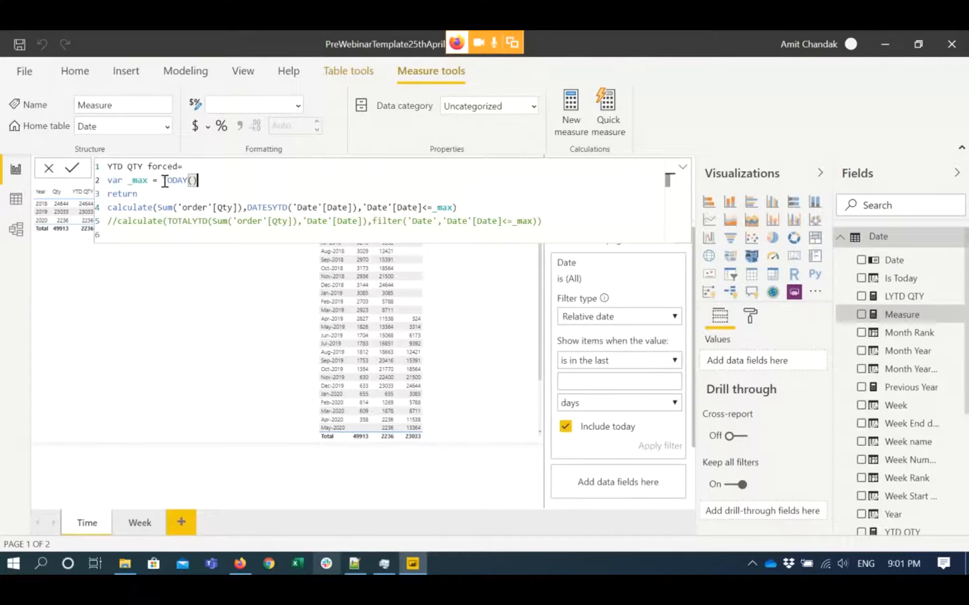
{"action": "left_click", "coordinate": [275, 194]}
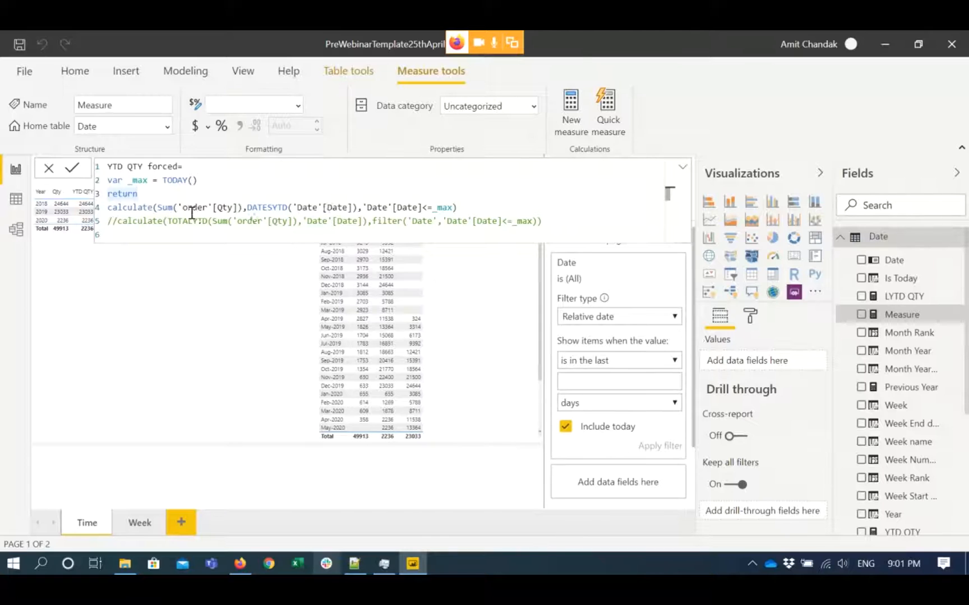
{"action": "double_click", "coordinate": [259, 208]}
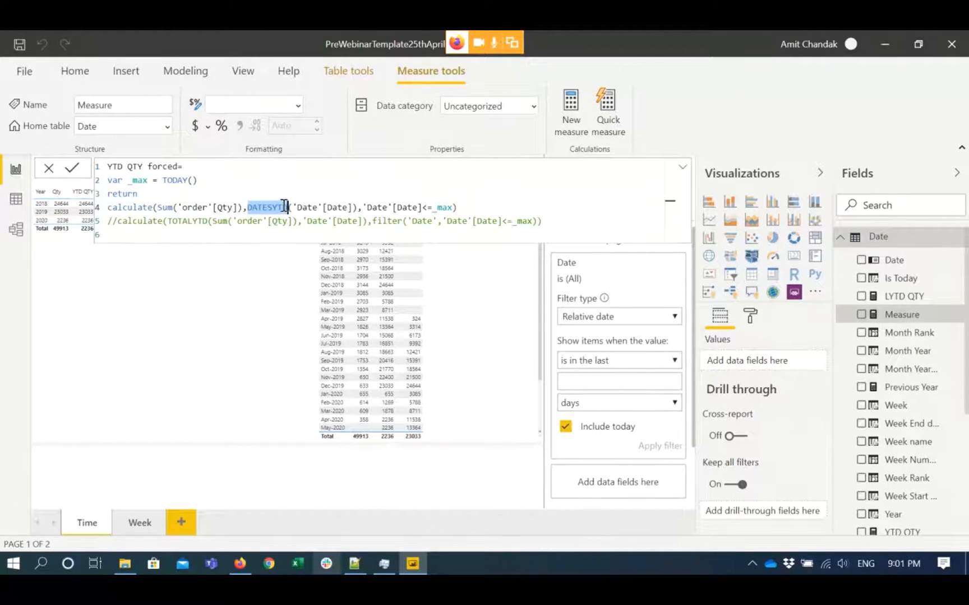
{"action": "double_click", "coordinate": [379, 208]}
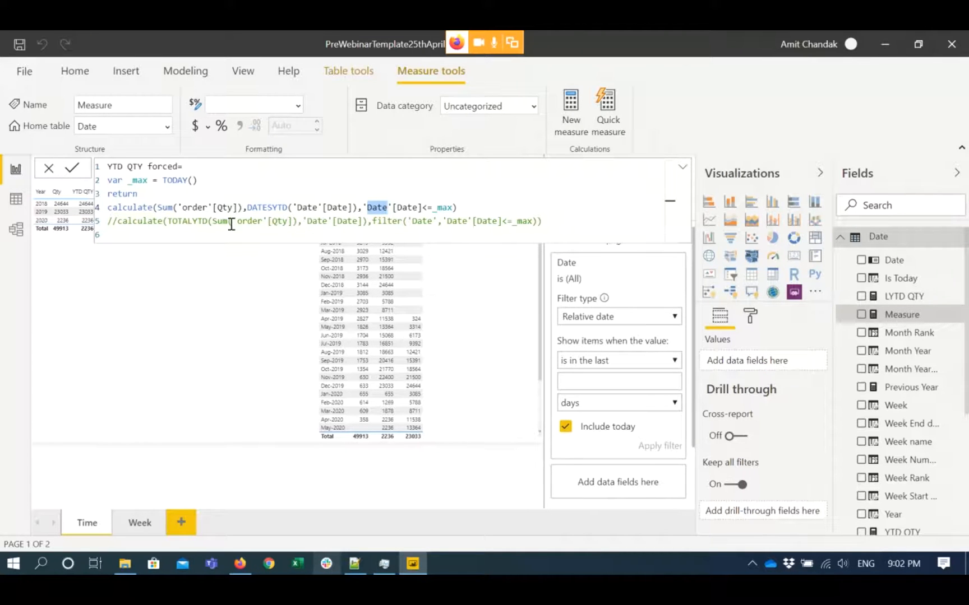
{"action": "double_click", "coordinate": [199, 221]}
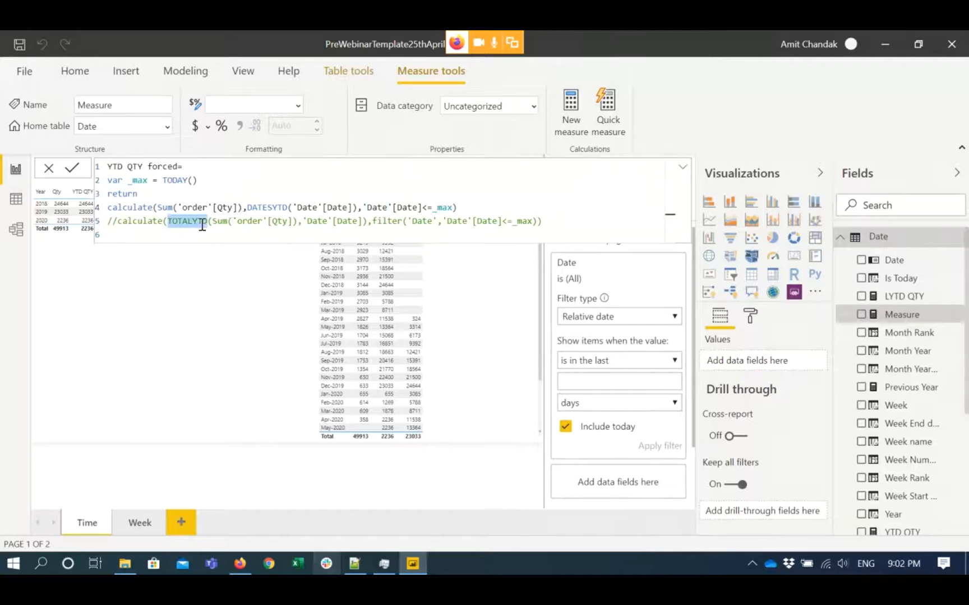
{"action": "left_click", "coordinate": [362, 222]}
Copy the LYTD QTY forced formula from the webinar steps file in Notepad++ into a new Power BI measure.
{"action": "left_click", "coordinate": [354, 564]}
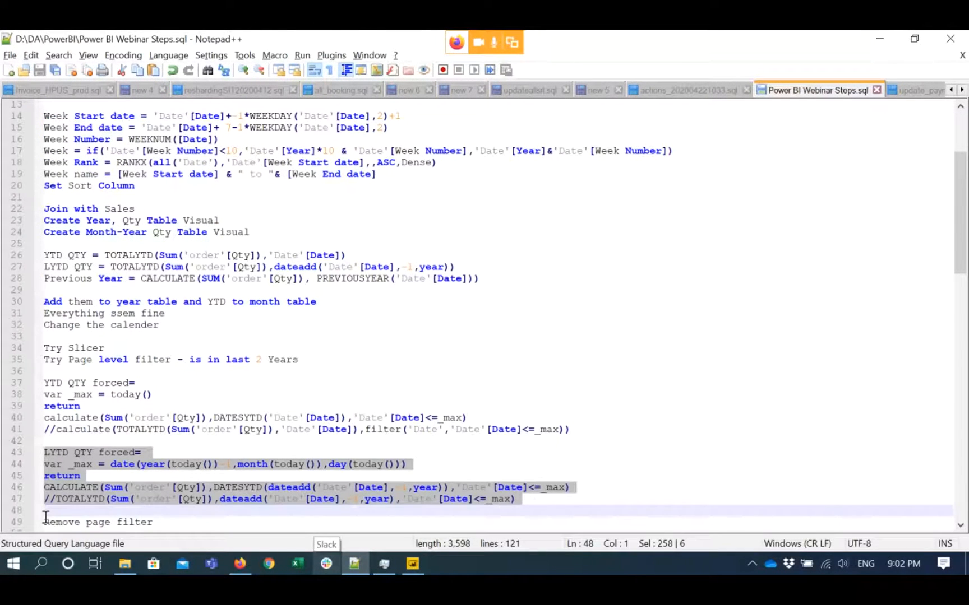
{"action": "key", "text": "alt+Tab"}
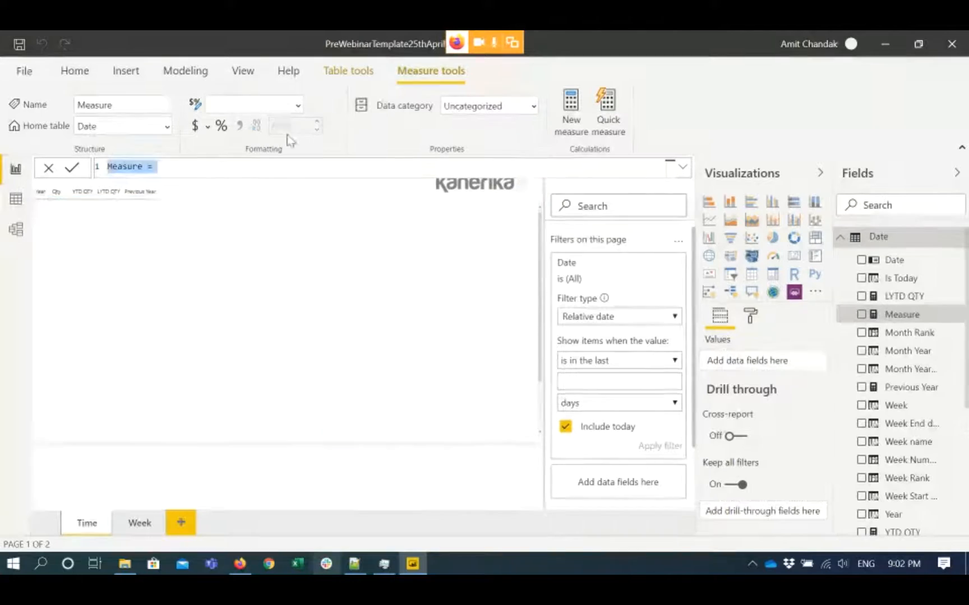
{"action": "type", "text": "LYTD QTY forced= var _max = date(year(today())-1,month(today()),day(today())) return CALCULATE(Sum('order'[Qty]),DATESYTD(dateadd('Date'[Date],-1,year)),'Date'[Date]<=_max) //TOTALYTD(Sum('order'[Qty]),dateadd('Date'[Date],-1,year),'Date'[Date]<=_max)"}
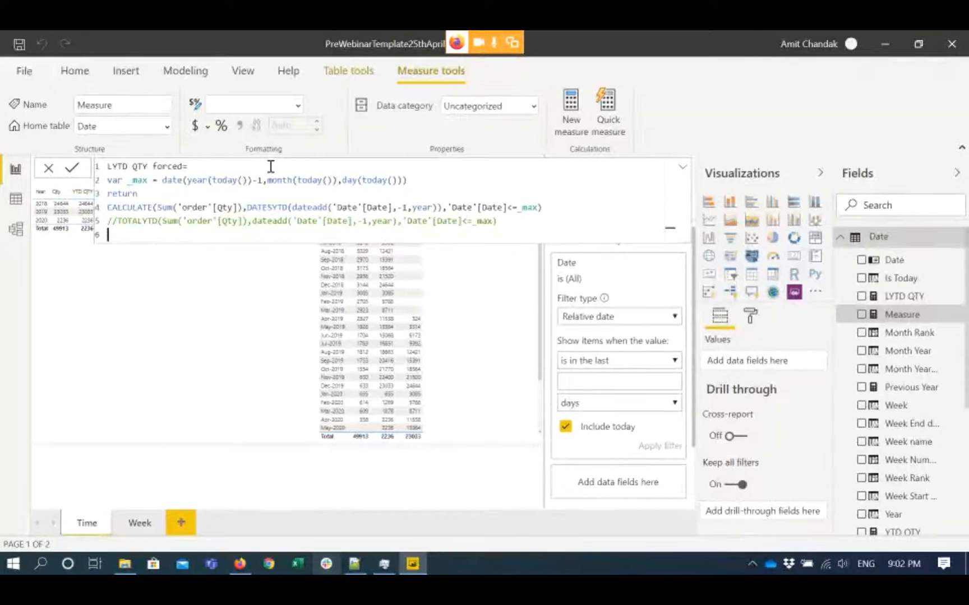
Examine the LYTD QTY forced formula: the date expression in _max, the DATESYTD and dateadd functions, and the 'Date'[Date]<=_max filter.
{"action": "left_click", "coordinate": [259, 199]}
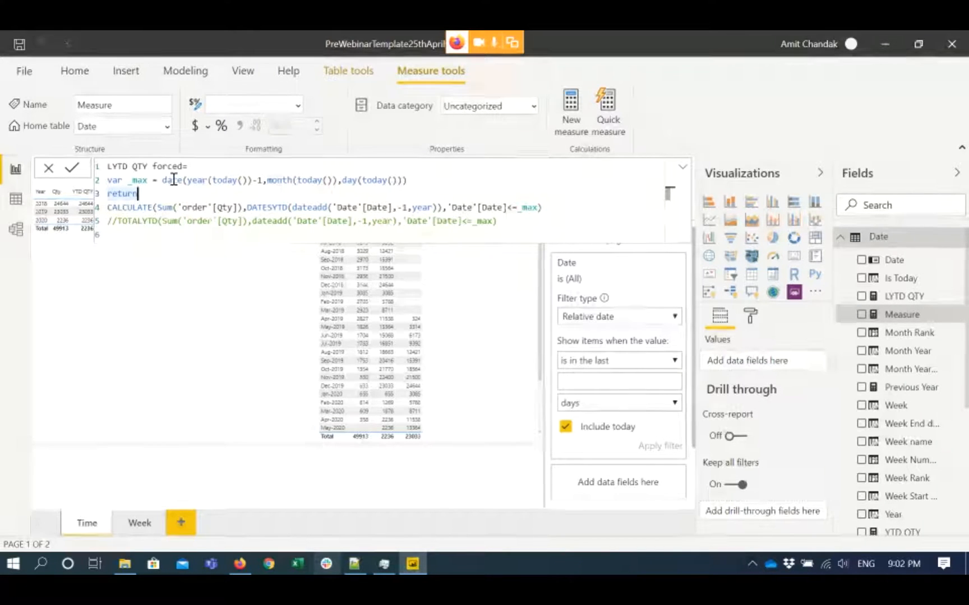
{"action": "double_click", "coordinate": [171, 180]}
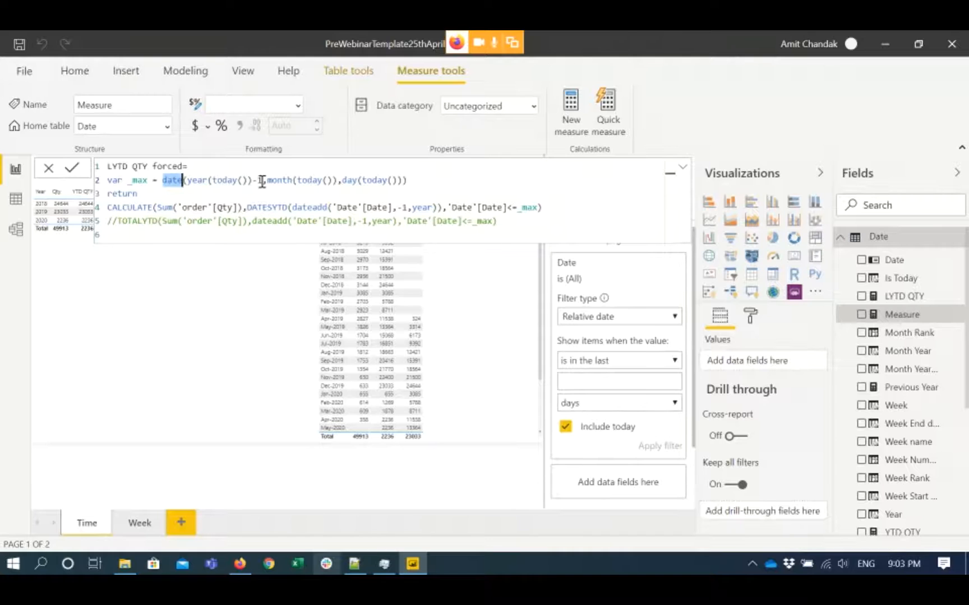
{"action": "left_click_drag", "start_coordinate": [253, 180], "coordinate": [263, 181]}
{"action": "left_click", "coordinate": [337, 183]}
{"action": "left_click", "coordinate": [404, 180]}
{"action": "type", "text": ")"}
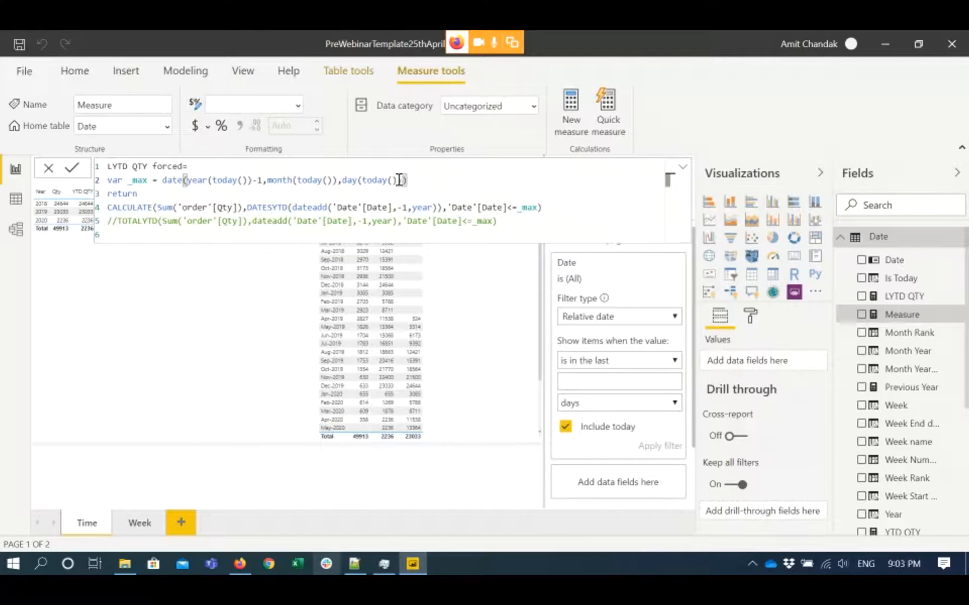
{"action": "left_click", "coordinate": [477, 209]}
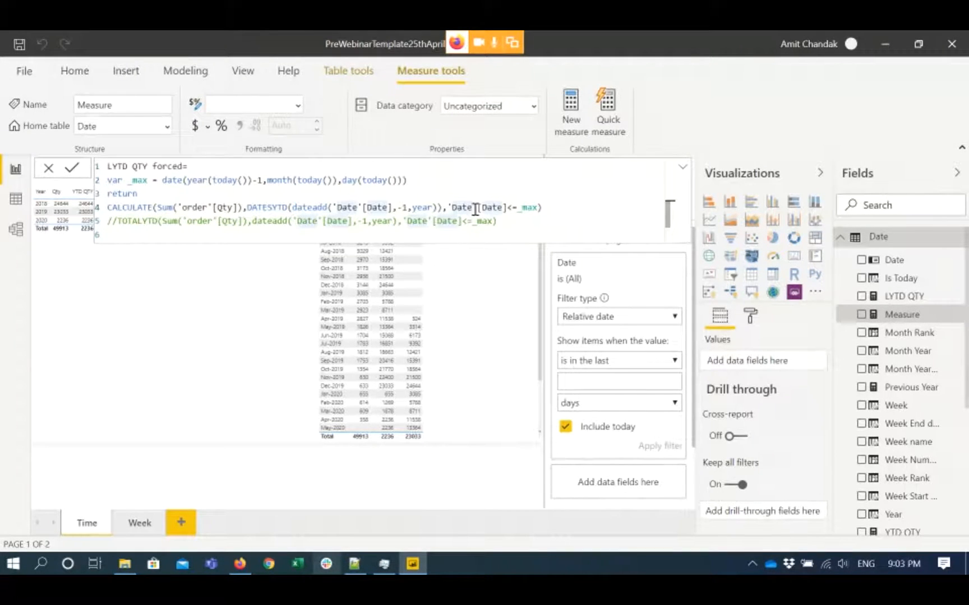
{"action": "double_click", "coordinate": [521, 209]}
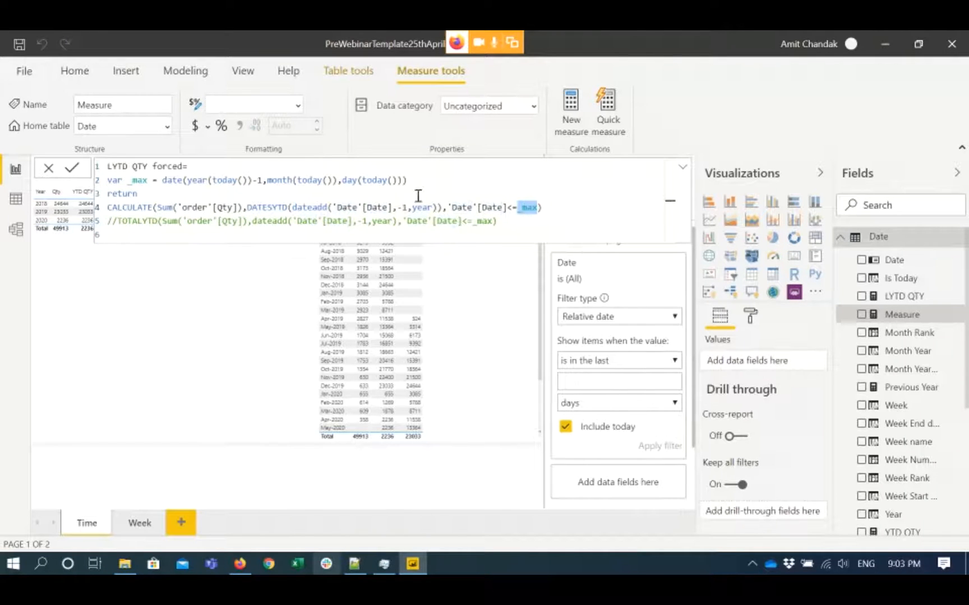
{"action": "double_click", "coordinate": [272, 209]}
{"action": "double_click", "coordinate": [300, 209]}
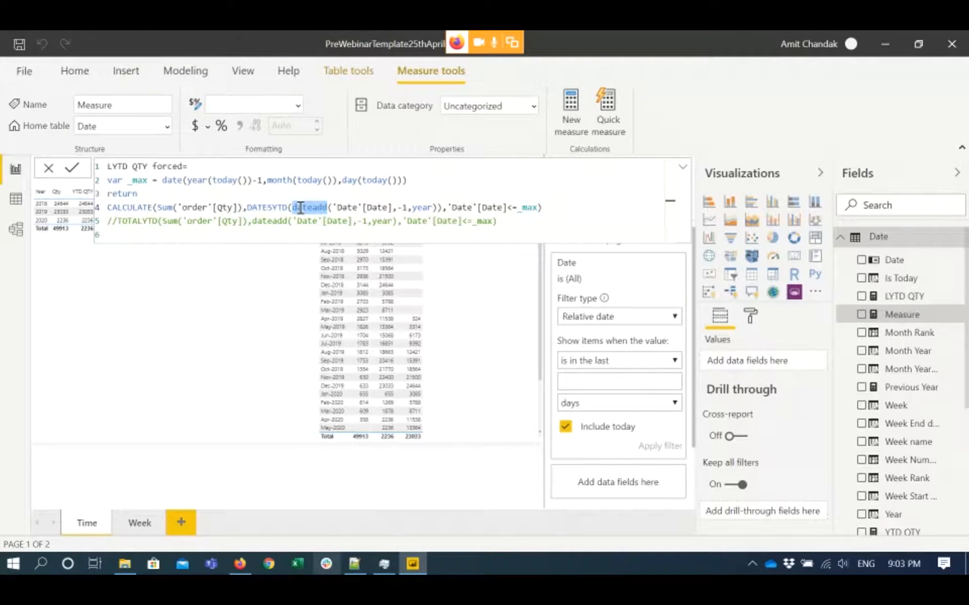
{"action": "left_click", "coordinate": [242, 208]}
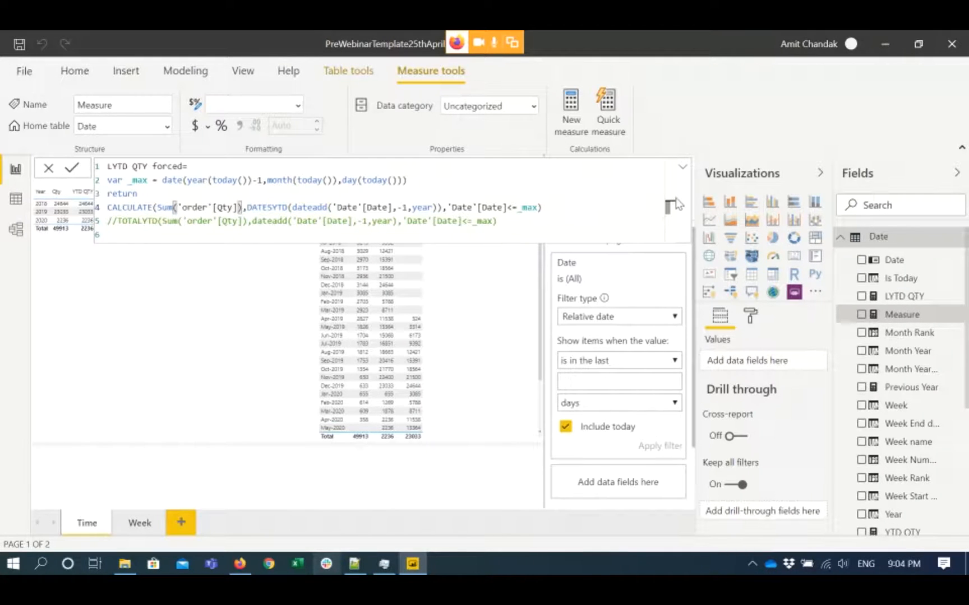
Save the LYTD QTY forced measure and collapse its formula.
{"action": "key", "text": "Return"}
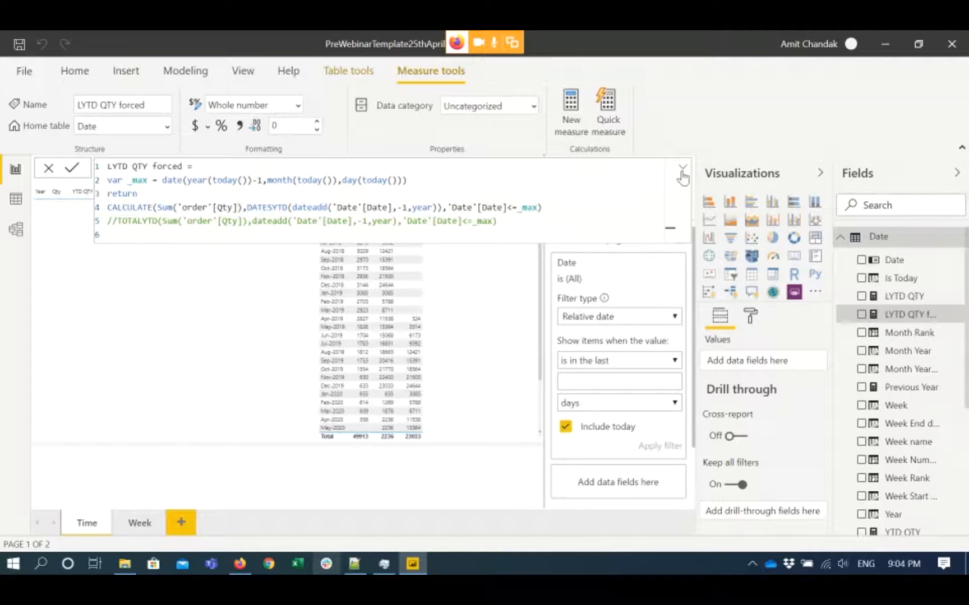
{"action": "left_click", "coordinate": [682, 173]}
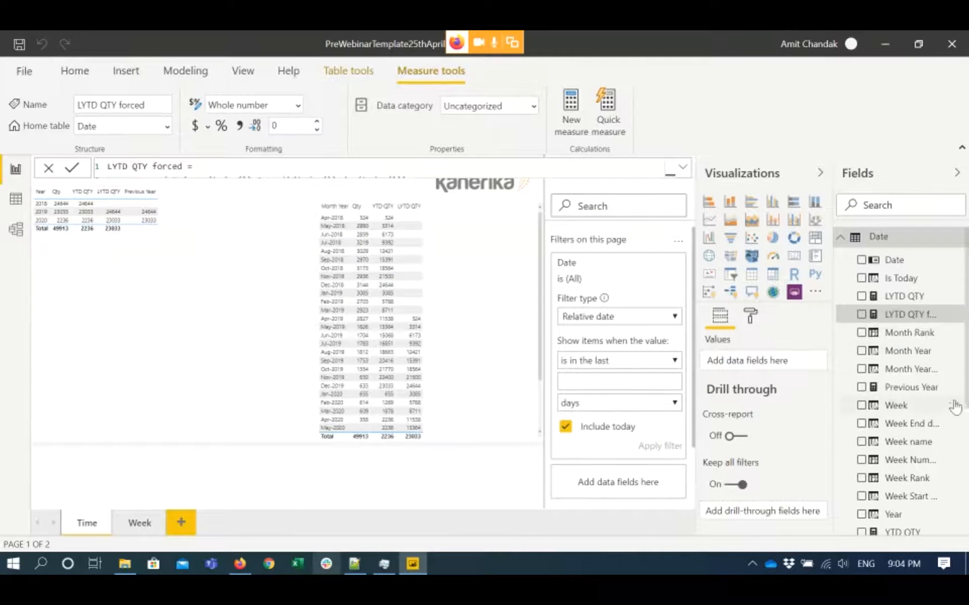
Add the YTD QTY forced and LYTD QTY forced measures to the yearly quantity table.
{"action": "scroll", "coordinate": [965, 404], "scroll_direction": "down", "scroll_amount": 1}
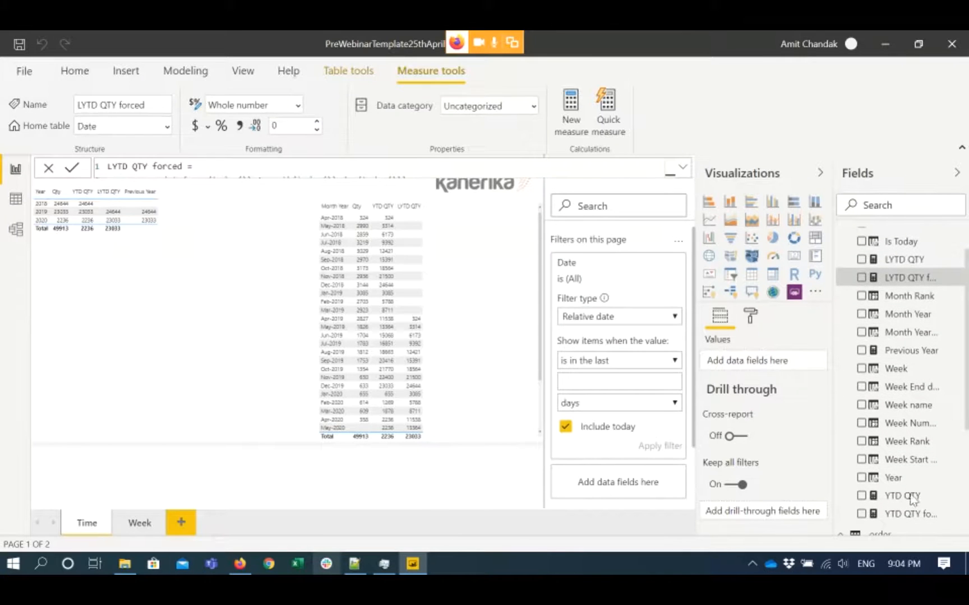
{"action": "left_click", "coordinate": [861, 515]}
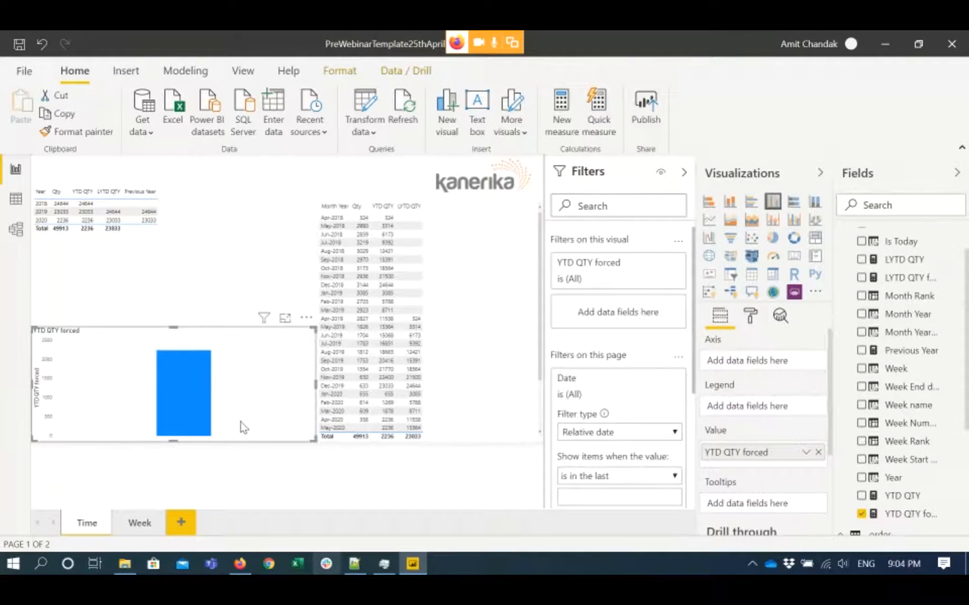
{"action": "key", "text": "Delete"}
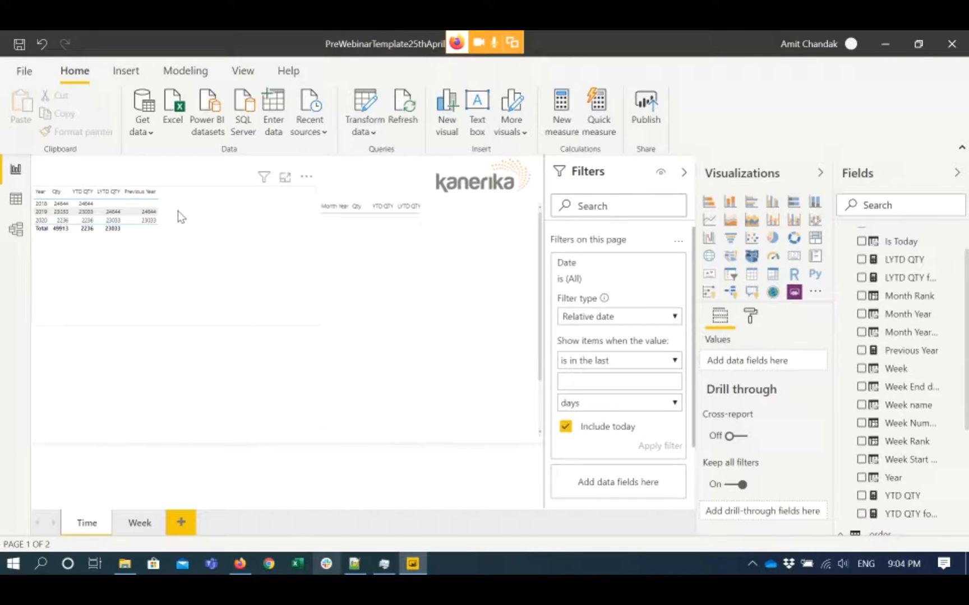
{"action": "left_click", "coordinate": [181, 219]}
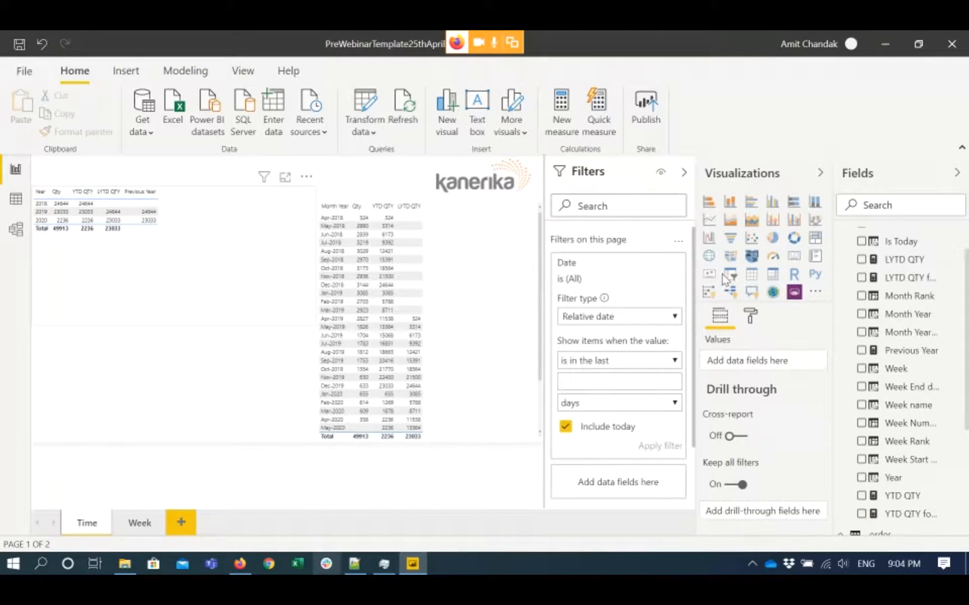
{"action": "left_click", "coordinate": [861, 514]}
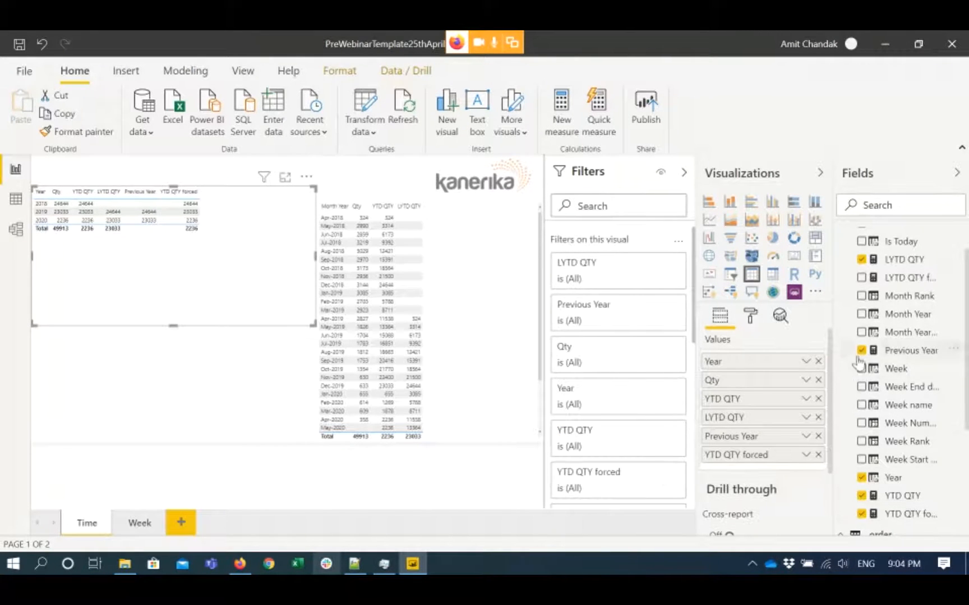
{"action": "left_click", "coordinate": [861, 277]}
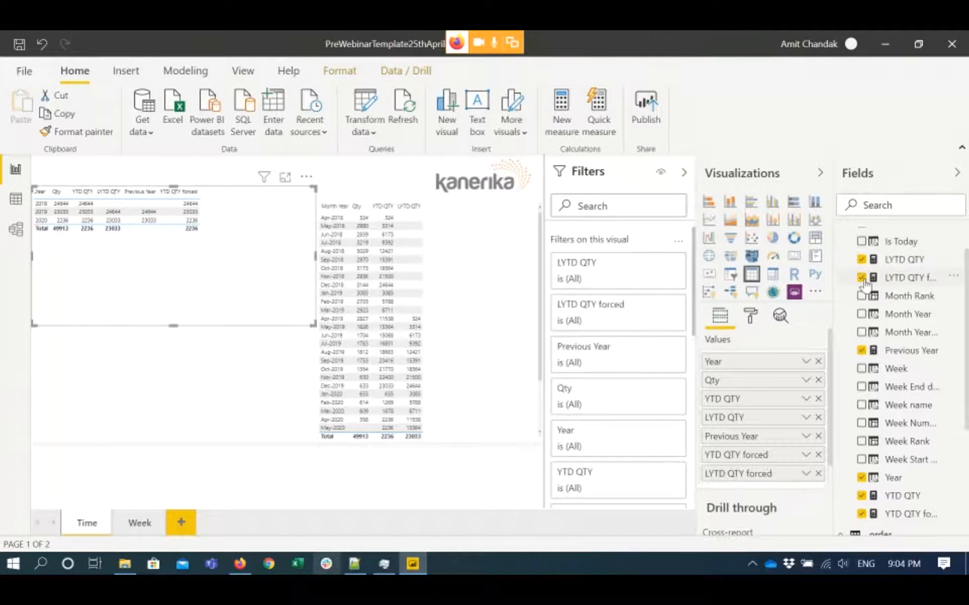
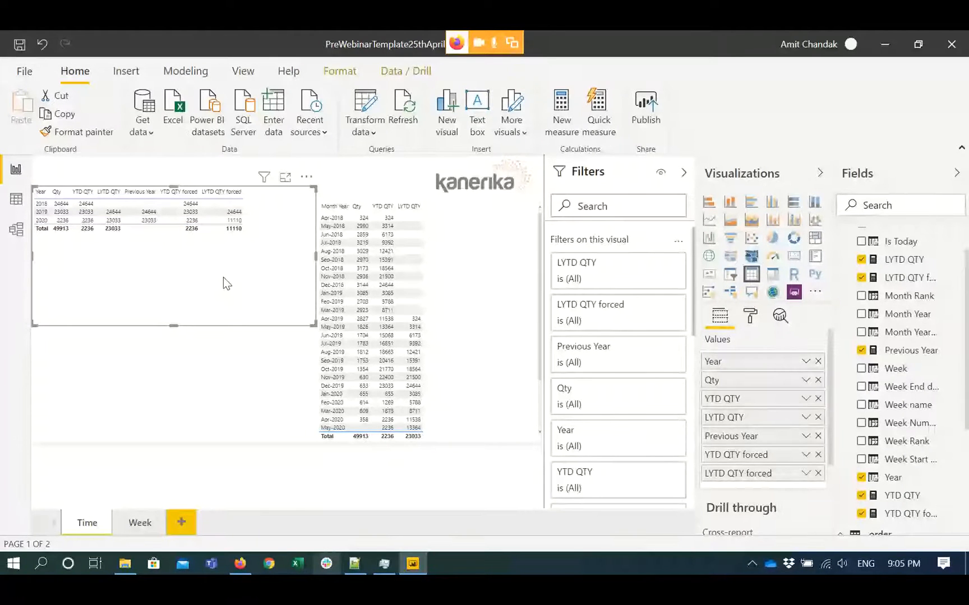
{"action": "left_click", "coordinate": [240, 565]}
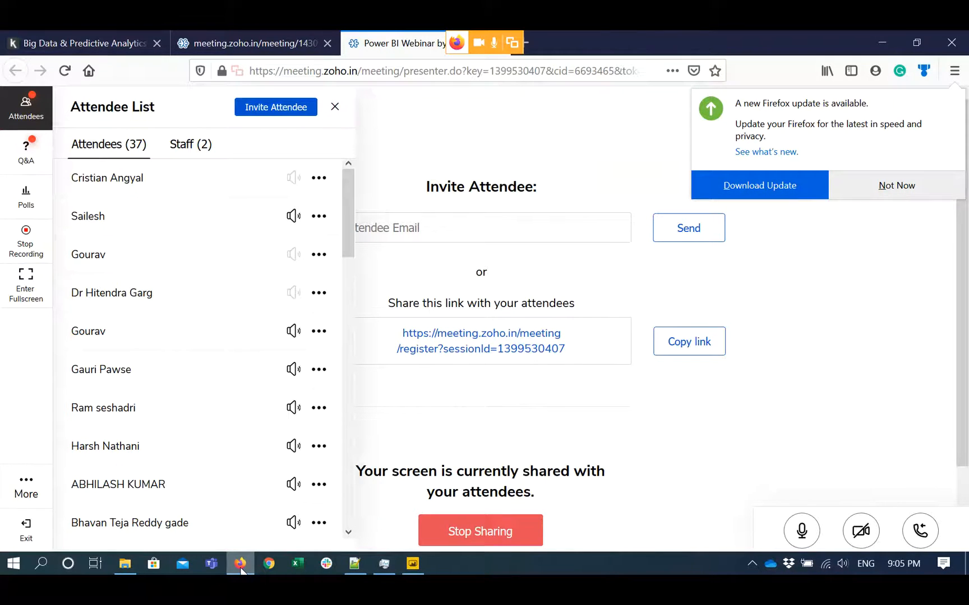
{"action": "left_click", "coordinate": [241, 566]}
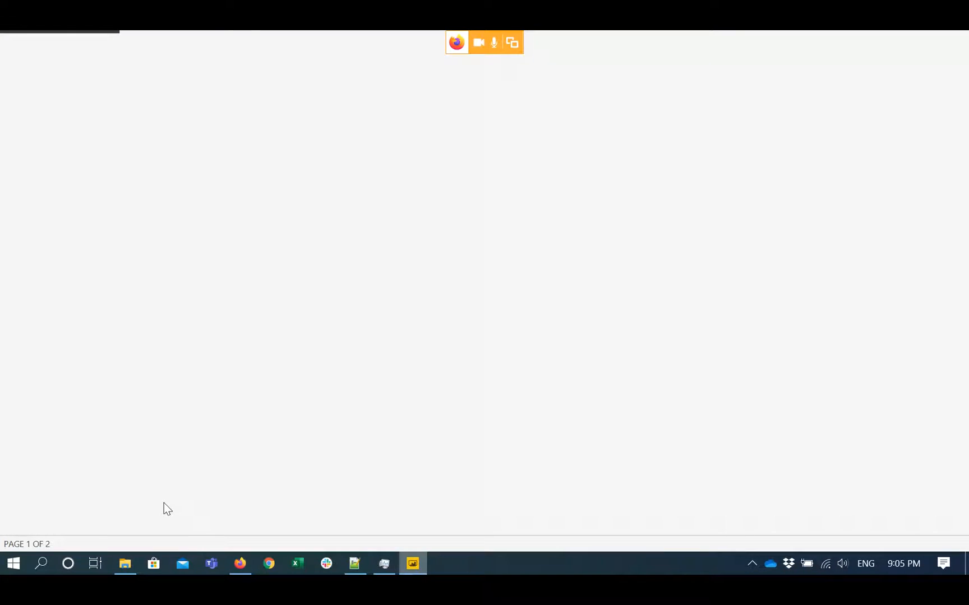
{"action": "key", "text": "alt+Tab"}
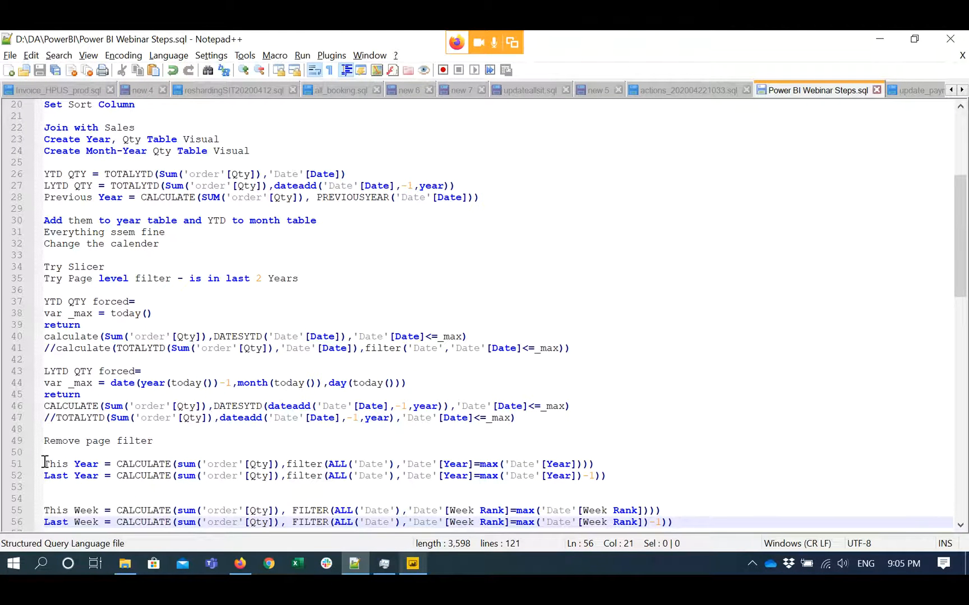
{"action": "left_click", "coordinate": [44, 462]}
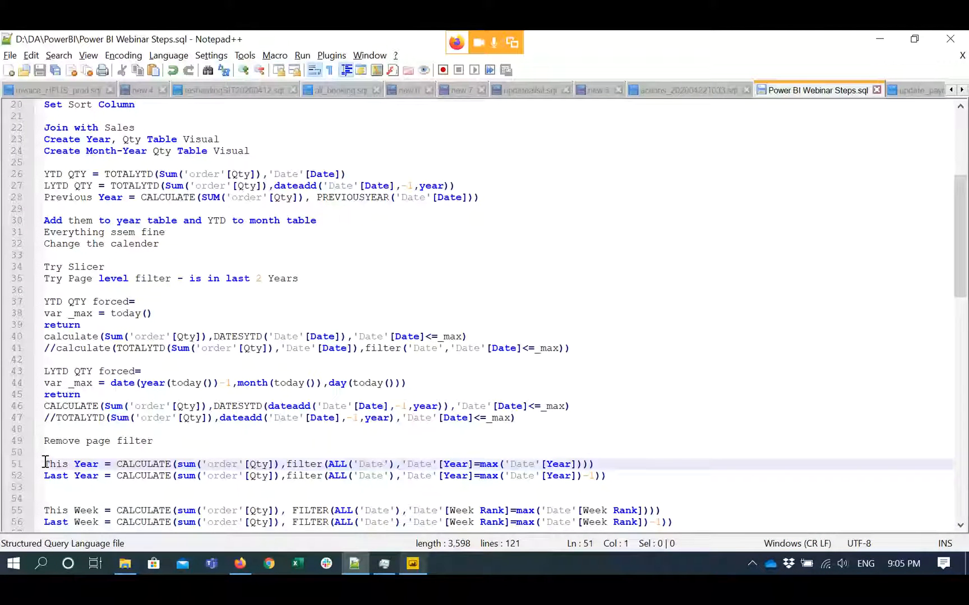
{"action": "key", "text": "alt+Tab"}
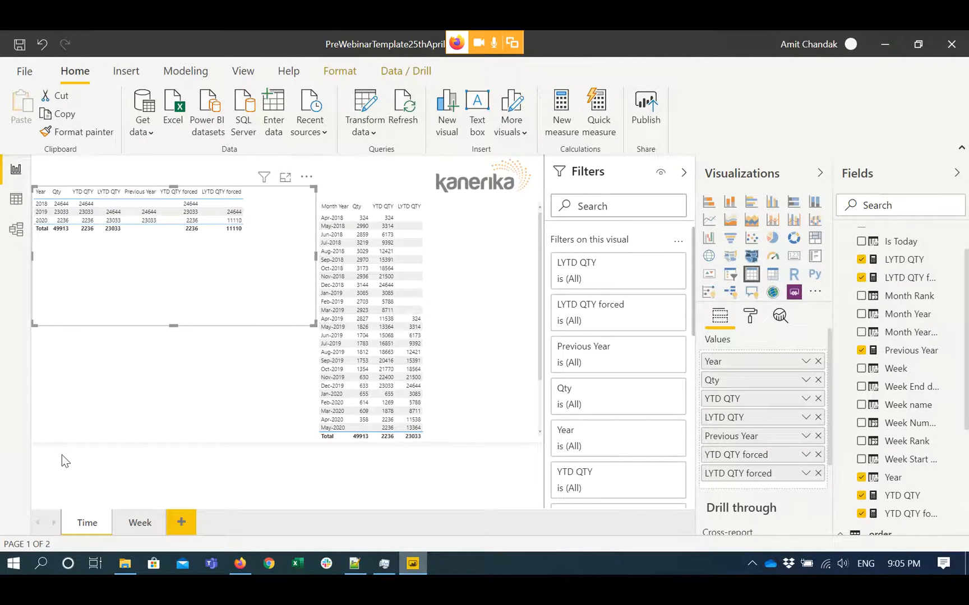
Narrow the month-year table by moving its left edge inward and widen the yearly table into the freed space.
{"action": "left_click", "coordinate": [321, 339]}
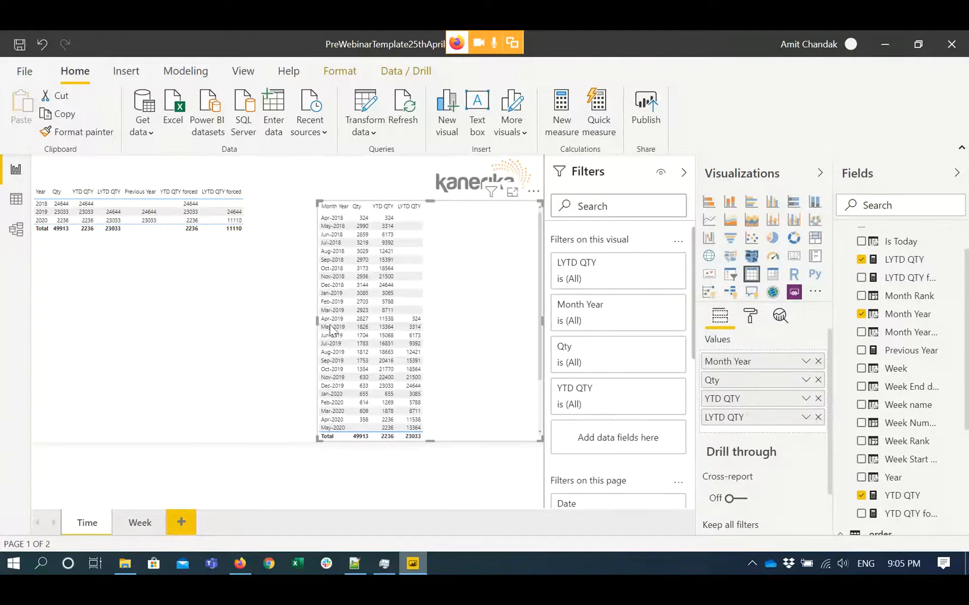
{"action": "left_click_drag", "start_coordinate": [354, 324], "coordinate": [361, 324]}
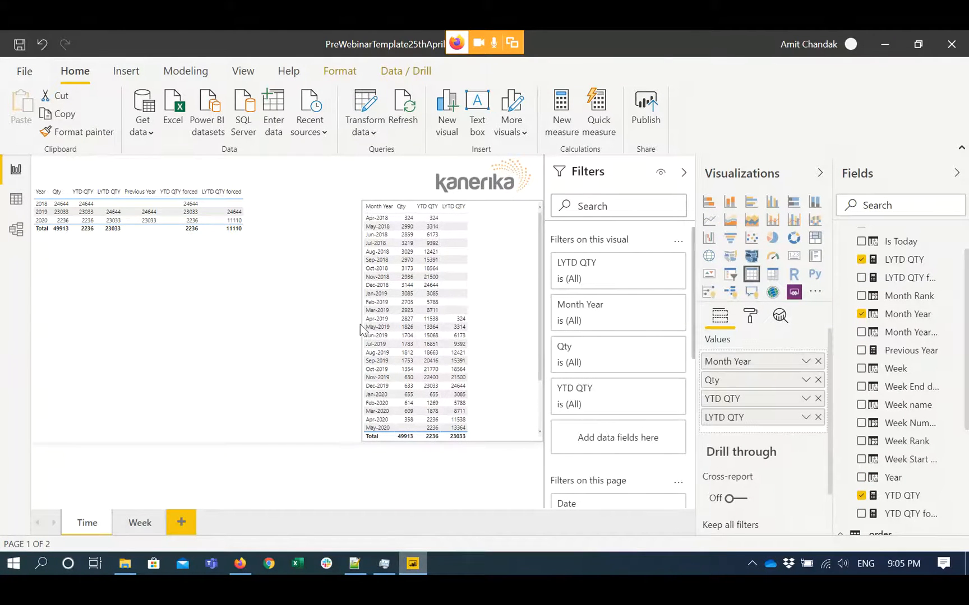
{"action": "left_click", "coordinate": [318, 251]}
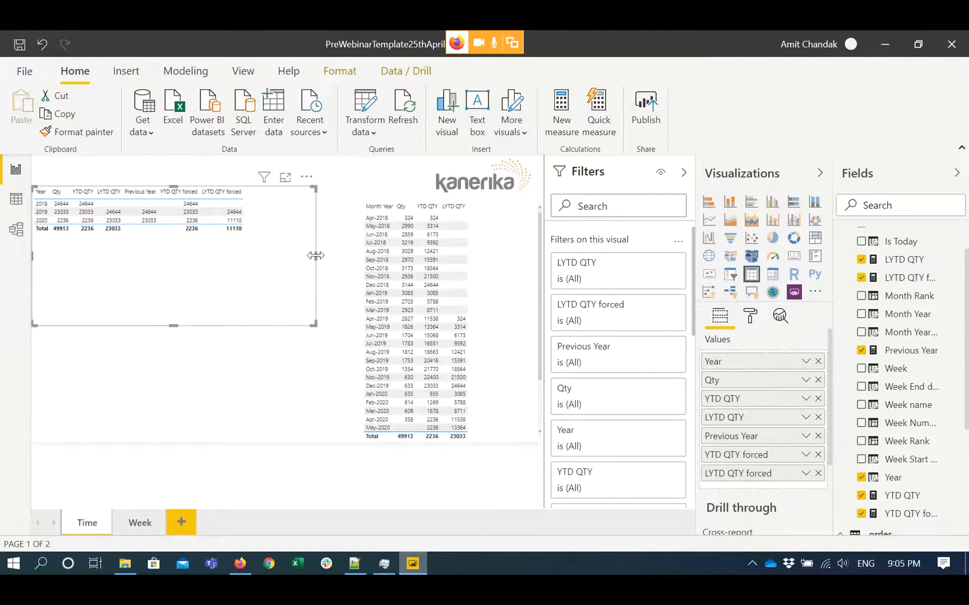
{"action": "left_click_drag", "start_coordinate": [315, 256], "coordinate": [346, 260]}
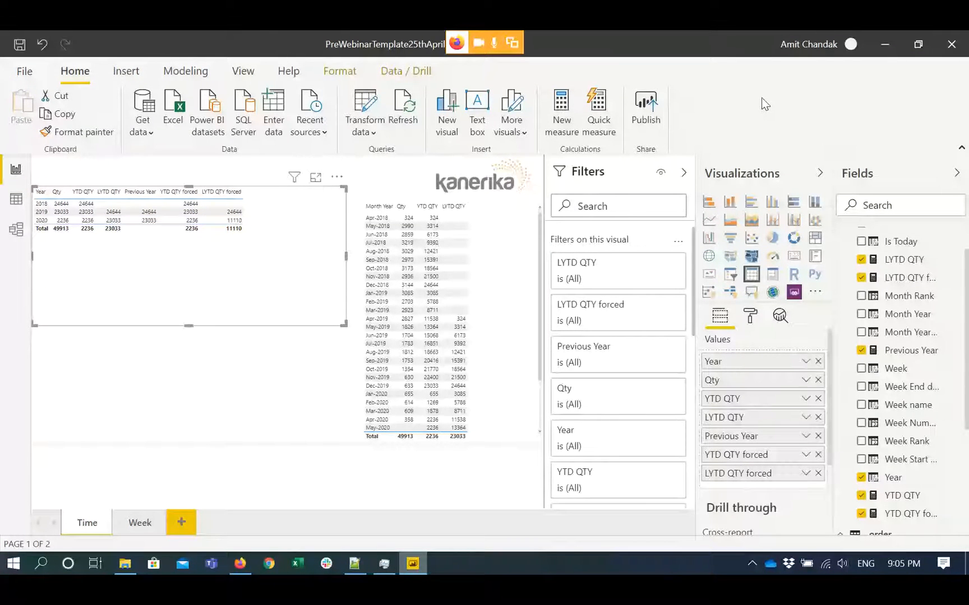
Create the measure This Year = CALCULATE(sum('order'[Qty]),filter(ALL('Date'),'Date'[Year]=max('Date'[Year]))).
{"action": "key", "text": "ctrl+z"}
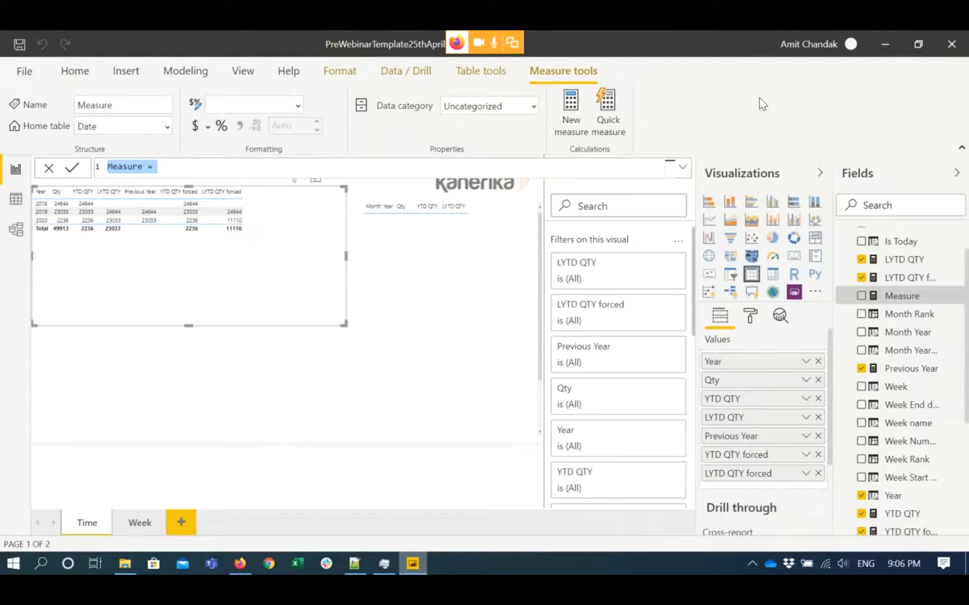
{"action": "type", "text": "This Year = CALCULATE(sum('order'[Qty]),filter(ALL('Date'),'Date'[Year]=max('Date'[Year])))"}
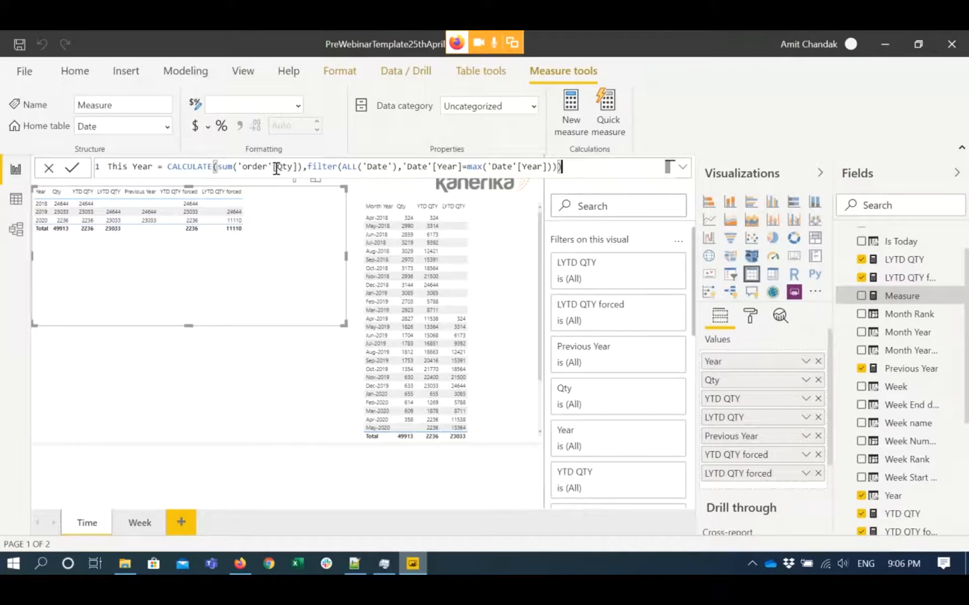
{"action": "left_click", "coordinate": [302, 168]}
{"action": "left_click_drag", "start_coordinate": [342, 169], "coordinate": [398, 170]}
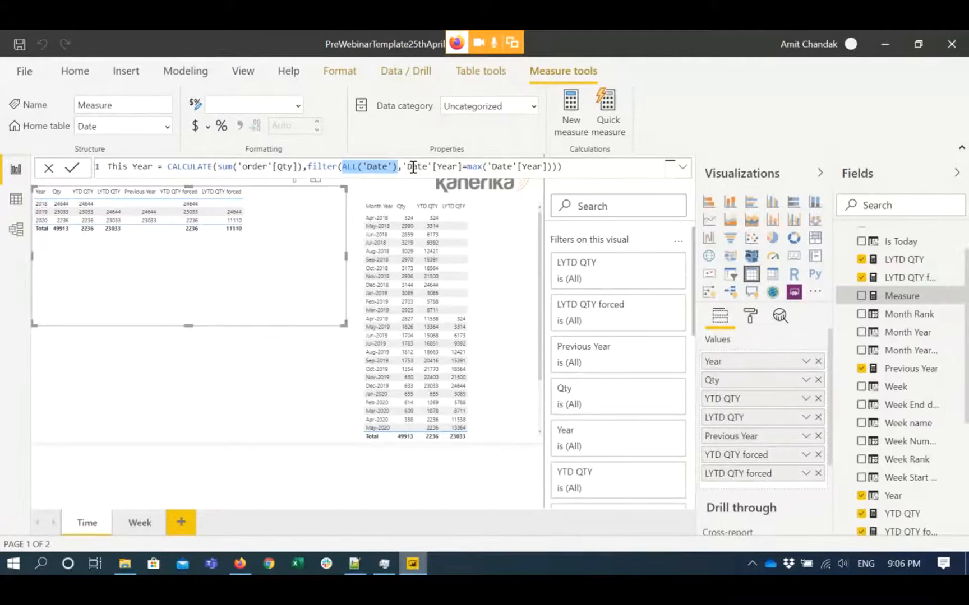
{"action": "left_click", "coordinate": [451, 170]}
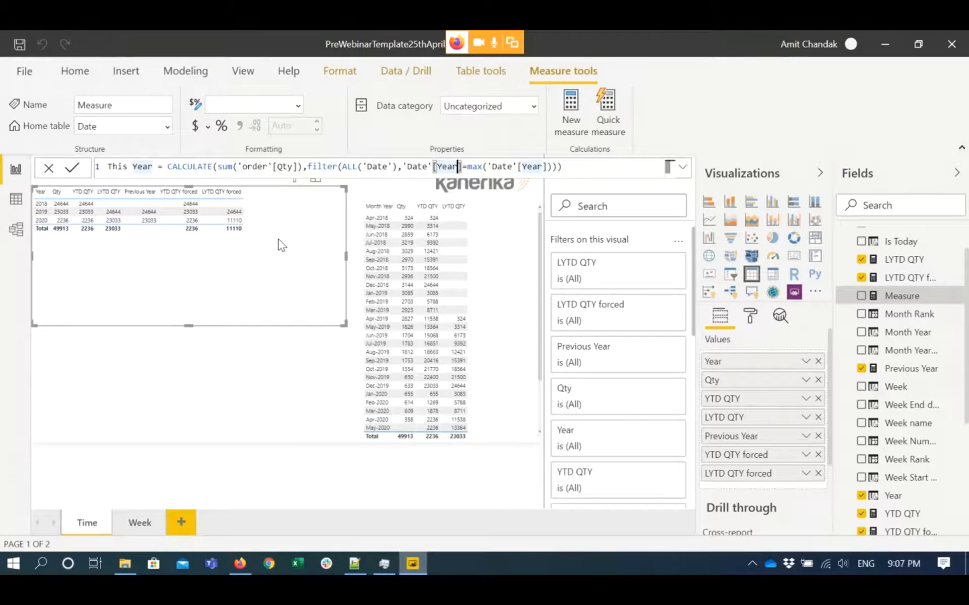
{"action": "key", "text": "Return"}
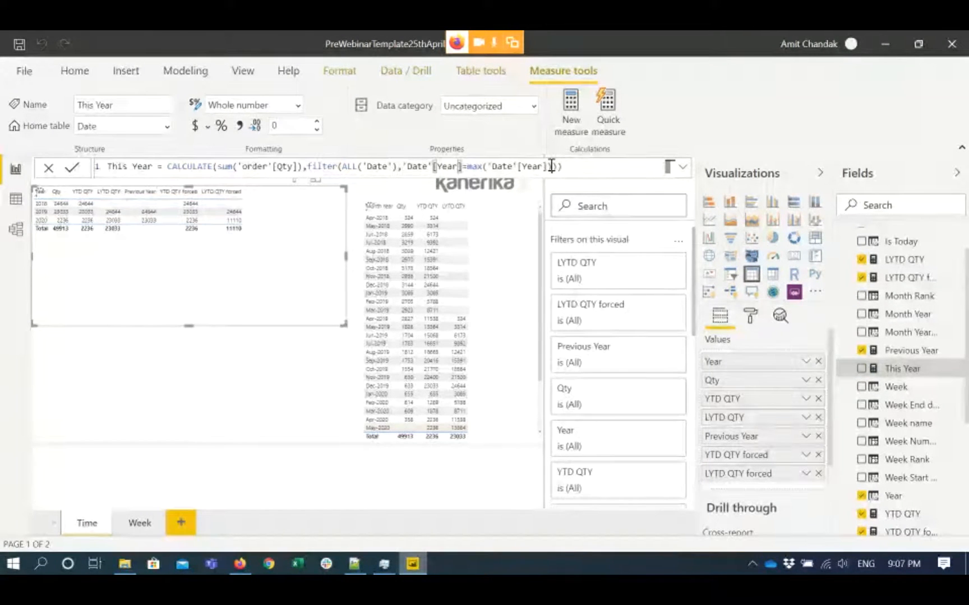
Enlarge the text of the This Year formula so that it is easier to read.
{"action": "key", "text": "ctrl+a"}
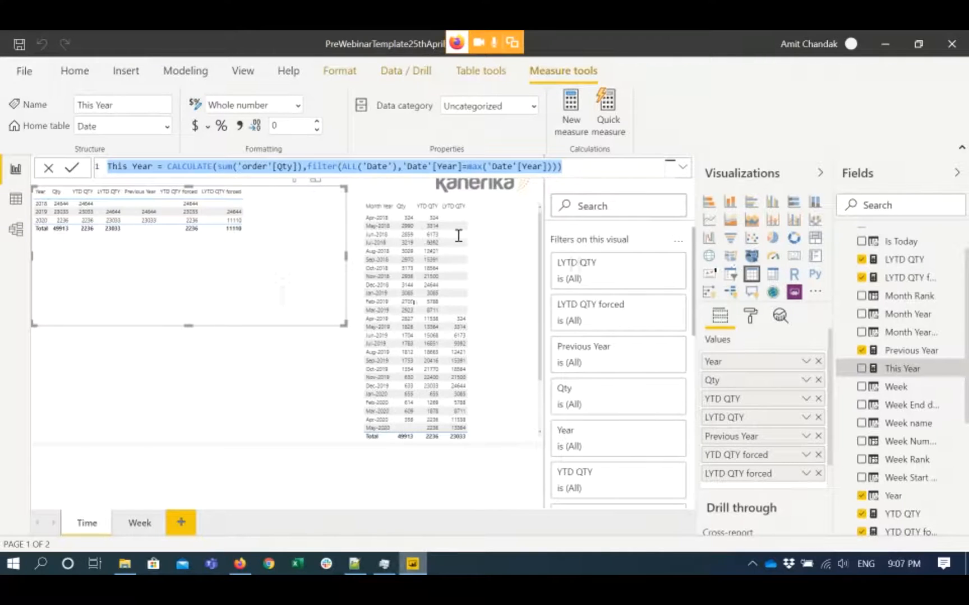
{"action": "key", "text": "Right"}
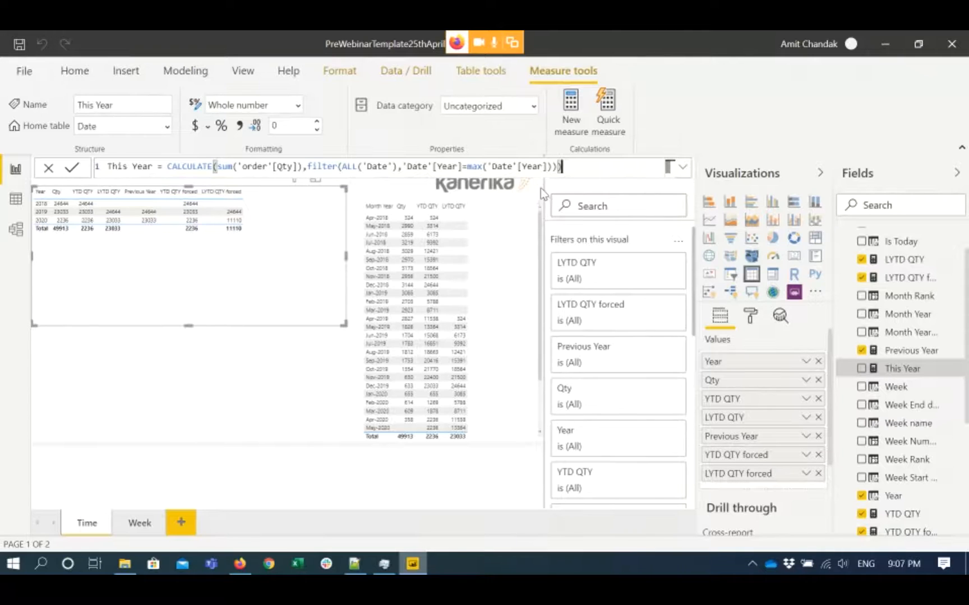
{"action": "key", "text": "ctrl+a"}
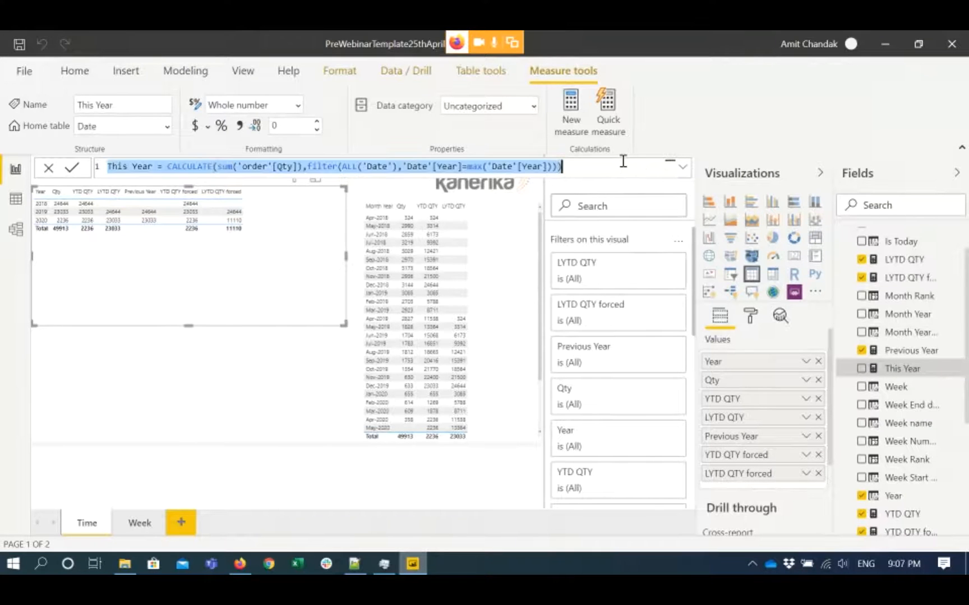
{"action": "left_click", "coordinate": [619, 165]}
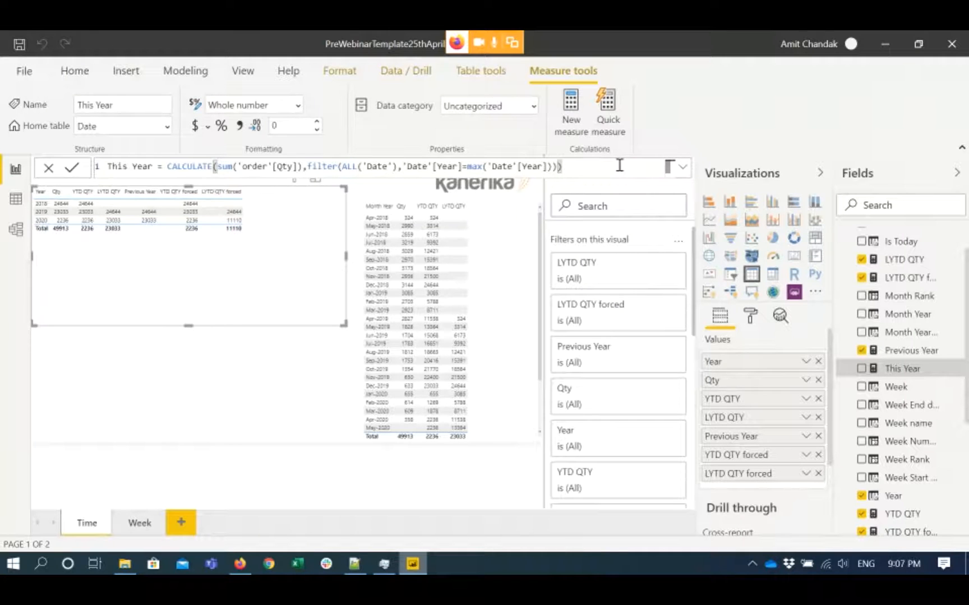
{"action": "key", "text": "ctrl+a"}
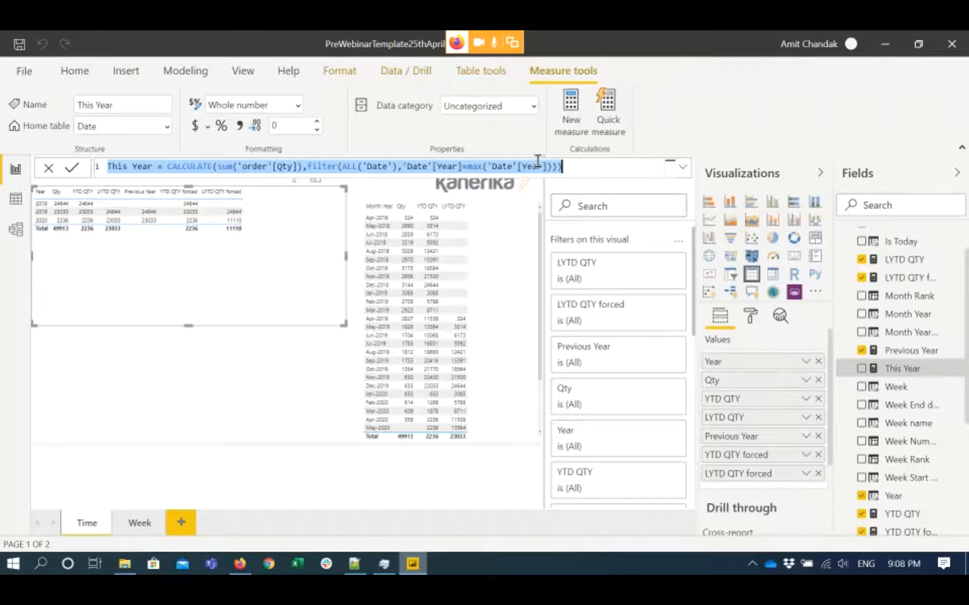
{"action": "scroll", "coordinate": [579, 167], "scroll_direction": "up", "scroll_amount": 3, "text": "ctrl"}
{"action": "left_click", "coordinate": [580, 167]}
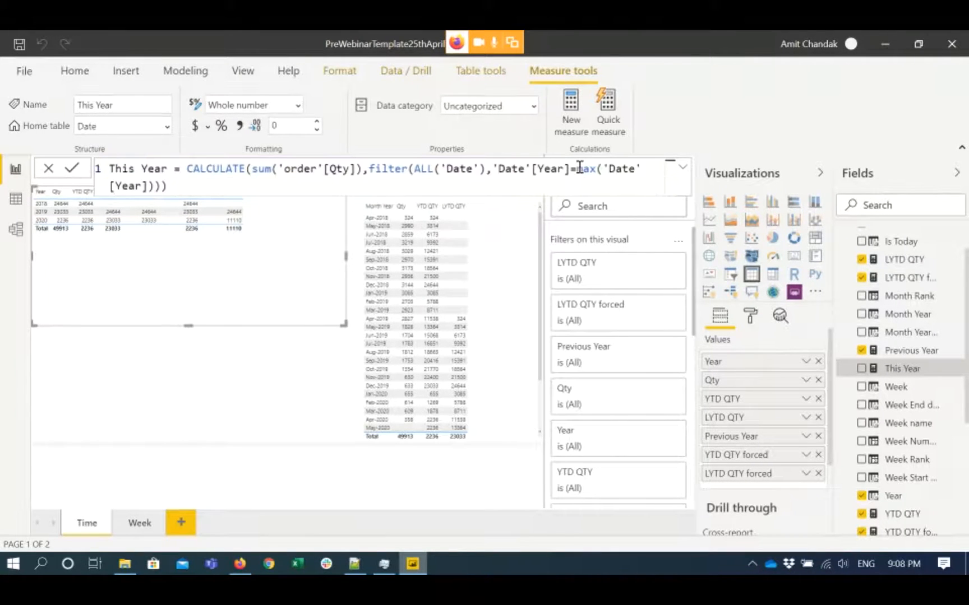
{"action": "left_click", "coordinate": [223, 183]}
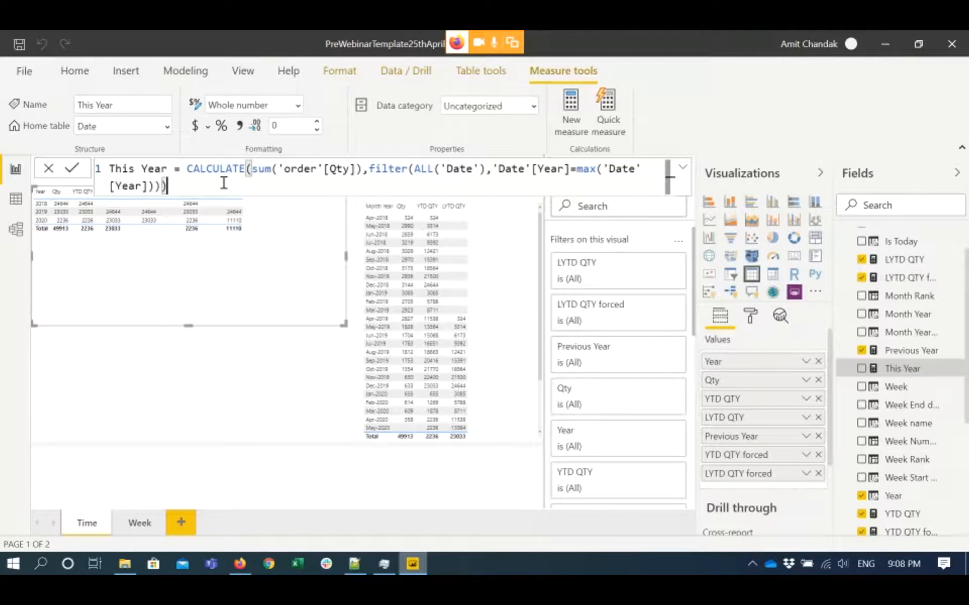
Move the yearly table down clear of the formula bar and set its grid text size to 13 pt.
{"action": "left_click_drag", "start_coordinate": [181, 277], "coordinate": [181, 306]}
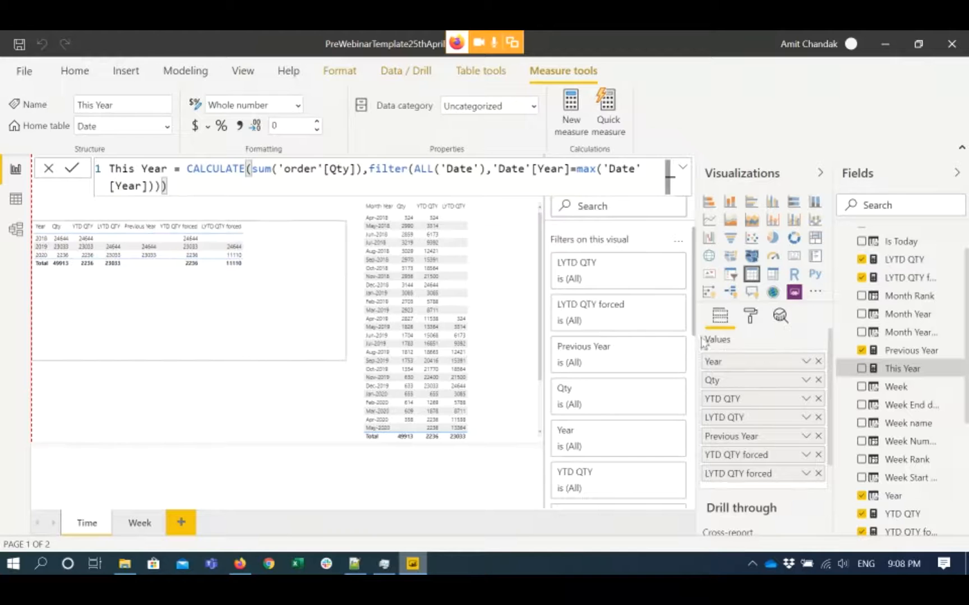
{"action": "left_click", "coordinate": [751, 317]}
{"action": "left_click", "coordinate": [725, 320]}
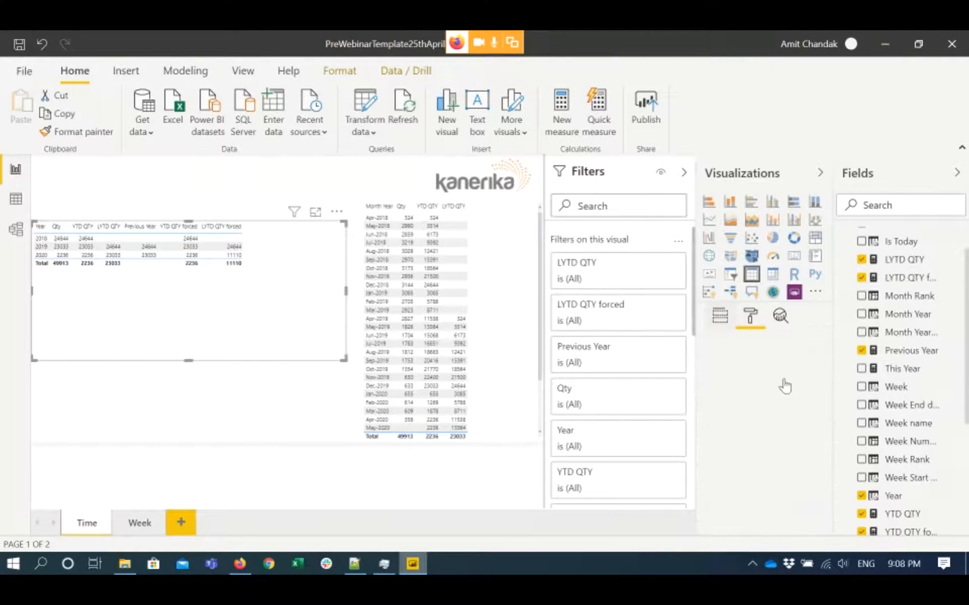
{"action": "left_click", "coordinate": [752, 317]}
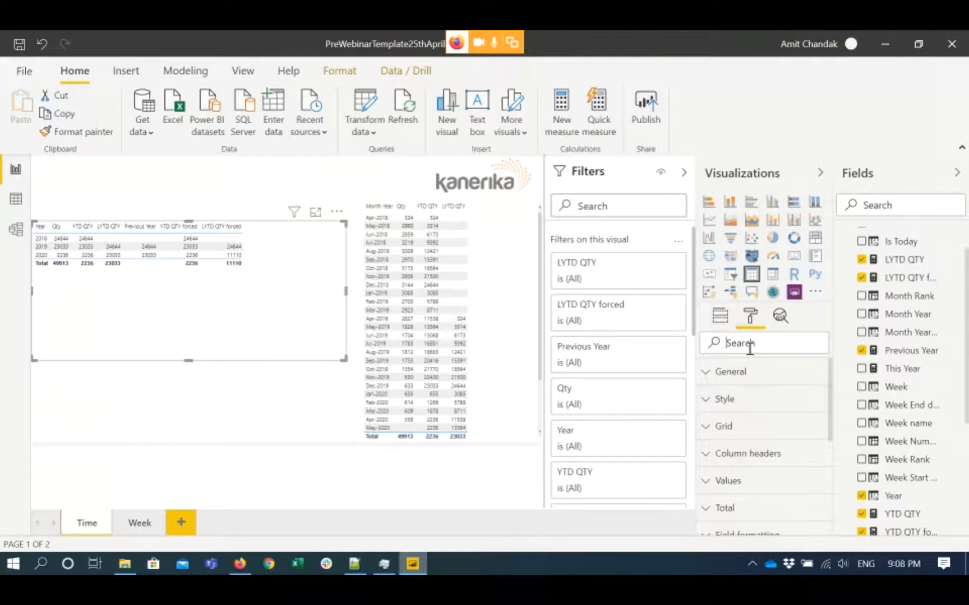
{"action": "left_click", "coordinate": [750, 344]}
{"action": "type", "text": "for"}
{"action": "type", "text": "t"}
{"action": "double_click", "coordinate": [736, 345]}
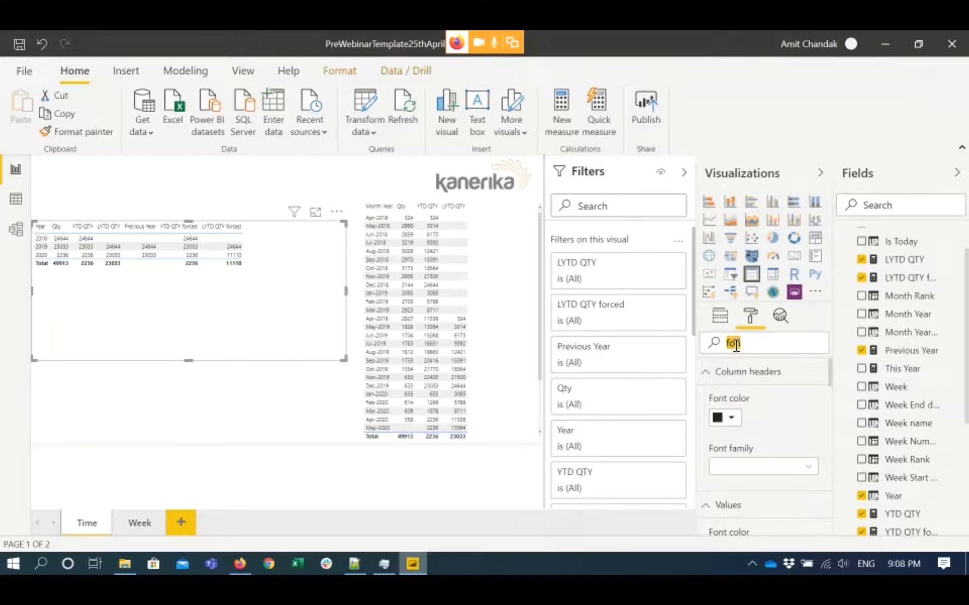
{"action": "type", "text": "Size"}
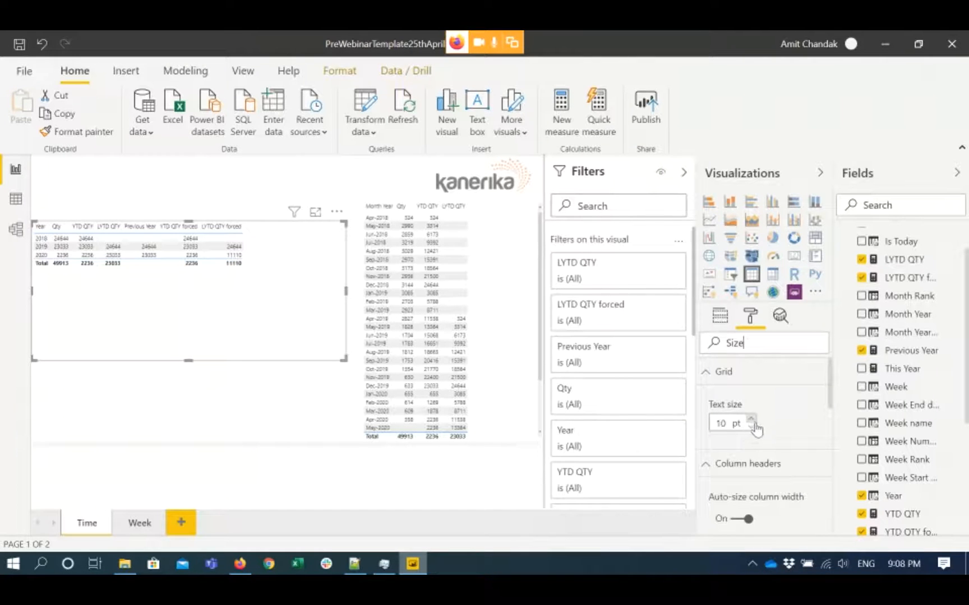
{"action": "left_click", "coordinate": [750, 419]}
{"action": "left_click", "coordinate": [750, 419]}
{"action": "left_click", "coordinate": [750, 419]}
Review the This Year formula, and resize the tables again with a much narrower month-year table and a wider yearly table.
{"action": "left_click", "coordinate": [901, 370]}
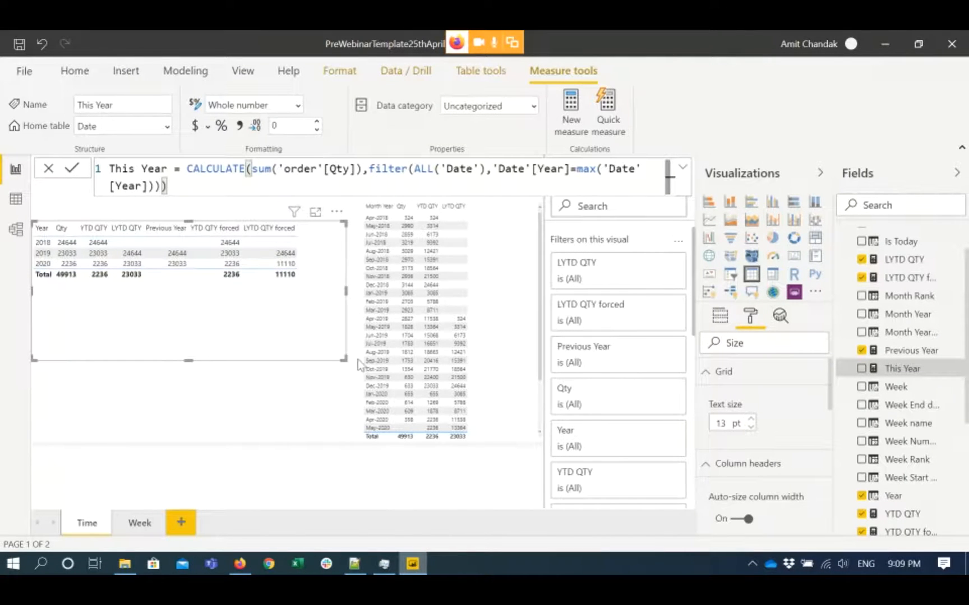
{"action": "left_click", "coordinate": [496, 403]}
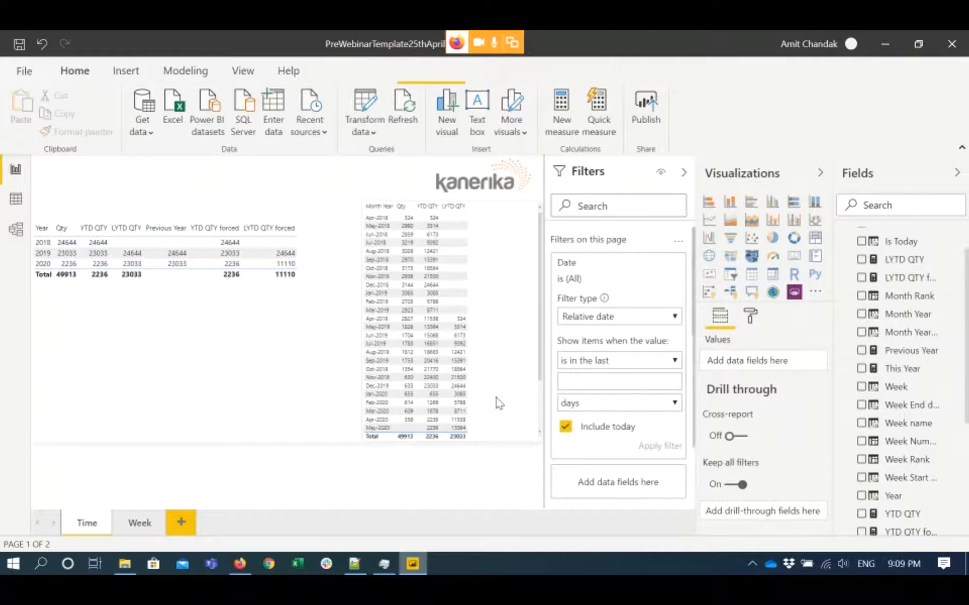
{"action": "left_click", "coordinate": [363, 324]}
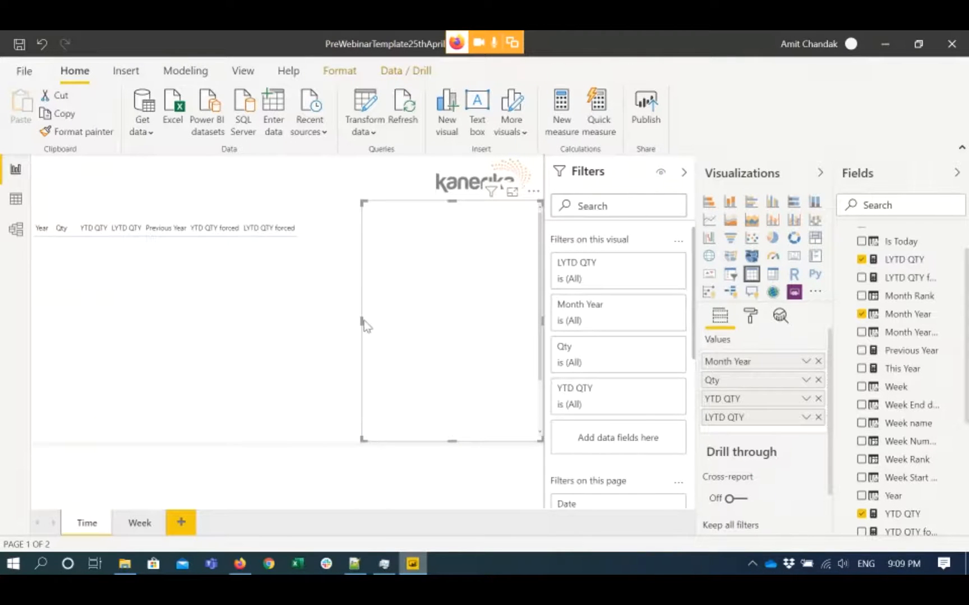
{"action": "left_click_drag", "start_coordinate": [361, 324], "coordinate": [450, 325]}
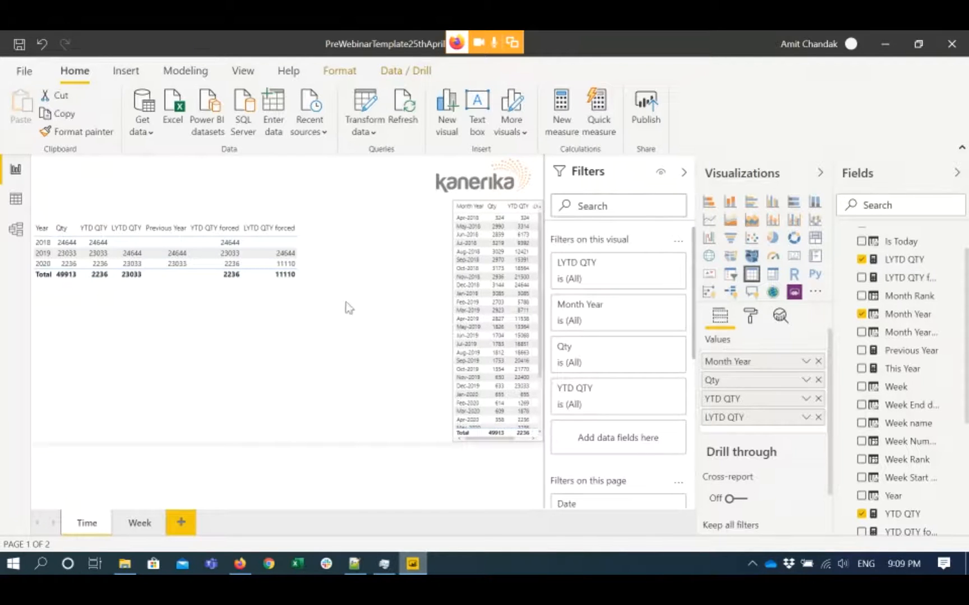
{"action": "left_click", "coordinate": [287, 311]}
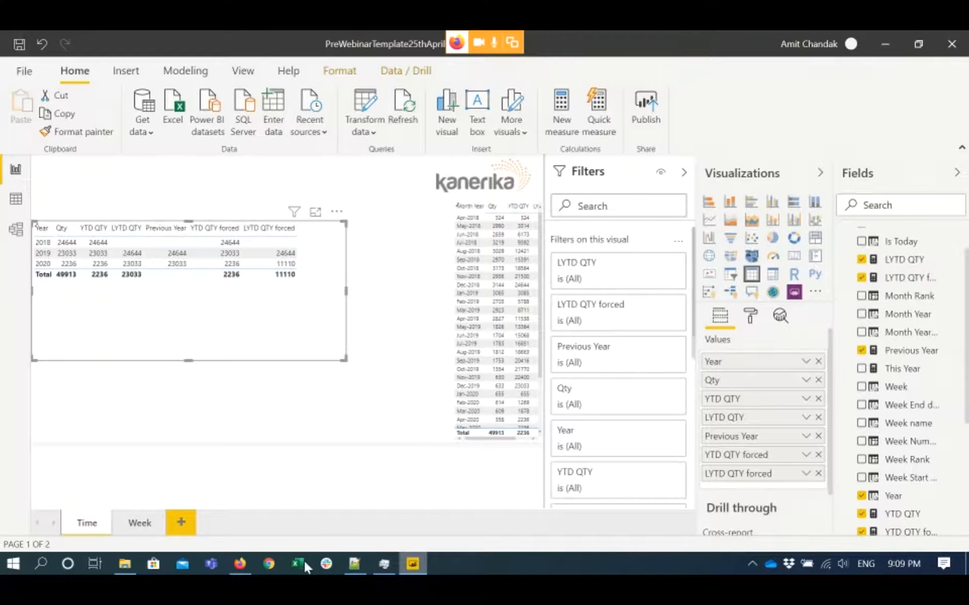
{"action": "left_click_drag", "start_coordinate": [345, 291], "coordinate": [415, 291]}
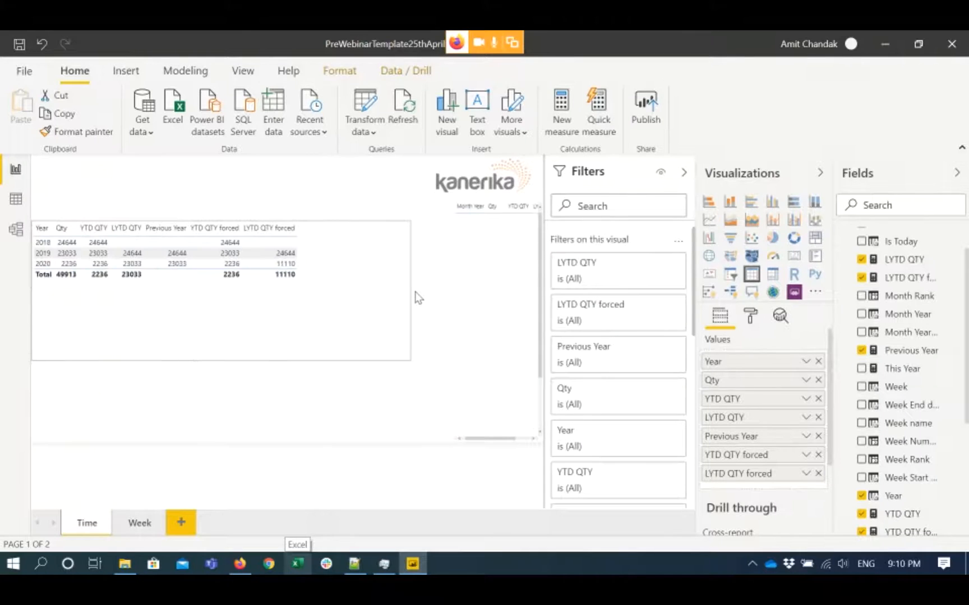
Copy the Last Year formula from the webinar steps file in Notepad++ and return to Power BI.
{"action": "left_click", "coordinate": [354, 564]}
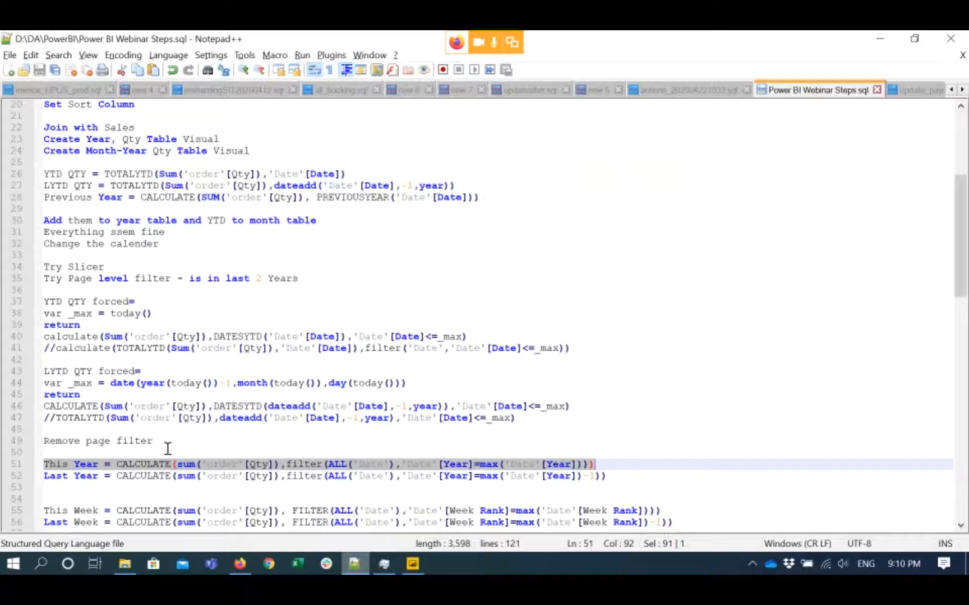
{"action": "triple_click", "coordinate": [48, 478]}
{"action": "key", "text": "ctrl+c"}
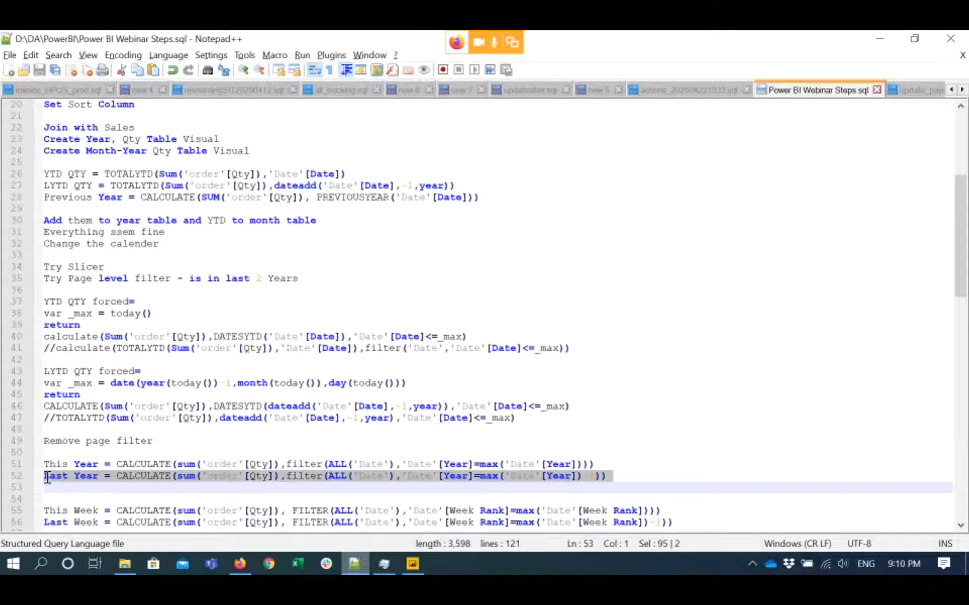
{"action": "key", "text": "alt+Tab"}
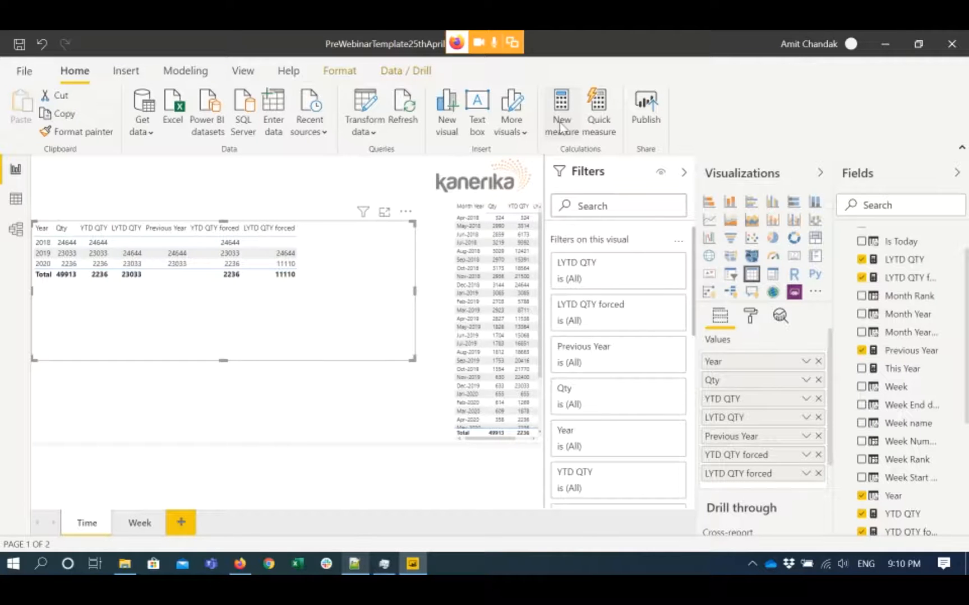
Create the Last Year measure from the copied formula and add This Year and Last Year to the yearly table.
{"action": "left_click", "coordinate": [559, 124]}
{"action": "left_click", "coordinate": [561, 112]}
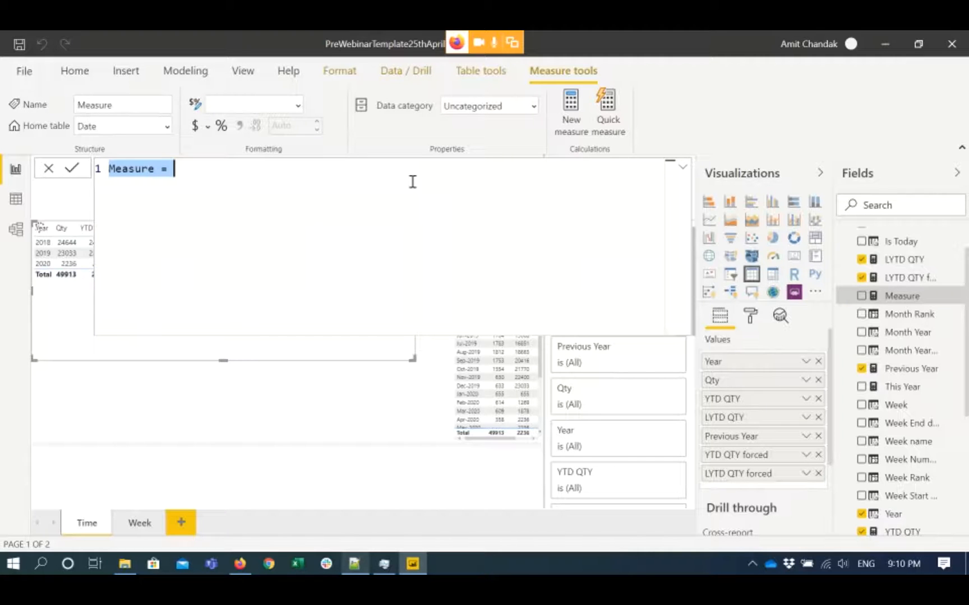
{"action": "key", "text": "ctrl+v"}
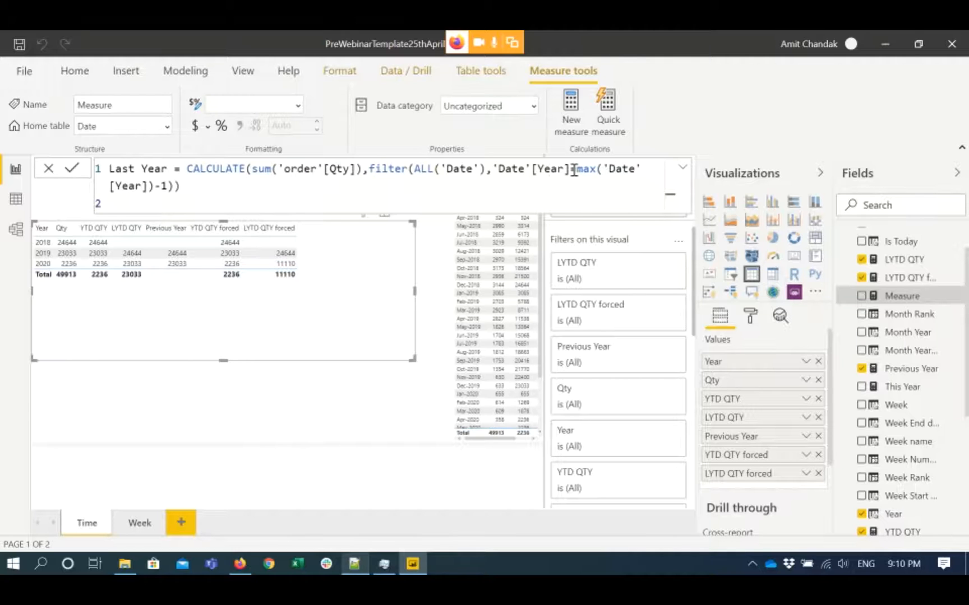
{"action": "left_click", "coordinate": [171, 186]}
{"action": "type", "text": ")"}
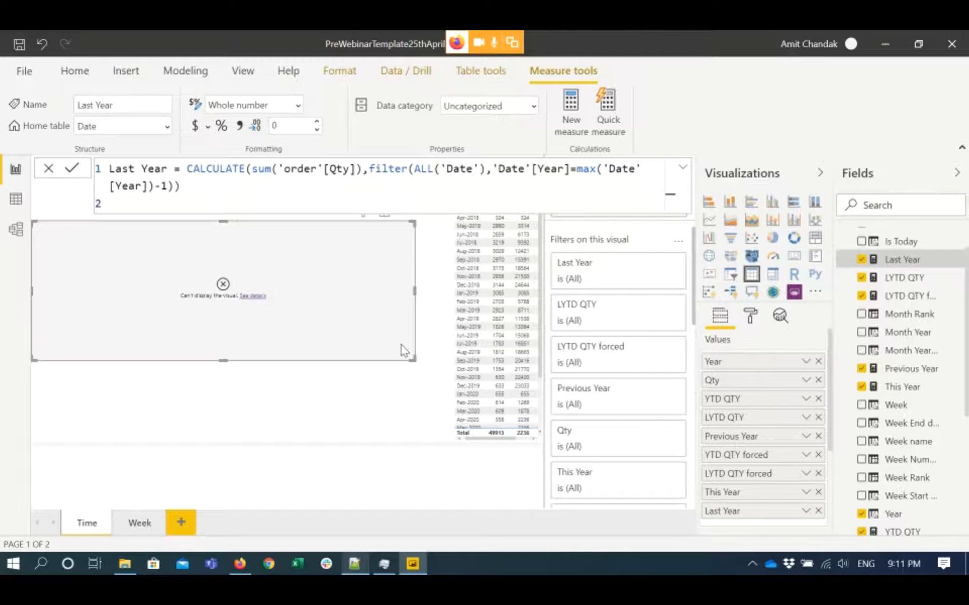
Read the error details of the yearly table visual and close them.
{"action": "left_click", "coordinate": [253, 296]}
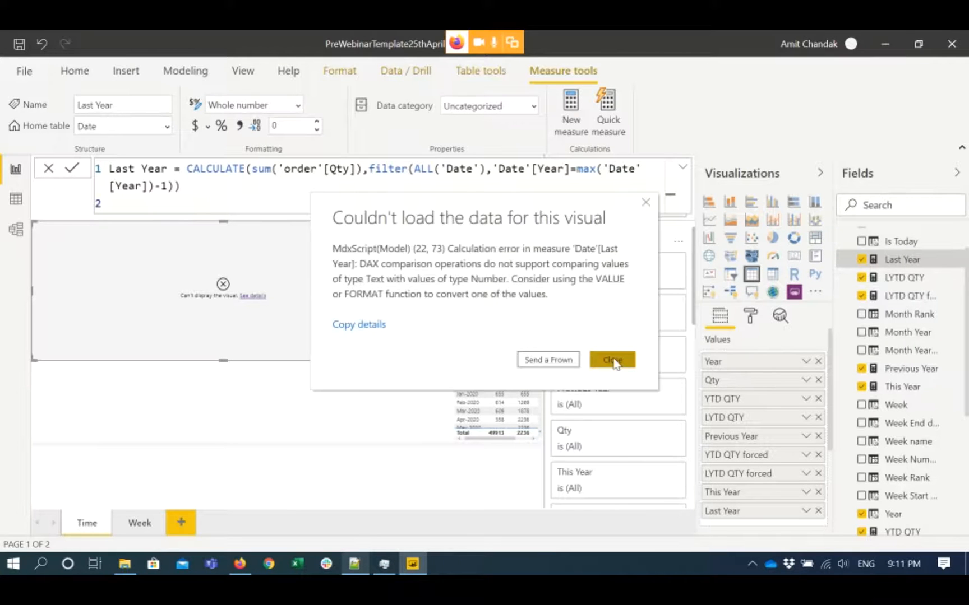
{"action": "left_click", "coordinate": [615, 362]}
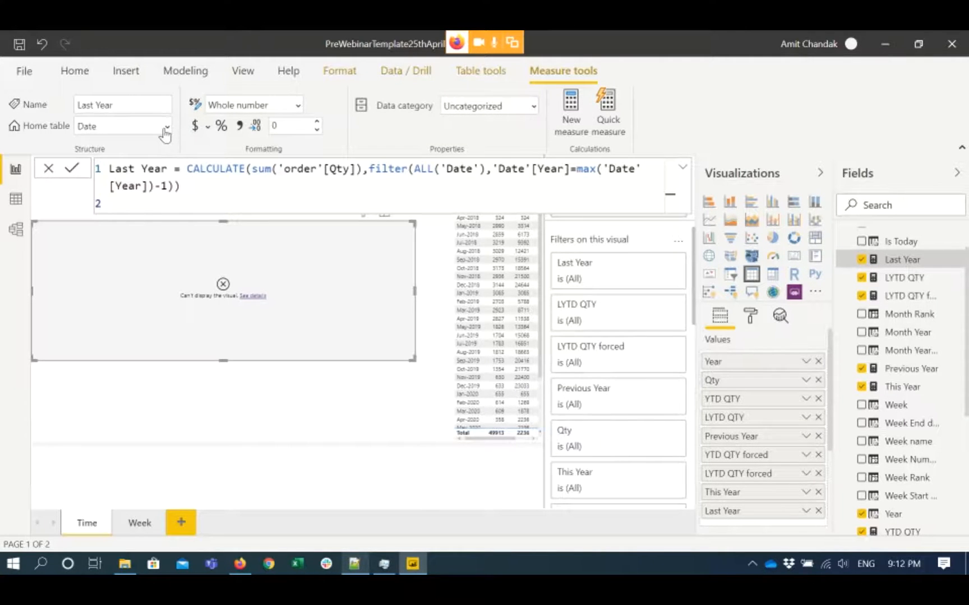
Change the data type of the Date table's Year column to Whole number and accept the conversion.
{"action": "scroll", "coordinate": [898, 375], "scroll_direction": "down", "scroll_amount": 3}
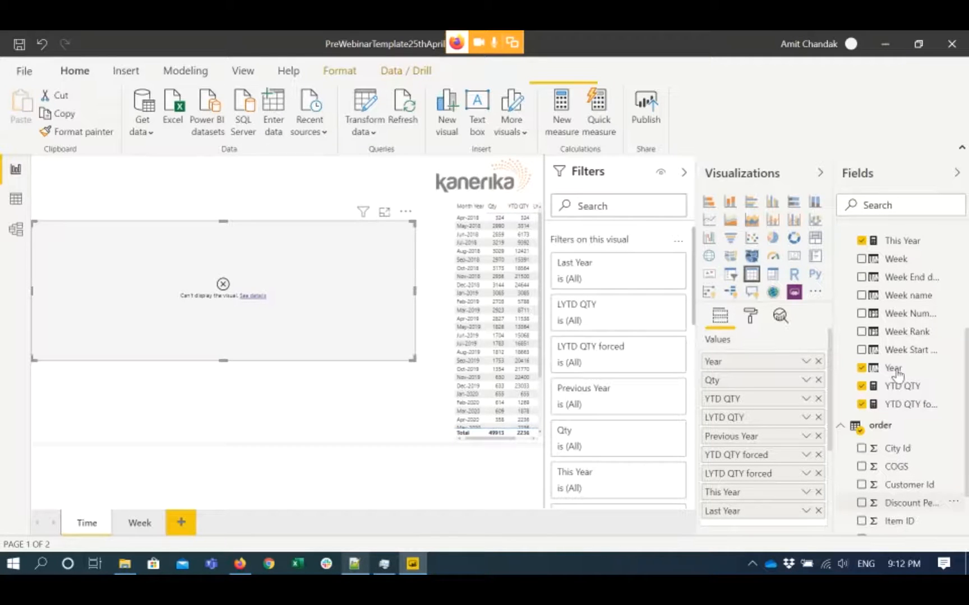
{"action": "left_click", "coordinate": [896, 371]}
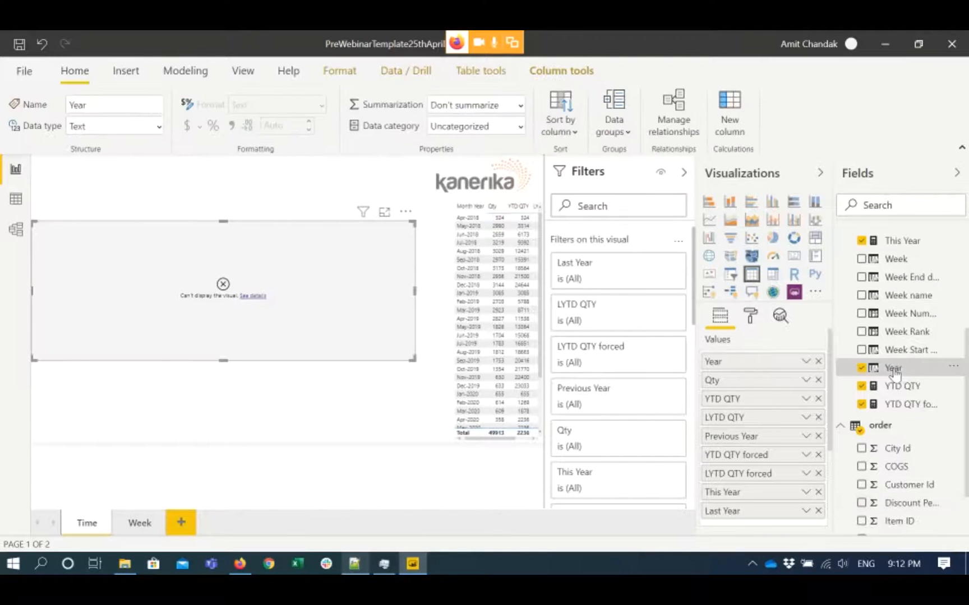
{"action": "left_click", "coordinate": [159, 129]}
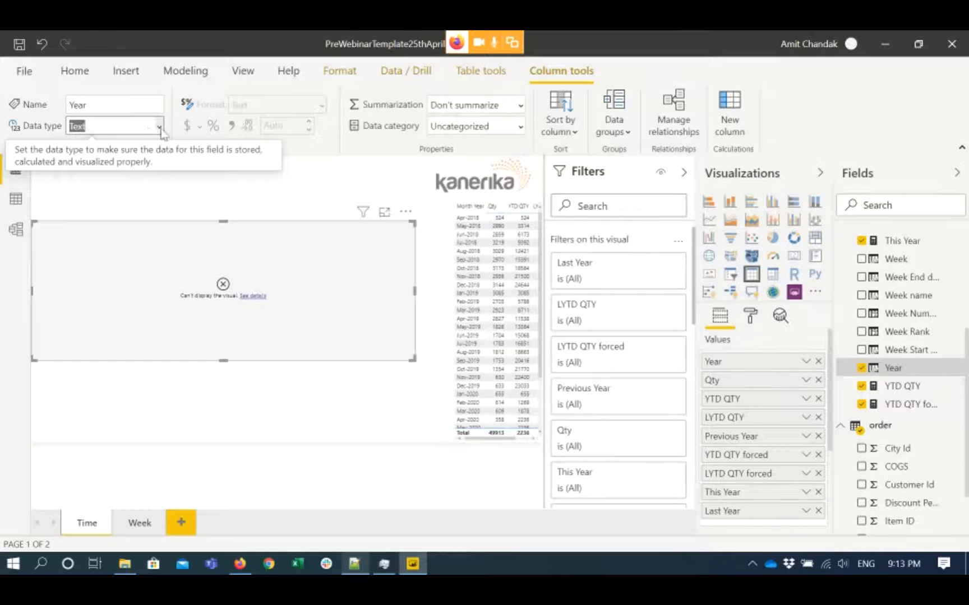
{"action": "left_click", "coordinate": [159, 126]}
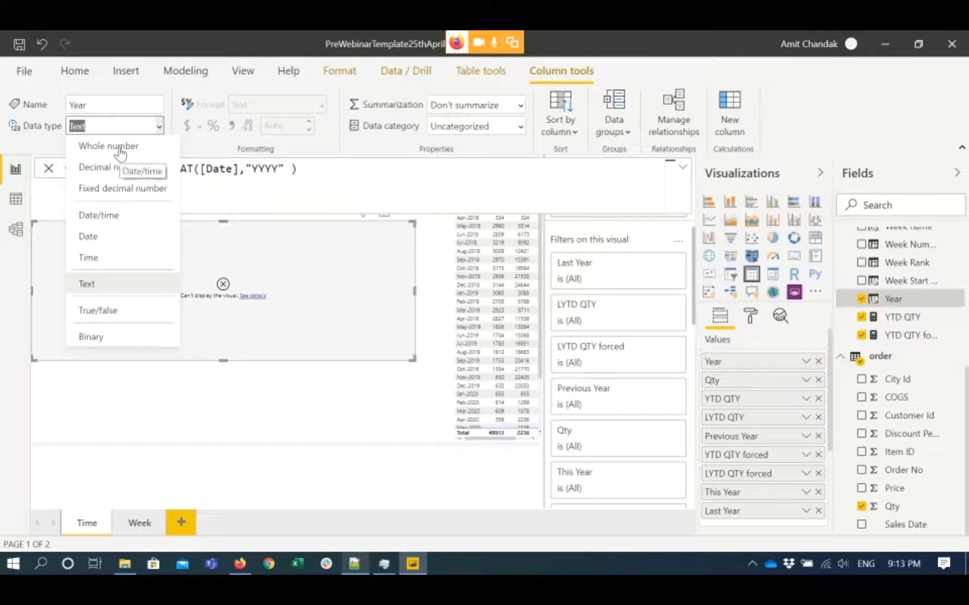
{"action": "key", "text": "Escape"}
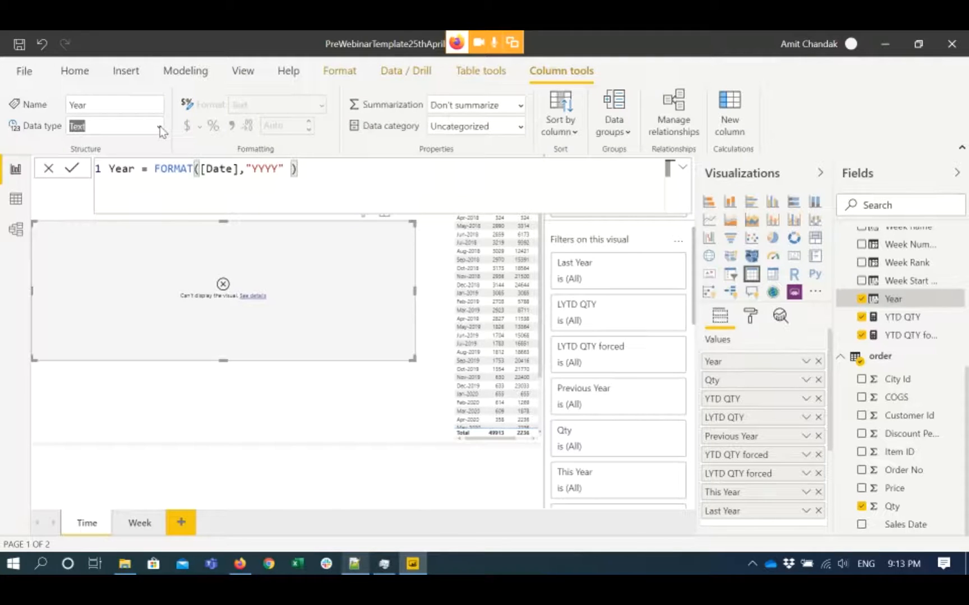
{"action": "left_click", "coordinate": [160, 128]}
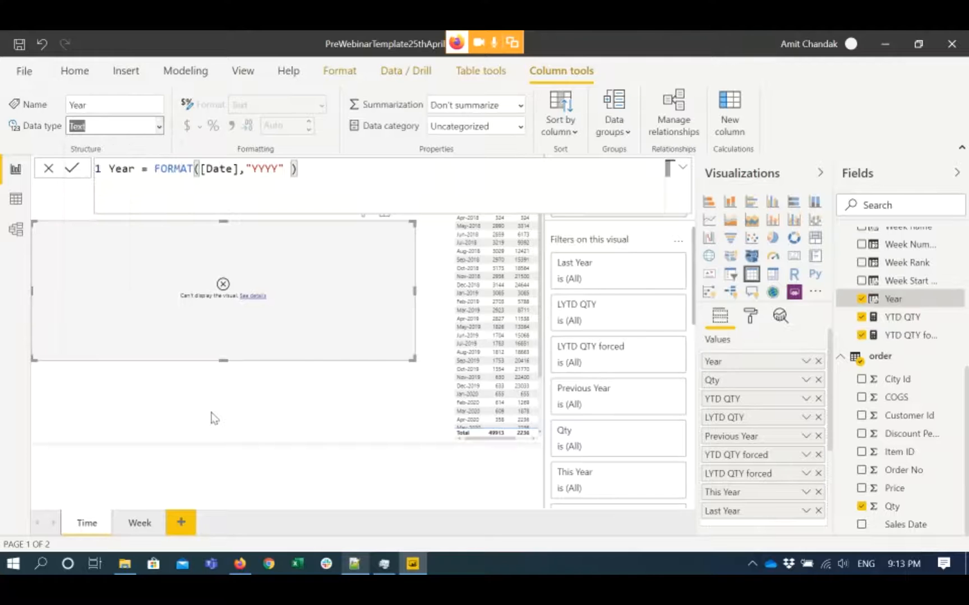
{"action": "left_click", "coordinate": [119, 147]}
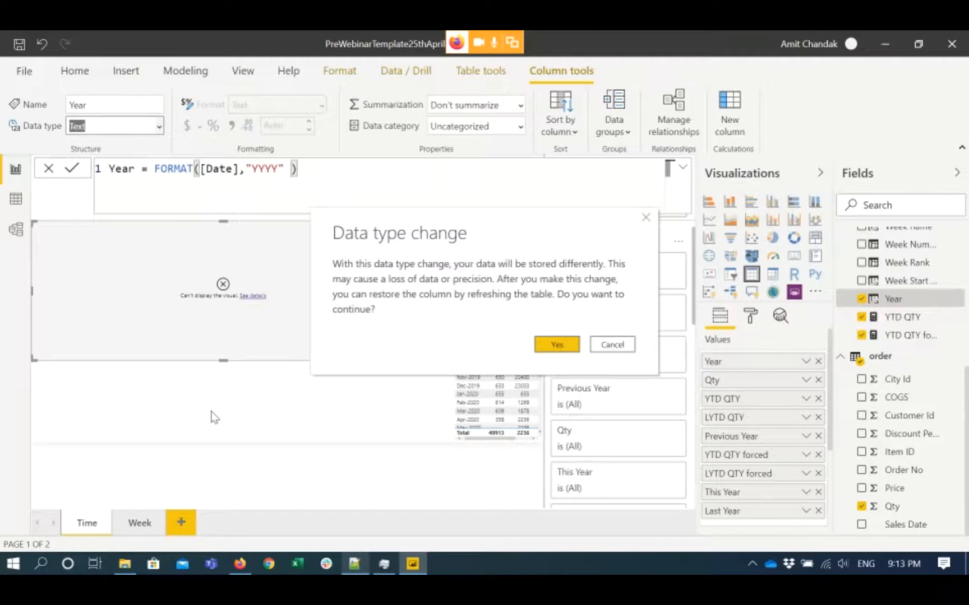
{"action": "left_click", "coordinate": [556, 344]}
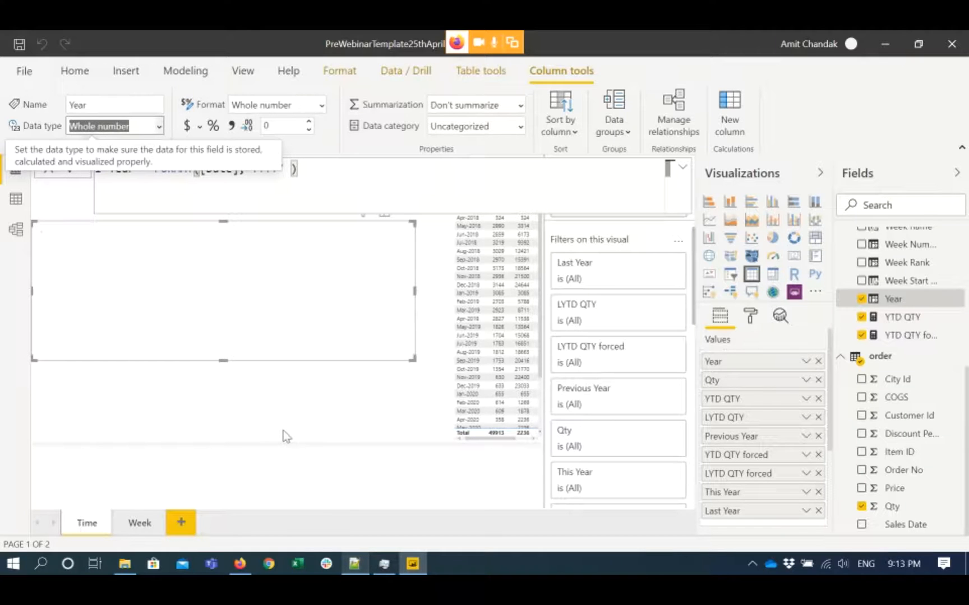
Copy the This Week formula from the webinar steps file in Notepad++ and return to Power BI.
{"action": "left_click", "coordinate": [355, 564]}
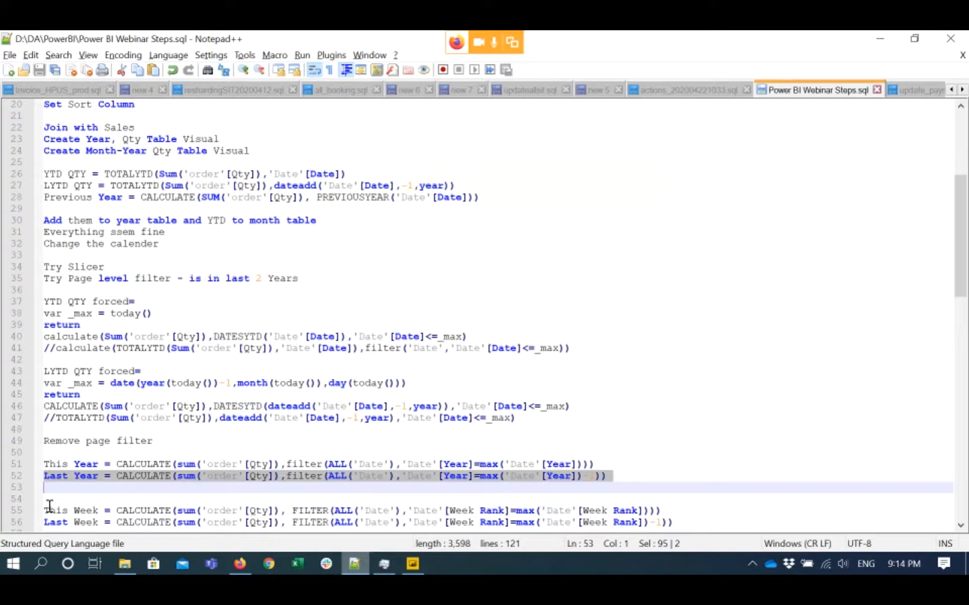
{"action": "left_click", "coordinate": [48, 507]}
{"action": "key", "text": "shift+Down"}
{"action": "key", "text": "ctrl+c"}
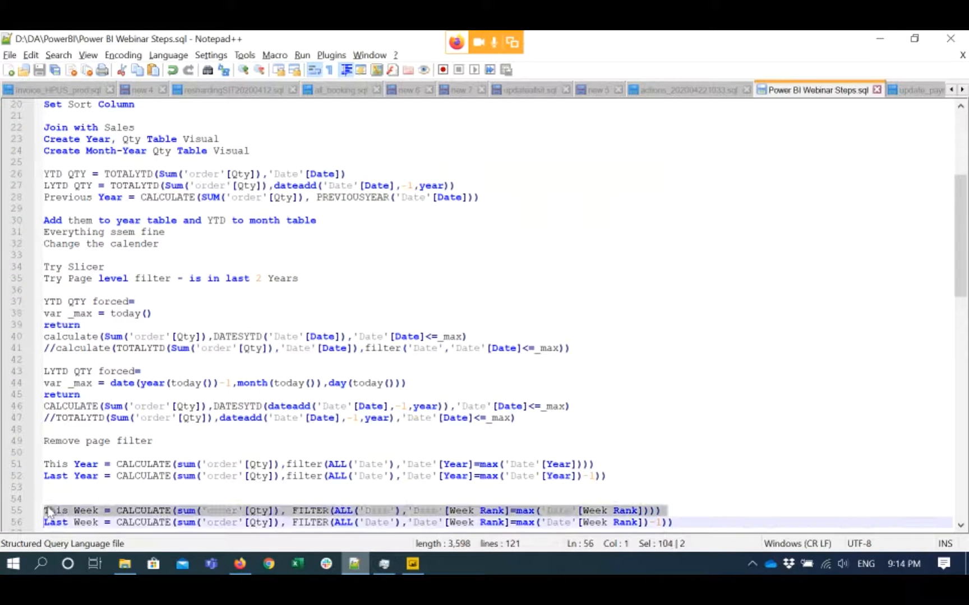
{"action": "key", "text": "alt+Tab"}
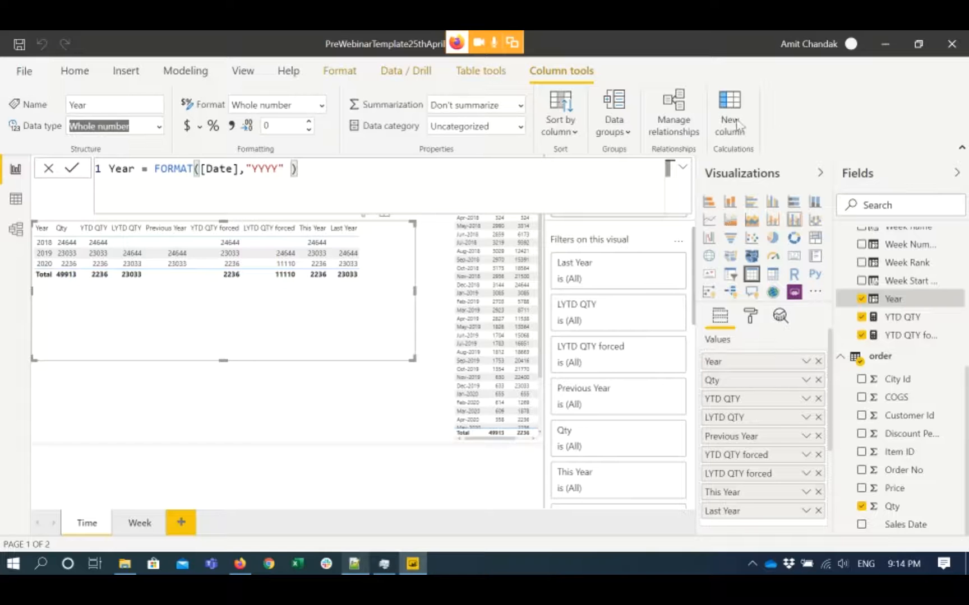
Create the This Week measure in the Date table from the copied formula, summing order Qty at the maximum Week Rank.
{"action": "left_click", "coordinate": [807, 117]}
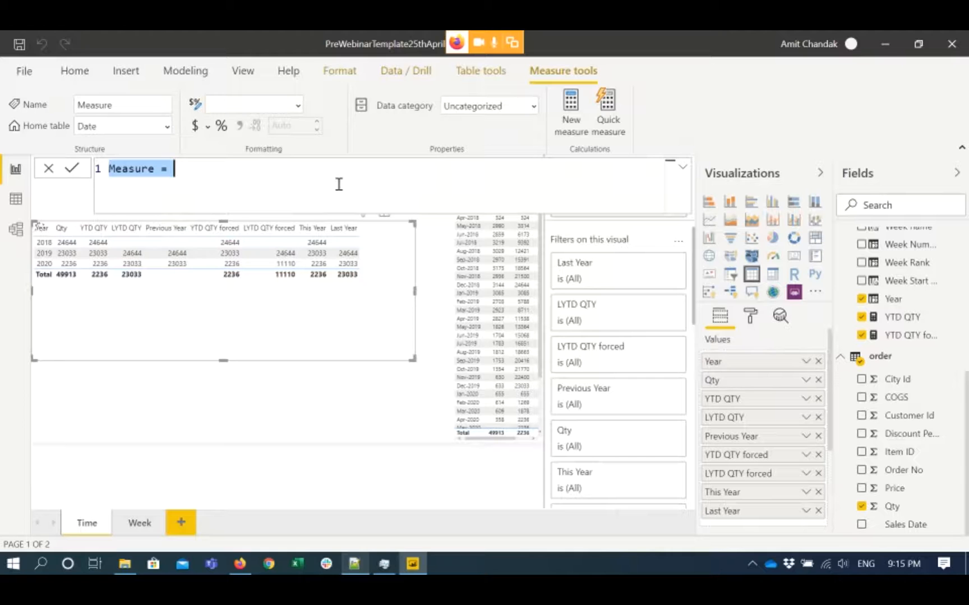
{"action": "key", "text": "ctrl+v"}
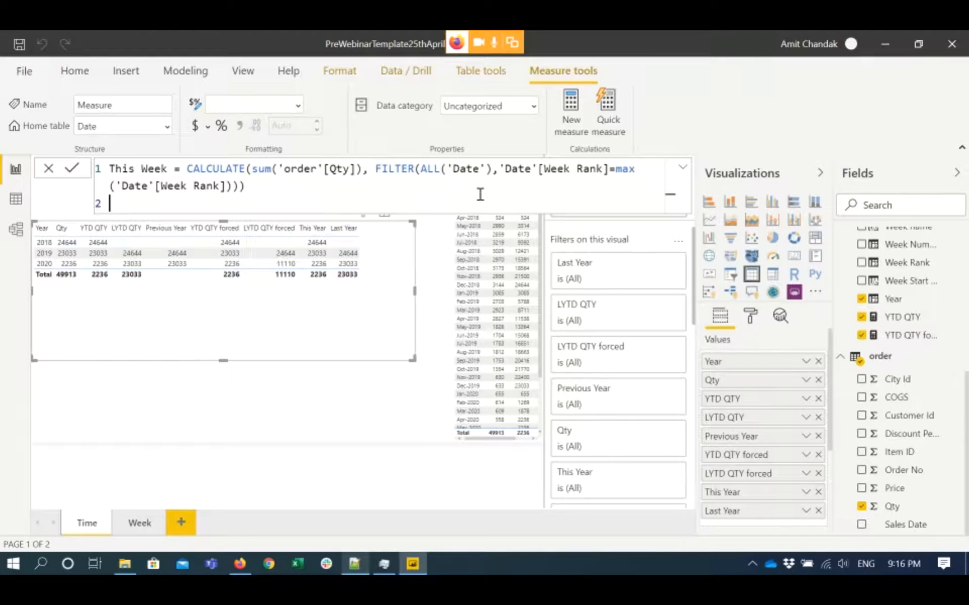
{"action": "left_click", "coordinate": [381, 282]}
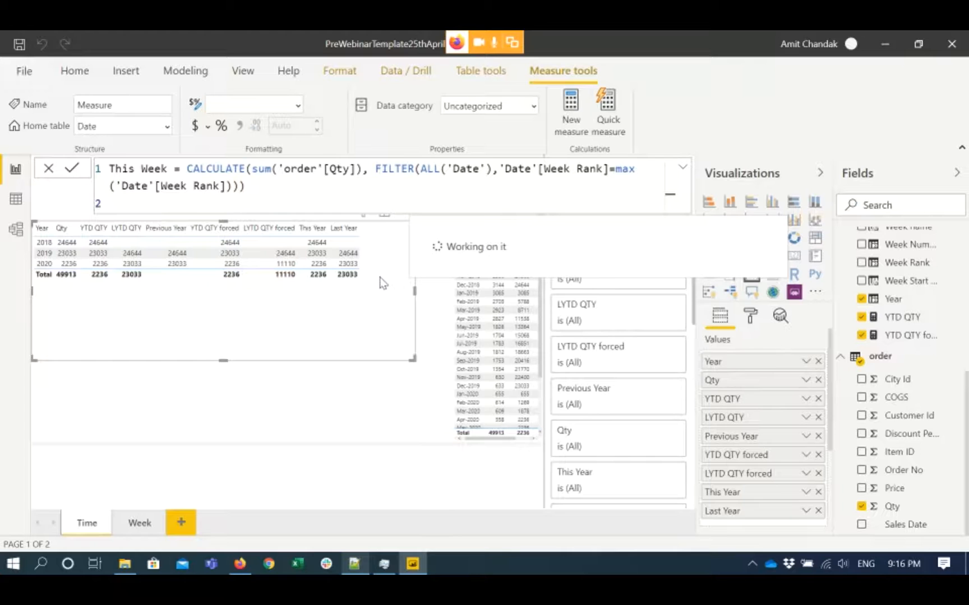
Copy the Last Week formula from the webinar steps file in Notepad++ and return to Power BI.
{"action": "key", "text": "alt+Tab"}
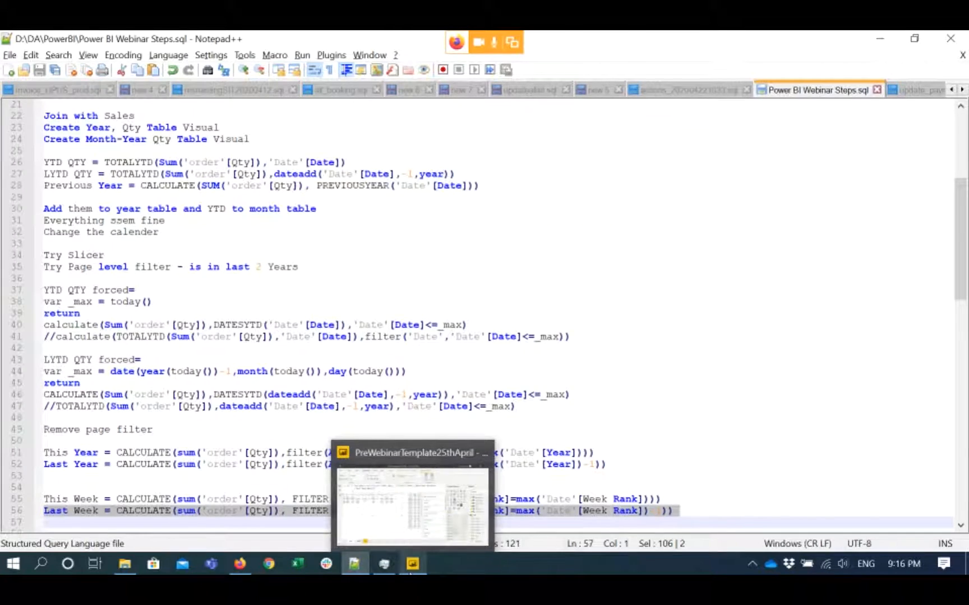
{"action": "left_click", "coordinate": [413, 564]}
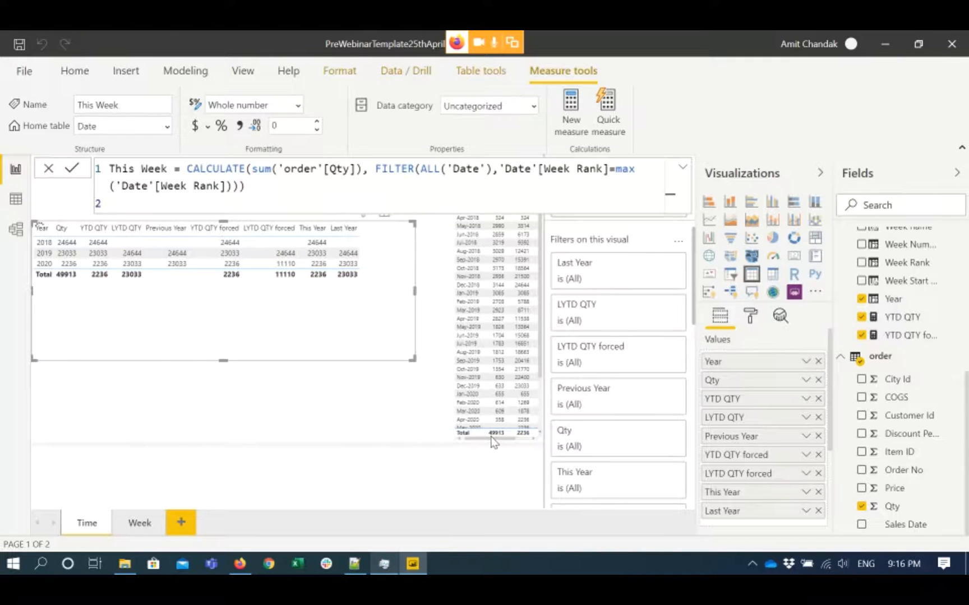
Delete the yearly table from the Time page and switch to the Week page.
{"action": "key", "text": "Delete"}
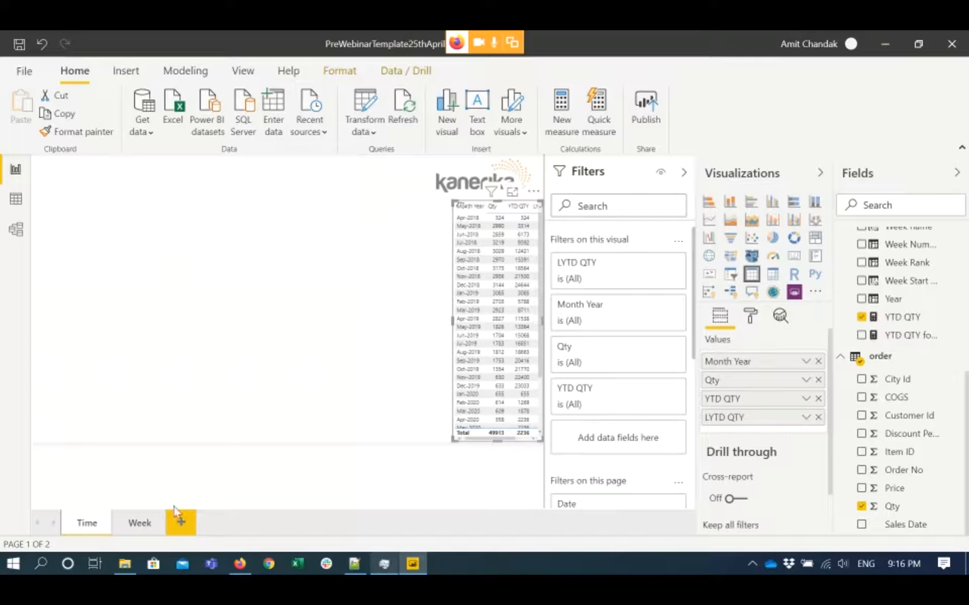
{"action": "left_click", "coordinate": [147, 526]}
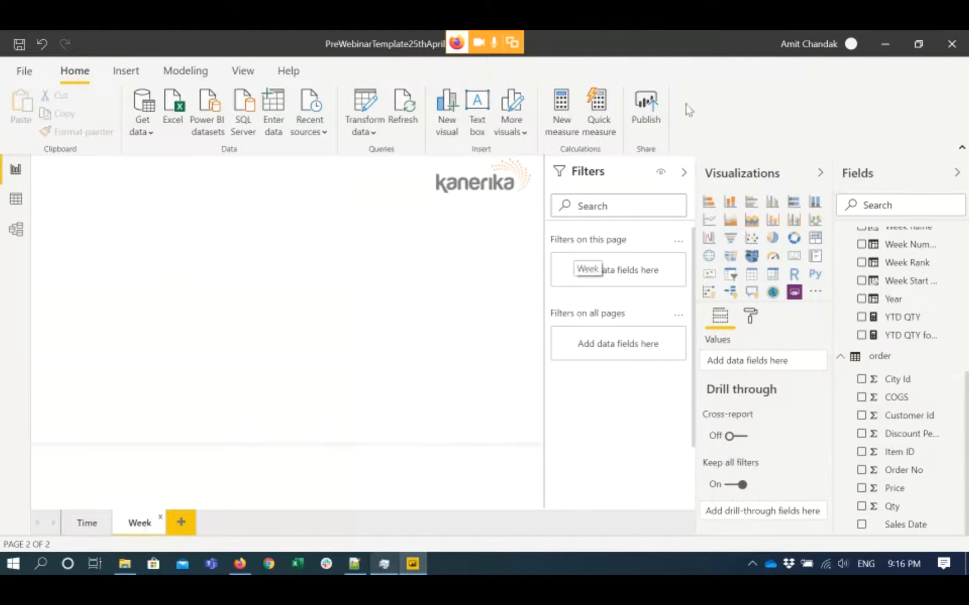
Create the Last Week measure from the copied formula, summing order Qty at the maximum Week Rank minus 1.
{"action": "left_click", "coordinate": [562, 118]}
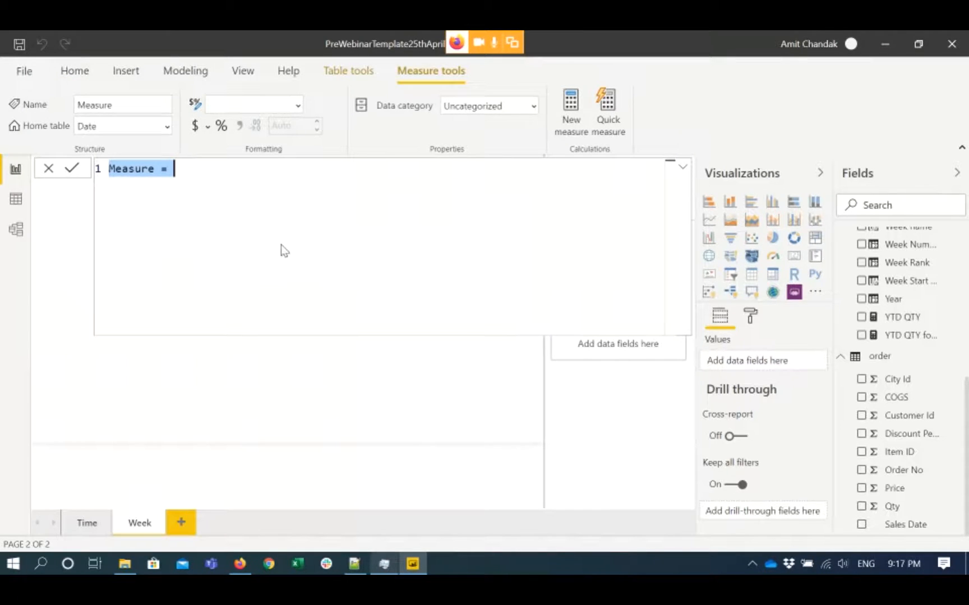
{"action": "type", "text": "Last Week = CALCULATE(sum('order'[Qty]), FILTER(ALL('Date'),'Date'[Week Rank]=max('Date'[Week Rank])-1))"}
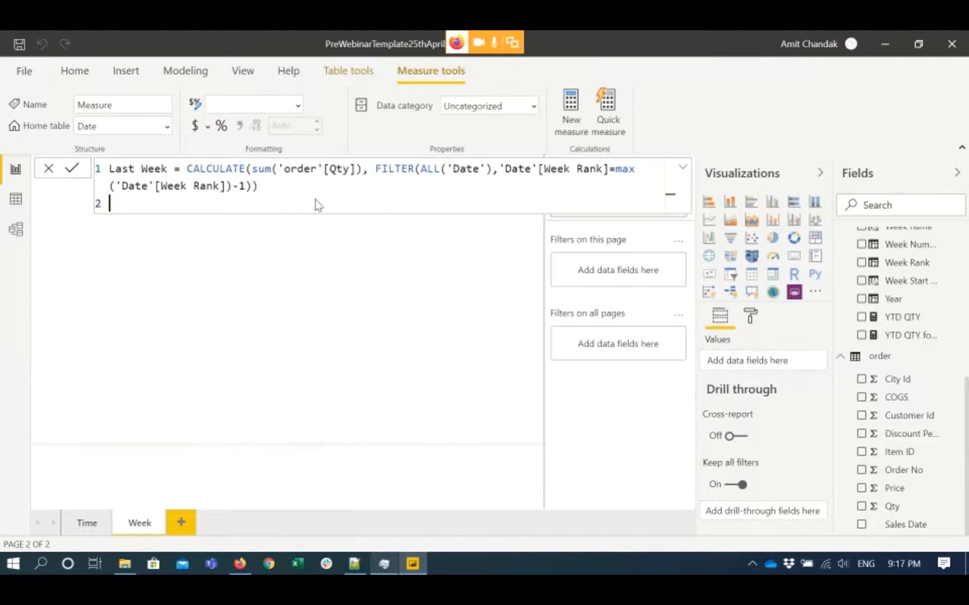
{"action": "key", "text": "Return"}
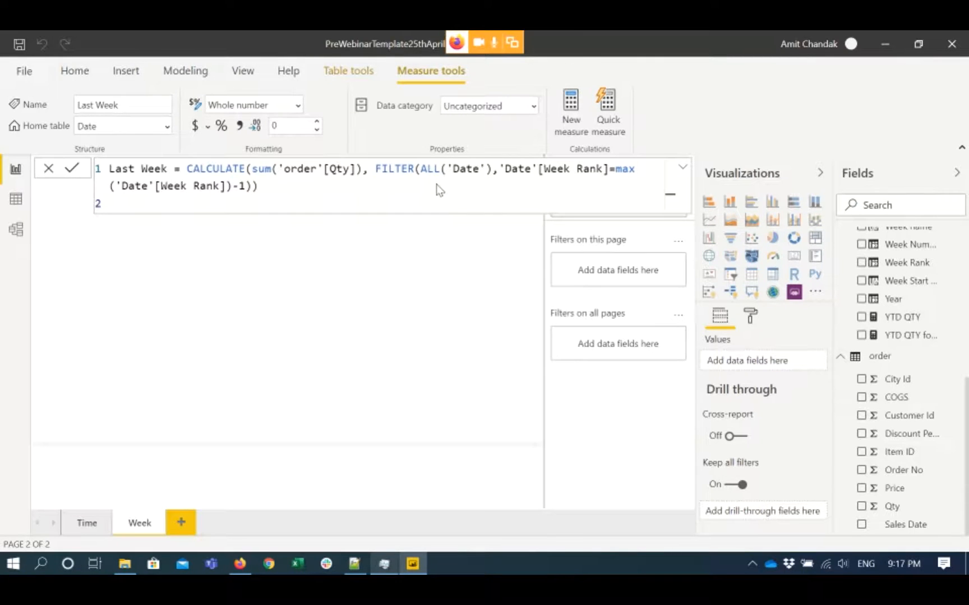
Add a table of the Date table's Week field to the Week page and enlarge it to nearly the page height.
{"action": "left_click_drag", "start_coordinate": [967, 395], "coordinate": [966, 383]}
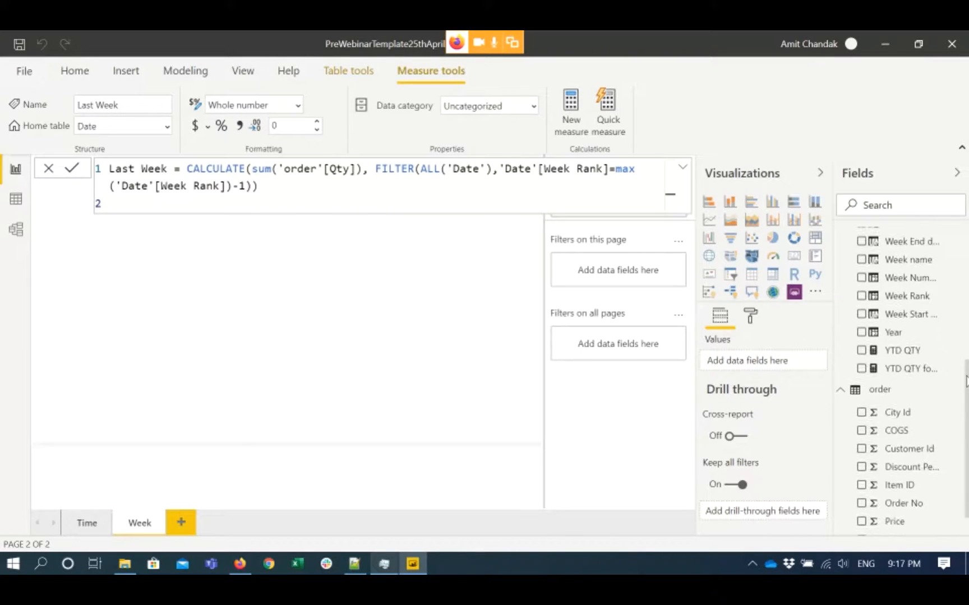
{"action": "scroll", "coordinate": [864, 297], "scroll_direction": "up", "scroll_amount": 1}
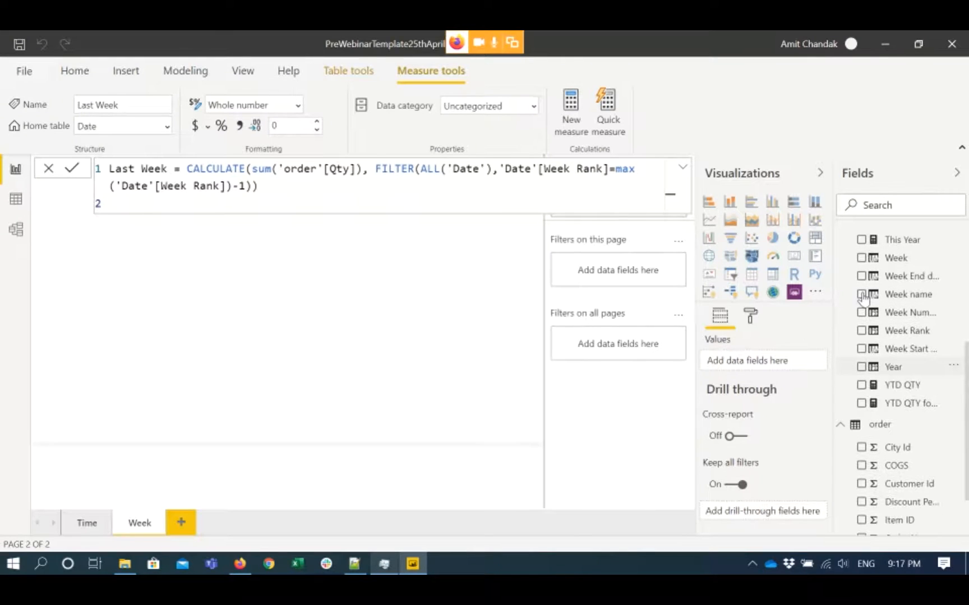
{"action": "left_click", "coordinate": [862, 260]}
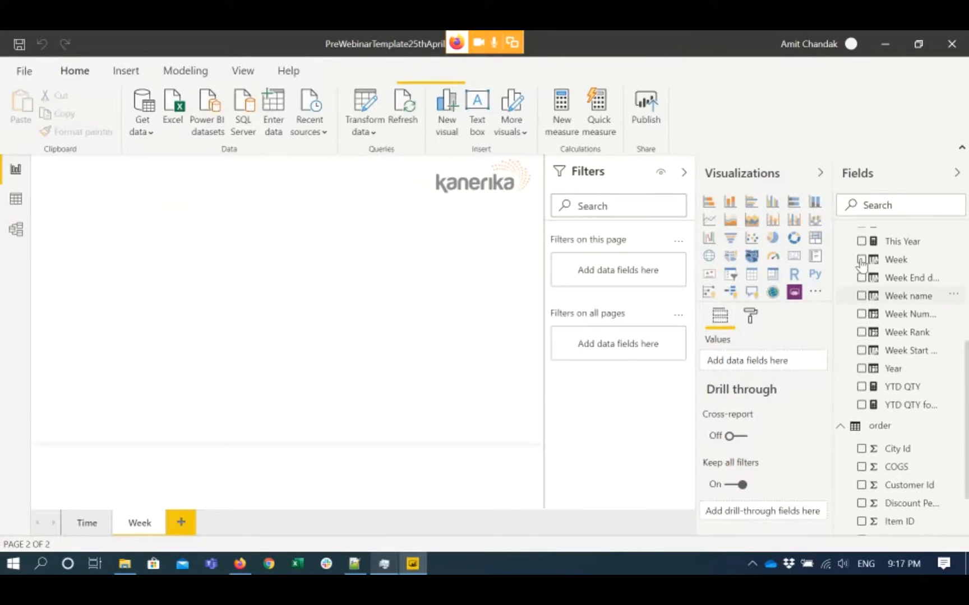
{"action": "left_click", "coordinate": [862, 259]}
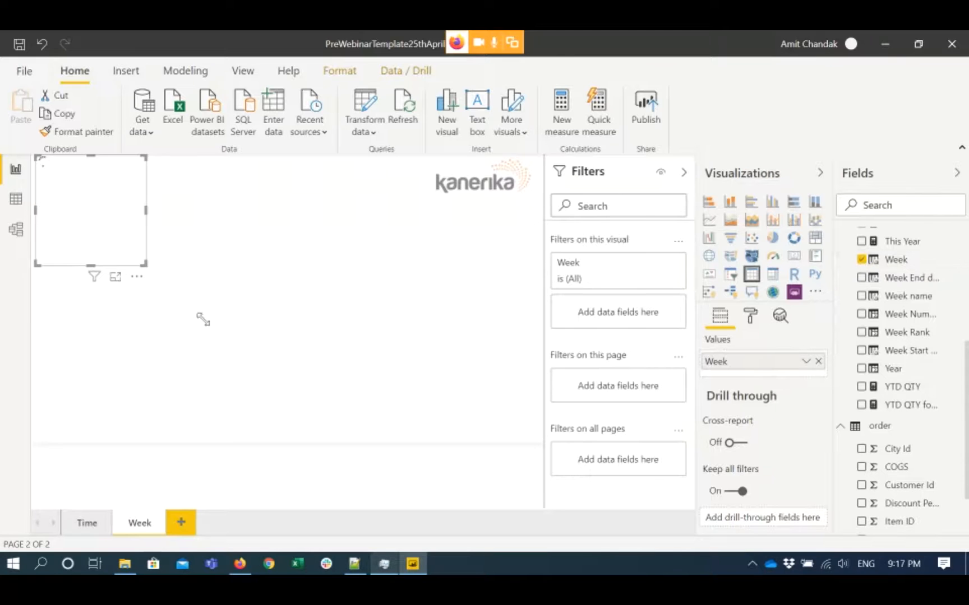
{"action": "left_click_drag", "start_coordinate": [269, 429], "coordinate": [271, 430]}
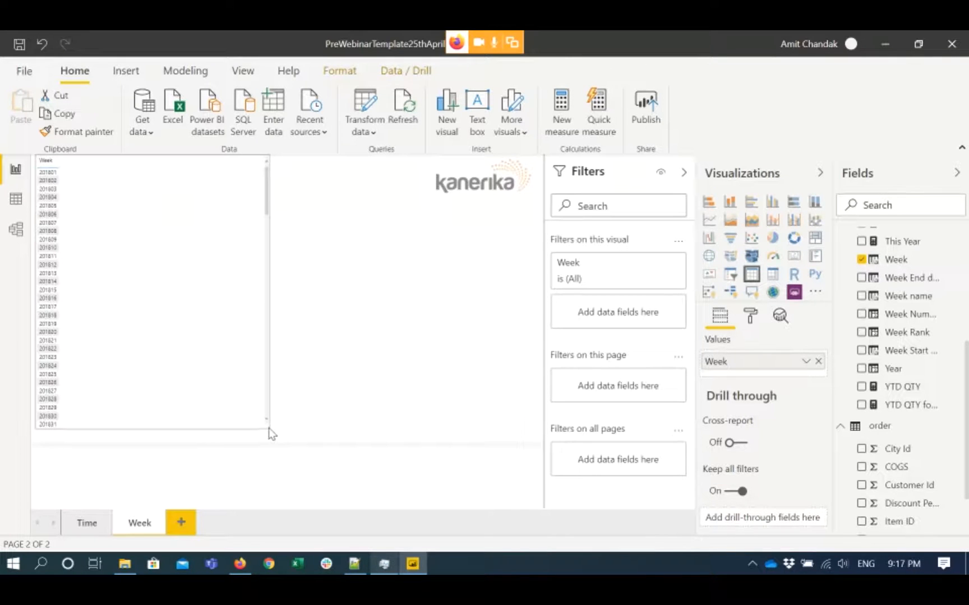
Find the size options in the week table's formatting and set its grid text size to 14 pt.
{"action": "left_click", "coordinate": [751, 324]}
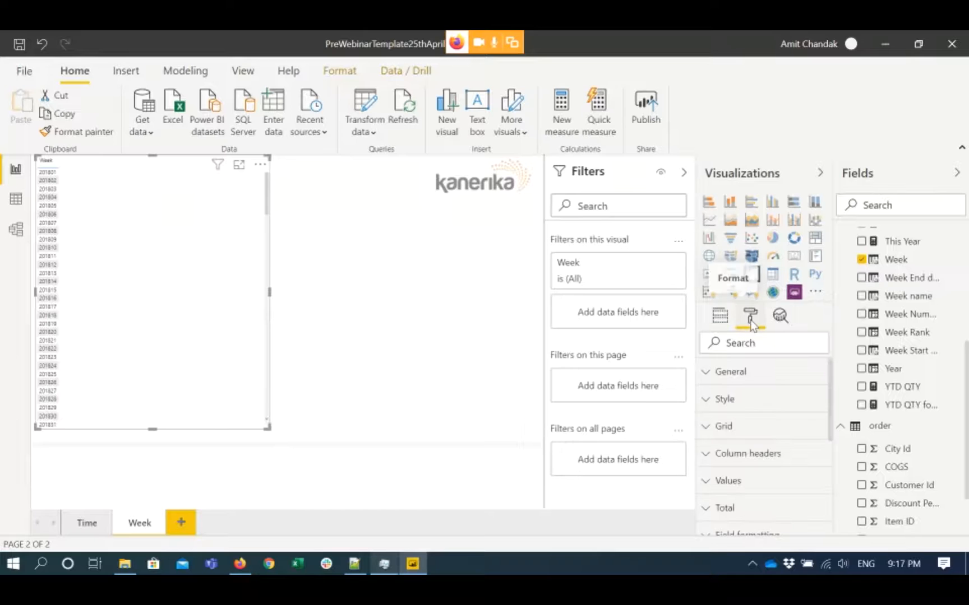
{"action": "left_click", "coordinate": [735, 348]}
{"action": "type", "text": "size"}
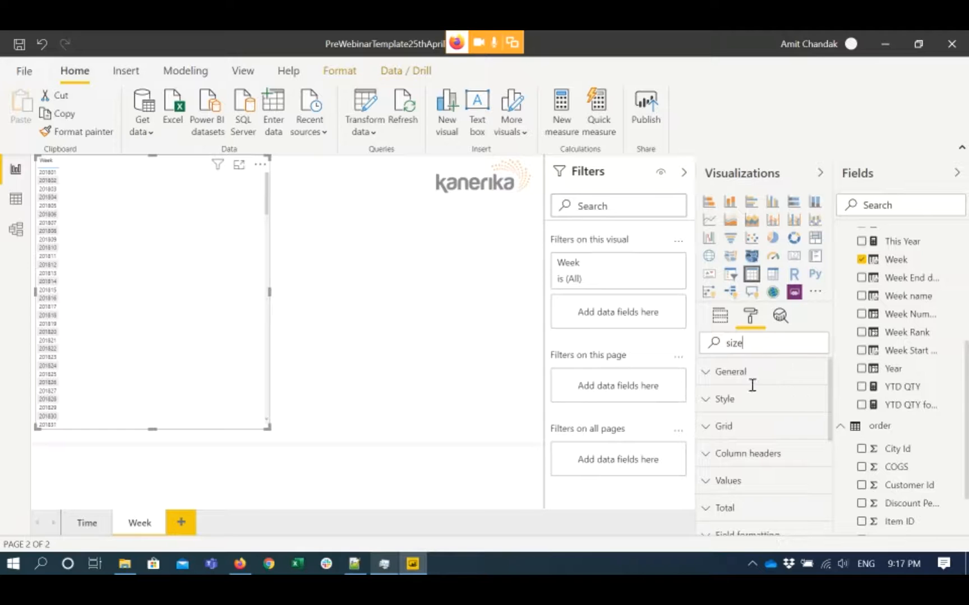
{"action": "type", "text": "#"}
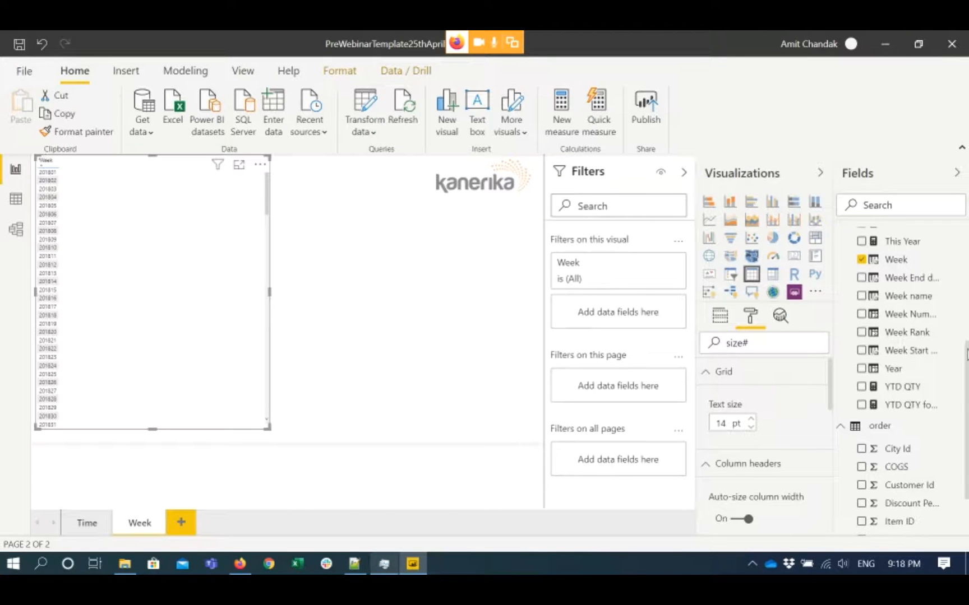
Add the This Week and Last Week measures to the week table.
{"action": "scroll", "coordinate": [967, 353], "scroll_direction": "up", "scroll_amount": 3}
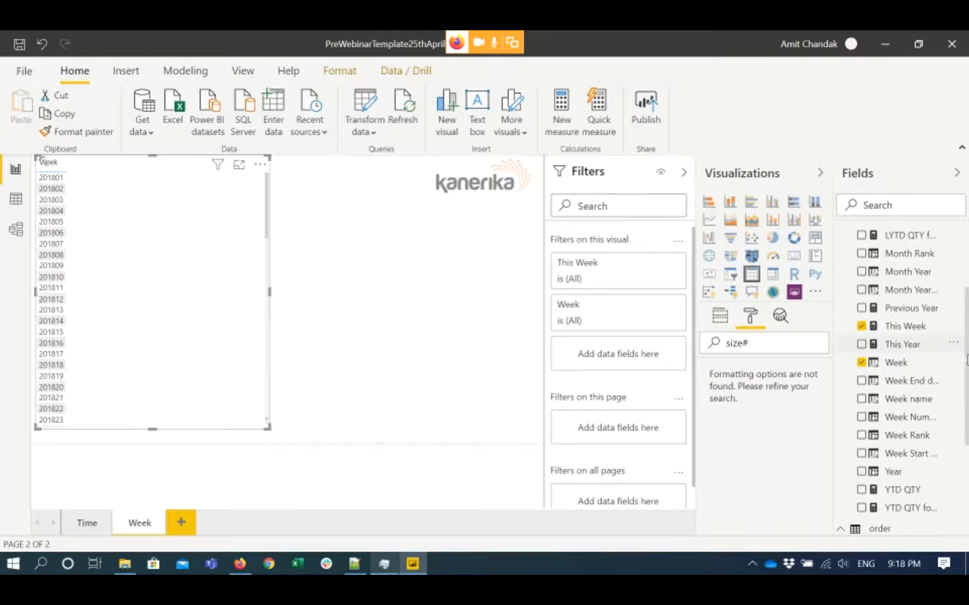
{"action": "scroll", "coordinate": [965, 334], "scroll_direction": "up", "scroll_amount": 2}
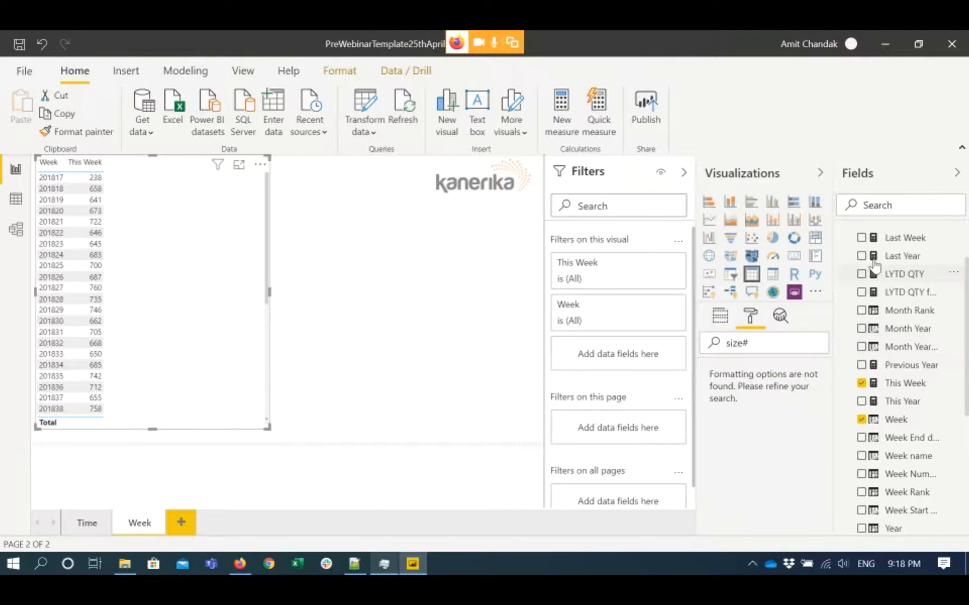
{"action": "left_click", "coordinate": [862, 239]}
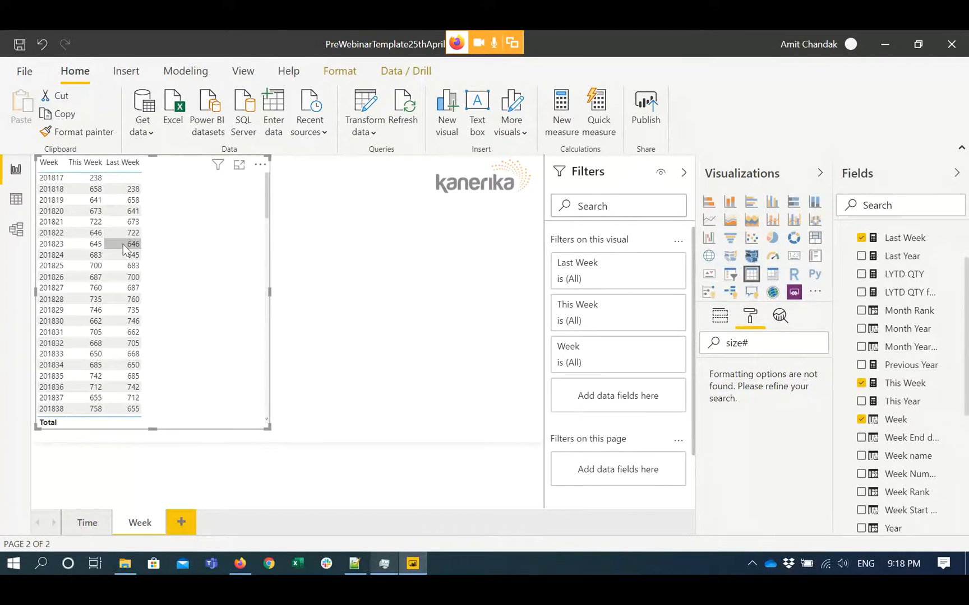
Add Qty to the week table, compare it with the weekly measures, and remove it again.
{"action": "left_click_drag", "start_coordinate": [966, 414], "coordinate": [967, 480]}
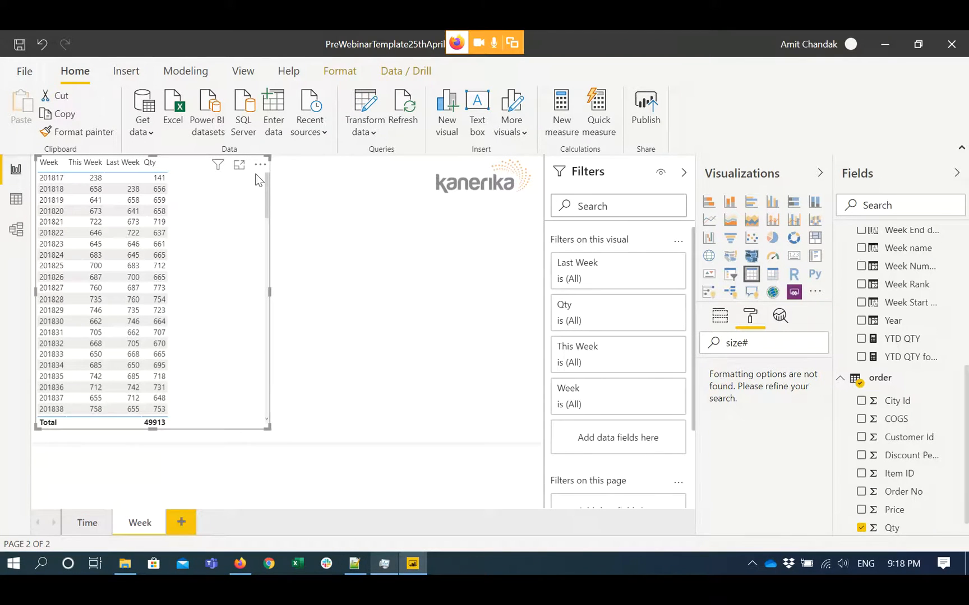
{"action": "scroll", "coordinate": [270, 223], "scroll_direction": "down", "scroll_amount": 3}
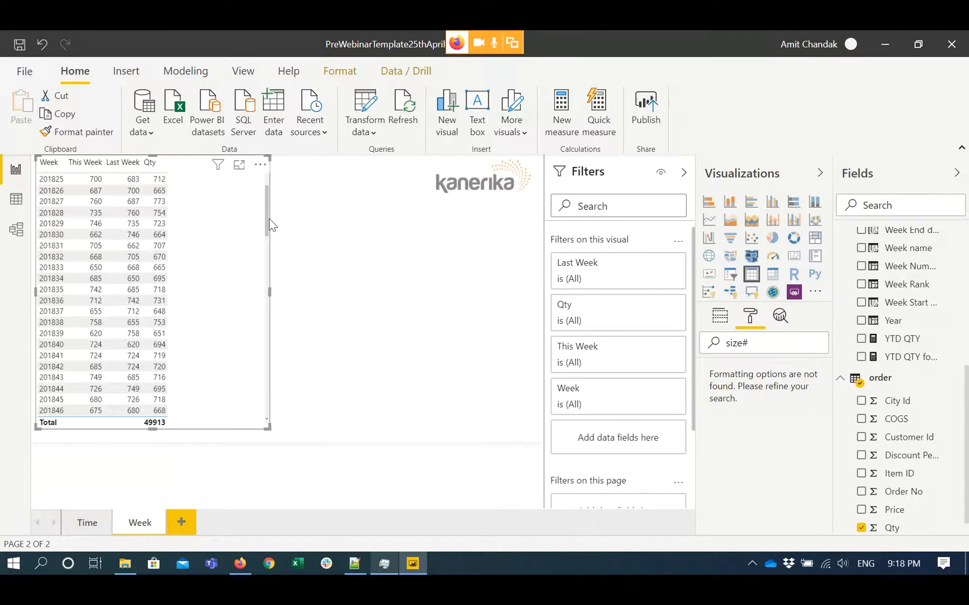
{"action": "left_click", "coordinate": [861, 528]}
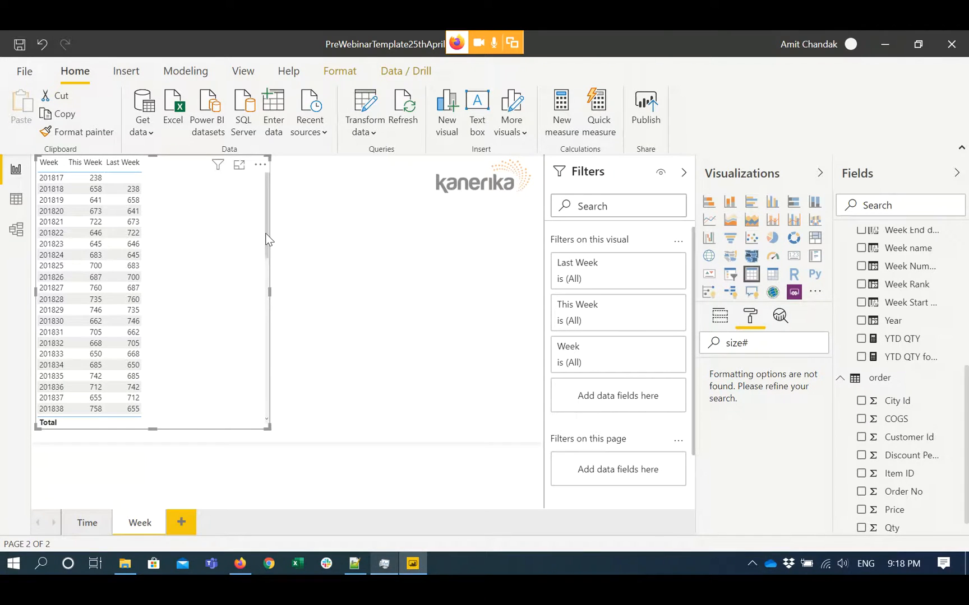
{"action": "left_click", "coordinate": [354, 564]}
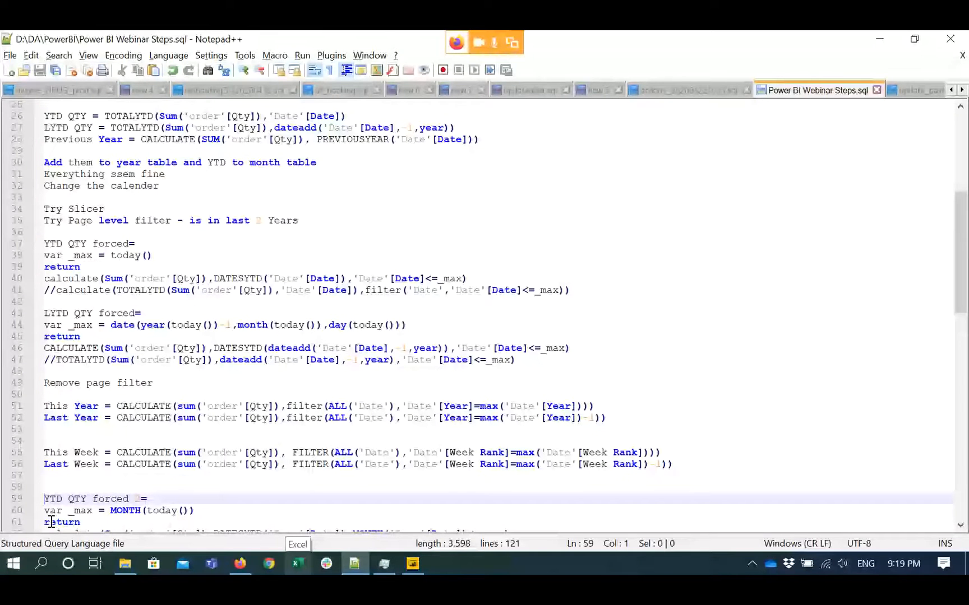
{"action": "scroll", "coordinate": [49, 522], "scroll_direction": "down", "scroll_amount": 3}
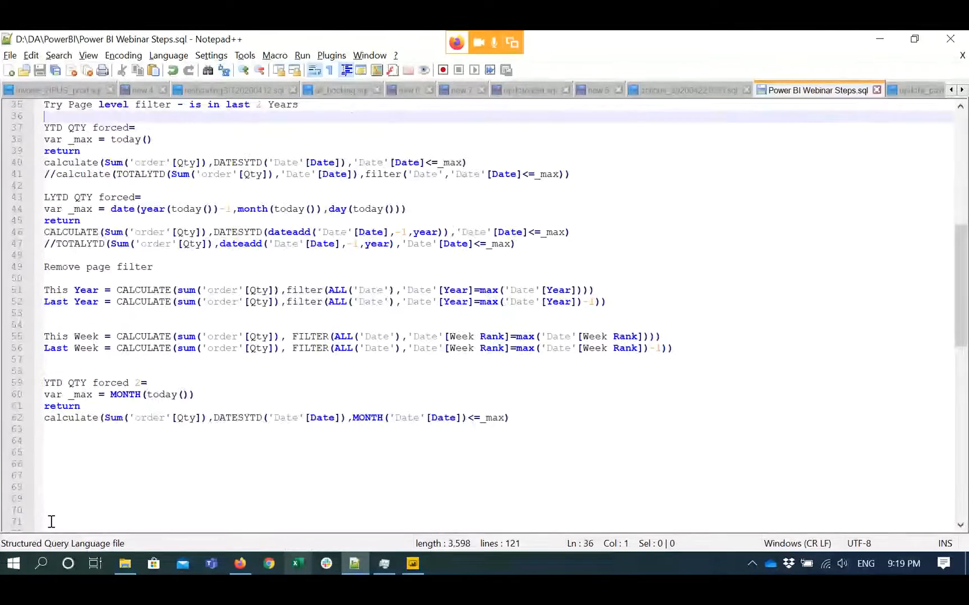
{"action": "scroll", "coordinate": [50, 521], "scroll_direction": "up", "scroll_amount": 2}
{"action": "key", "text": "alt+Tab"}
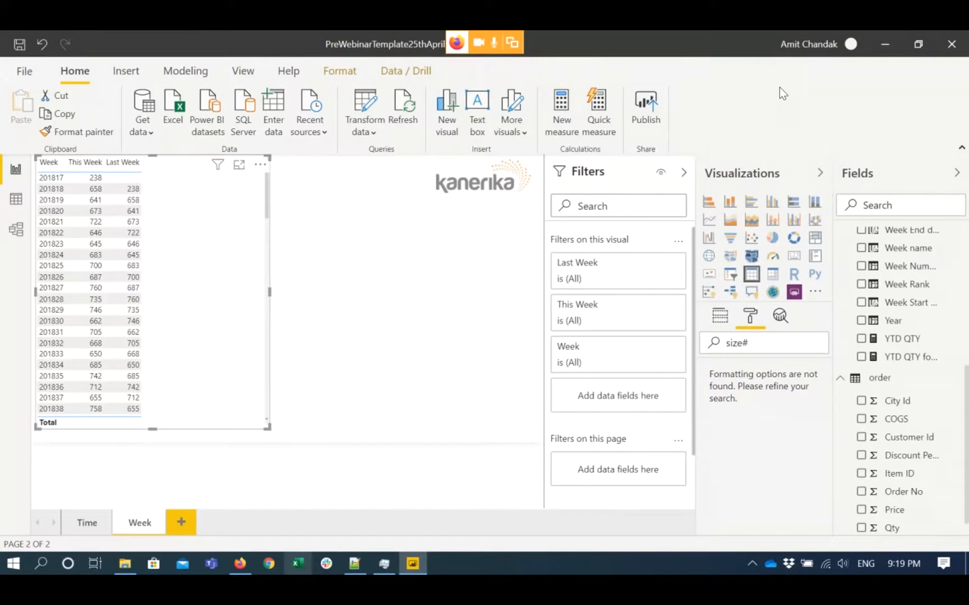
Create a measure WOW = DIVIDE([This Week],[Last Week]) -1 in the Date table and add it to the week table.
{"action": "key", "text": "ctrl+z"}
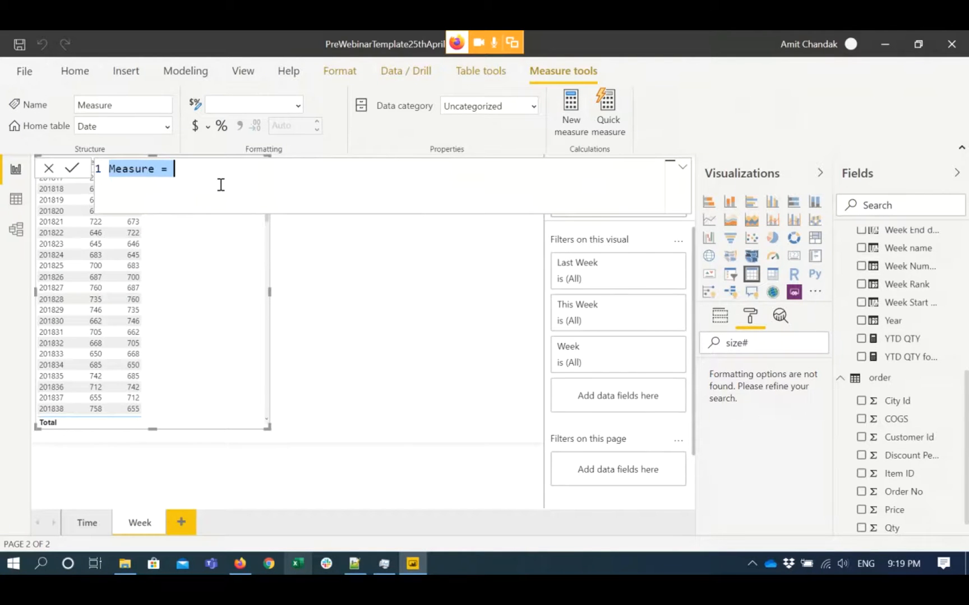
{"action": "type", "text": "Last Week = CALCULATE(sum('order'[Qty]), FILTER(ALL('Date'),'Date'[Week Rank]=max('Date'[Week Rank])-1))"}
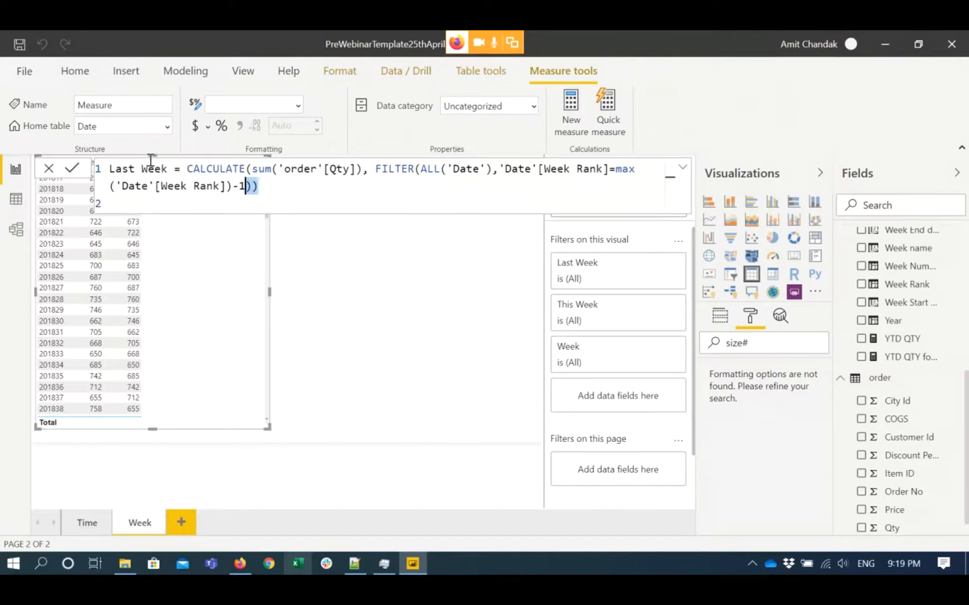
{"action": "left_click_drag", "start_coordinate": [256, 186], "coordinate": [111, 163]}
{"action": "type", "text": "W"}
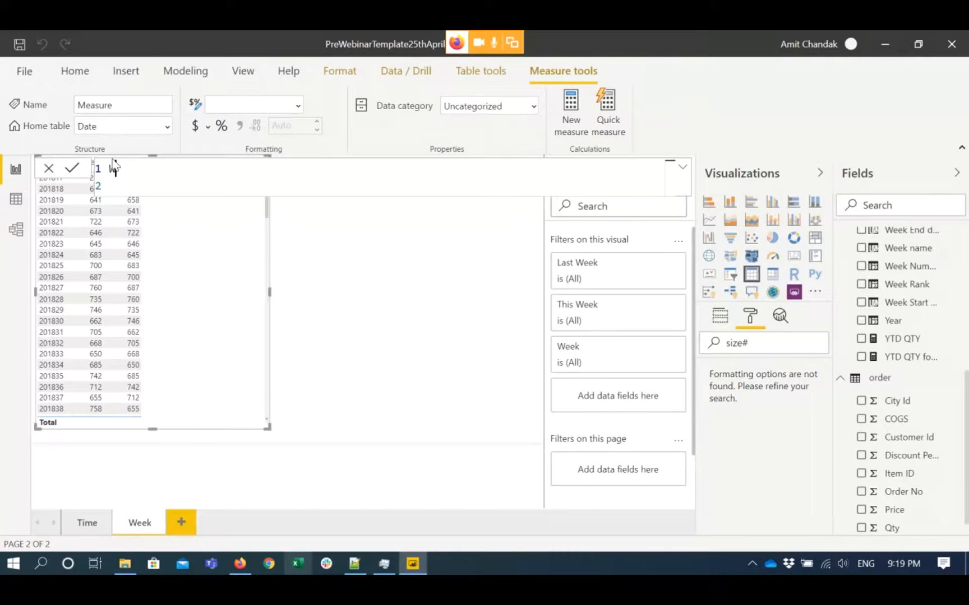
{"action": "type", "text": "oW =DIVIDE("}
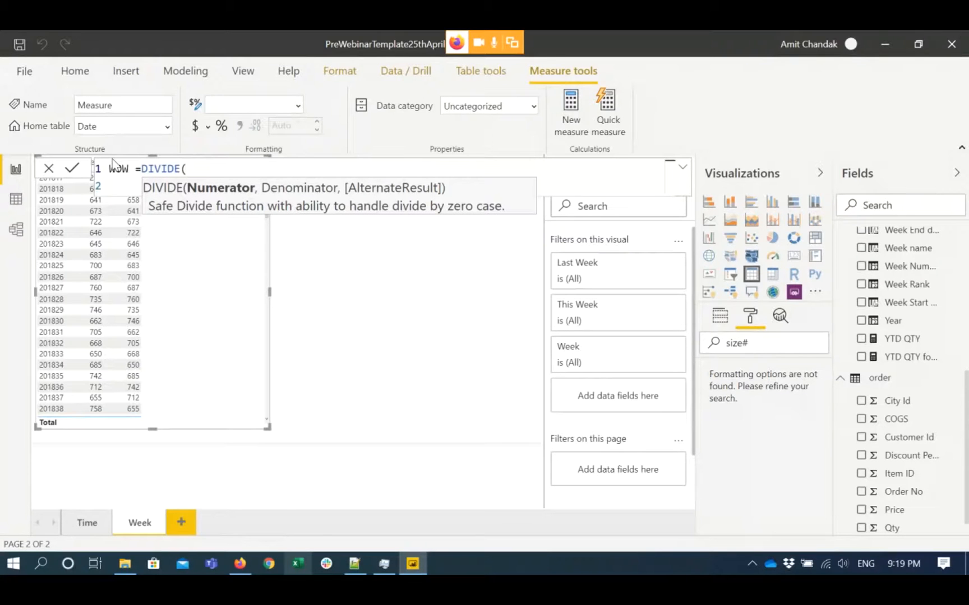
{"action": "type", "text": "[This W"}
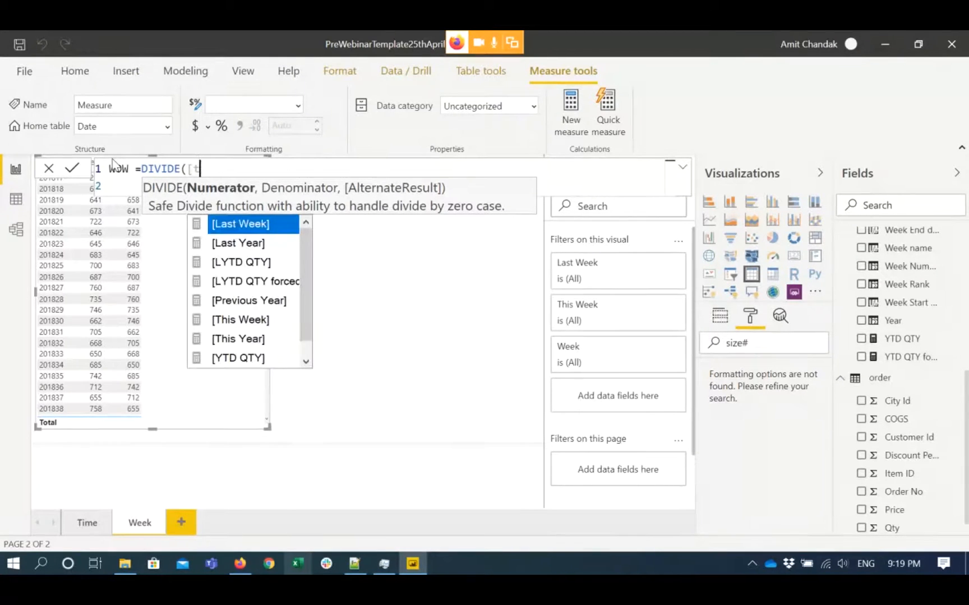
{"action": "key", "text": "Tab"}
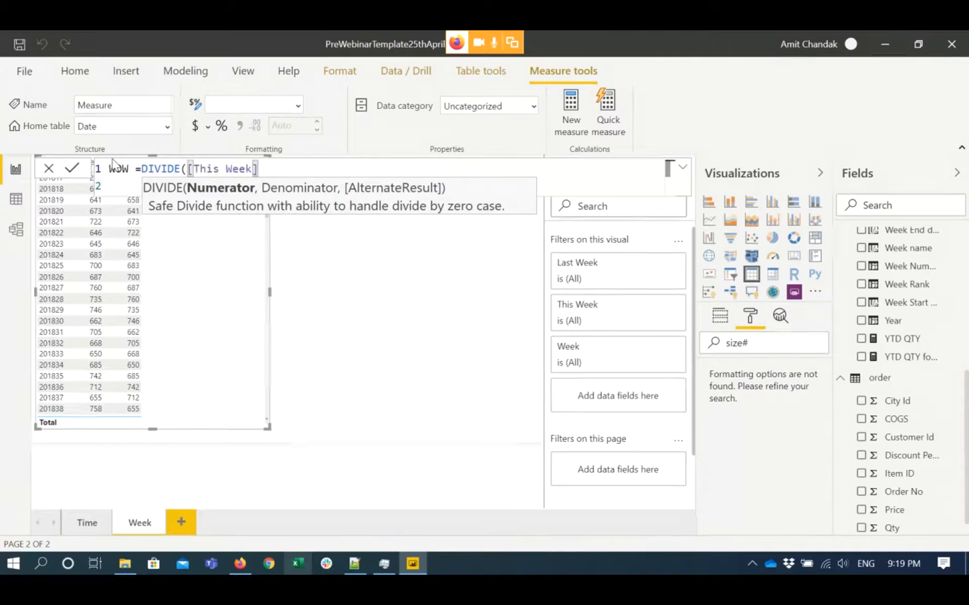
{"action": "type", "text": ",["}
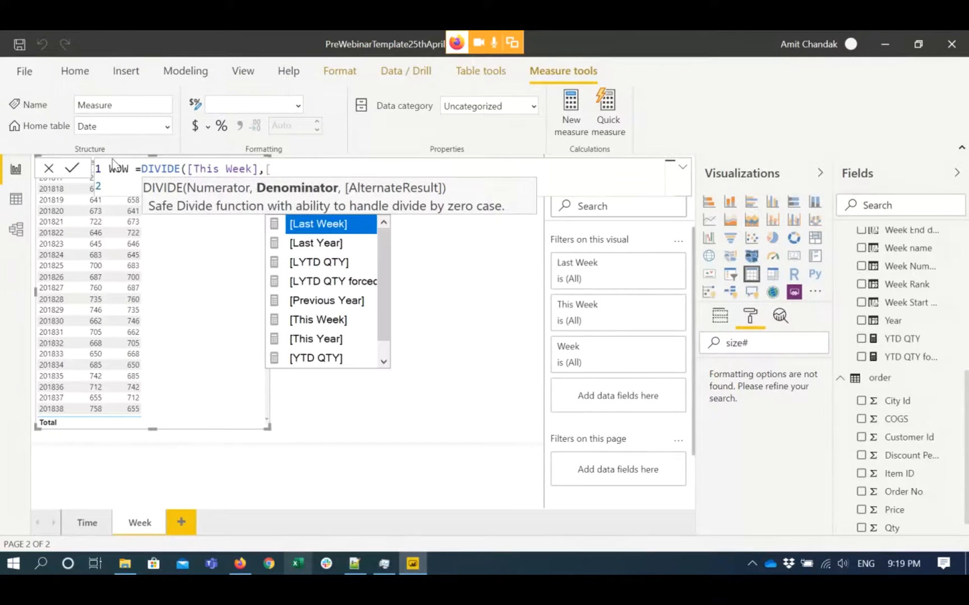
{"action": "key", "text": "Tab"}
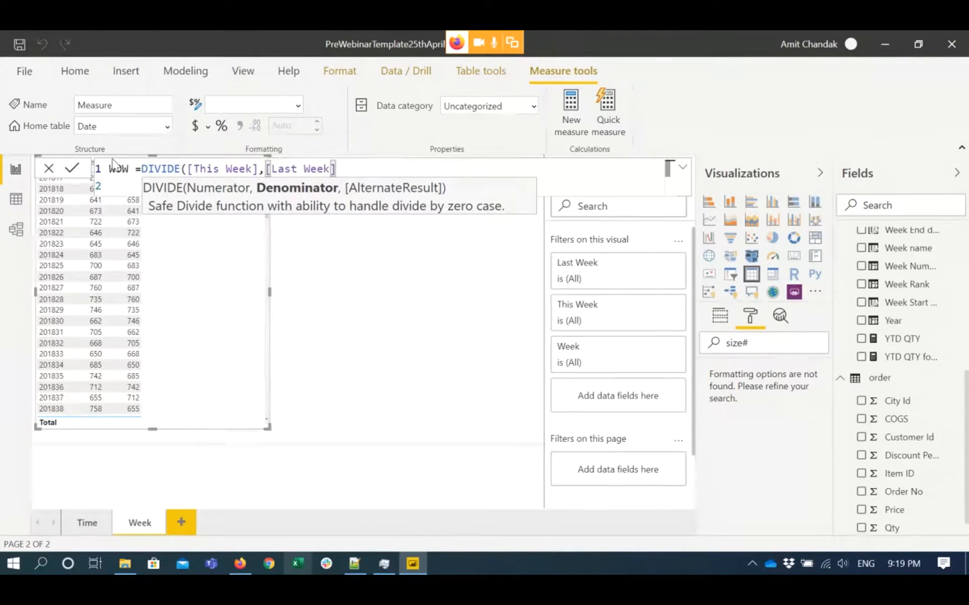
{"action": "type", "text": ") -1"}
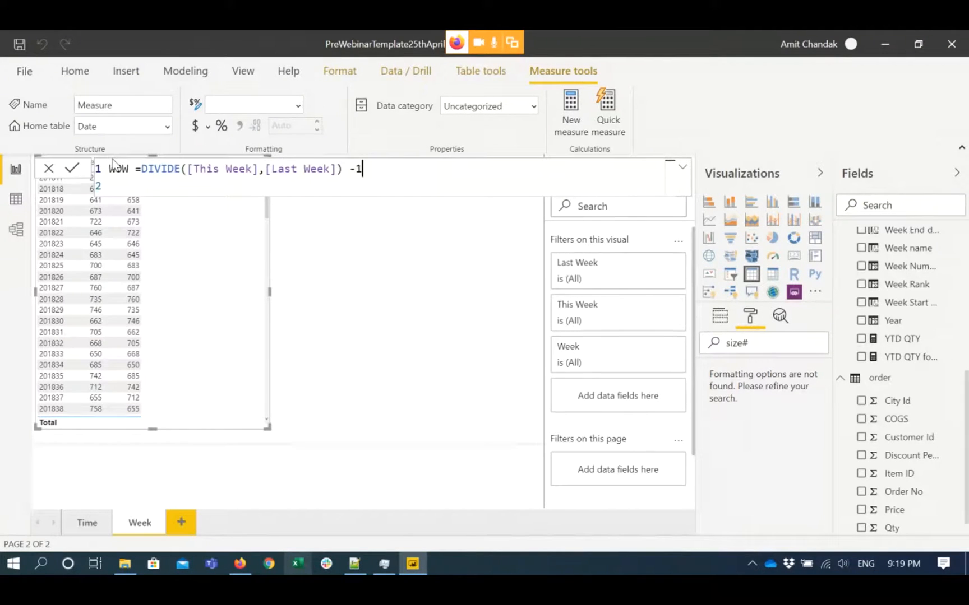
{"action": "key", "text": "Return"}
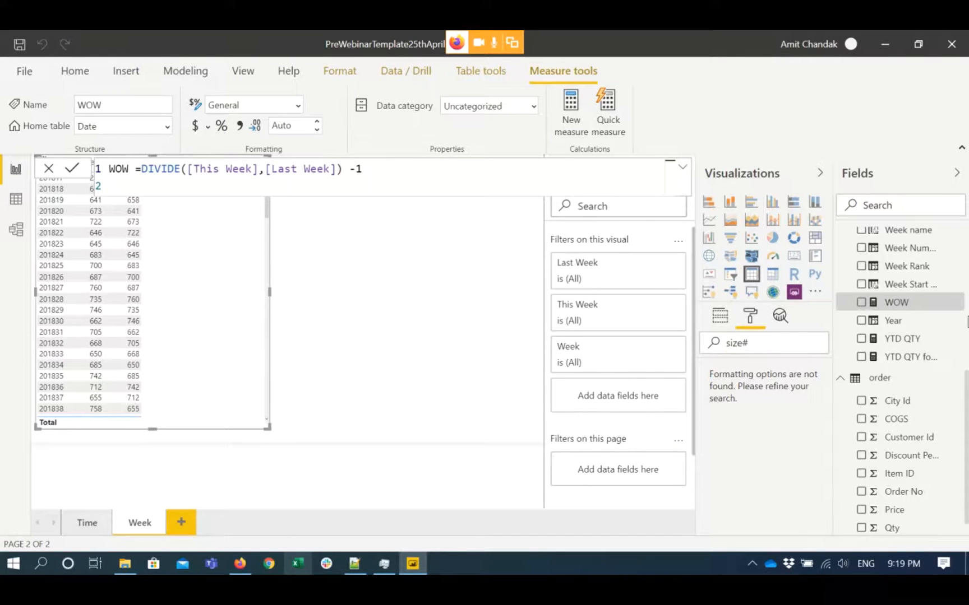
{"action": "left_click", "coordinate": [861, 303]}
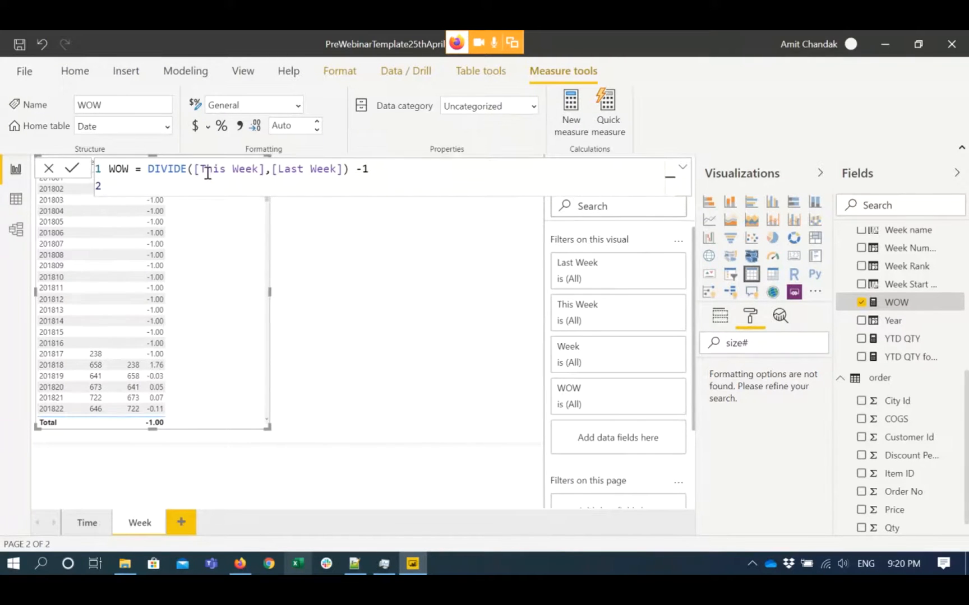
Change the numerator in the WOW measure's DIVIDE to the parenthesized difference ([This Week]-[Last Week]).
{"action": "left_click", "coordinate": [265, 171]}
{"action": "type", "text": ","}
{"action": "key", "text": "Right"}
{"action": "key", "text": "Left"}
{"action": "key", "text": "shift+Right"}
{"action": "key", "text": "shift+Right"}
{"action": "key", "text": "shift+Right"}
{"action": "key", "text": "shift+Right"}
{"action": "key", "text": "shift+Right"}
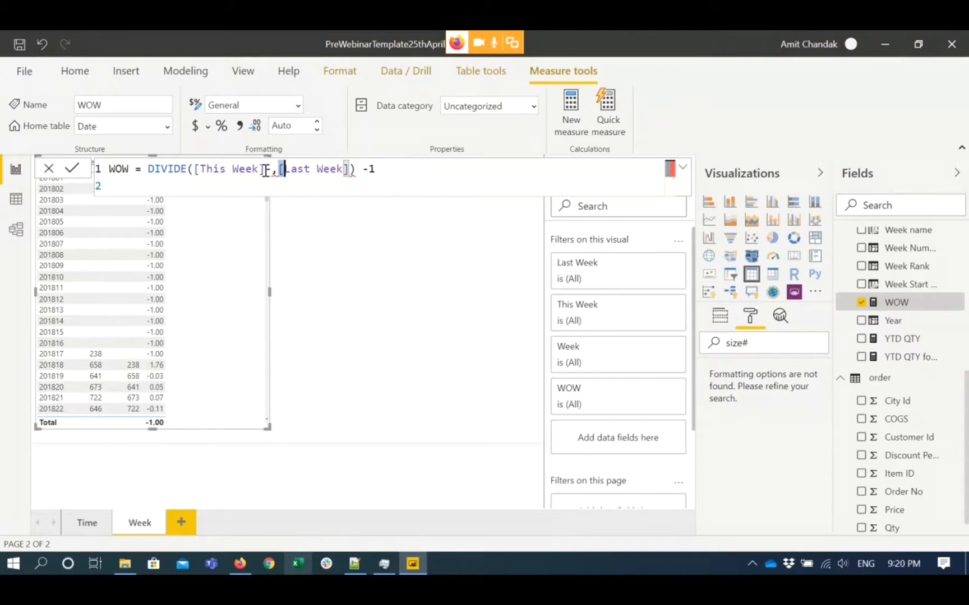
{"action": "key", "text": "shift+Right"}
{"action": "key", "text": "shift+Right"}
{"action": "key", "text": "shift+Right"}
{"action": "key", "text": "shift+Right"}
{"action": "key", "text": "shift+Right"}
{"action": "key", "text": "shift+Right"}
{"action": "key", "text": "shift+Right"}
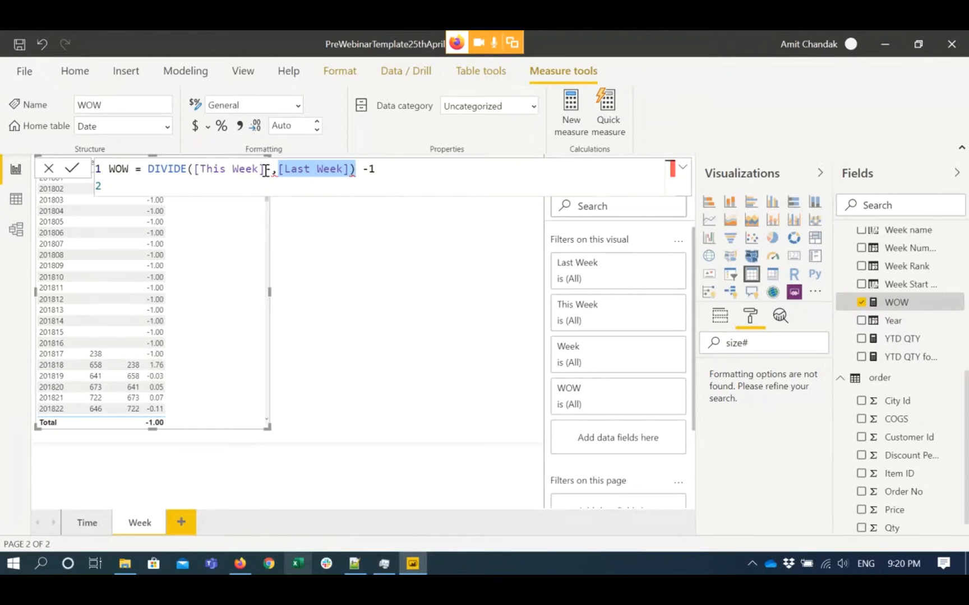
{"action": "key", "text": "shift+Left"}
{"action": "key", "text": "ctrl+c"}
{"action": "key", "text": "Left"}
{"action": "key", "text": "ctrl+v"}
{"action": "type", "text": ","}
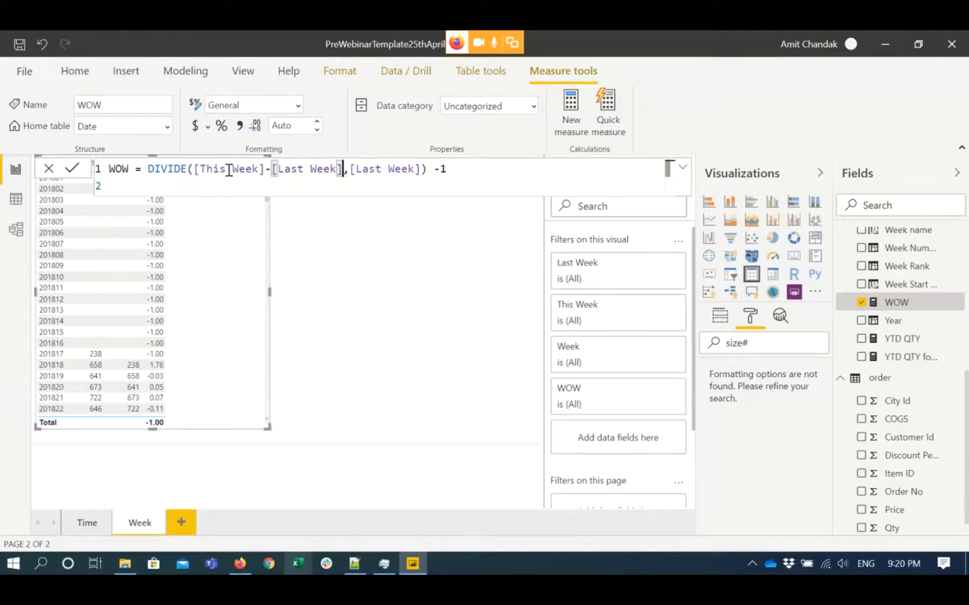
{"action": "left_click", "coordinate": [193, 170]}
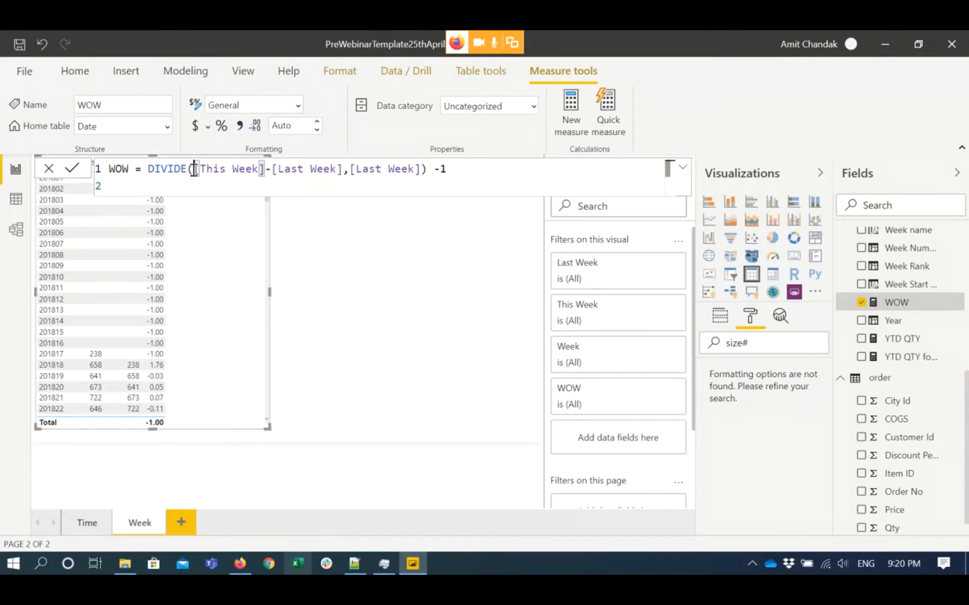
{"action": "type", "text": "("}
{"action": "left_click", "coordinate": [351, 169]}
{"action": "type", "text": ")"}
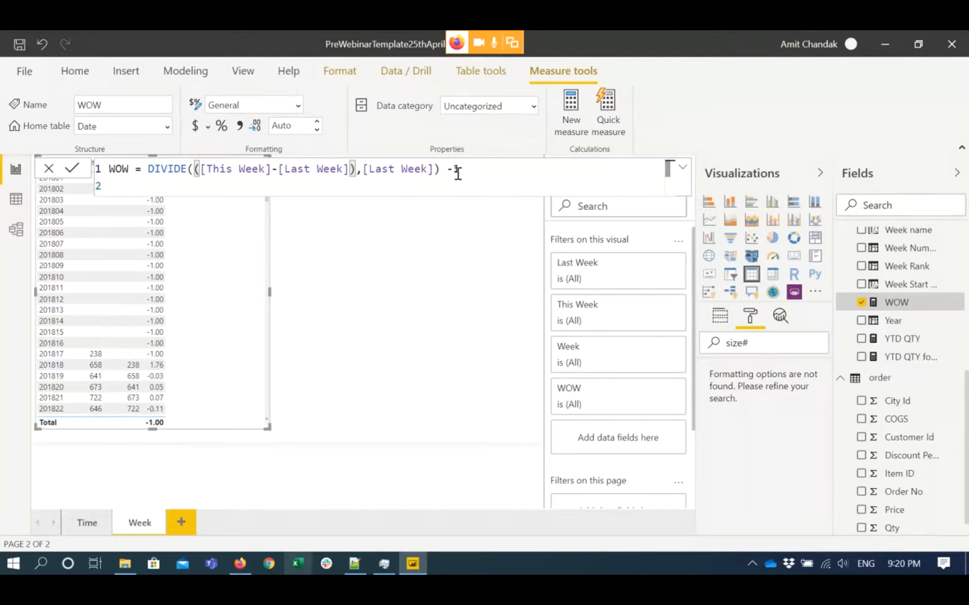
Remove the trailing -1 from the WOW formula and format the measure as a percentage.
{"action": "left_click", "coordinate": [459, 169]}
{"action": "key", "text": "BackSpace"}
{"action": "key", "text": "BackSpace"}
{"action": "key", "text": "BackSpace"}
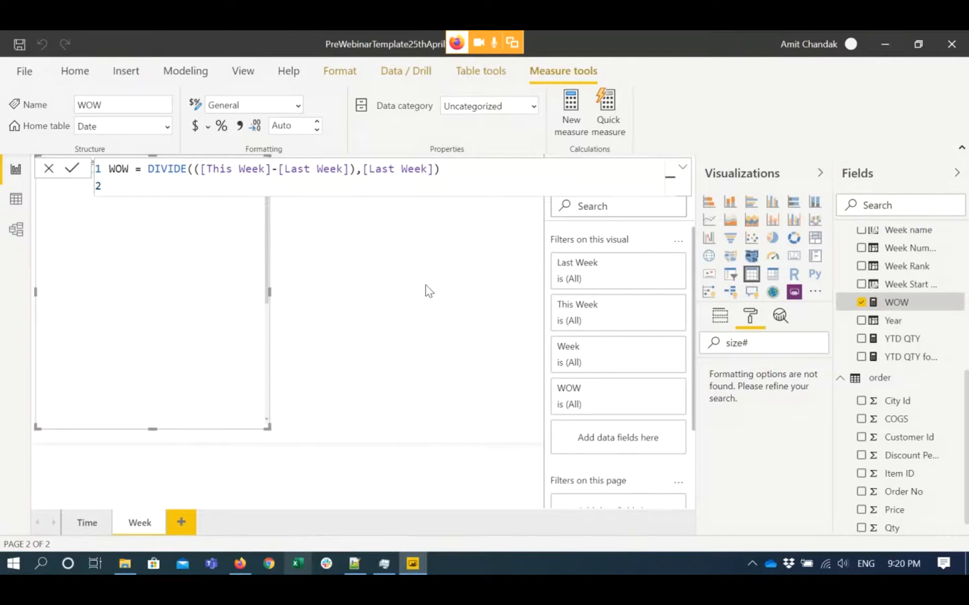
{"action": "left_click", "coordinate": [683, 169]}
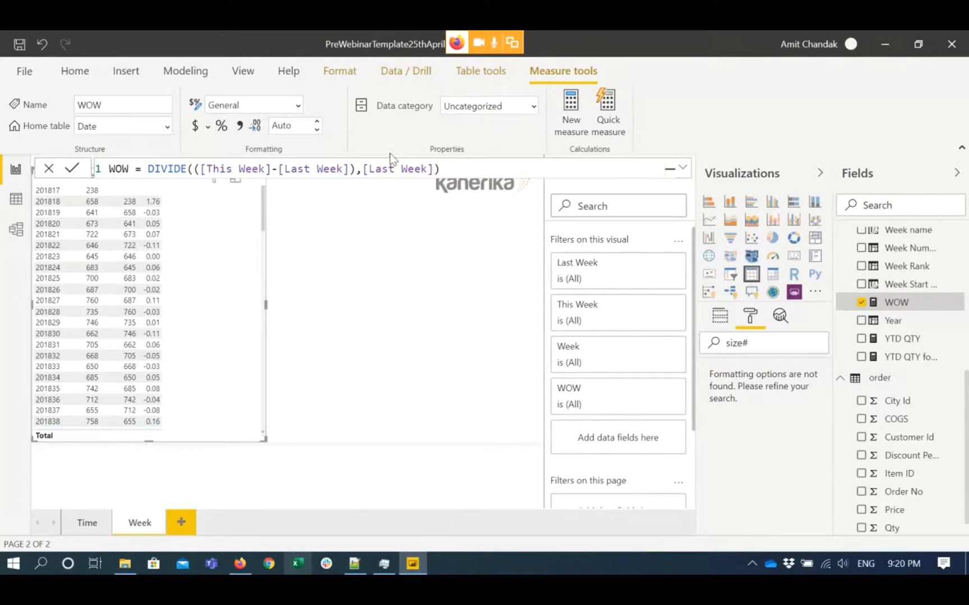
{"action": "left_click", "coordinate": [221, 125]}
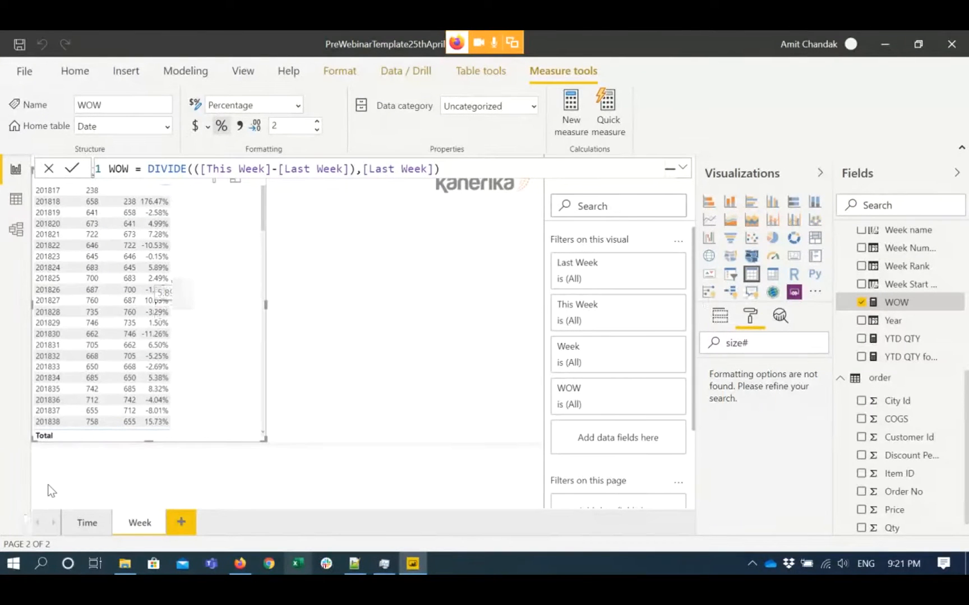
Switch to Notepad++ and copy the YTD QTY forced 2 measure definition from the webinar steps file.
{"action": "left_click", "coordinate": [356, 564]}
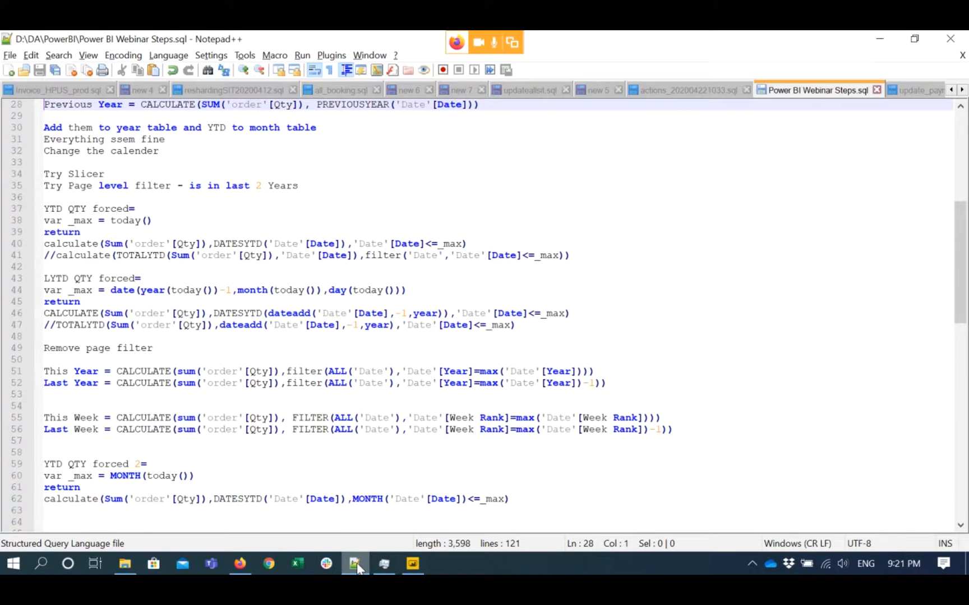
{"action": "left_click", "coordinate": [45, 460]}
{"action": "key", "text": "shift+Down"}
{"action": "key", "text": "shift+Down"}
{"action": "key", "text": "shift+Down"}
{"action": "key", "text": "shift+Down"}
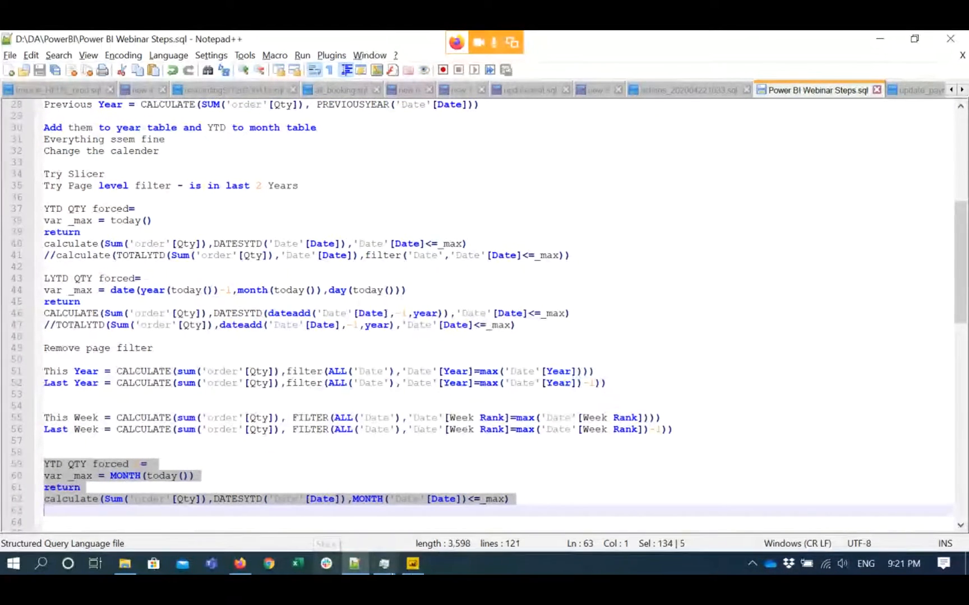
Switch back to Power BI, build a table of Year and Qty on the Time page, and move it slightly down.
{"action": "left_click", "coordinate": [412, 564]}
{"action": "left_click", "coordinate": [76, 523]}
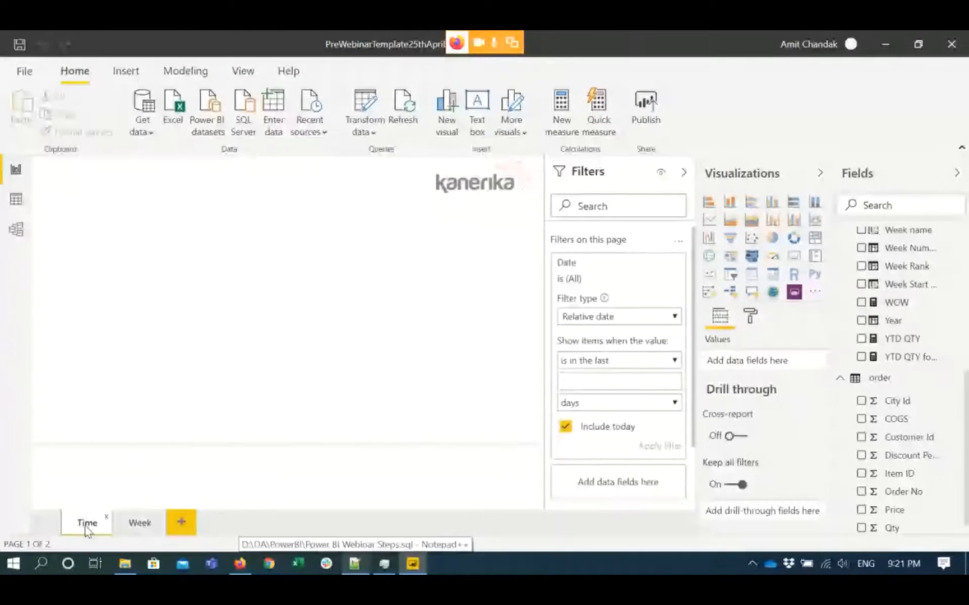
{"action": "left_click", "coordinate": [861, 320]}
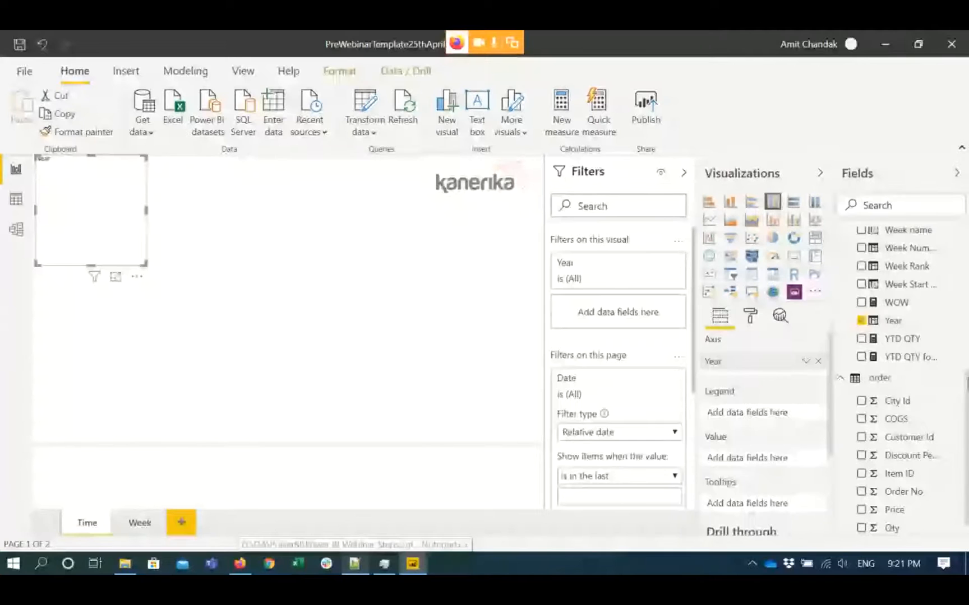
{"action": "left_click_drag", "start_coordinate": [967, 379], "coordinate": [967, 403]}
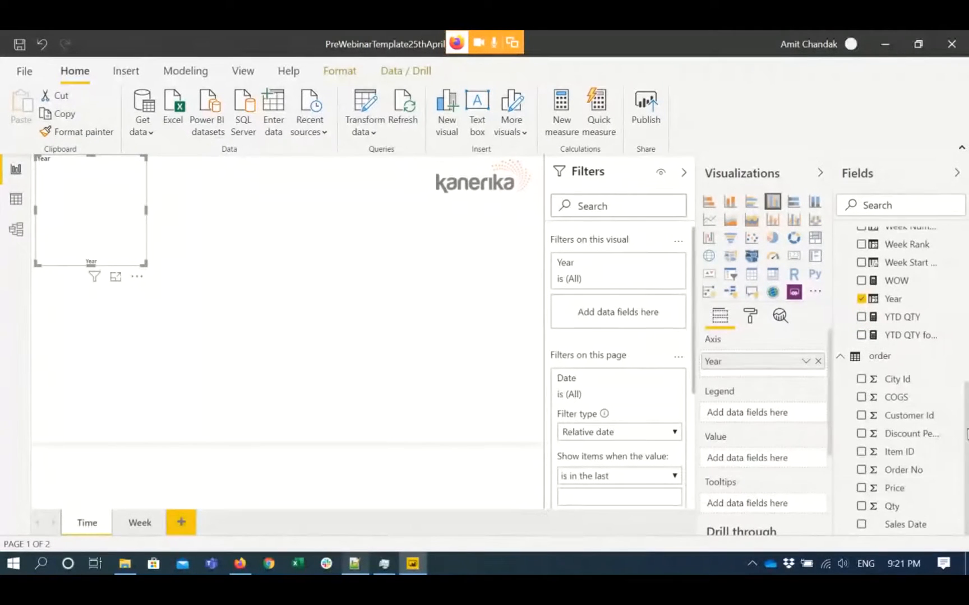
{"action": "left_click", "coordinate": [861, 506]}
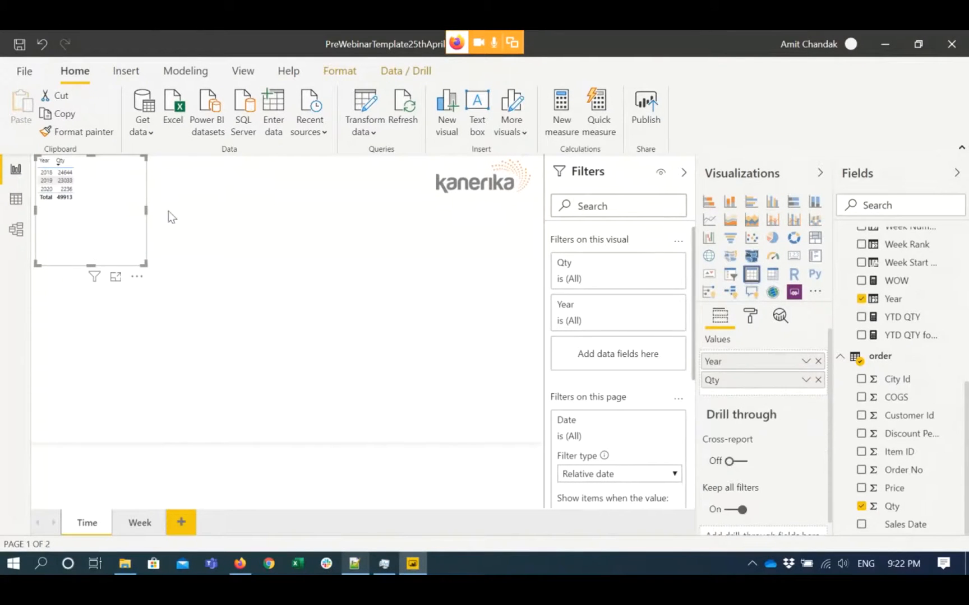
{"action": "left_click_drag", "start_coordinate": [118, 227], "coordinate": [114, 273]}
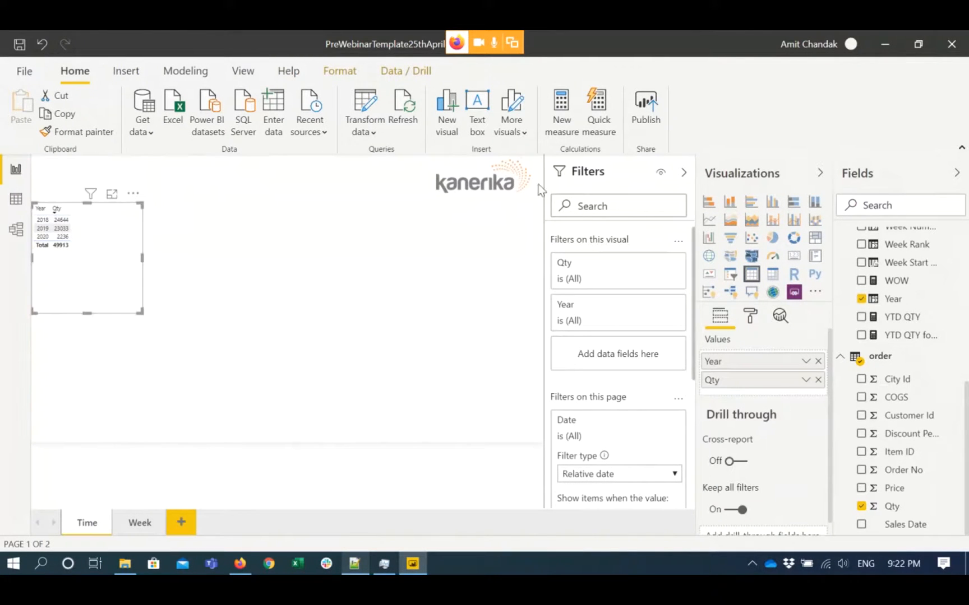
Create the measure YTD QTY forced 2 from the copied definition, limiting DATESYTD quantity to months up to MONTH(today()).
{"action": "left_click", "coordinate": [559, 124]}
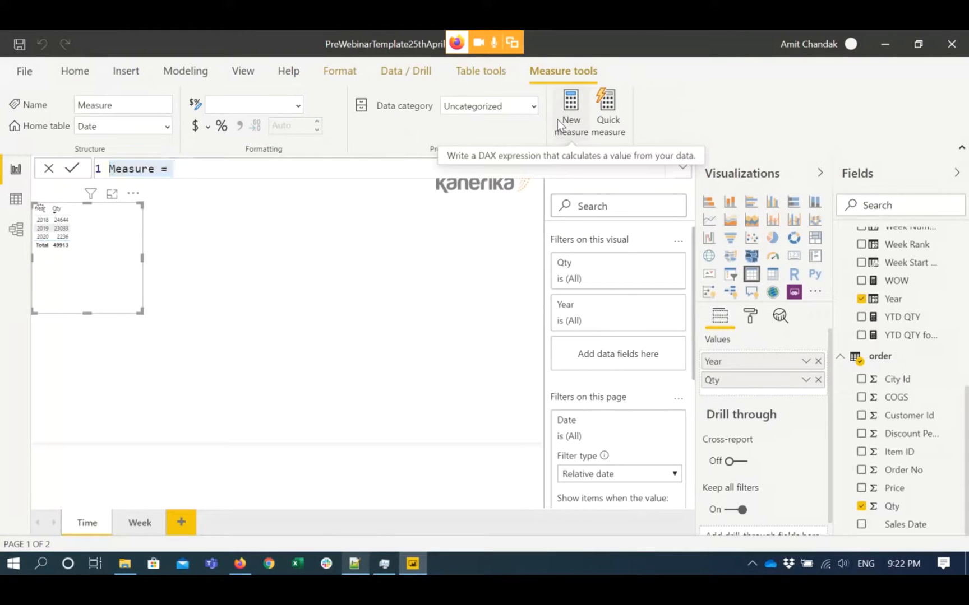
{"action": "key", "text": "ctrl+v"}
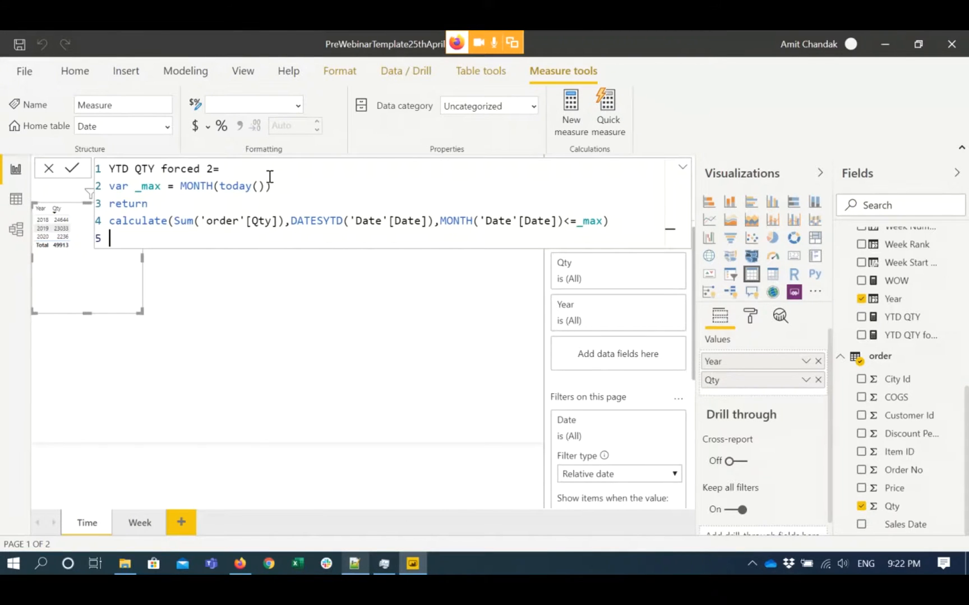
{"action": "double_click", "coordinate": [194, 188]}
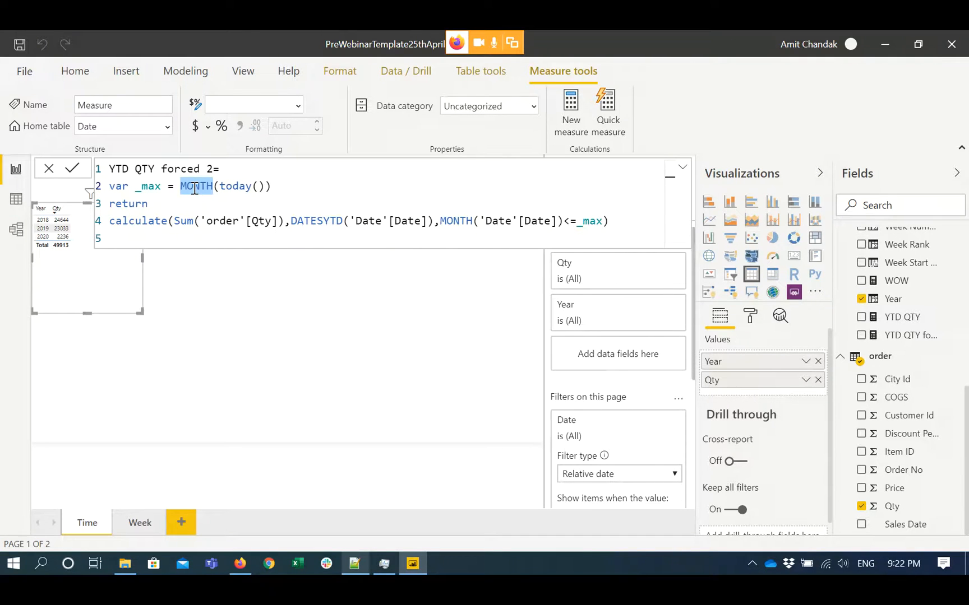
{"action": "left_click", "coordinate": [277, 185]}
{"action": "left_click_drag", "start_coordinate": [272, 185], "coordinate": [181, 186]}
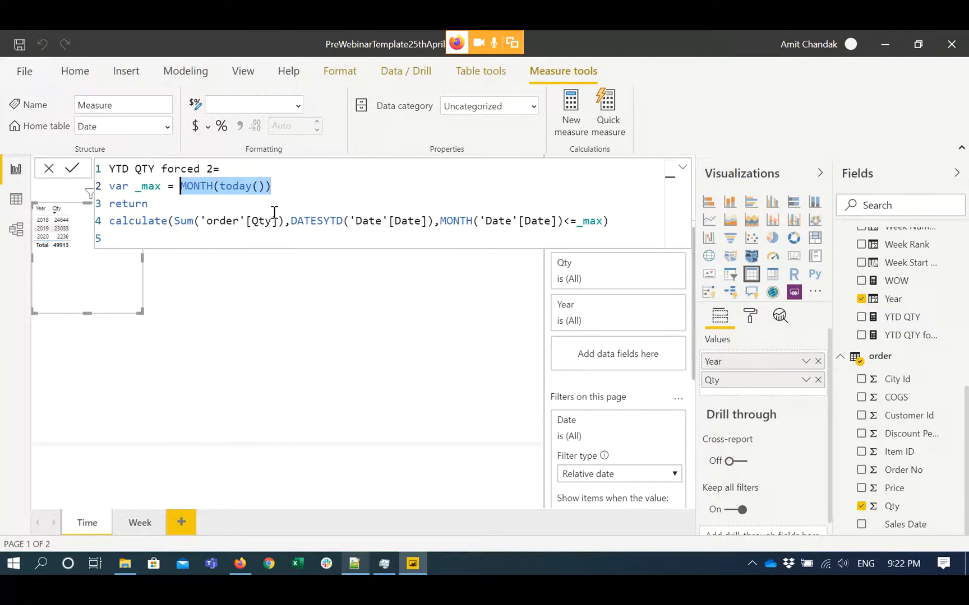
{"action": "left_click_drag", "start_coordinate": [562, 221], "coordinate": [440, 221]}
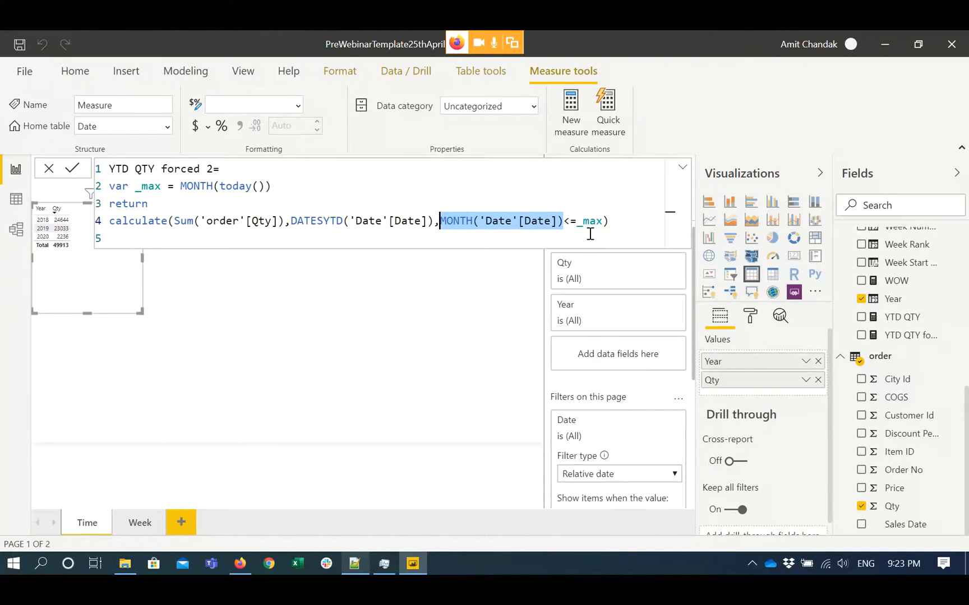
{"action": "left_click", "coordinate": [288, 264]}
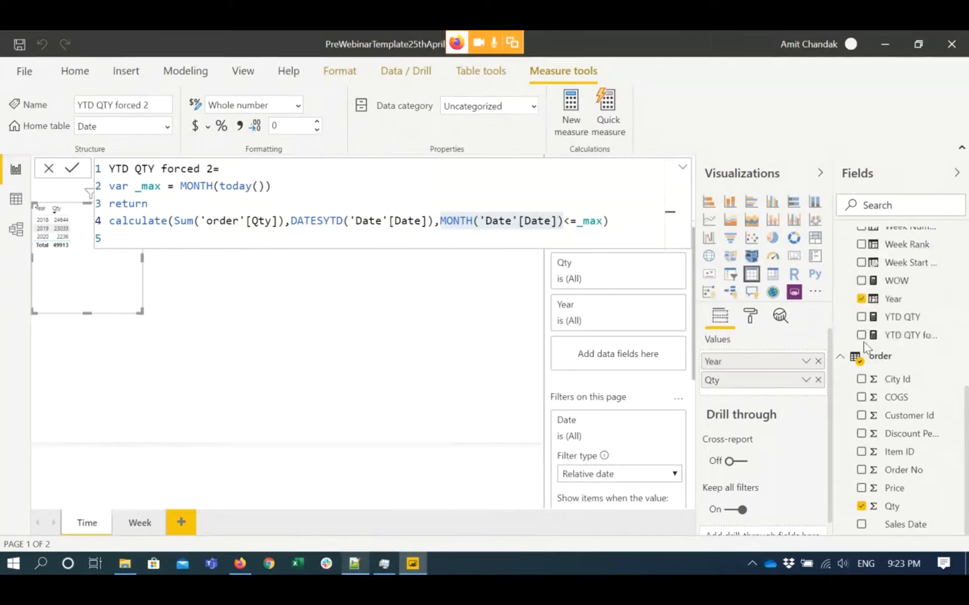
Add the YTD QTY forced 2 measure to the Year and Qty table on the Time page and move the table down.
{"action": "left_click", "coordinate": [861, 335]}
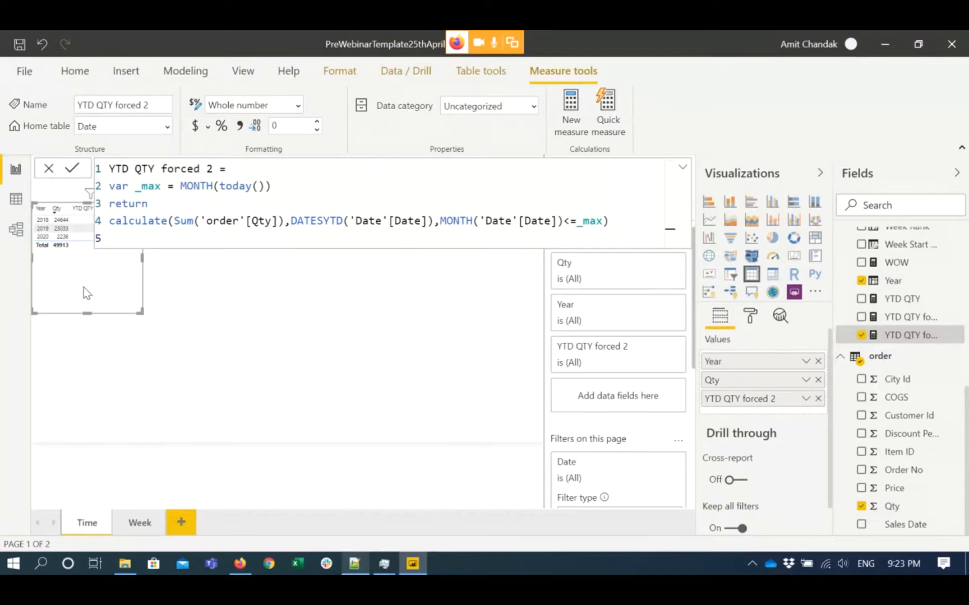
{"action": "left_click_drag", "start_coordinate": [83, 287], "coordinate": [85, 347]}
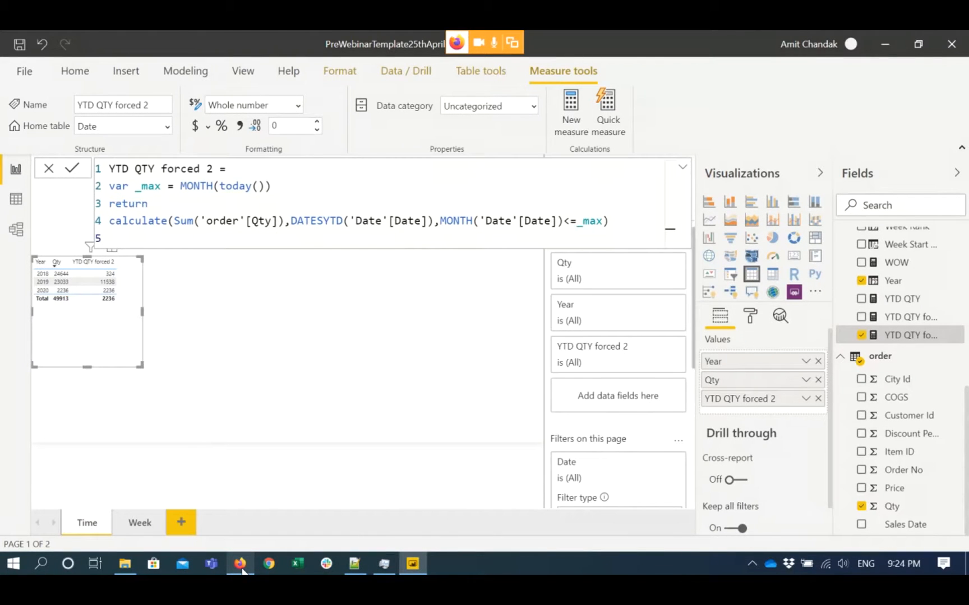
{"action": "left_click", "coordinate": [478, 43]}
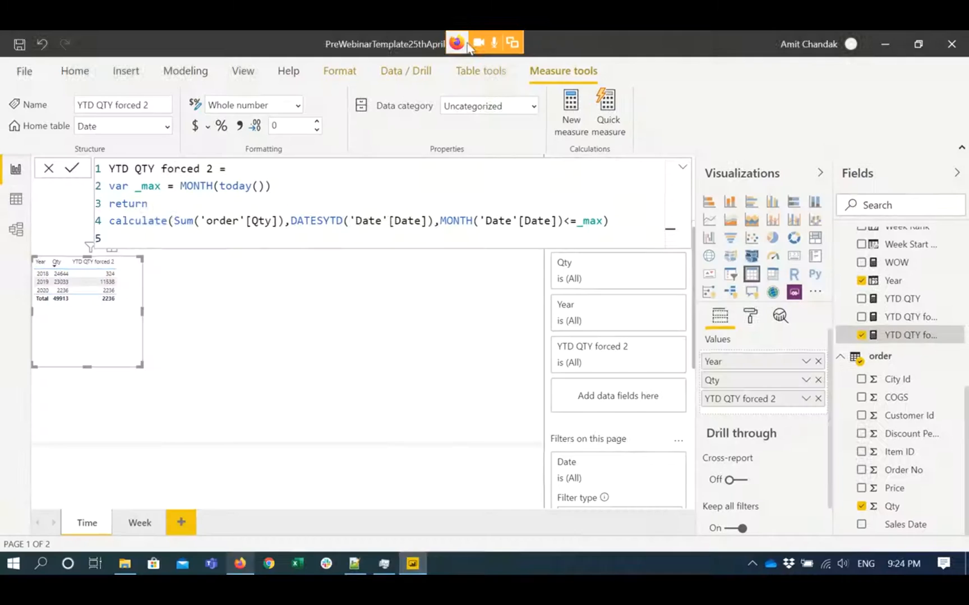
Add a calculated column to the Date table in the data view and name it Start of Year.
{"action": "left_click", "coordinate": [16, 199]}
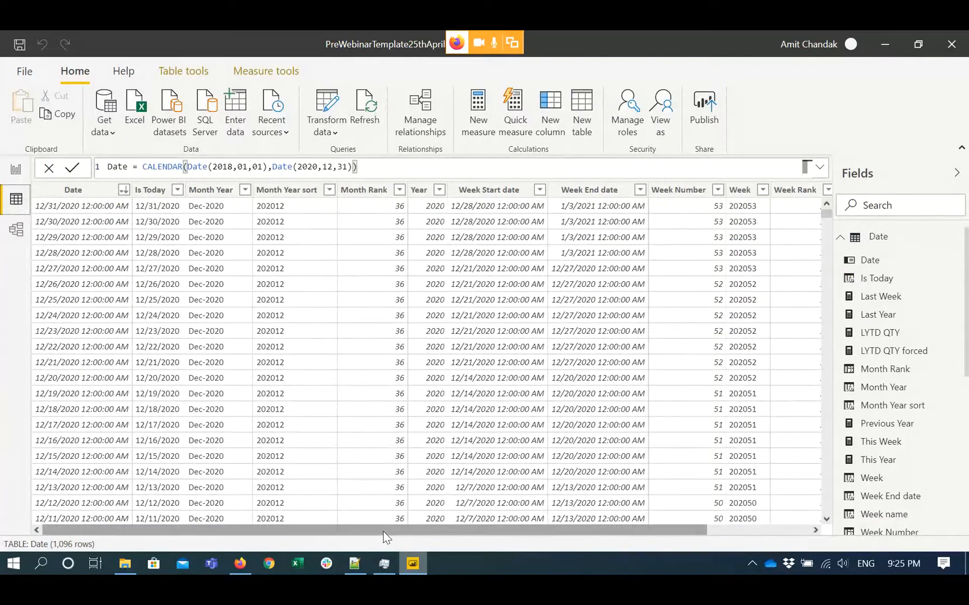
{"action": "left_click_drag", "start_coordinate": [383, 529], "coordinate": [486, 530]}
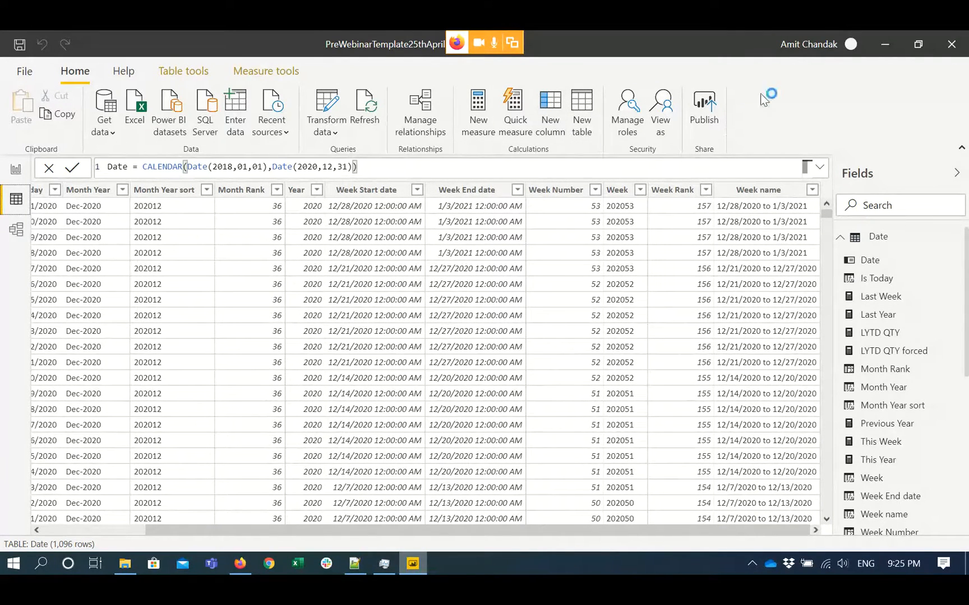
{"action": "left_click", "coordinate": [550, 113]}
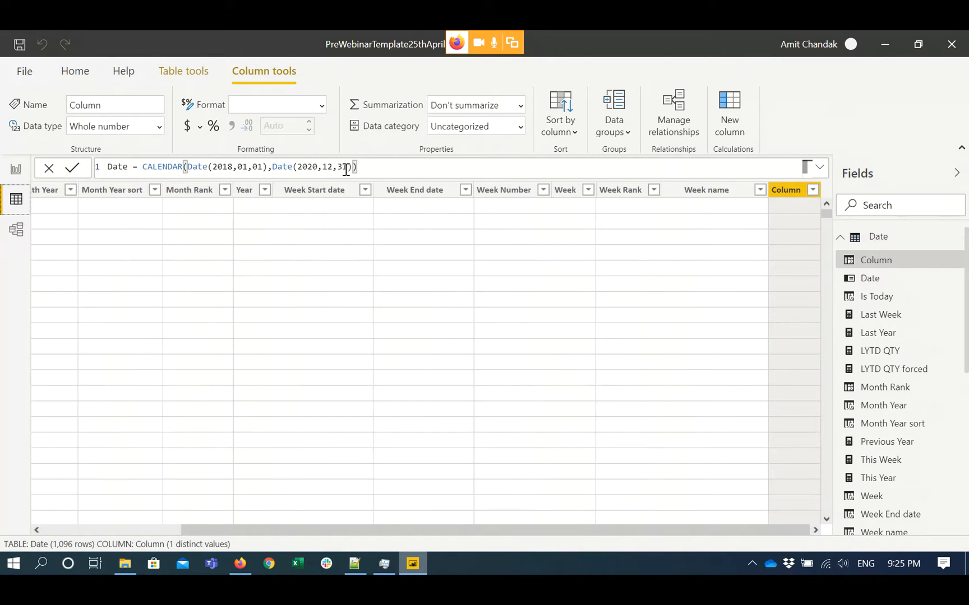
{"action": "key", "text": "Escape"}
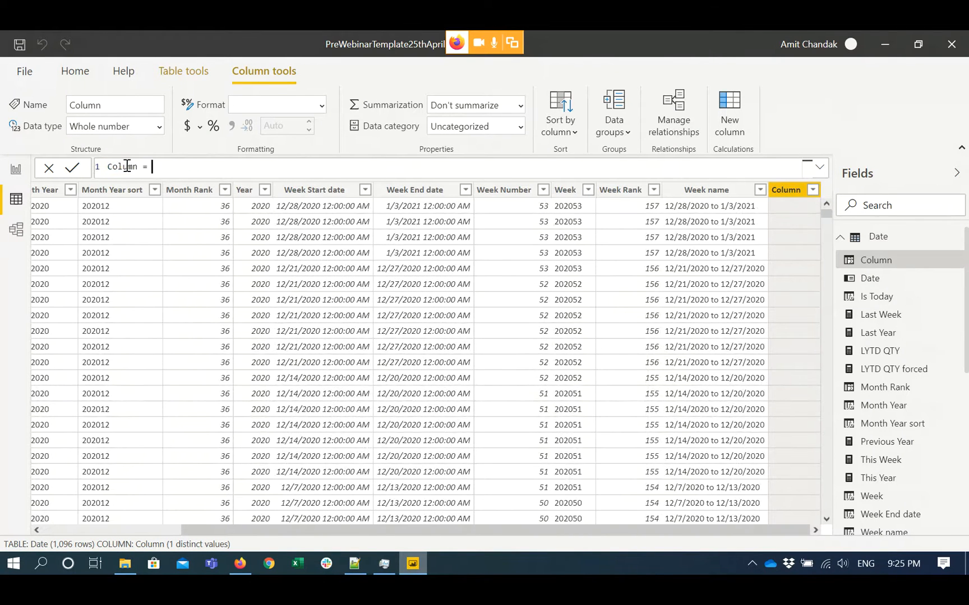
{"action": "key", "text": "ctrl+a"}
{"action": "key", "text": "shift+Left"}
{"action": "key", "text": "shift+Left"}
{"action": "key", "text": "shift+Left"}
{"action": "type", "text": "Start"}
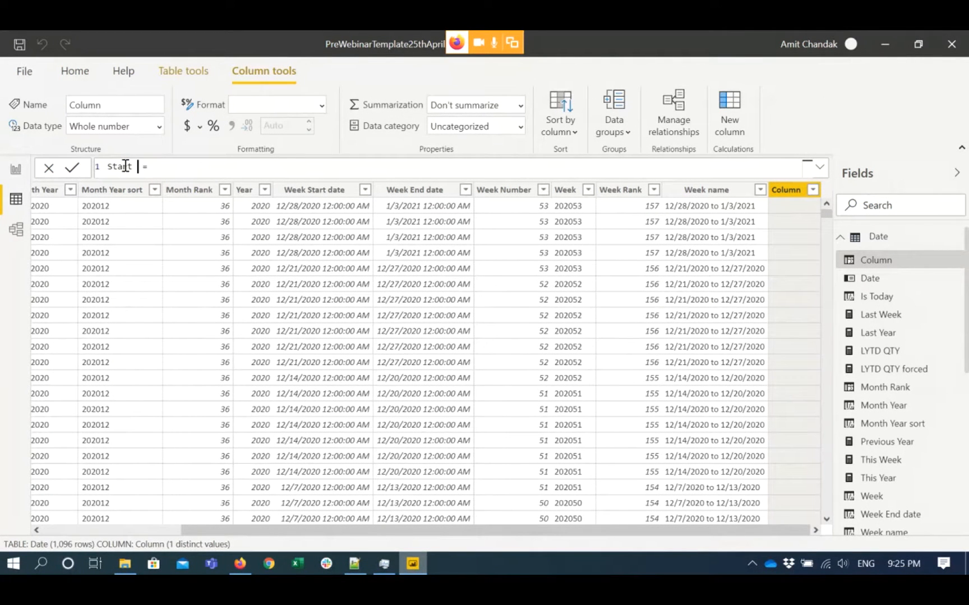
{"action": "type", "text": " of Year"}
Begin the Start of Year formula with the STARTOFYEAR function, leaving its arguments empty.
{"action": "left_click", "coordinate": [219, 169]}
{"action": "type", "text": "start"}
{"action": "key", "text": "Down"}
{"action": "key", "text": "Down"}
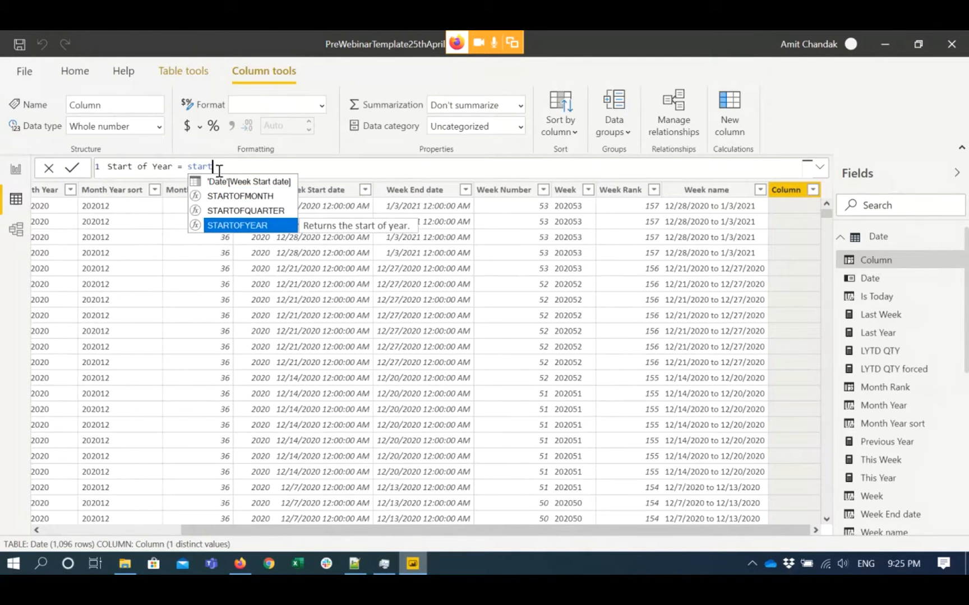
{"action": "key", "text": "Tab"}
{"action": "type", "text": "["}
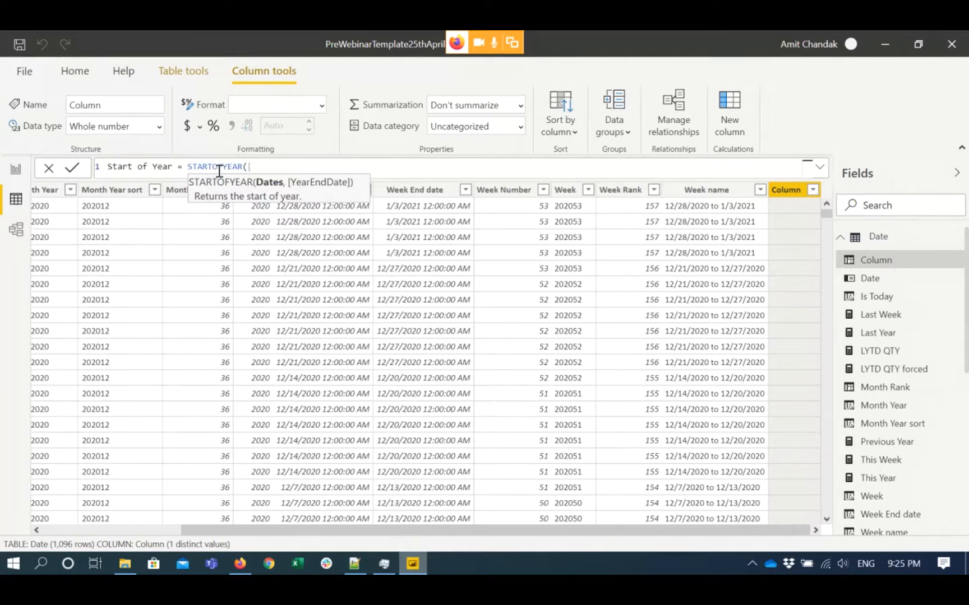
{"action": "type", "text": "date"}
{"action": "key", "text": "BackSpace"}
{"action": "key", "text": "BackSpace"}
{"action": "key", "text": "BackSpace"}
{"action": "key", "text": "BackSpace"}
{"action": "key", "text": "BackSpace"}
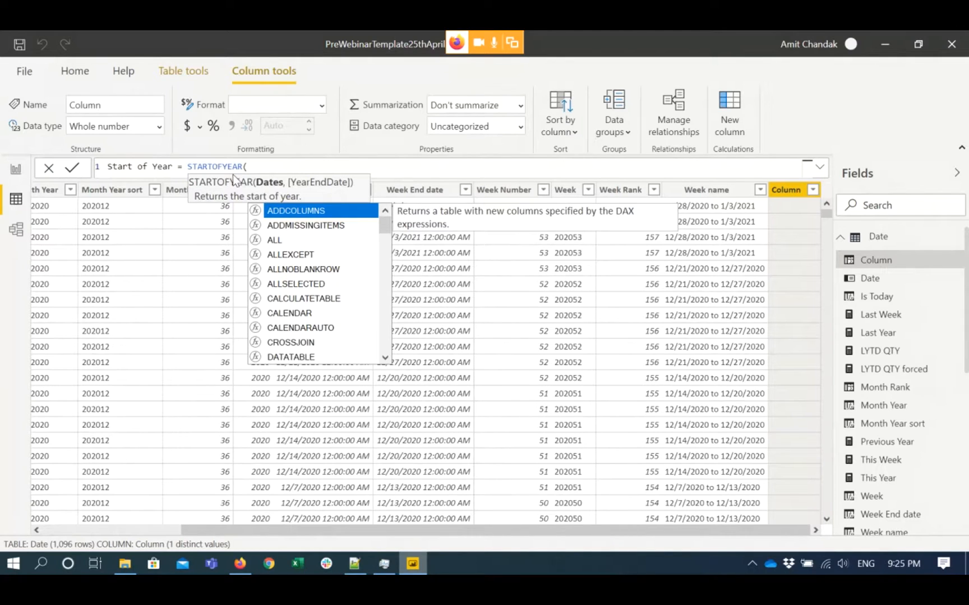
Complete the STARTOFYEAR formula with 'Date'[Date] and the year end date "3/31", and commit the column.
{"action": "type", "text": "date"}
{"action": "key", "text": "Down"}
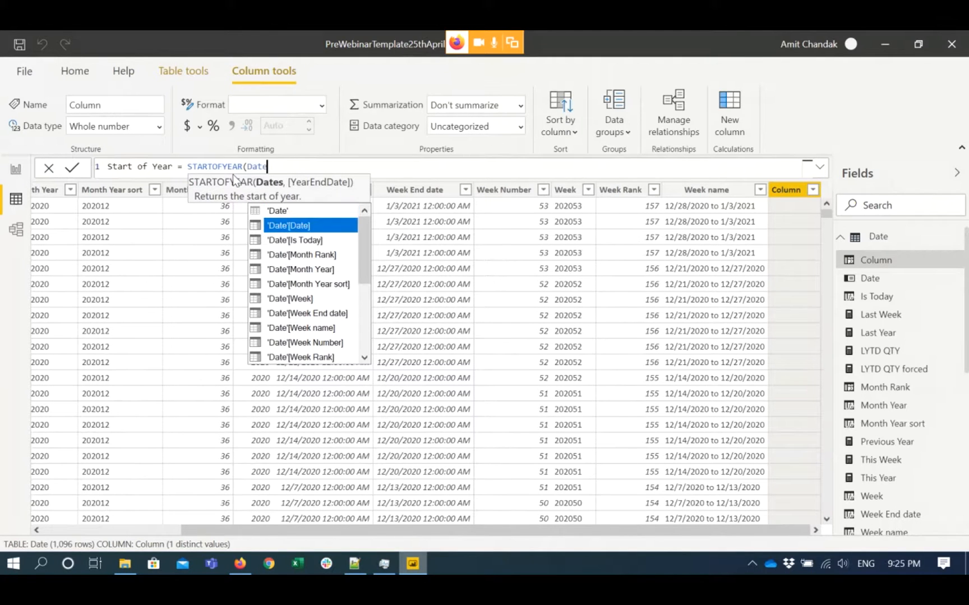
{"action": "key", "text": "Tab"}
{"action": "type", "text": ","}
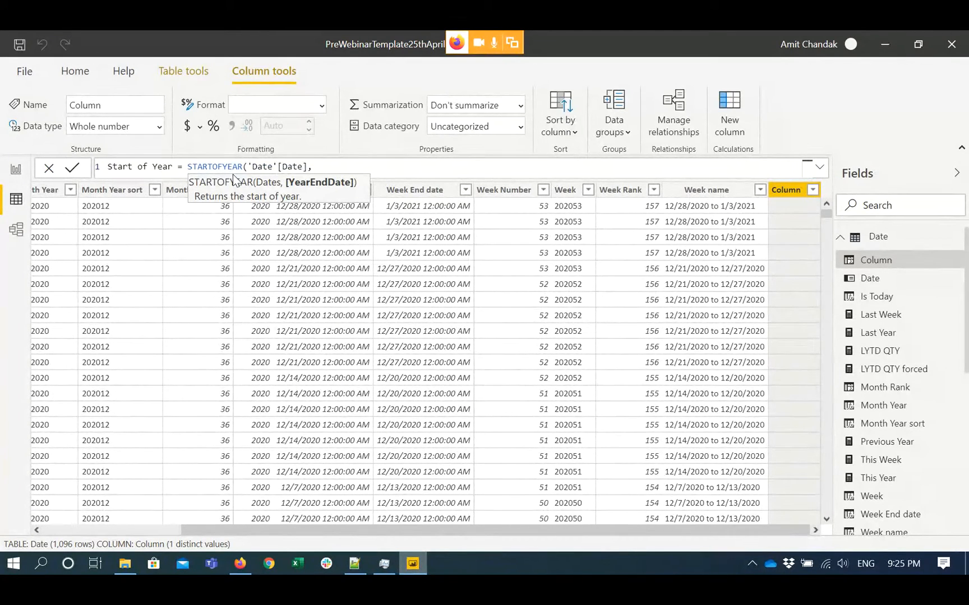
{"action": "type", "text": "\"\""}
{"action": "key", "text": "Left"}
{"action": "type", "text": "3/31\""}
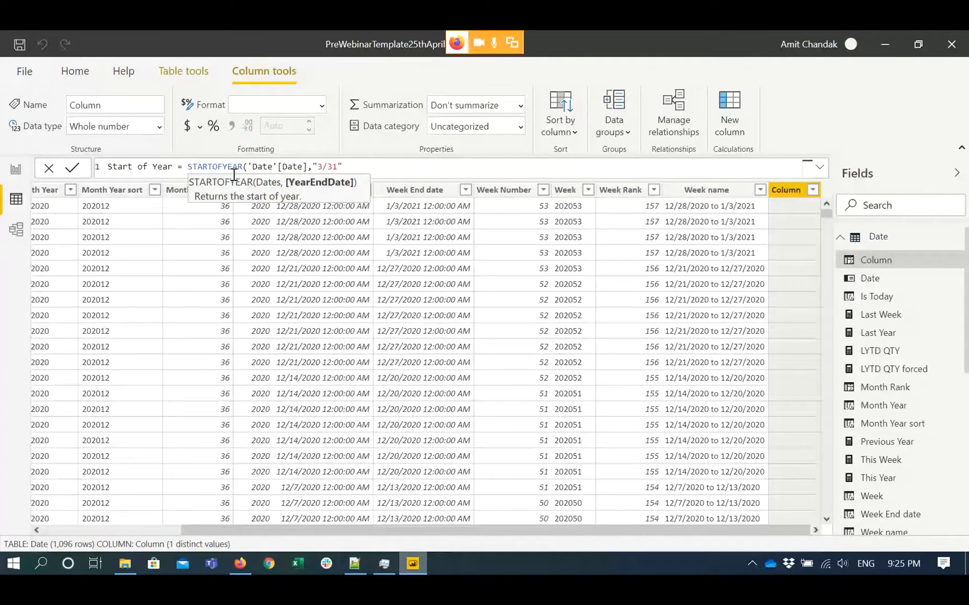
{"action": "type", "text": ")"}
{"action": "key", "text": "Return"}
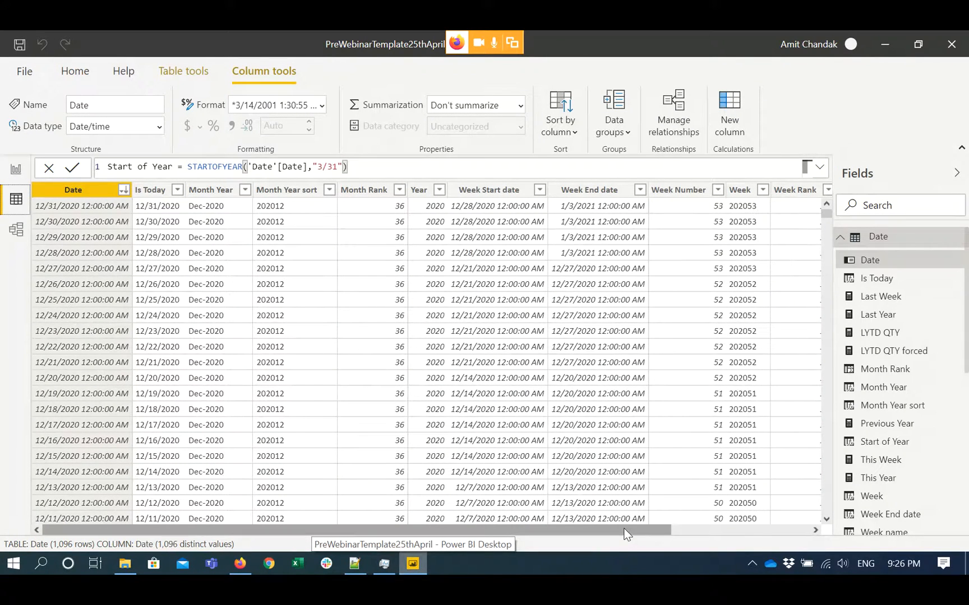
Add a calculated column Sort Month to the Date table, storing MONTH([Date]) in a variable _month.
{"action": "left_click_drag", "start_coordinate": [623, 528], "coordinate": [783, 531]}
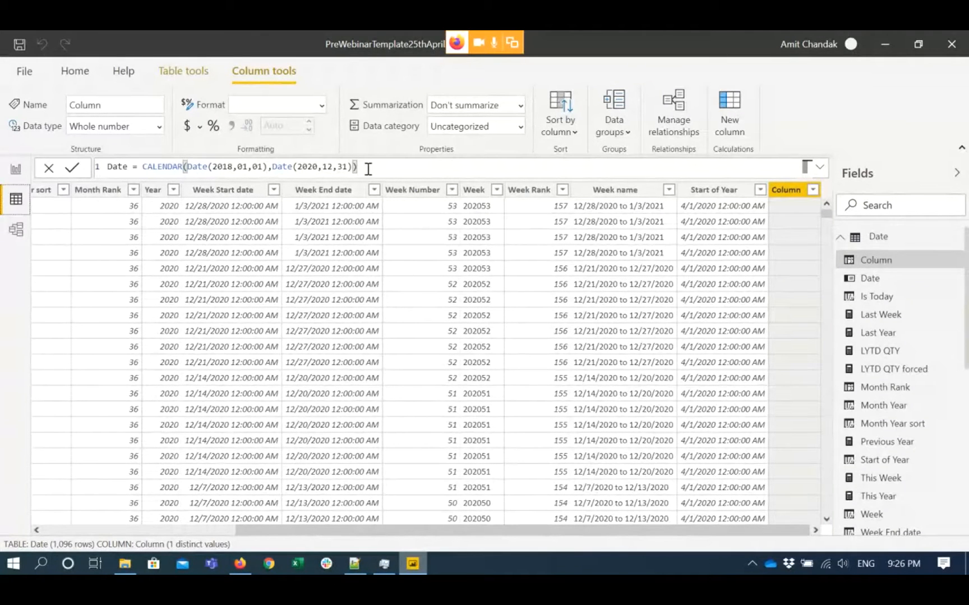
{"action": "double_click", "coordinate": [123, 167]}
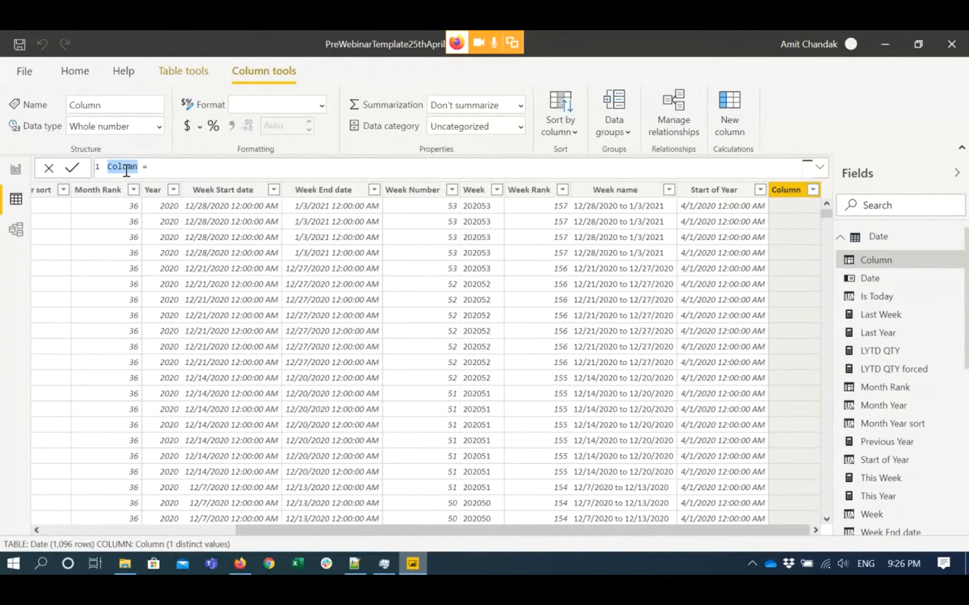
{"action": "type", "text": "Sort Month"}
{"action": "key", "text": "End"}
{"action": "type", "text": "av"}
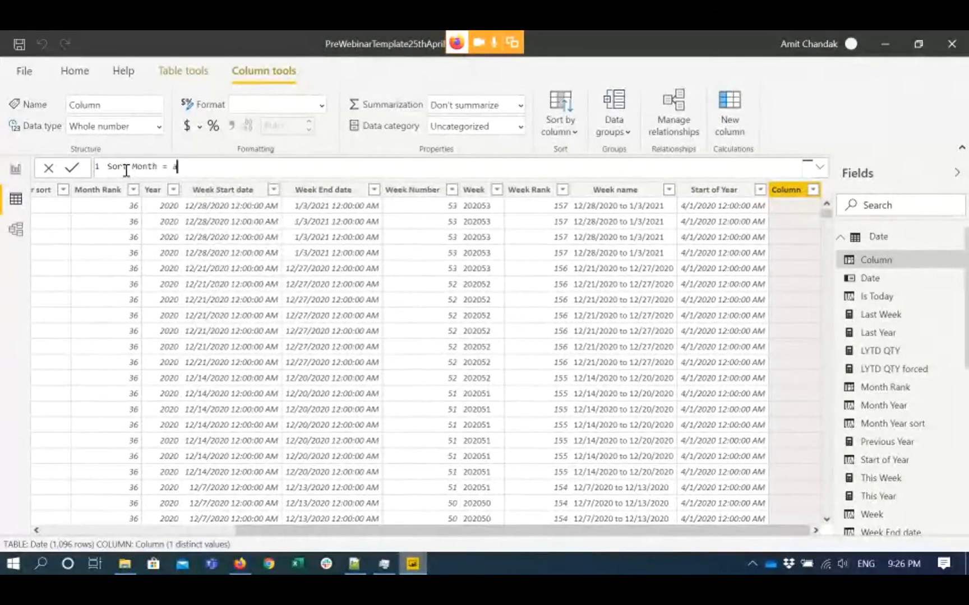
{"action": "key", "text": "BackSpace"}
{"action": "key", "text": "BackSpace"}
{"action": "type", "text": "var _month=month("}
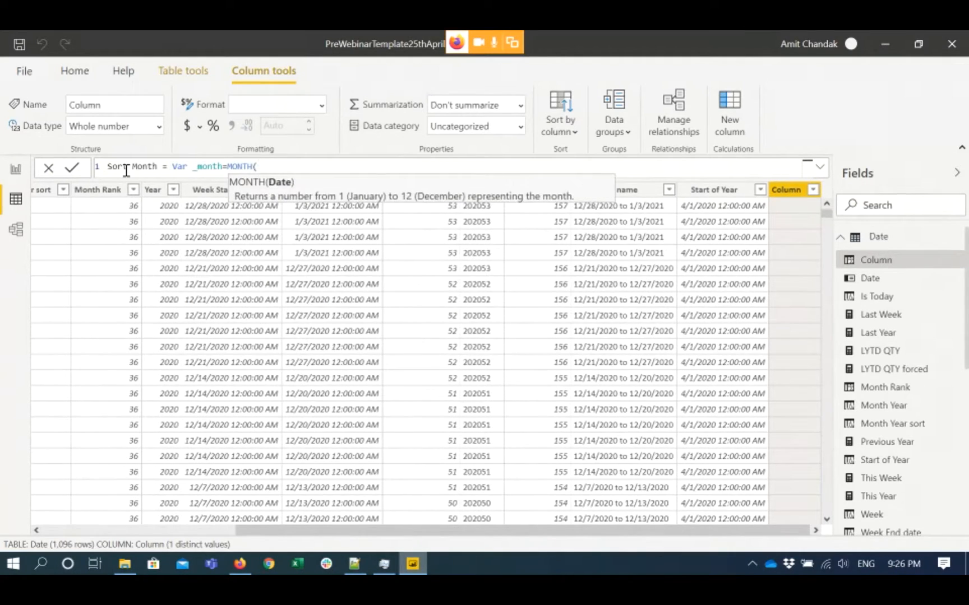
{"action": "type", "text": "["}
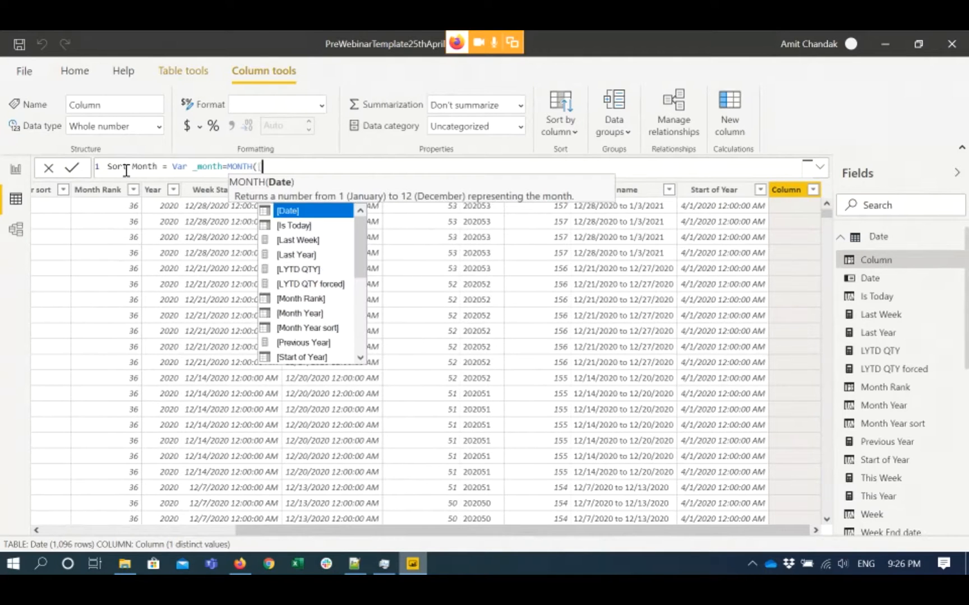
{"action": "key", "text": "Tab"}
{"action": "type", "text": ") "}
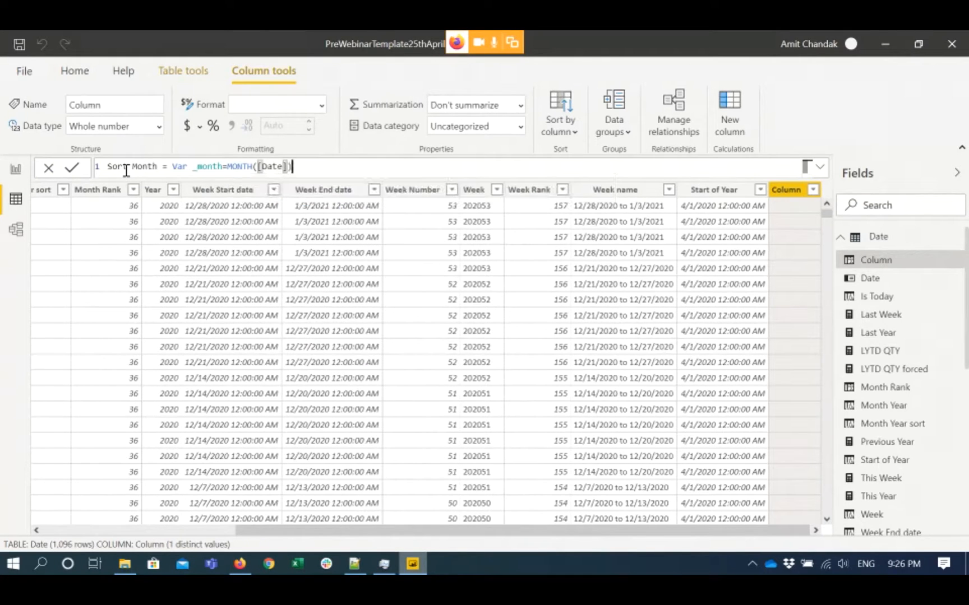
Make the Sort Month formula return if(_month<4, _month-3, _month+3).
{"action": "type", "text": "return"}
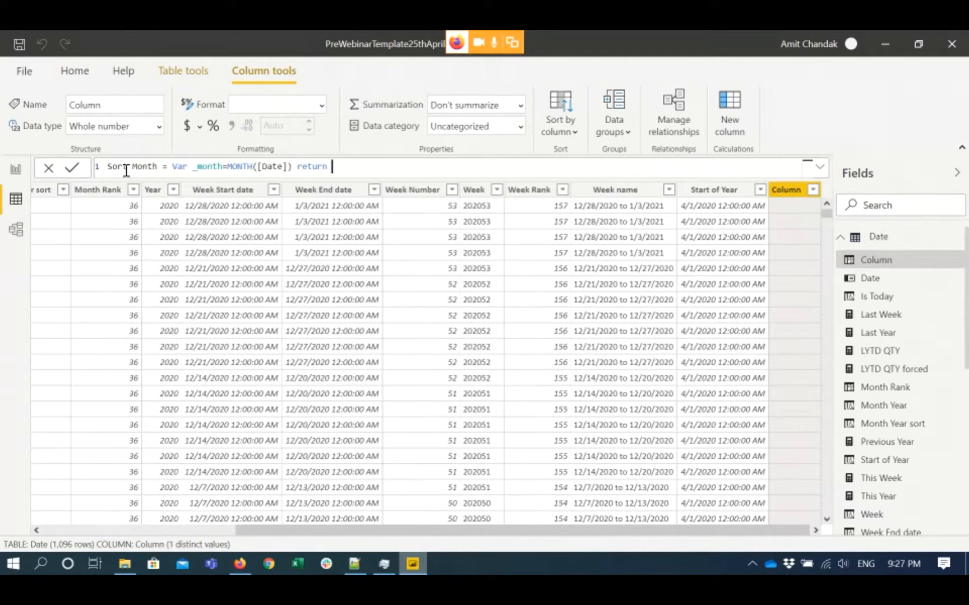
{"action": "type", "text": "if"}
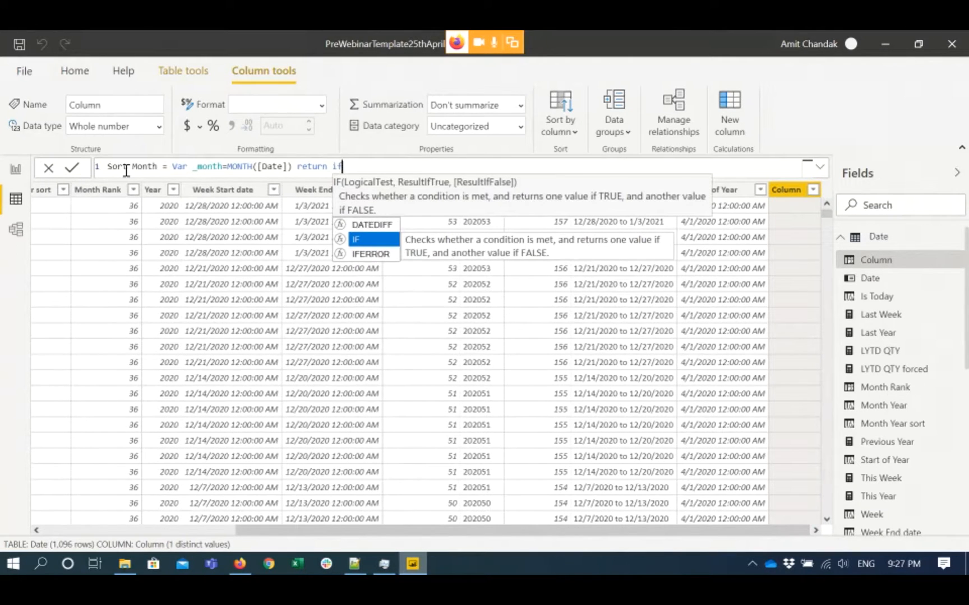
{"action": "type", "text": "(mon"}
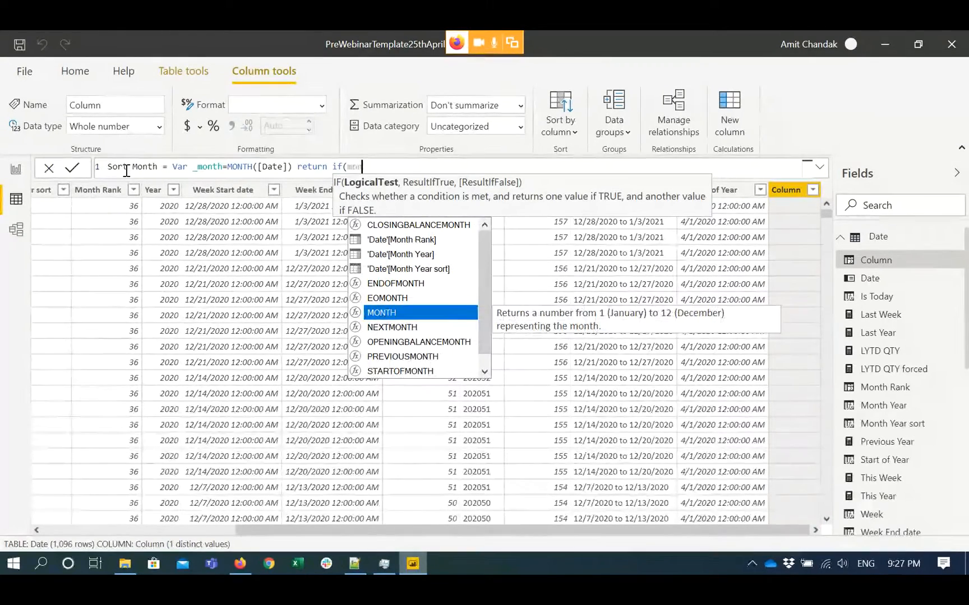
{"action": "key", "text": "BackSpace"}
{"action": "key", "text": "BackSpace"}
{"action": "key", "text": "BackSpace"}
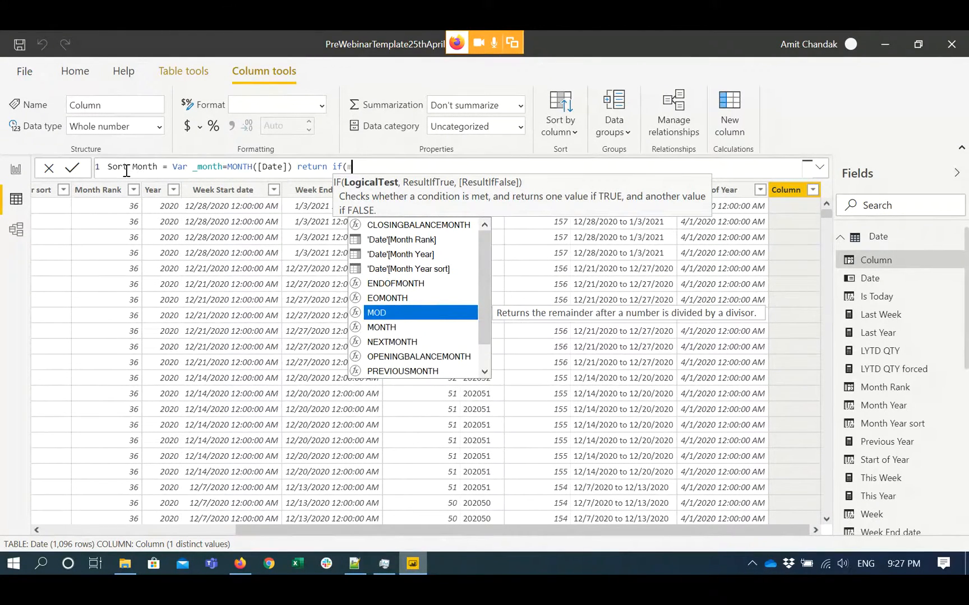
{"action": "type", "text": "_month"}
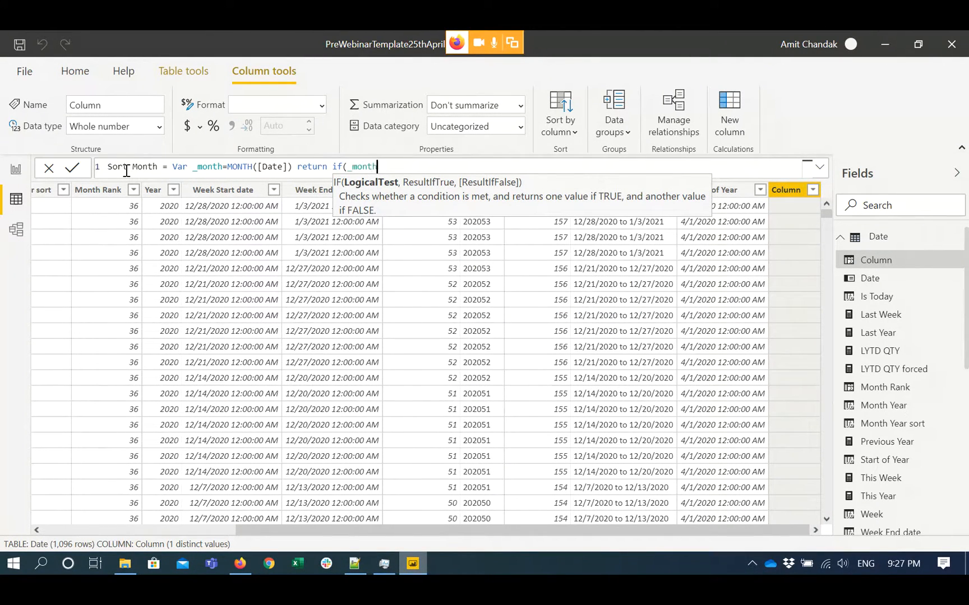
{"action": "type", "text": "<4, _m"}
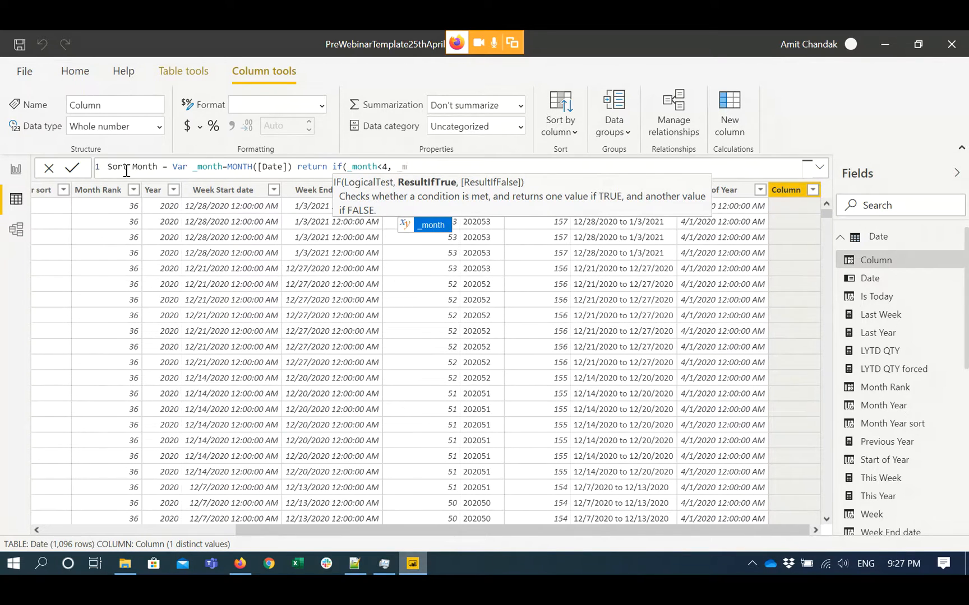
{"action": "type", "text": "onth-"}
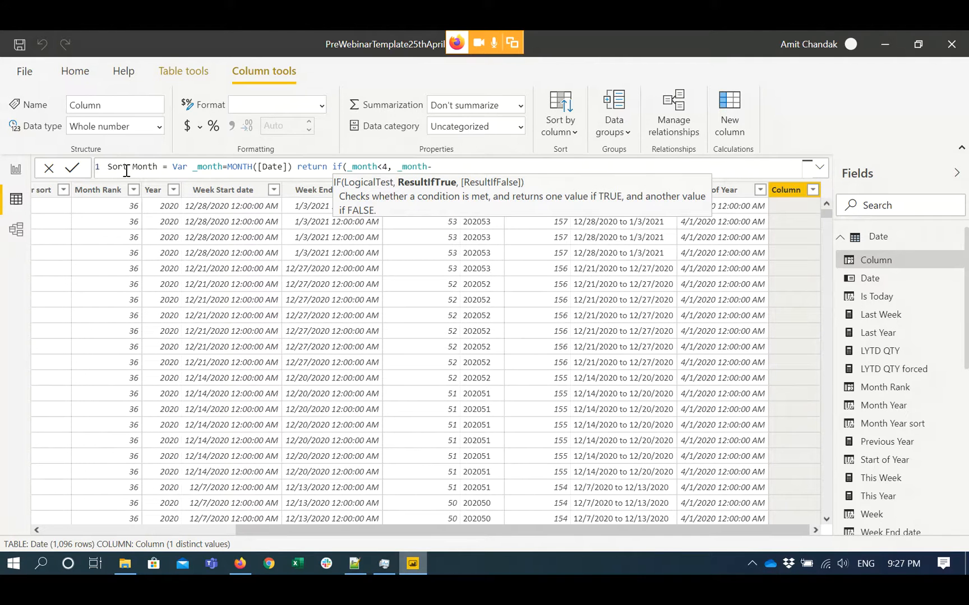
{"action": "type", "text": "3"}
{"action": "type", "text": ", "}
{"action": "type", "text": "_mon"}
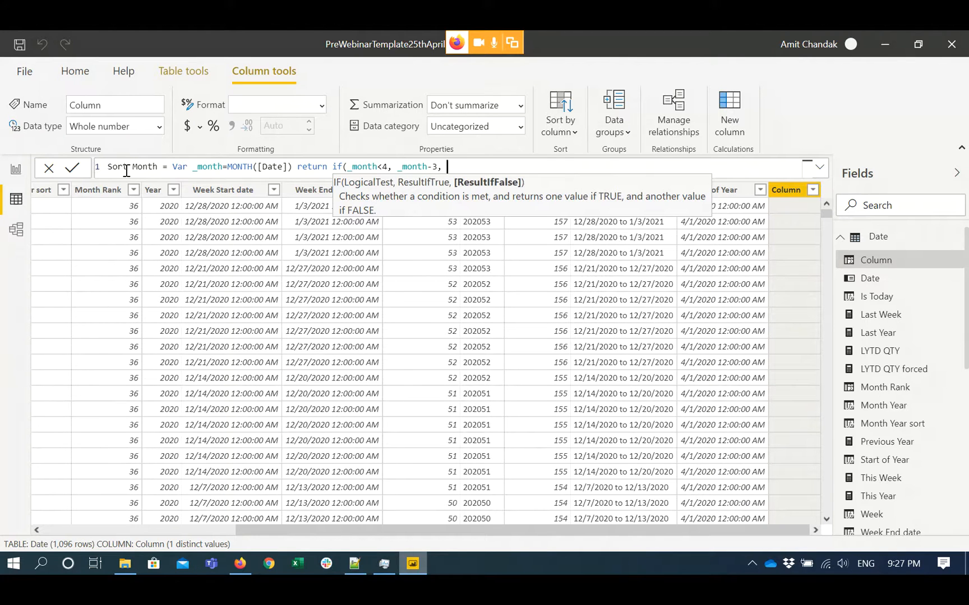
{"action": "key", "text": "Tab"}
{"action": "type", "text": "+3)"}
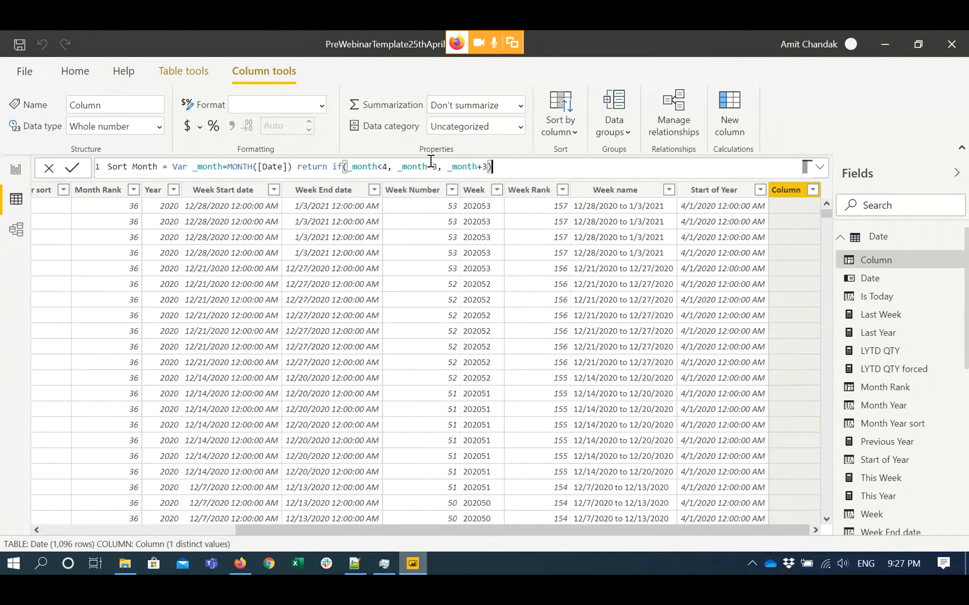
Change the condition in the Sort Month formula to _month>4 and commit the column.
{"action": "left_click", "coordinate": [383, 168]}
{"action": "key", "text": "BackSpace"}
{"action": "type", "text": ">"}
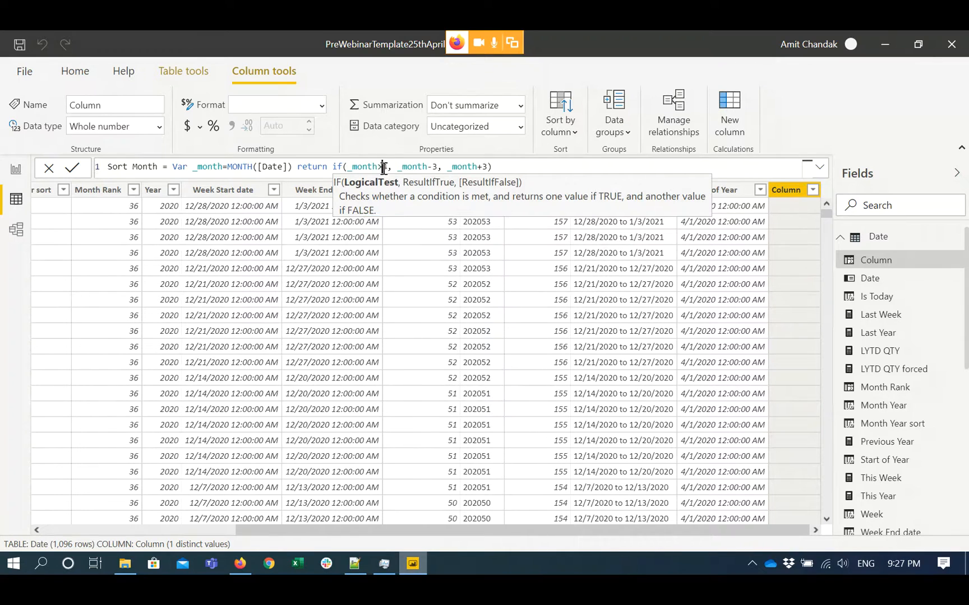
{"action": "left_click", "coordinate": [534, 167]}
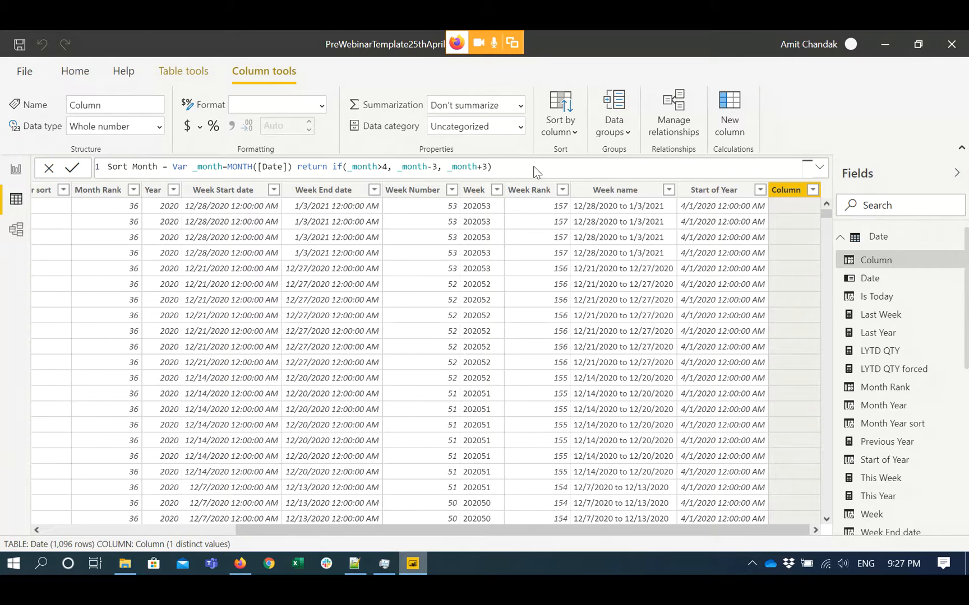
{"action": "key", "text": "Return"}
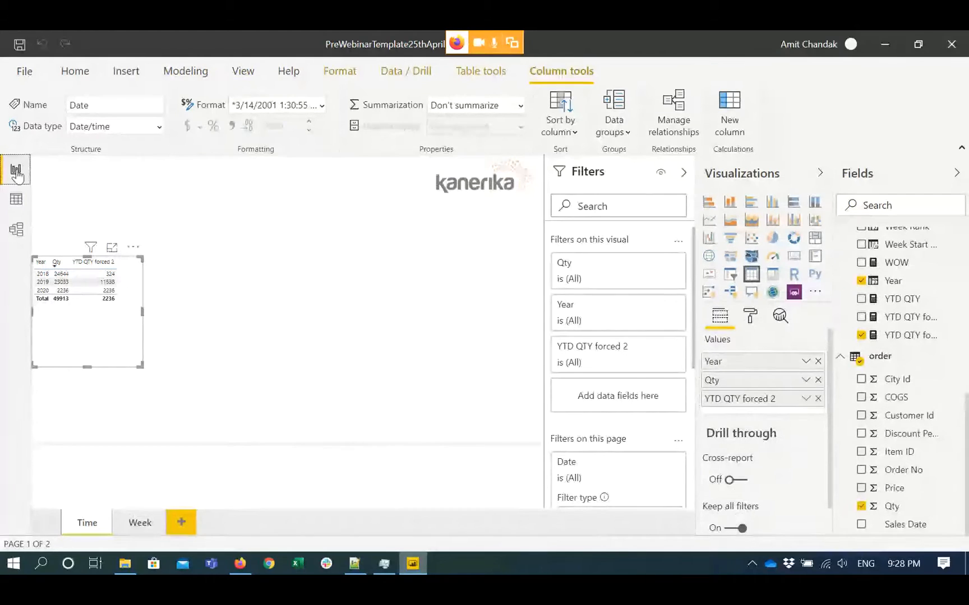
Return to the report's Week page and bring the Date table's fields into view.
{"action": "left_click", "coordinate": [140, 523]}
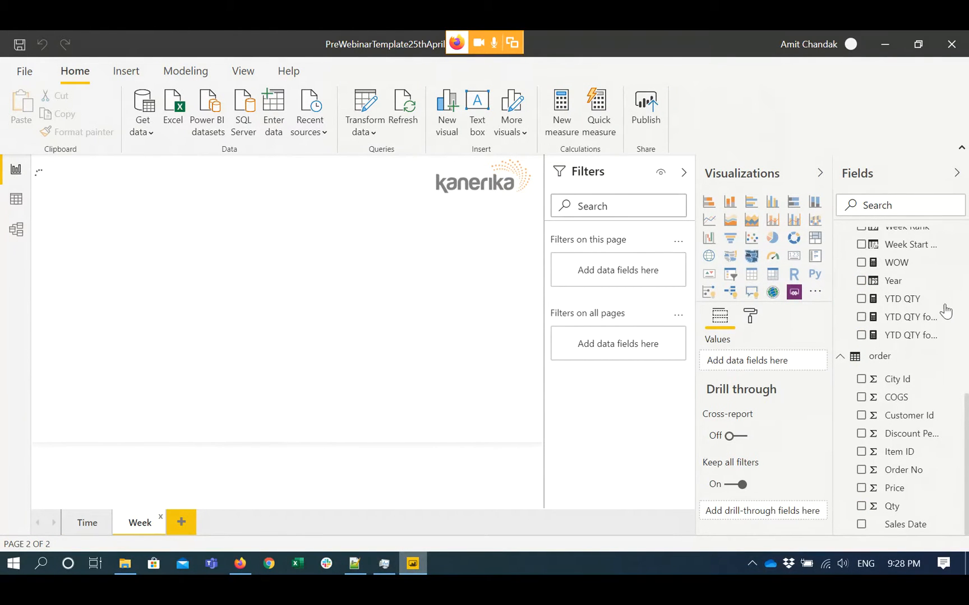
{"action": "left_click_drag", "start_coordinate": [966, 428], "coordinate": [963, 280]}
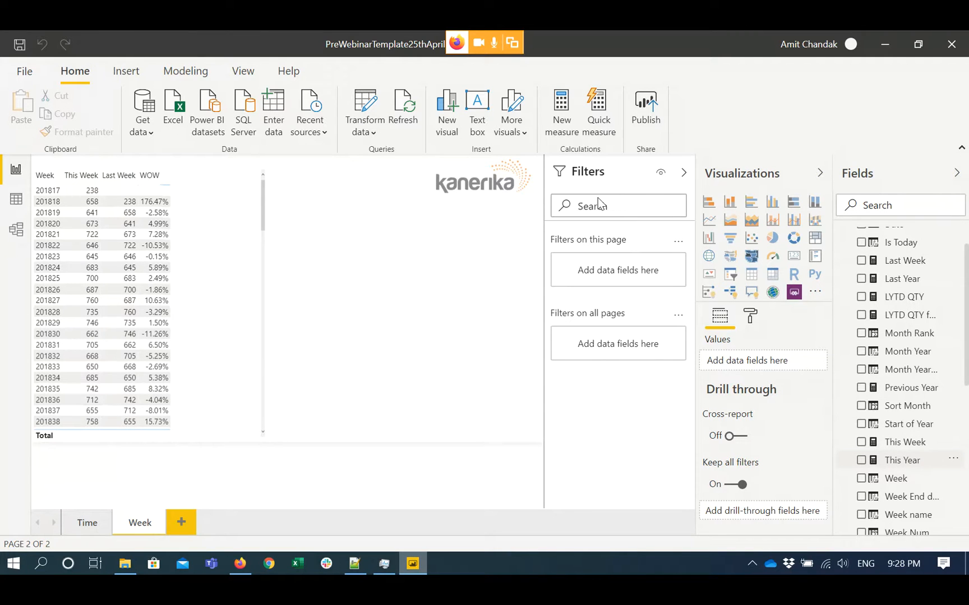
Create a new measure in the Date table using a copy of the This Year measure's CALCULATE expression.
{"action": "left_click", "coordinate": [849, 461]}
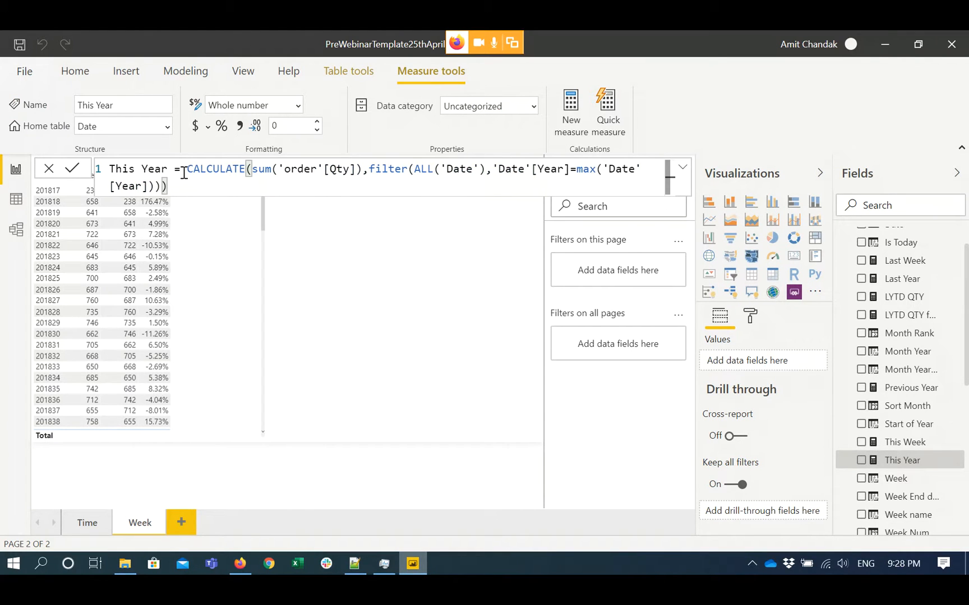
{"action": "left_click_drag", "start_coordinate": [186, 172], "coordinate": [192, 188]}
{"action": "key", "text": "ctrl+c"}
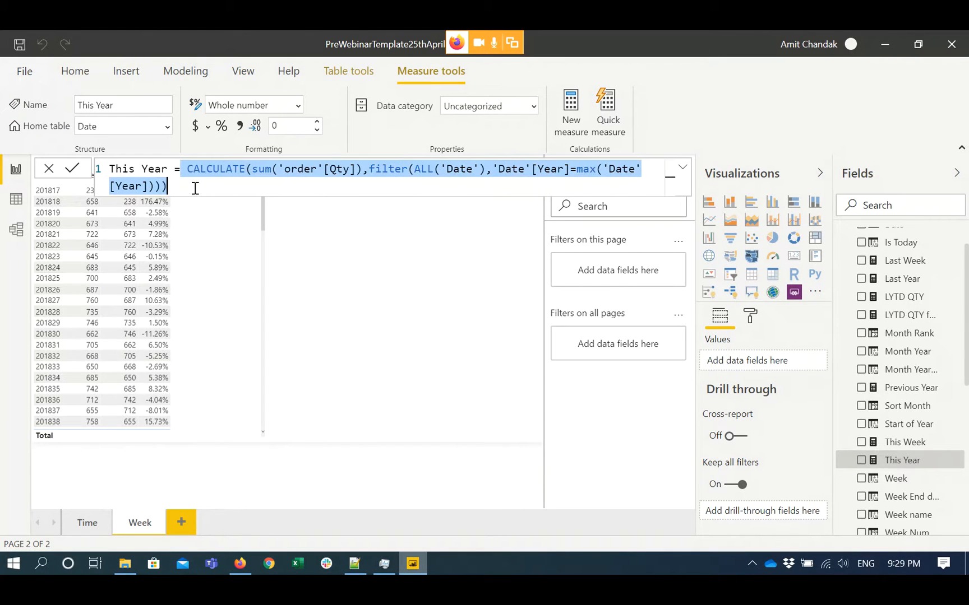
{"action": "left_click", "coordinate": [570, 108]}
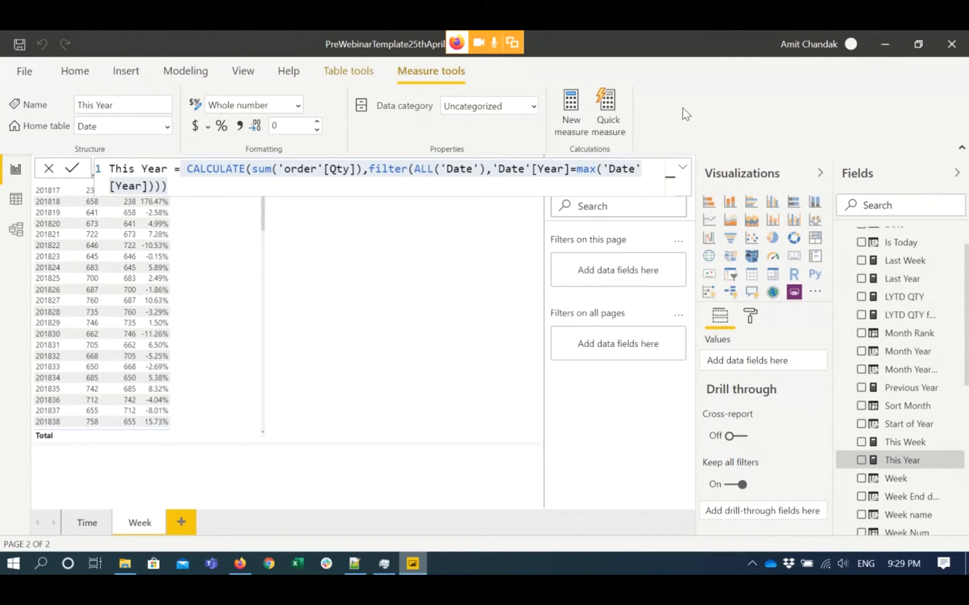
{"action": "left_click", "coordinate": [572, 103]}
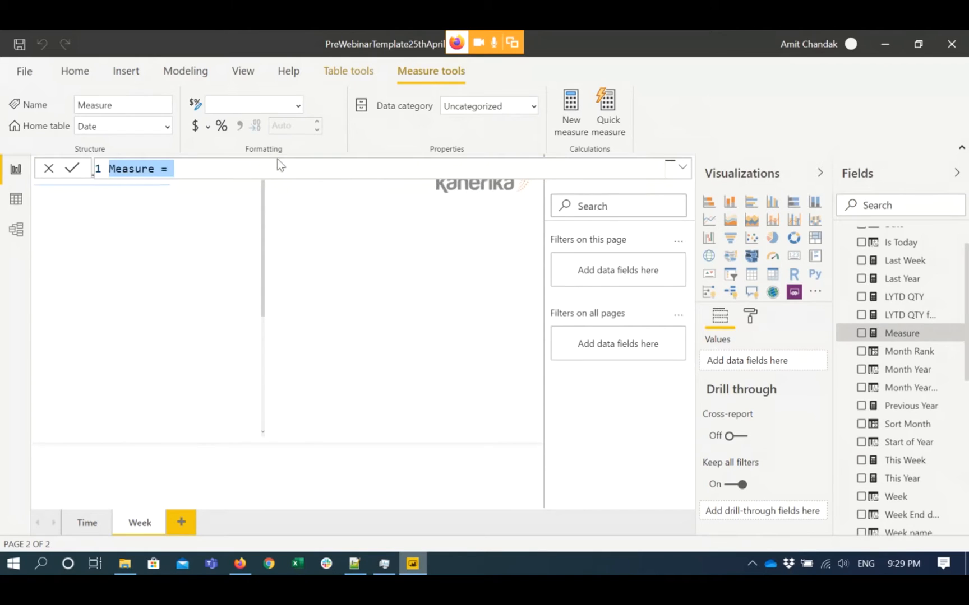
{"action": "left_click", "coordinate": [266, 163]}
{"action": "key", "text": "ctrl+v"}
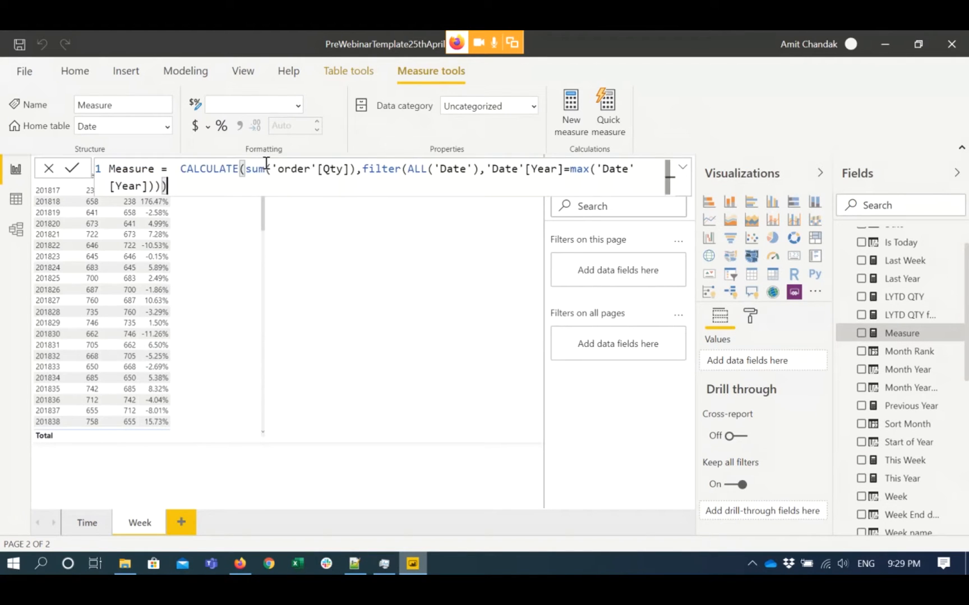
Replace the Year condition in the new measure's filter with a reference to the 'Date'[Week Rank] column.
{"action": "left_click", "coordinate": [486, 167]}
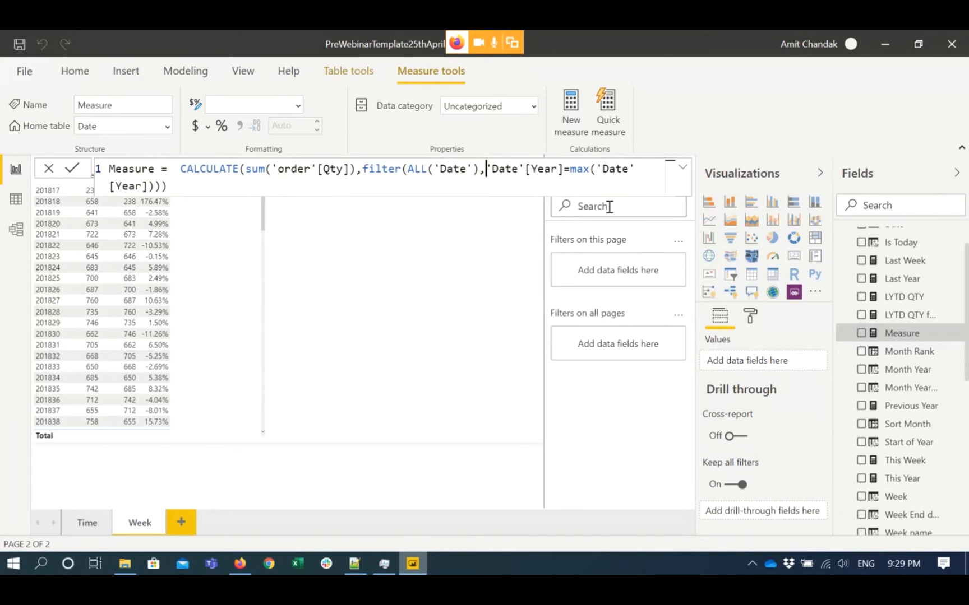
{"action": "left_click_drag", "start_coordinate": [488, 169], "coordinate": [517, 184]}
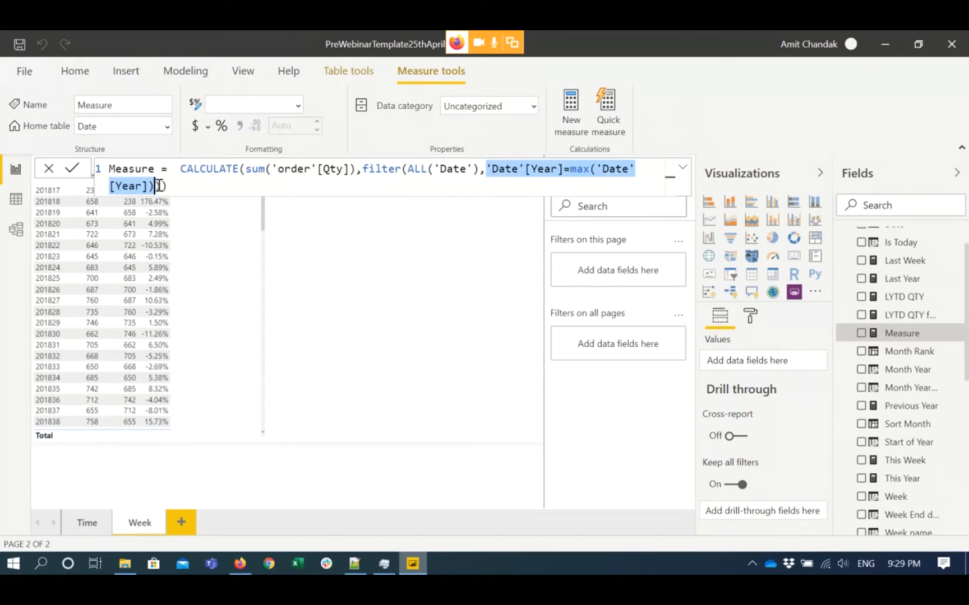
{"action": "key", "text": "BackSpace"}
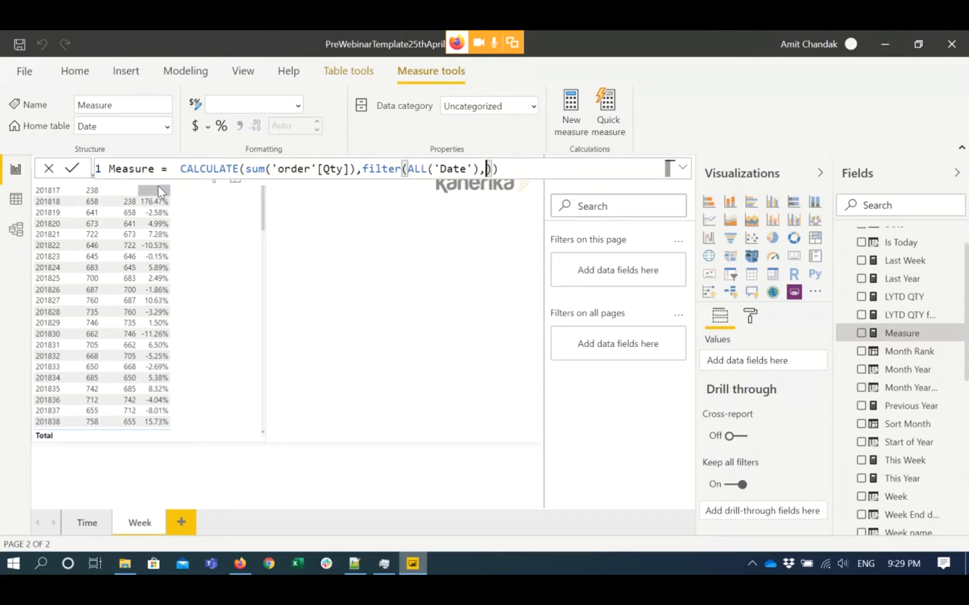
{"action": "type", "text": "DAte"}
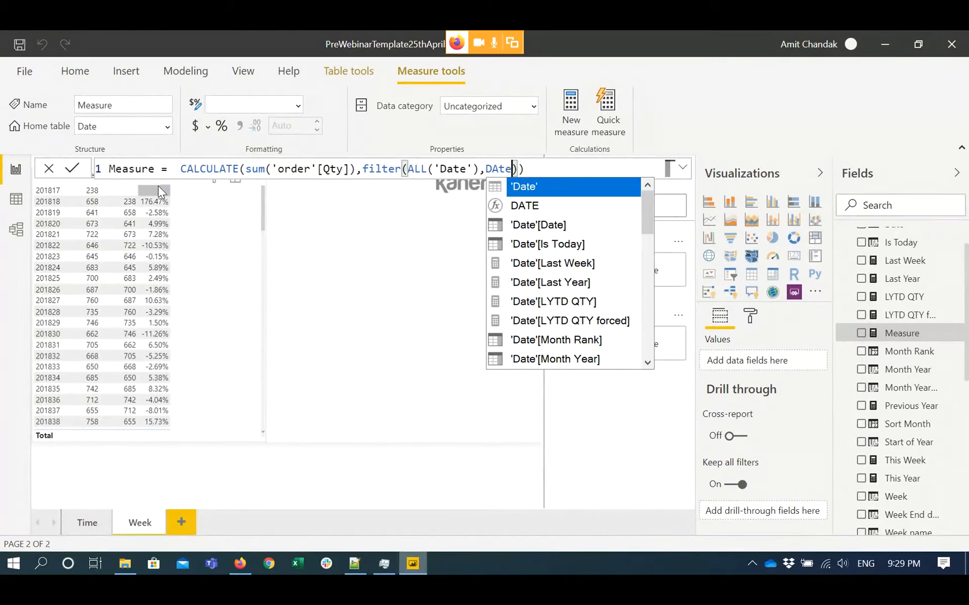
{"action": "key", "text": "Down"}
{"action": "key", "text": "Down"}
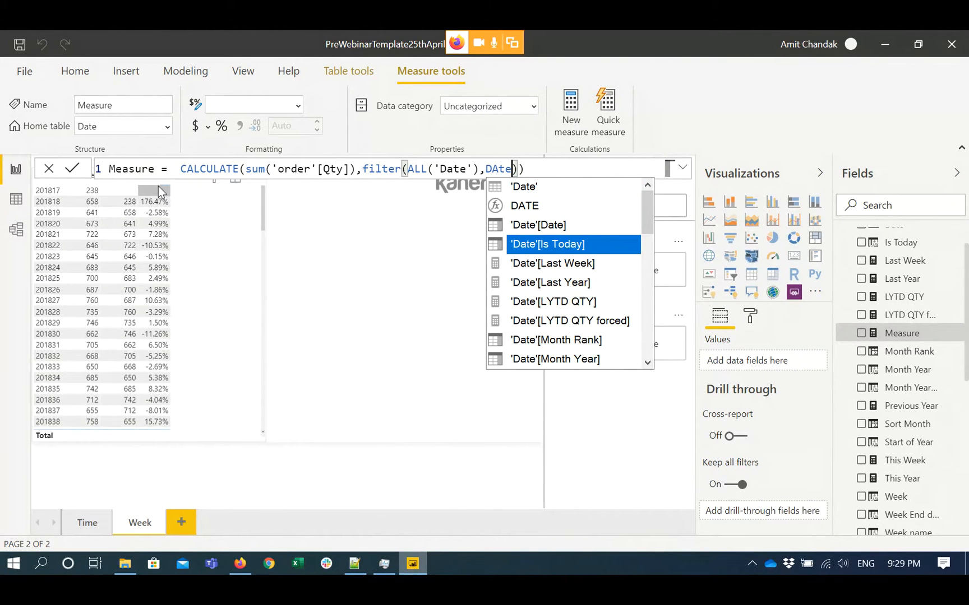
{"action": "type", "text": "[W"}
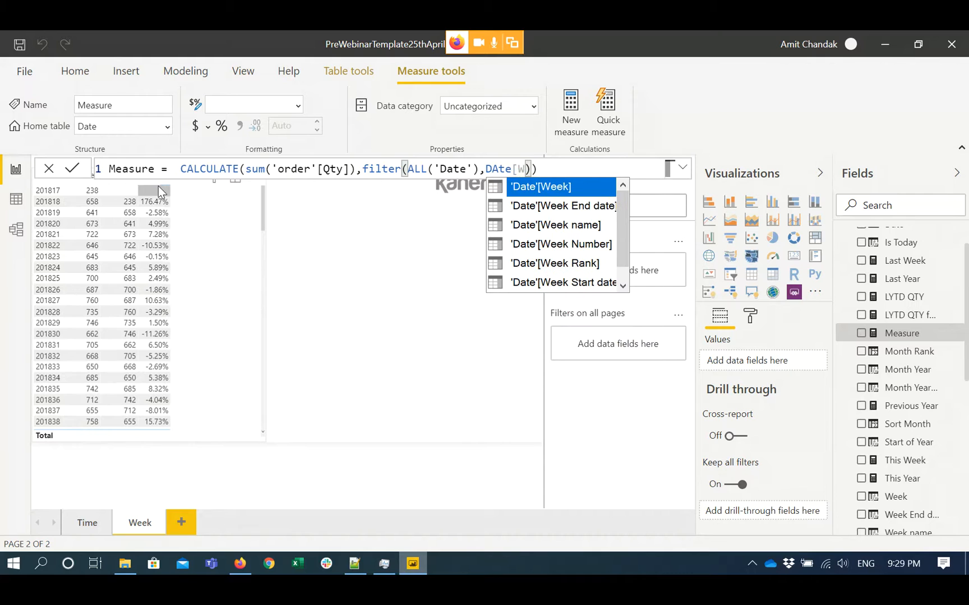
{"action": "key", "text": "Down"}
{"action": "key", "text": "Down"}
{"action": "key", "text": "Down"}
{"action": "key", "text": "Down"}
{"action": "key", "text": "Tab"}
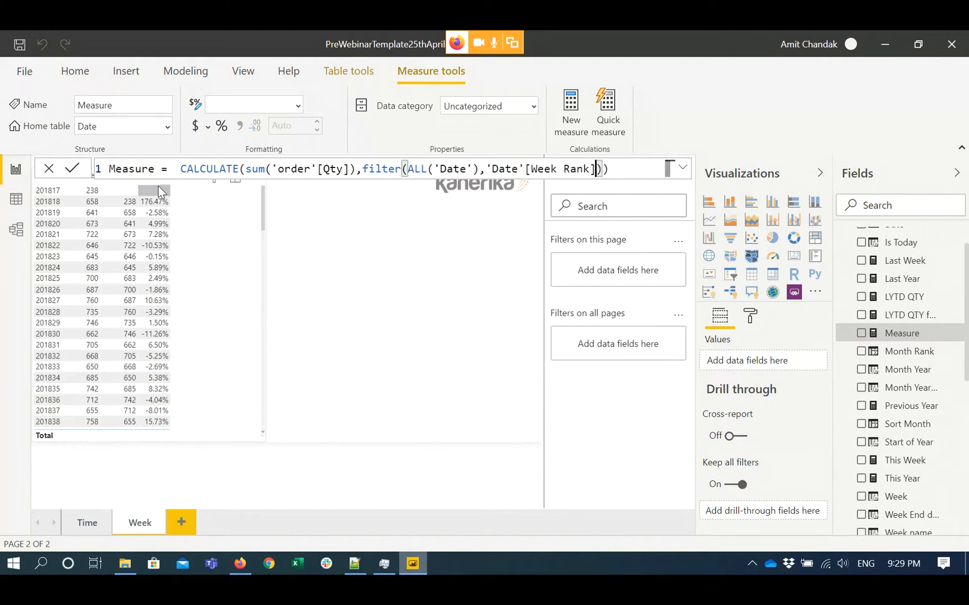
Complete the first filter condition as >=max('Date'[Week Rank])-12 and append && for a second condition.
{"action": "type", "text": "<"}
{"action": "key", "text": "BackSpace"}
{"action": "type", "text": ">=max("}
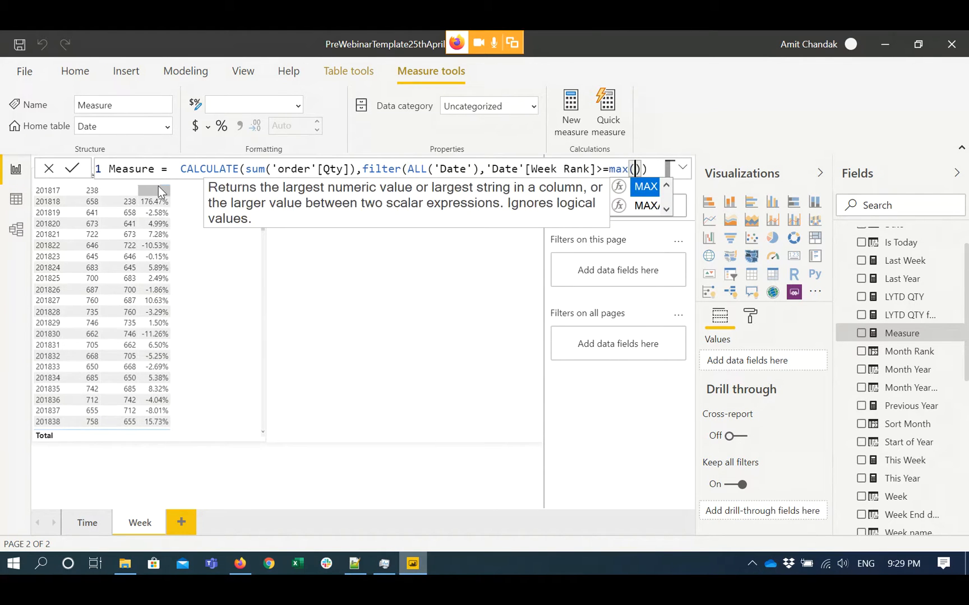
{"action": "type", "text": "Week ra"}
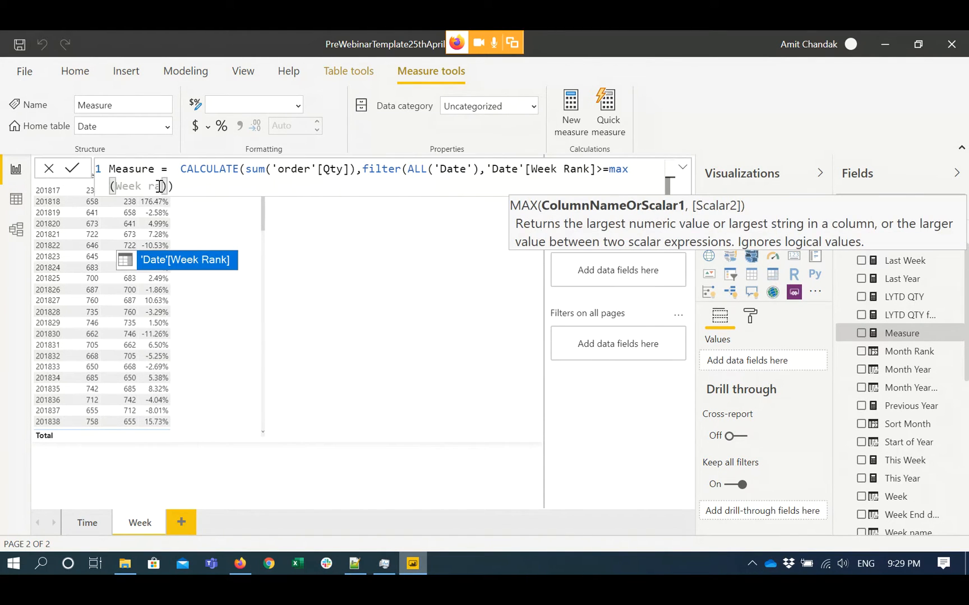
{"action": "key", "text": "Tab"}
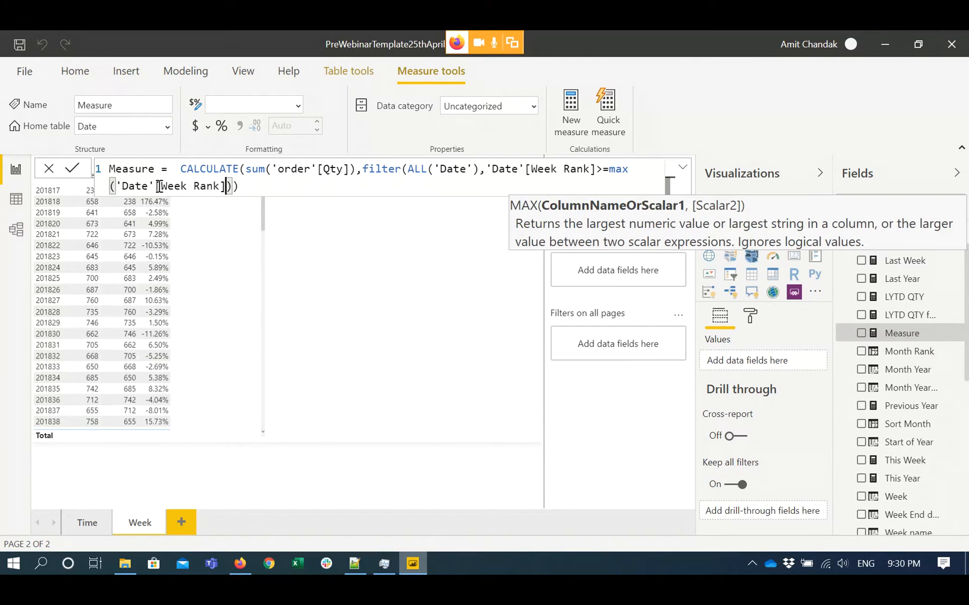
{"action": "key", "text": "Right"}
{"action": "key", "text": "Left"}
{"action": "left_click", "coordinate": [233, 186]}
{"action": "type", "text": "-12 &&"}
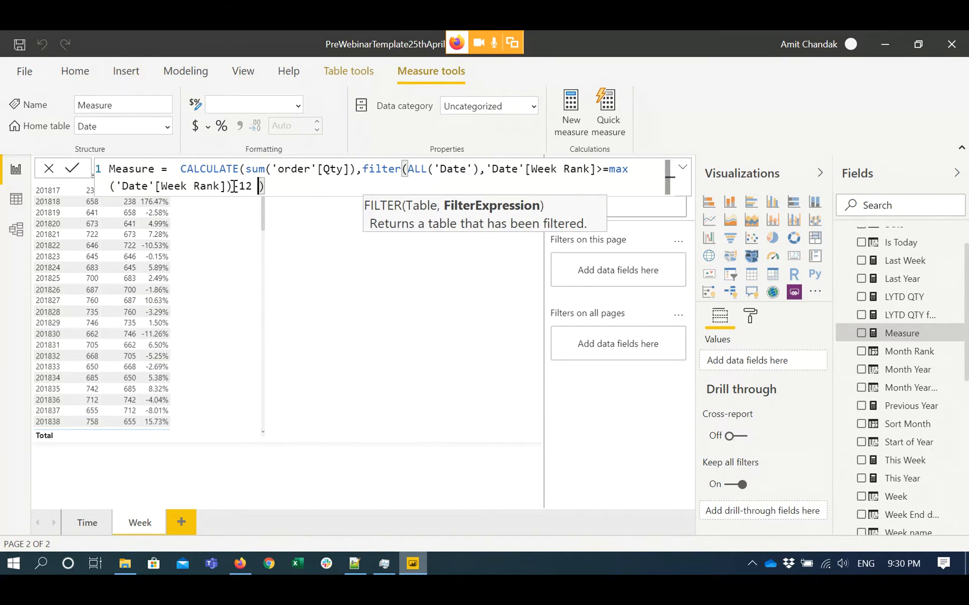
Add the second filter condition 'Date'[Week Rank]<=max('Date'[Week Rank]), close the formula's parentheses and commit the measure.
{"action": "type", "text": " Week"}
{"action": "key", "text": "Down"}
{"action": "key", "text": "Down"}
{"action": "key", "text": "Down"}
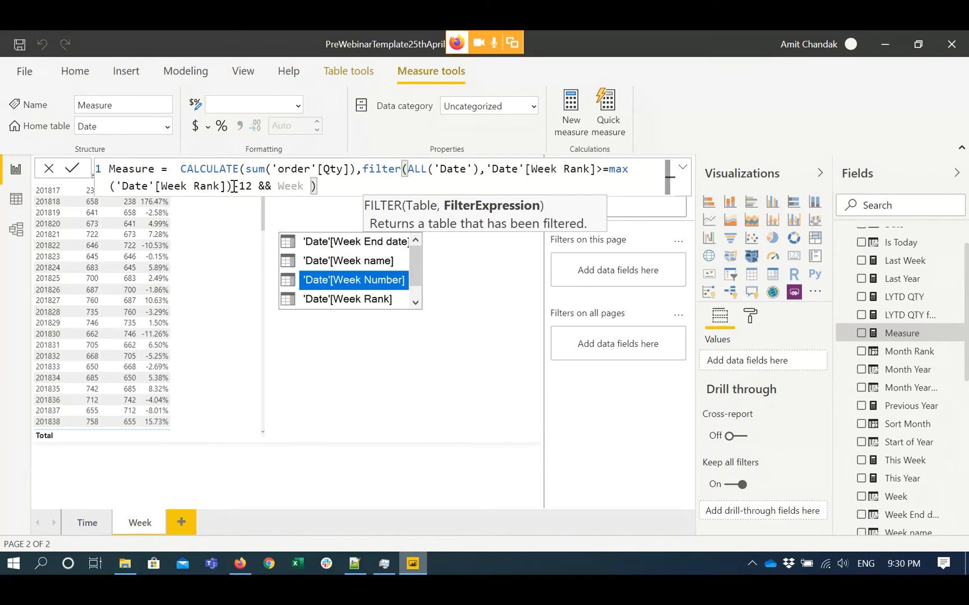
{"action": "key", "text": "Tab"}
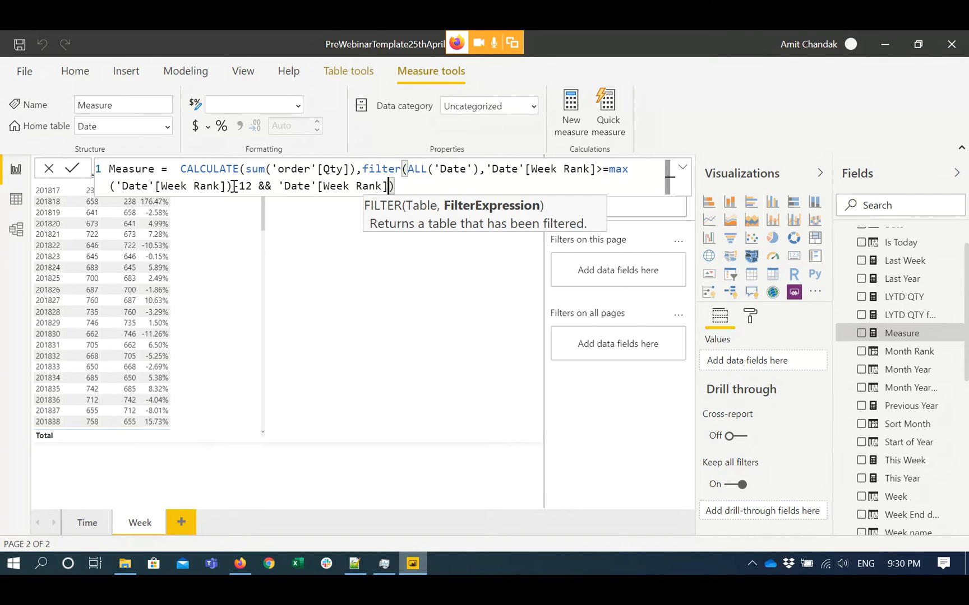
{"action": "type", "text": "<=max("}
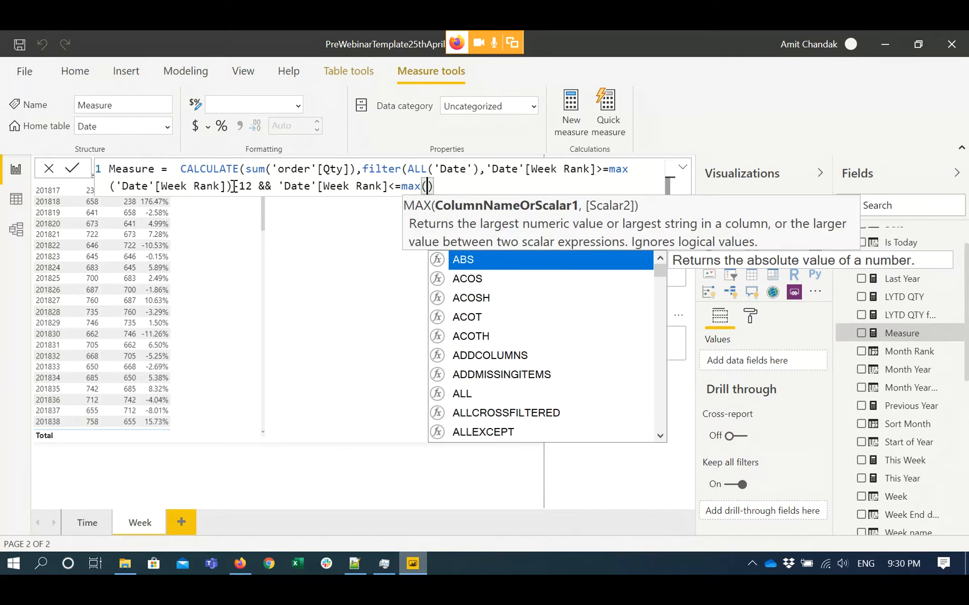
{"action": "type", "text": "Week"}
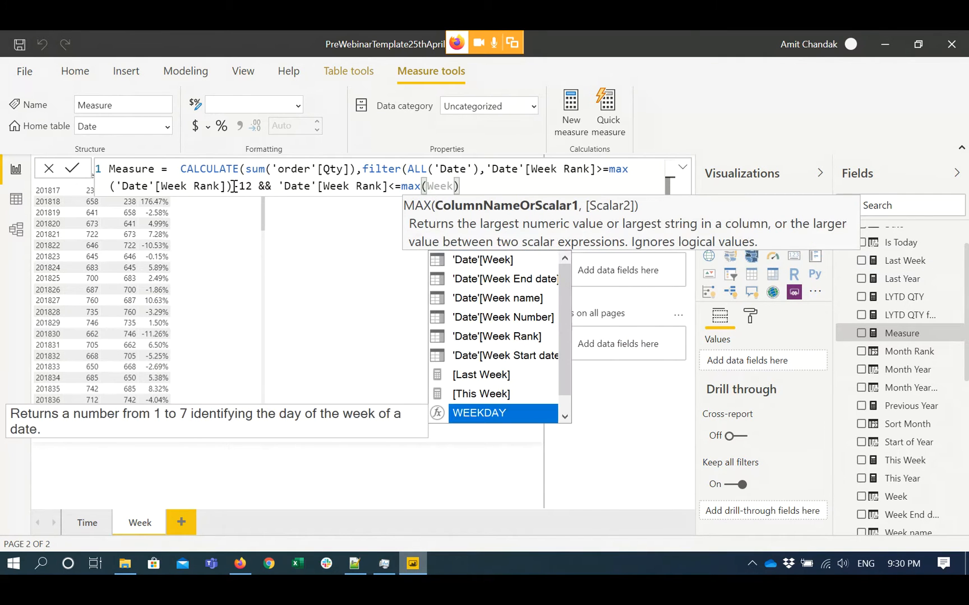
{"action": "key", "text": "Up"}
{"action": "key", "text": "Up"}
{"action": "key", "text": "Up"}
{"action": "key", "text": "Up"}
{"action": "key", "text": "Tab"}
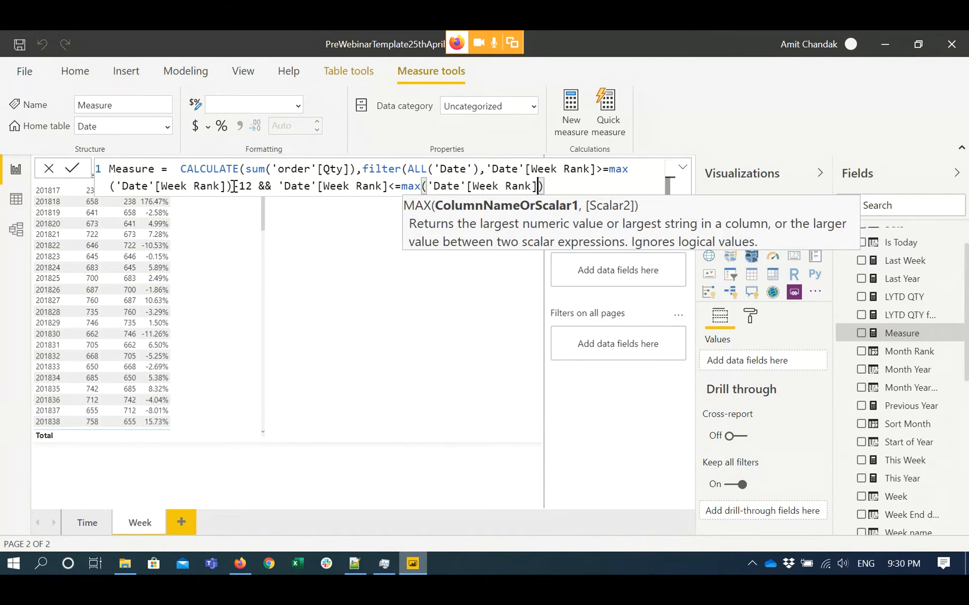
{"action": "type", "text": "))"}
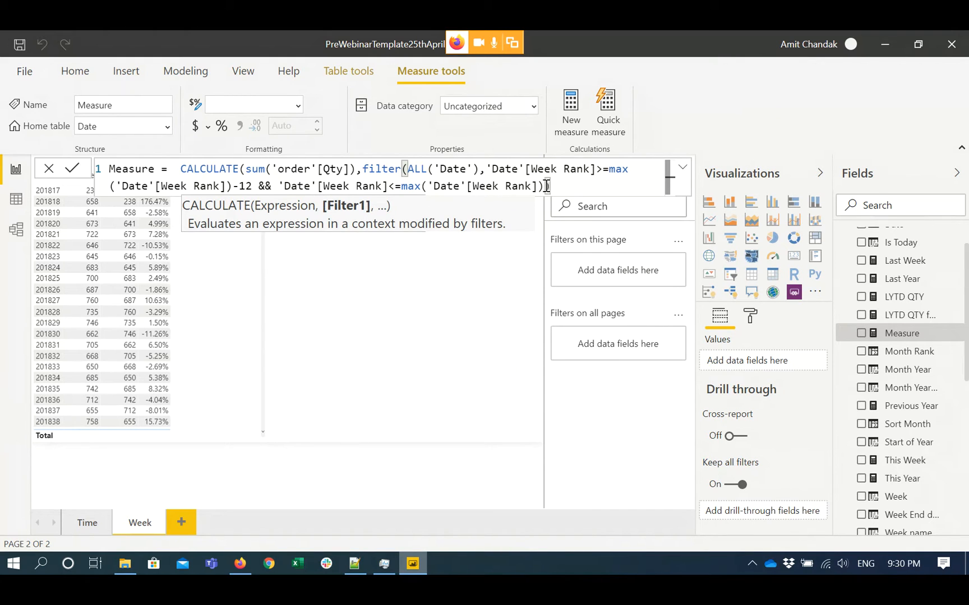
{"action": "left_click", "coordinate": [567, 187]}
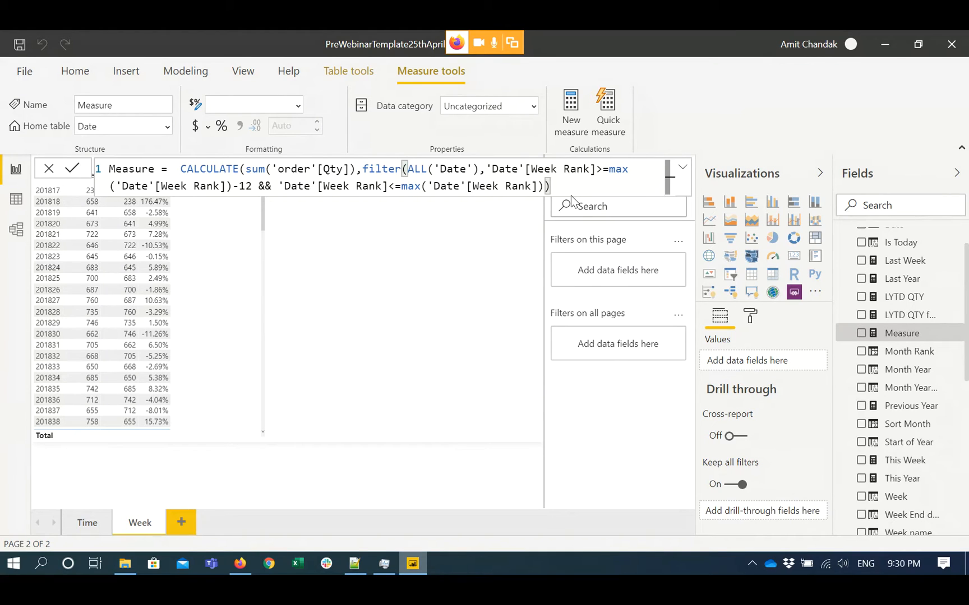
{"action": "key", "text": "Return"}
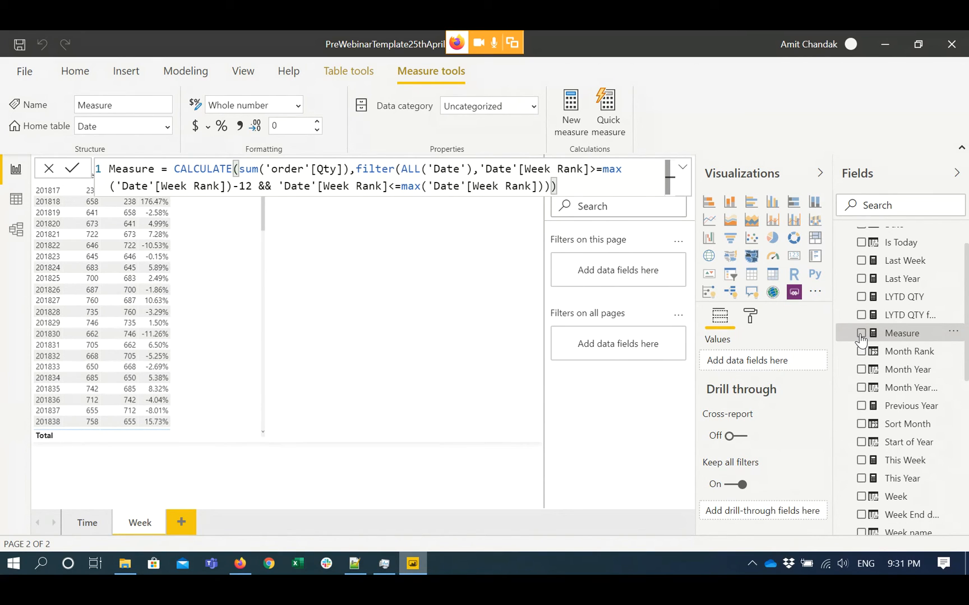
Place the new measure in a separate column chart and add it to the weekly table as well.
{"action": "left_click", "coordinate": [861, 334]}
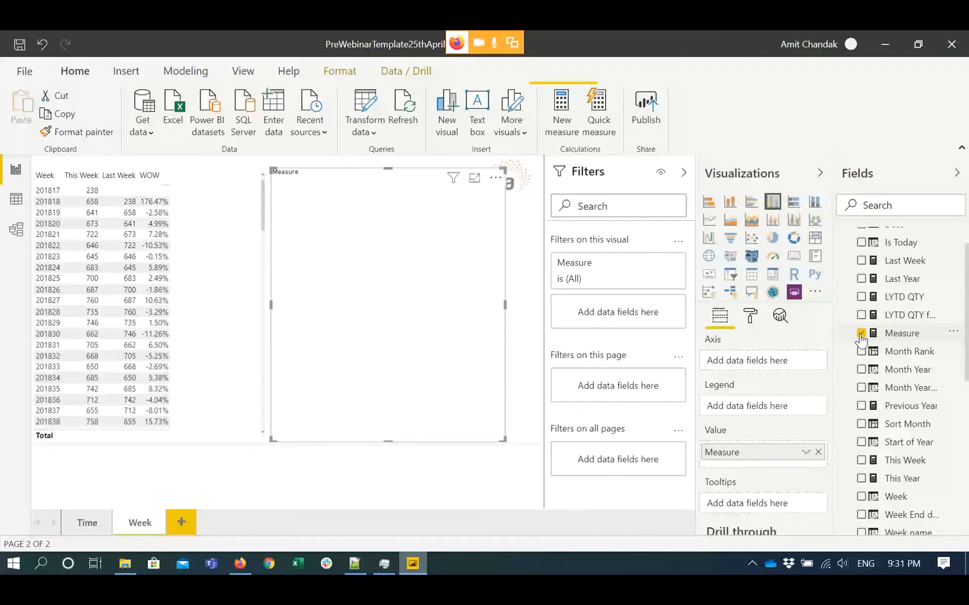
{"action": "left_click", "coordinate": [244, 377]}
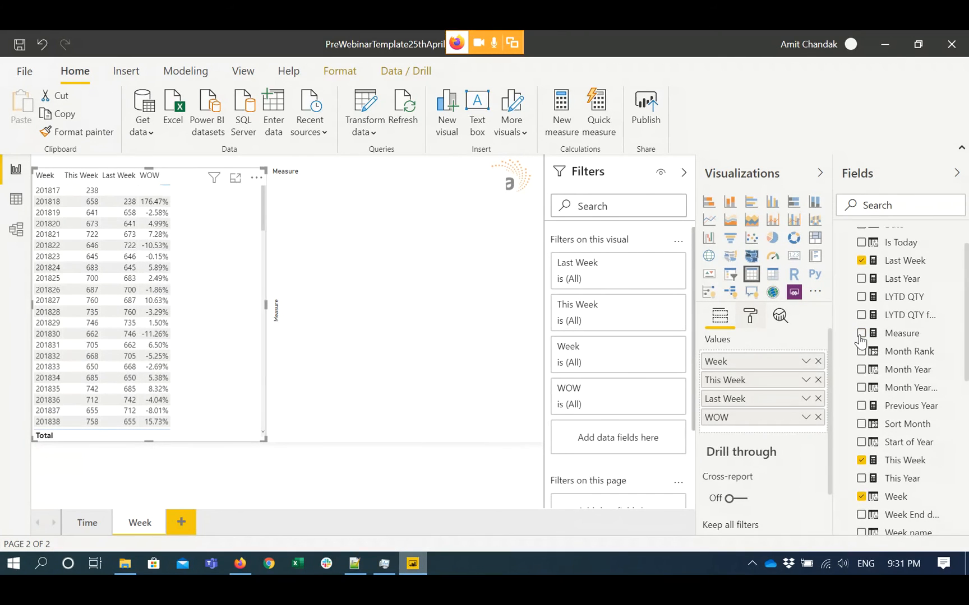
{"action": "left_click", "coordinate": [860, 334]}
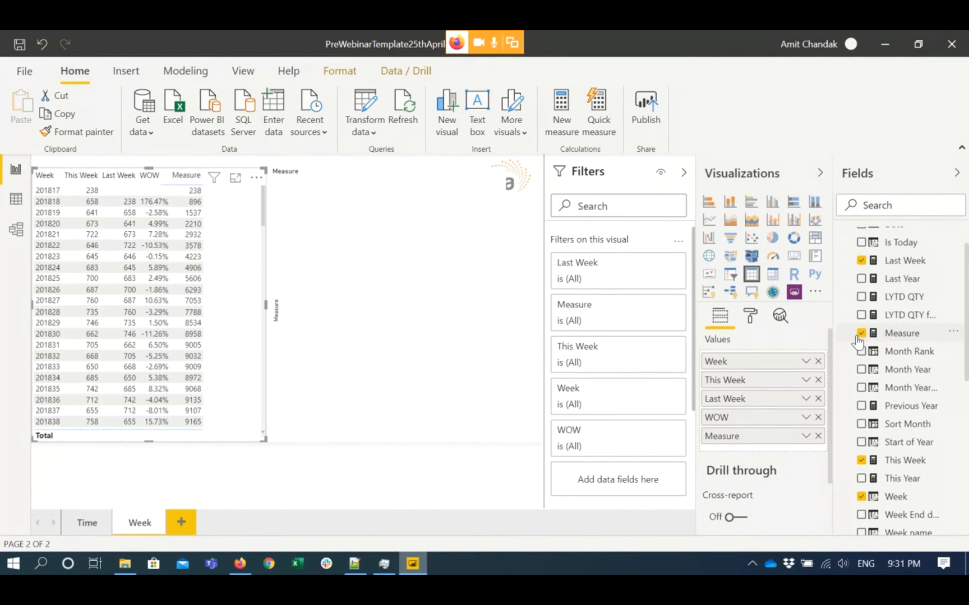
Select the new chart on the Week page, and switch to Firefox to view the webinar's Q&A questions.
{"action": "left_click", "coordinate": [475, 322]}
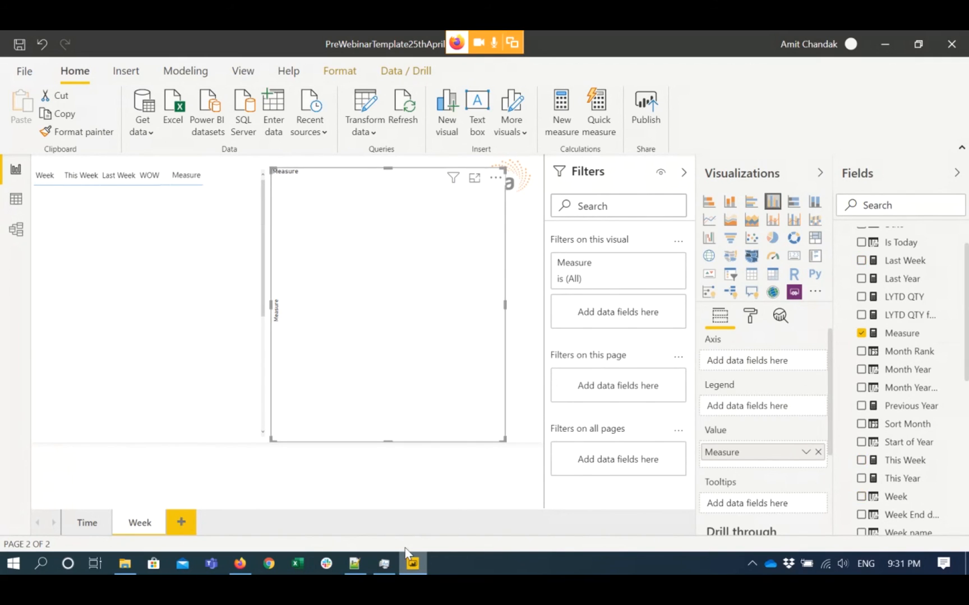
{"action": "left_click", "coordinate": [250, 559]}
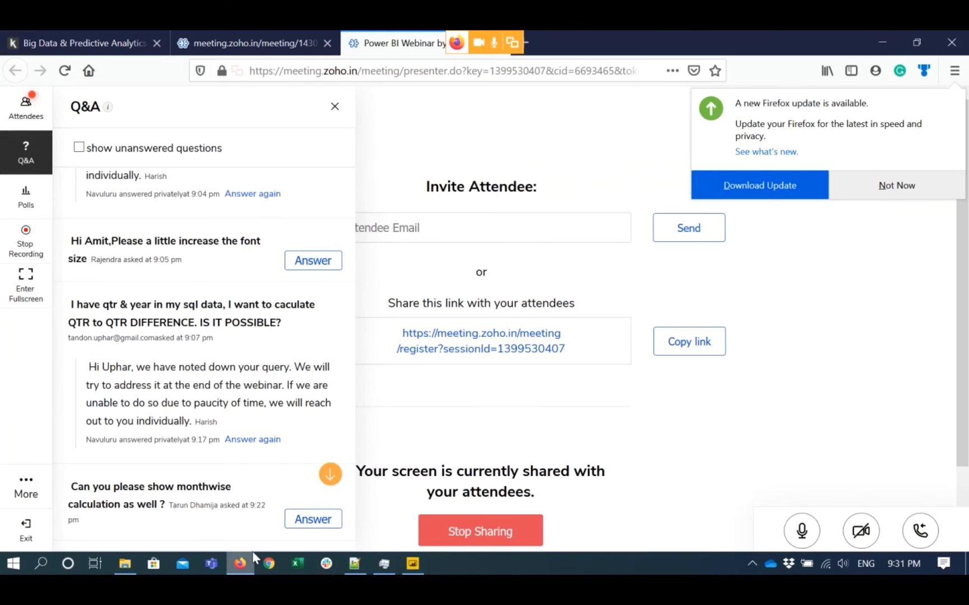